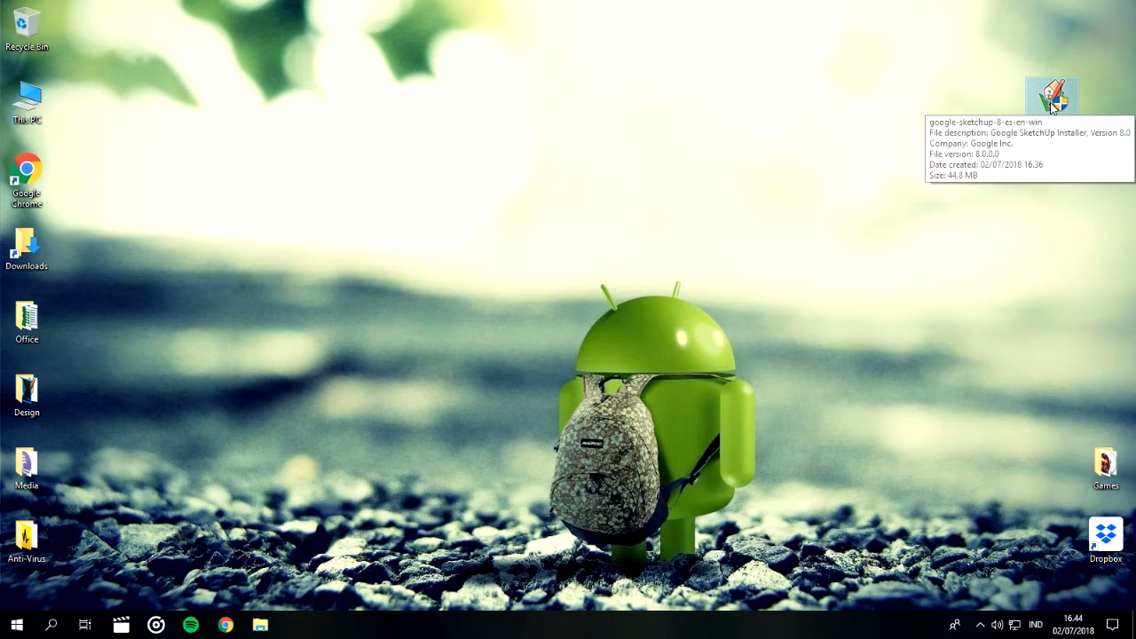
# Launch the google-sketchup-8-es-en-win installer from the desktop and proceed past its welcome page.
pyautogui.rightClick(1052, 105)
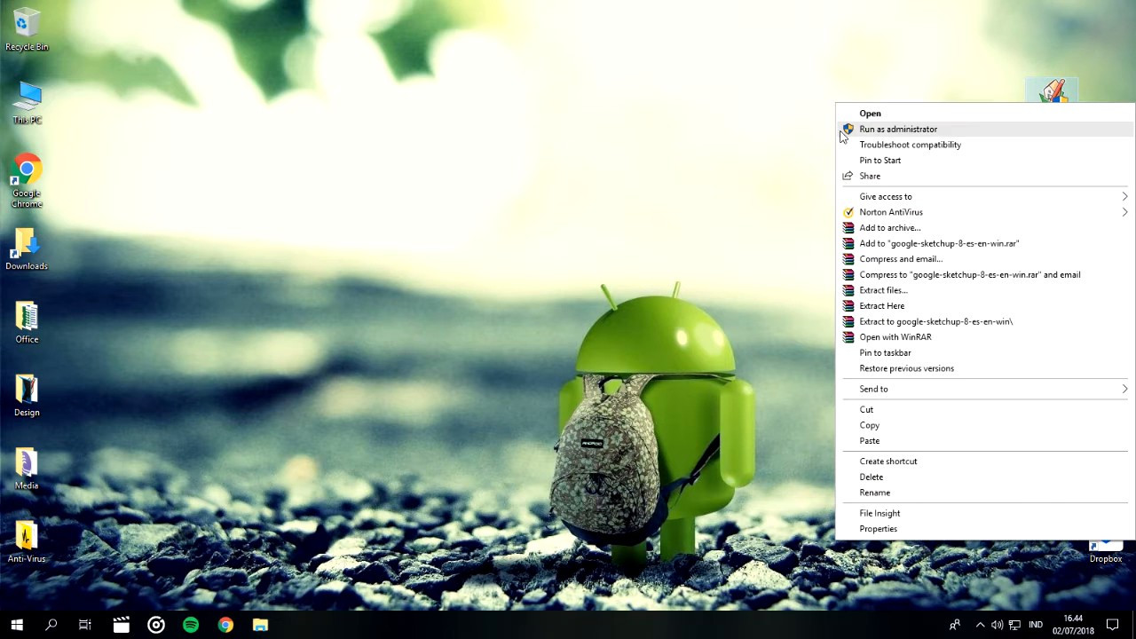
pyautogui.click(749, 128)
pyautogui.rightClick(1053, 99)
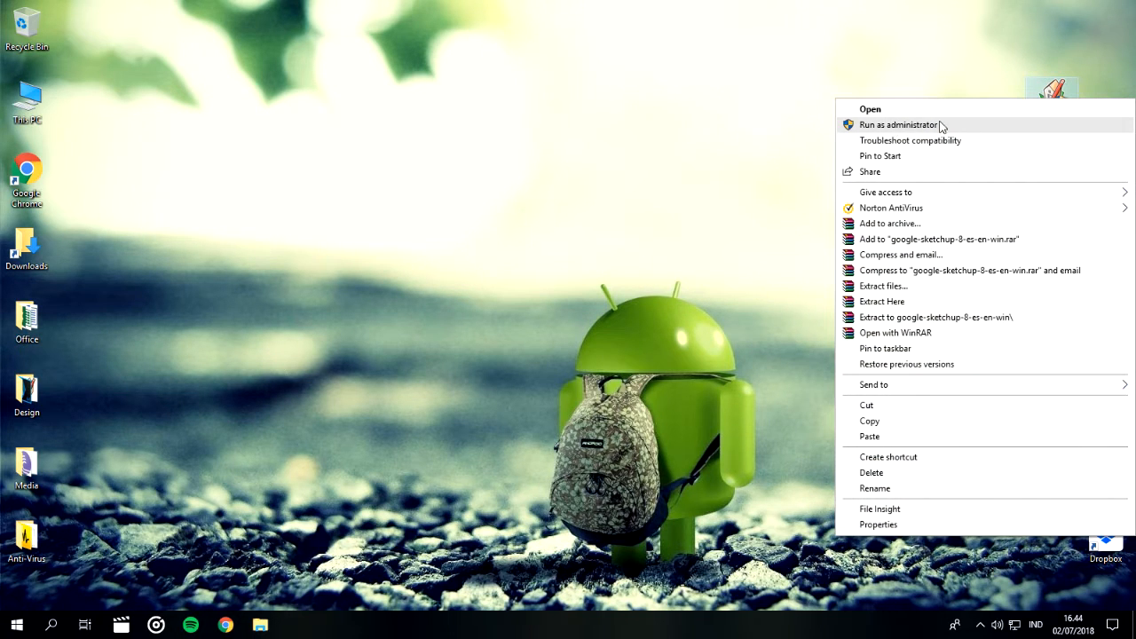
pyautogui.click(781, 127)
pyautogui.doubleClick(1065, 104)
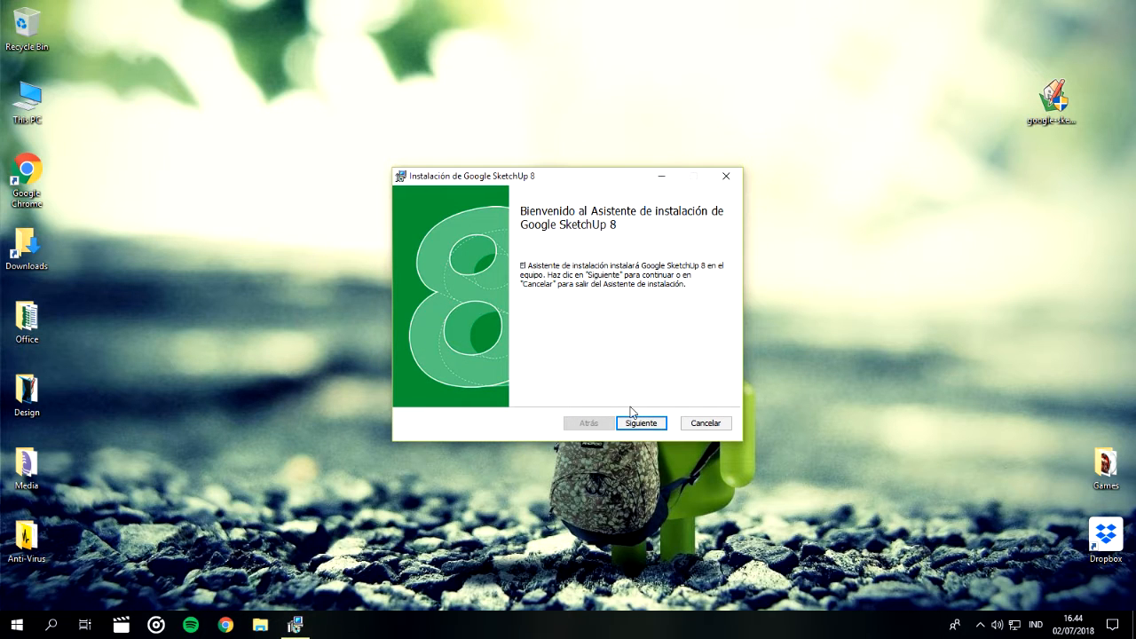
pyautogui.click(641, 425)
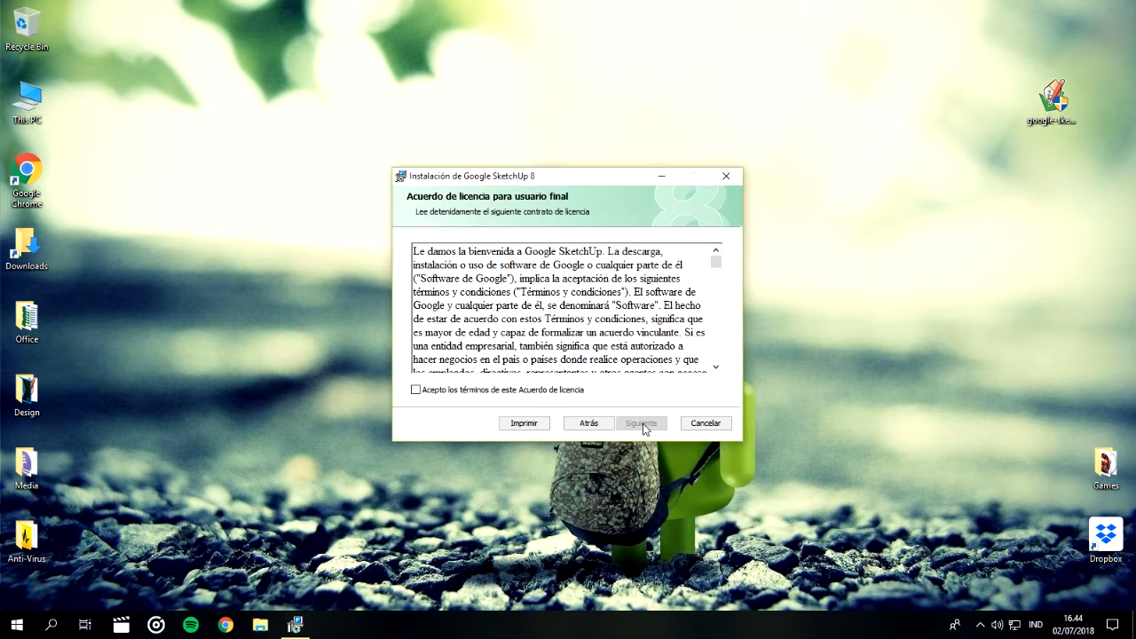
# Accept the Google SketchUp 8 license agreement terms and continue to the destination folder page.
pyautogui.click(416, 389)
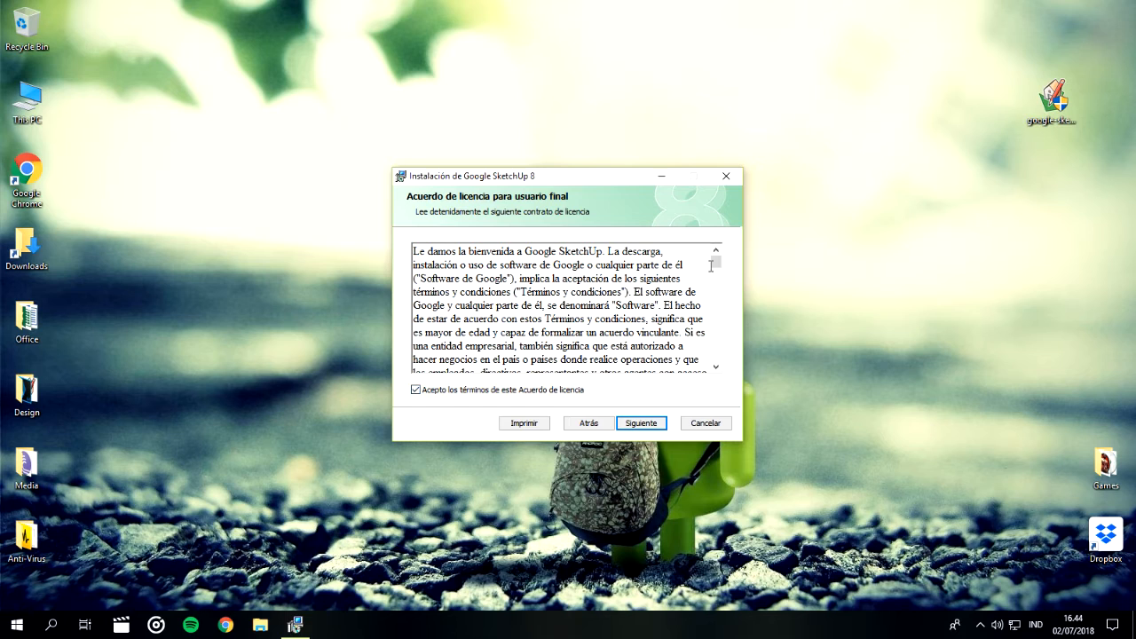
pyautogui.moveTo(716, 261); pyautogui.dragTo(717, 370)
pyautogui.click(657, 424)
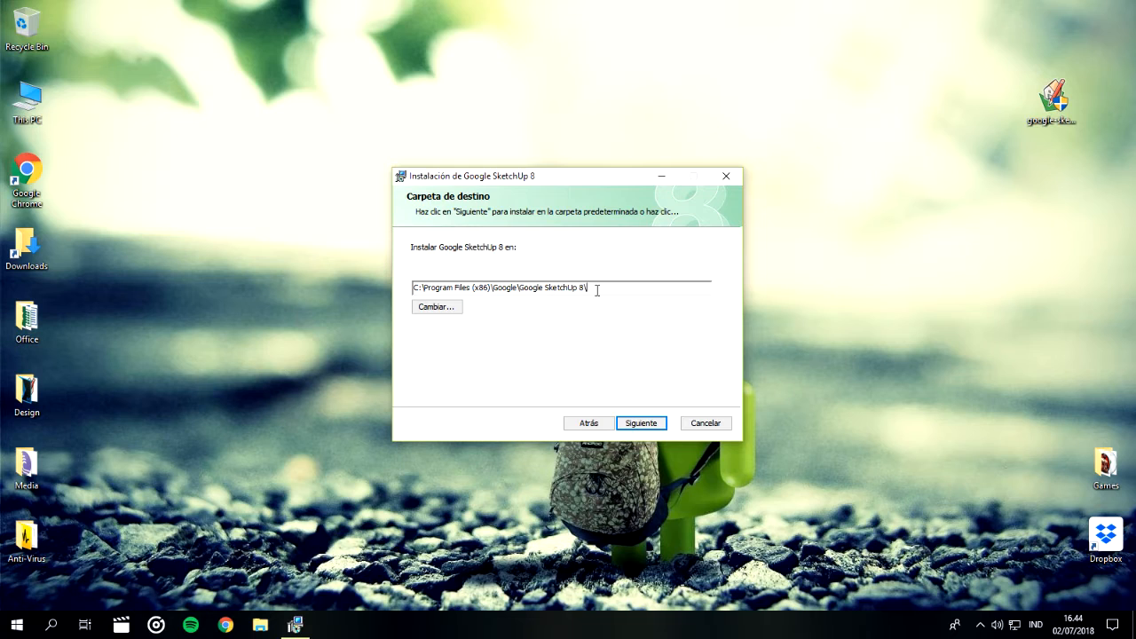
# Keep the default destination folder C:\Program Files (x86)\Google\Google SketchUp 8\ and start the installation.
pyautogui.moveTo(584, 287); pyautogui.dragTo(520, 285)
pyautogui.moveTo(473, 286); pyautogui.dragTo(494, 286)
pyautogui.moveTo(546, 287); pyautogui.dragTo(585, 285)
pyautogui.click(485, 287)
pyautogui.click(630, 424)
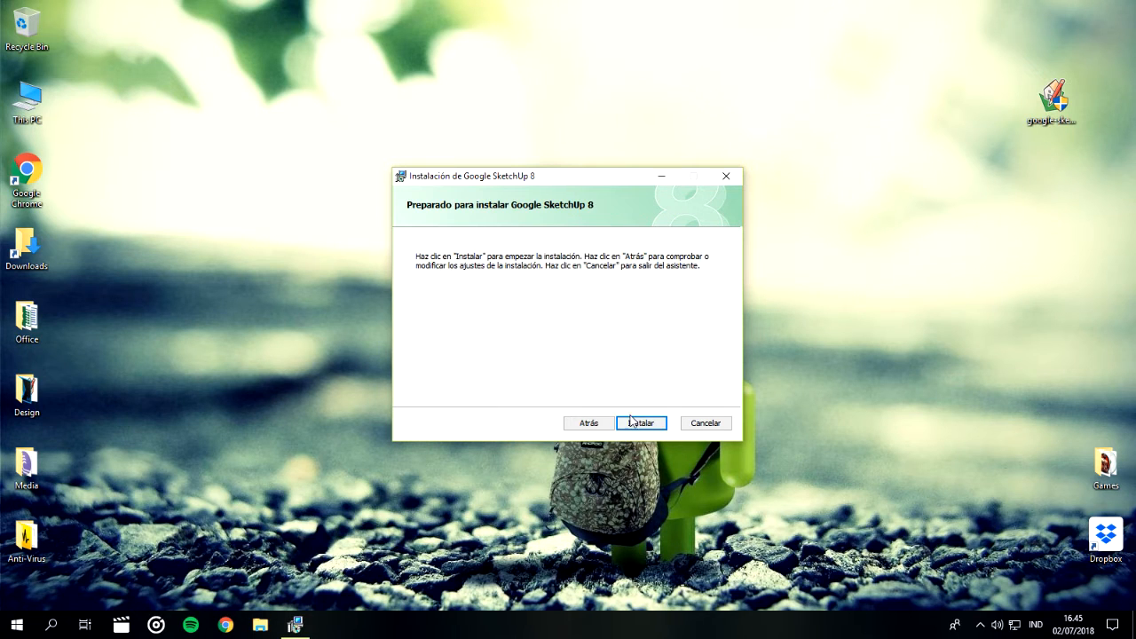
pyautogui.click(630, 424)
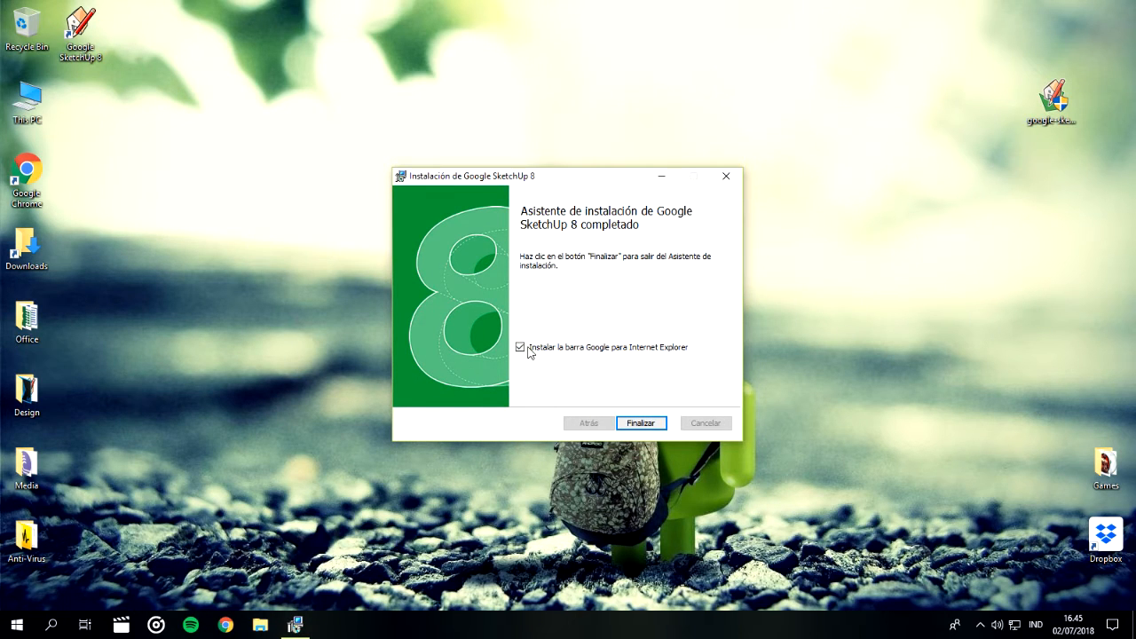
# Decline the Google toolbar for Internet Explorer, finish the installation wizard and refresh the desktop.
pyautogui.click(521, 348)
pyautogui.click(642, 425)
pyautogui.rightClick(640, 207)
pyautogui.click(664, 245)
# Launch Google SketchUp 8 from the desktop and expand the template selection in its welcome window.
pyautogui.doubleClick(79, 31)
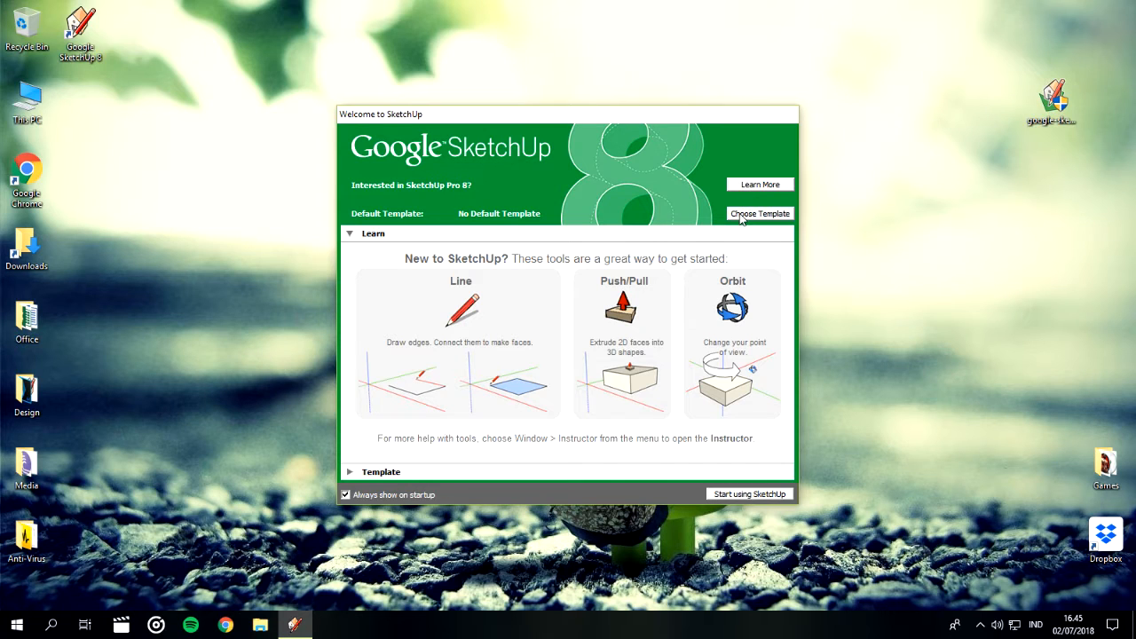
pyautogui.click(351, 234)
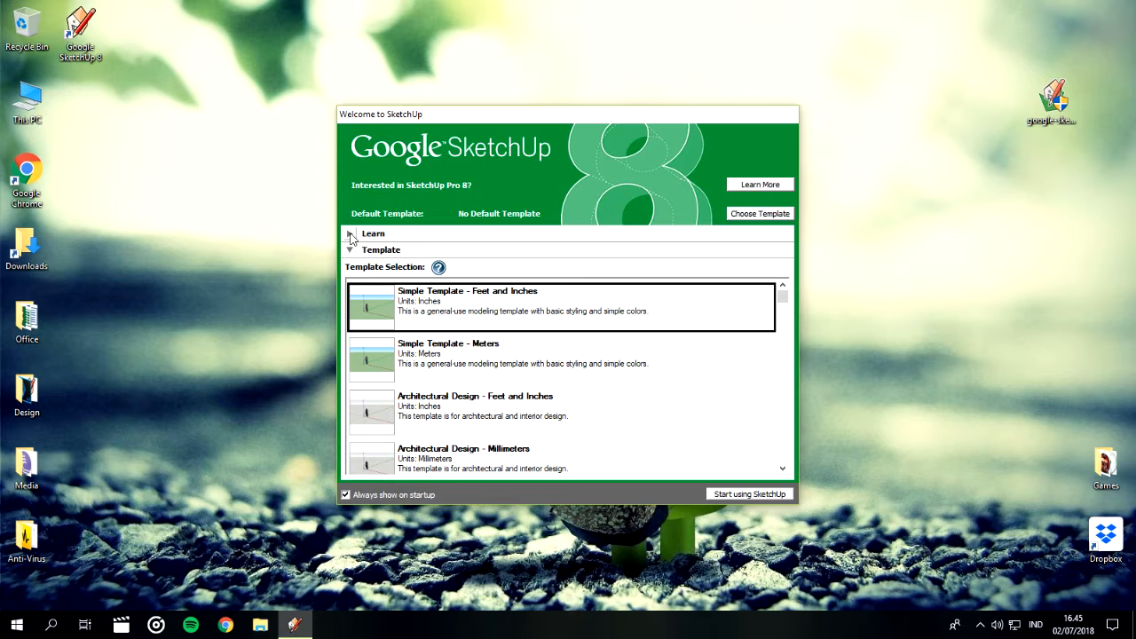
pyautogui.click(351, 250)
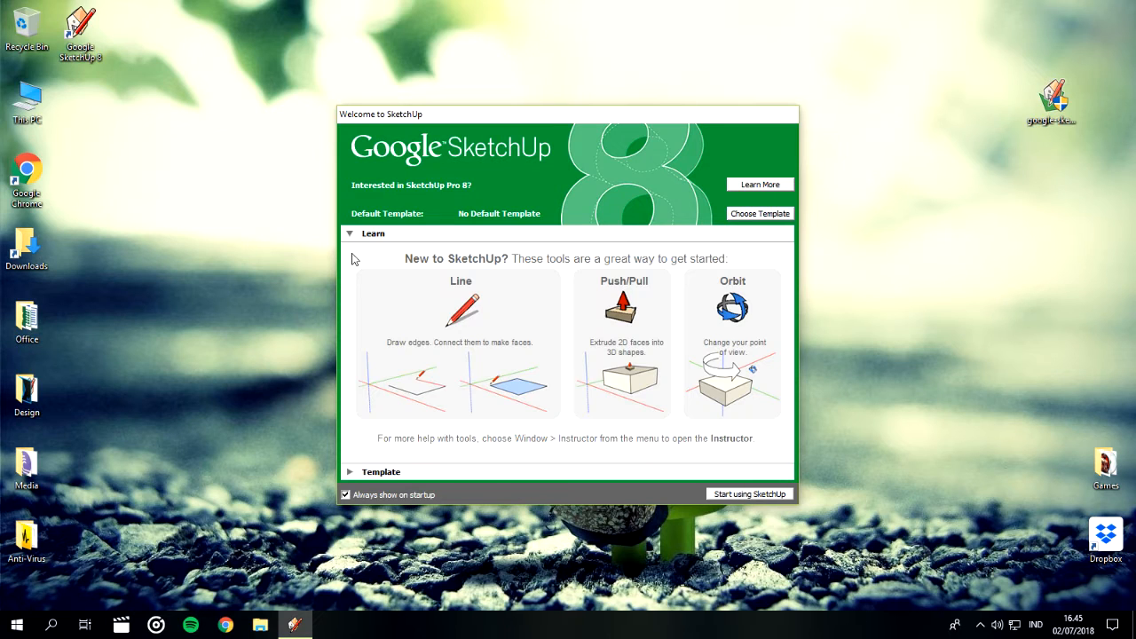
pyautogui.click(351, 234)
pyautogui.click(351, 249)
pyautogui.click(356, 235)
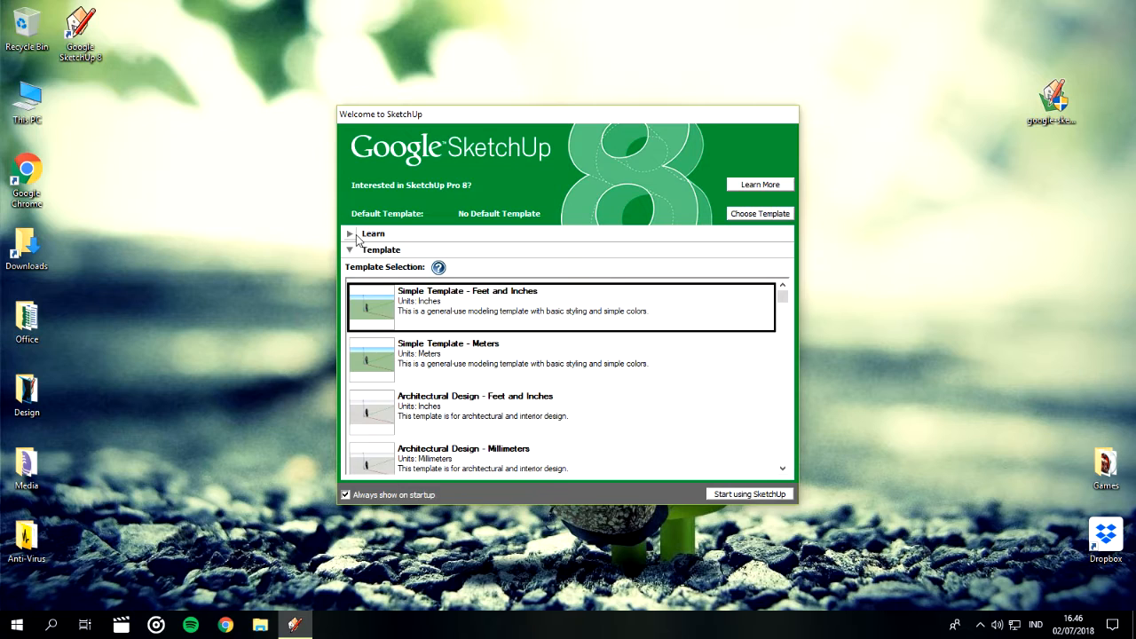
# Choose Simple Template - Meters as the default template and start using SketchUp.
pyautogui.click(561, 348)
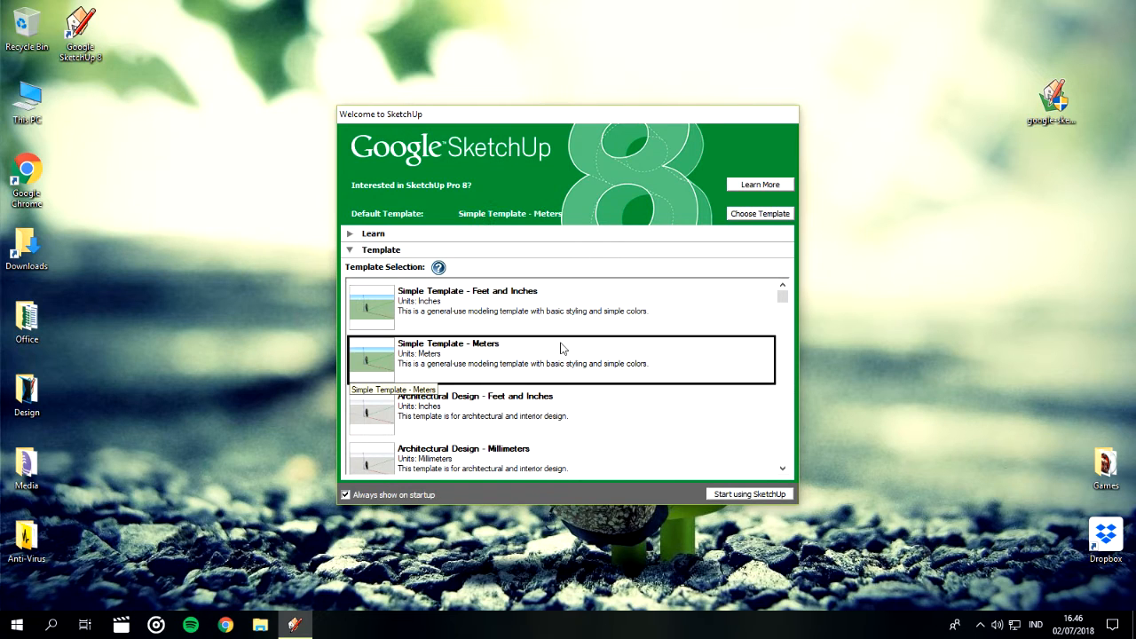
pyautogui.click(556, 411)
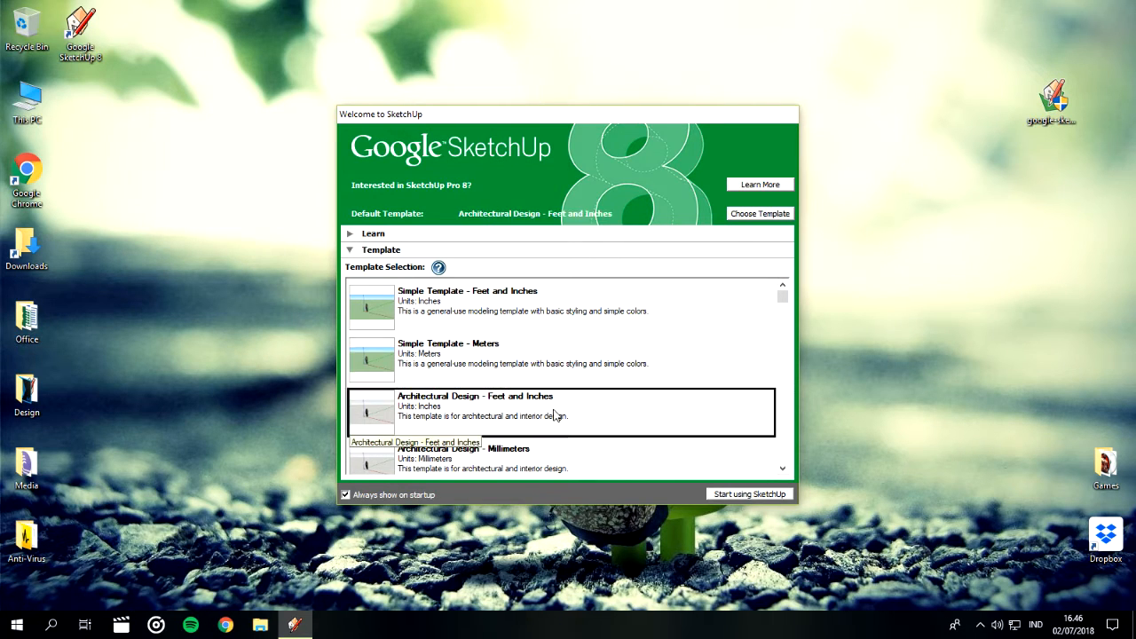
pyautogui.click(561, 348)
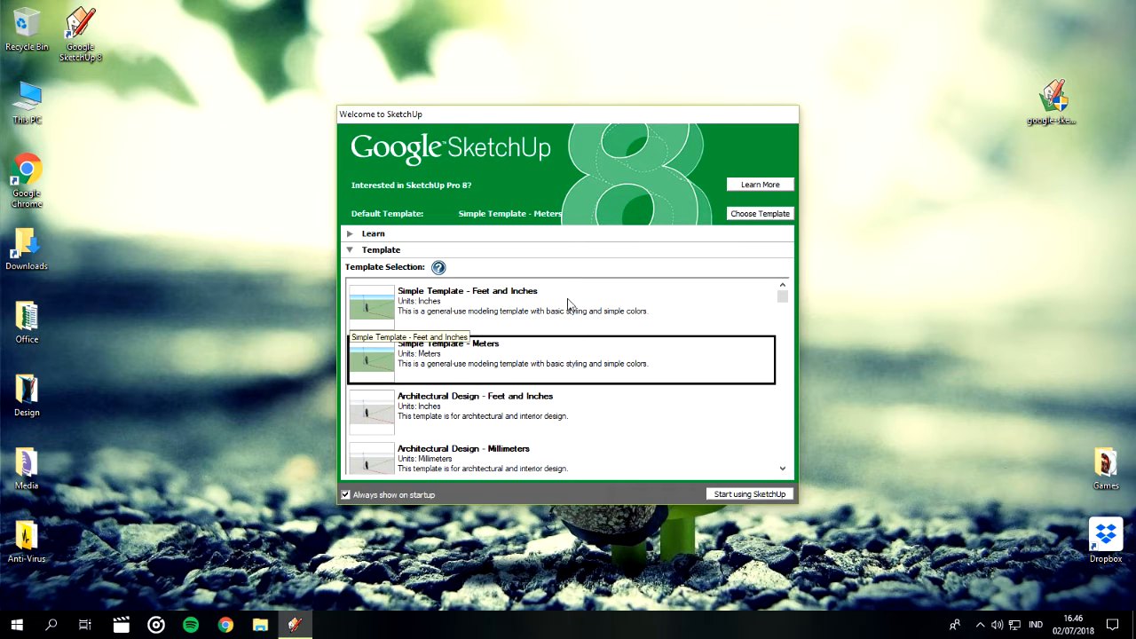
pyautogui.click(568, 304)
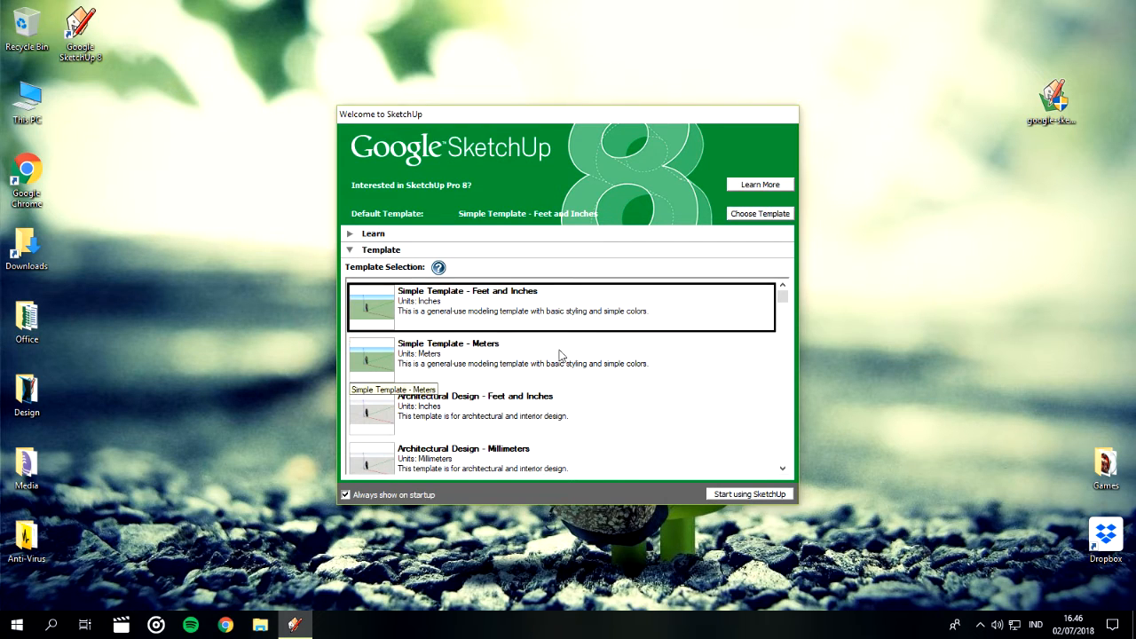
pyautogui.click(561, 355)
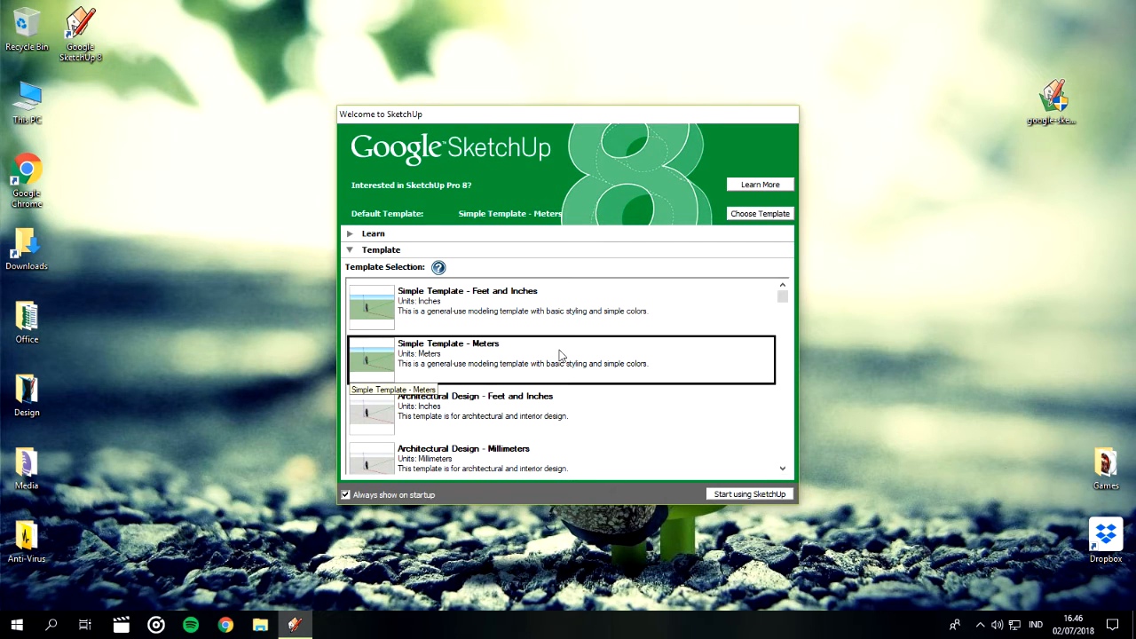
pyautogui.click(552, 458)
pyautogui.click(565, 412)
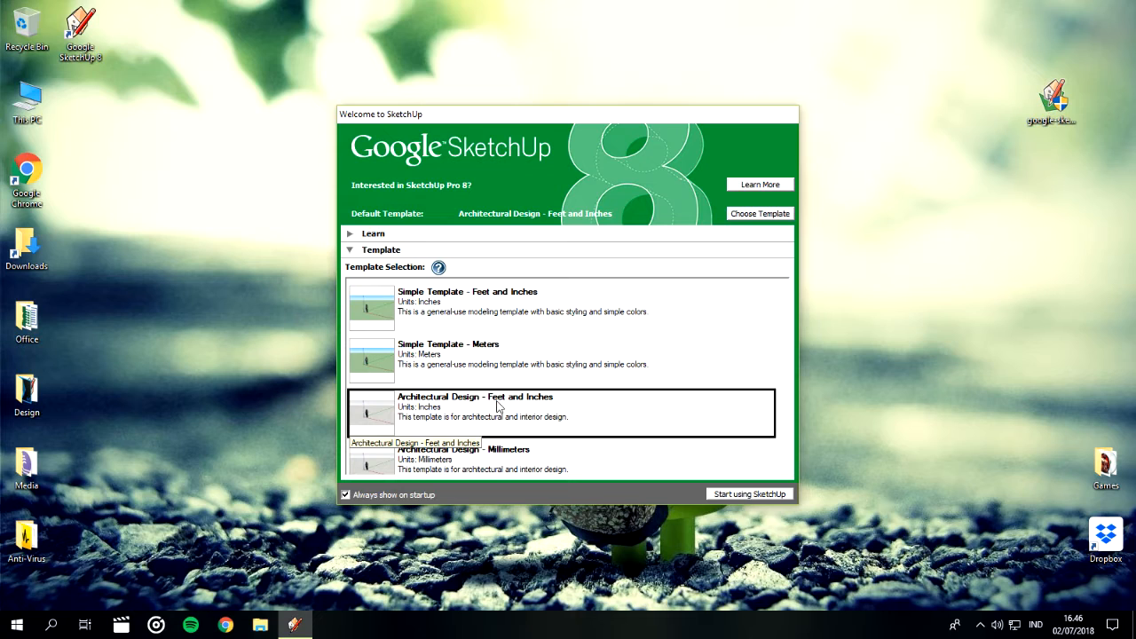
pyautogui.click(552, 353)
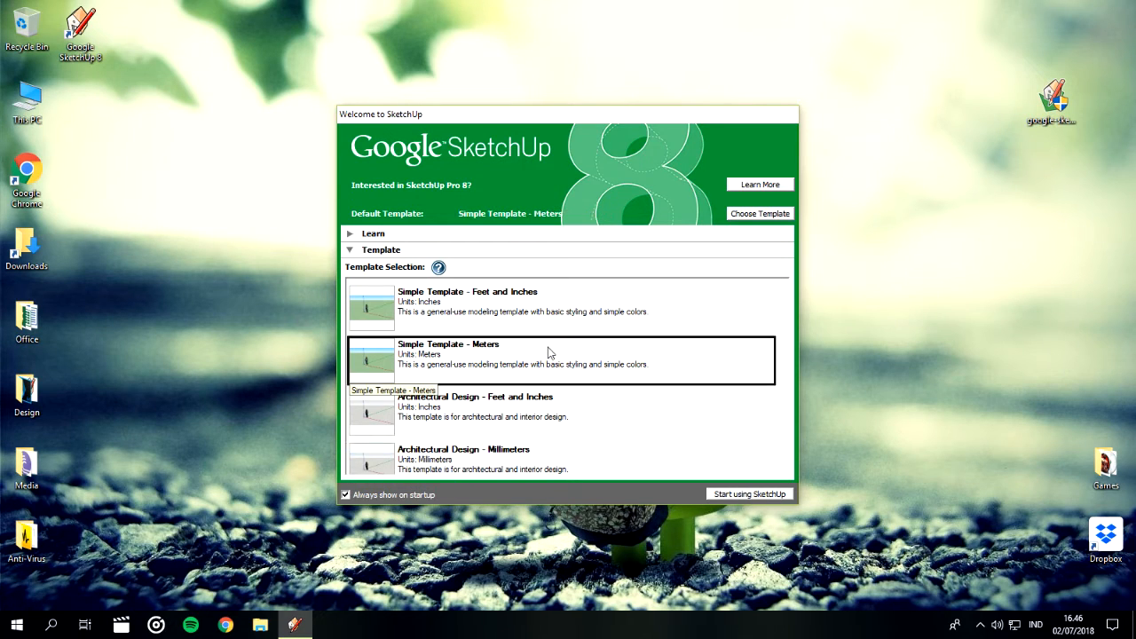
pyautogui.click(749, 495)
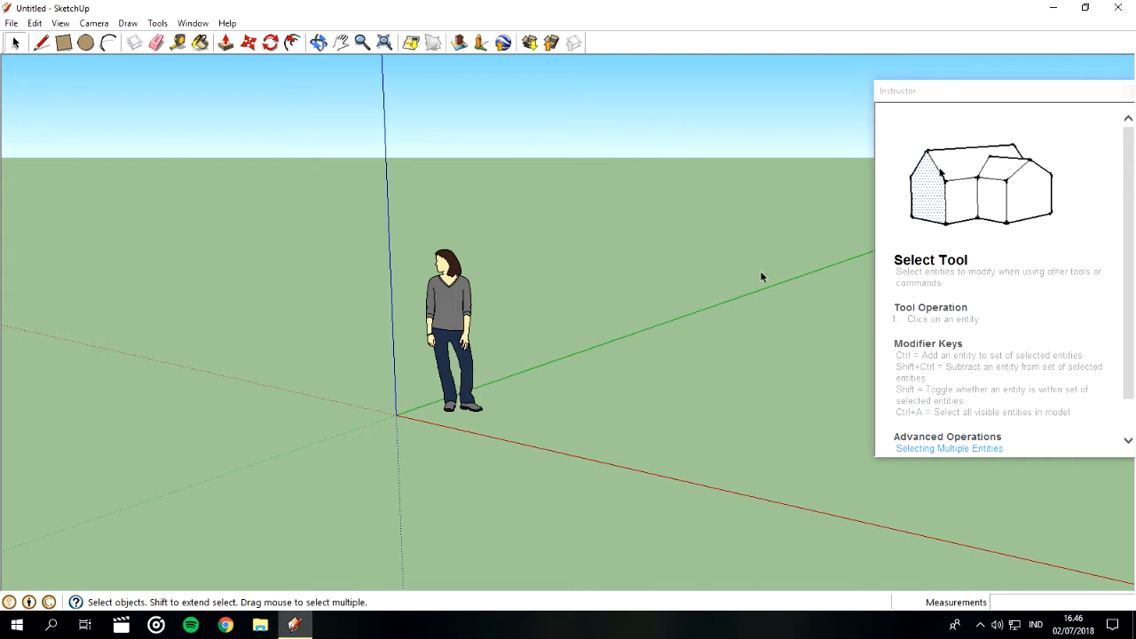
# Move the Instructor window over the middle of the drawing area and close it.
pyautogui.click(1019, 91)
pyautogui.click(1023, 92)
pyautogui.moveTo(1030, 93); pyautogui.dragTo(635, 97)
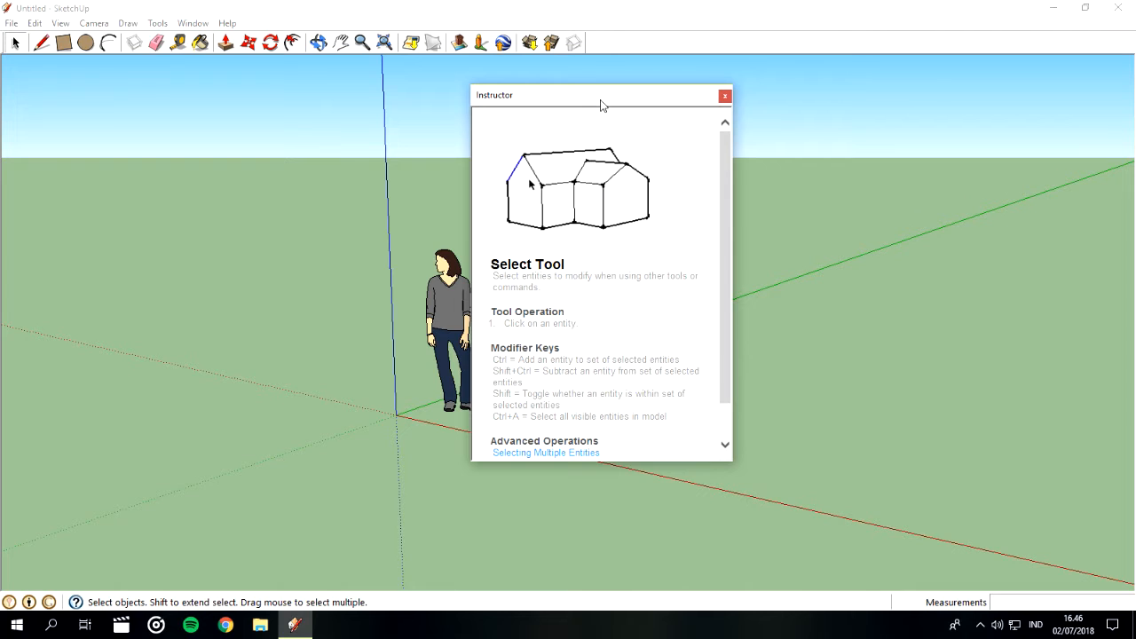
pyautogui.click(726, 96)
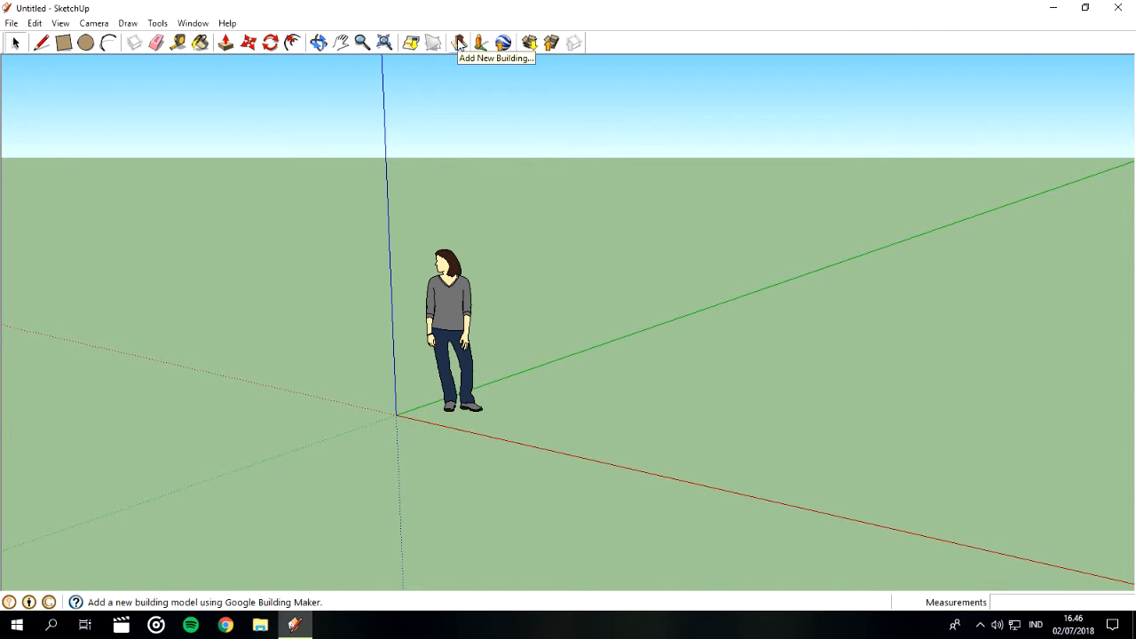
# Open 3D Warehouse with Get Models, read its page about older SketchUp versions, and close it.
pyautogui.click(531, 46)
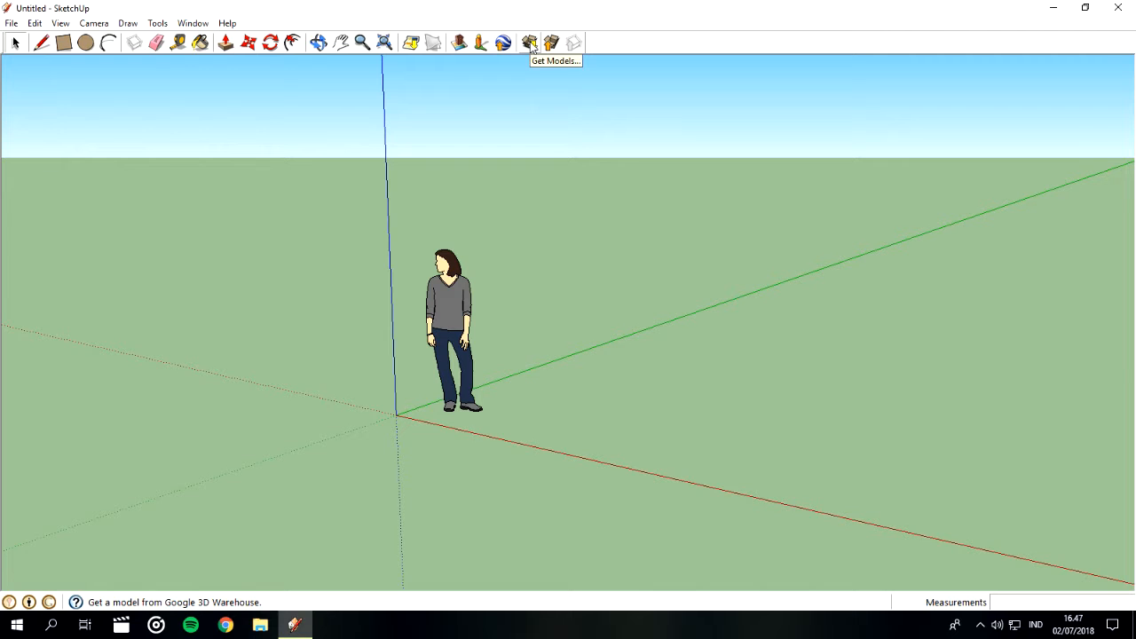
pyautogui.click(530, 44)
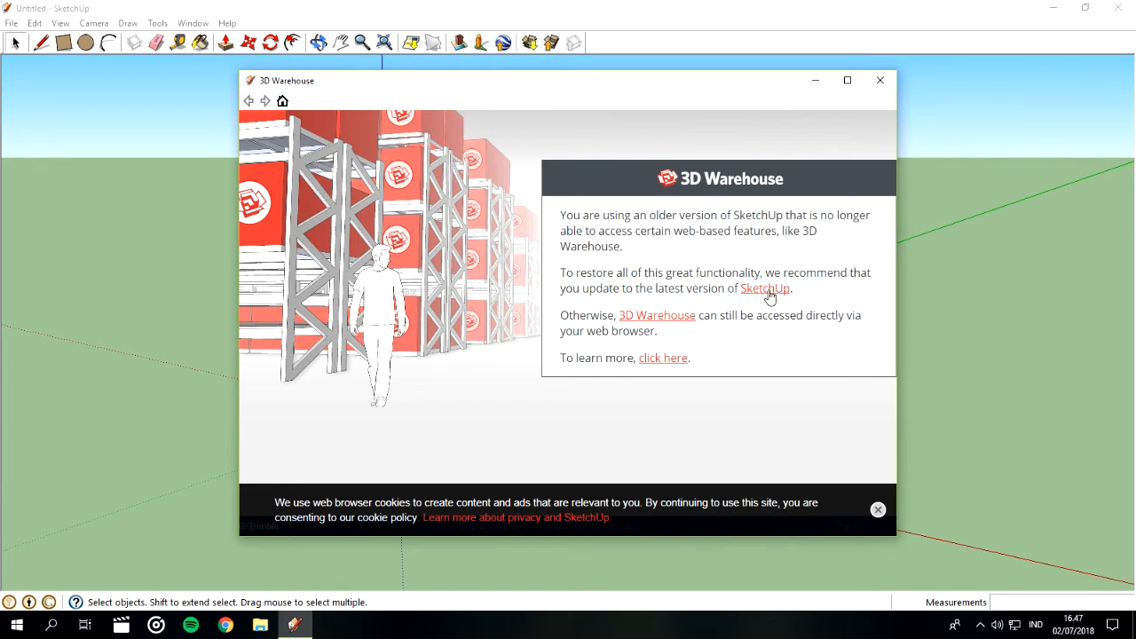
pyautogui.click(881, 82)
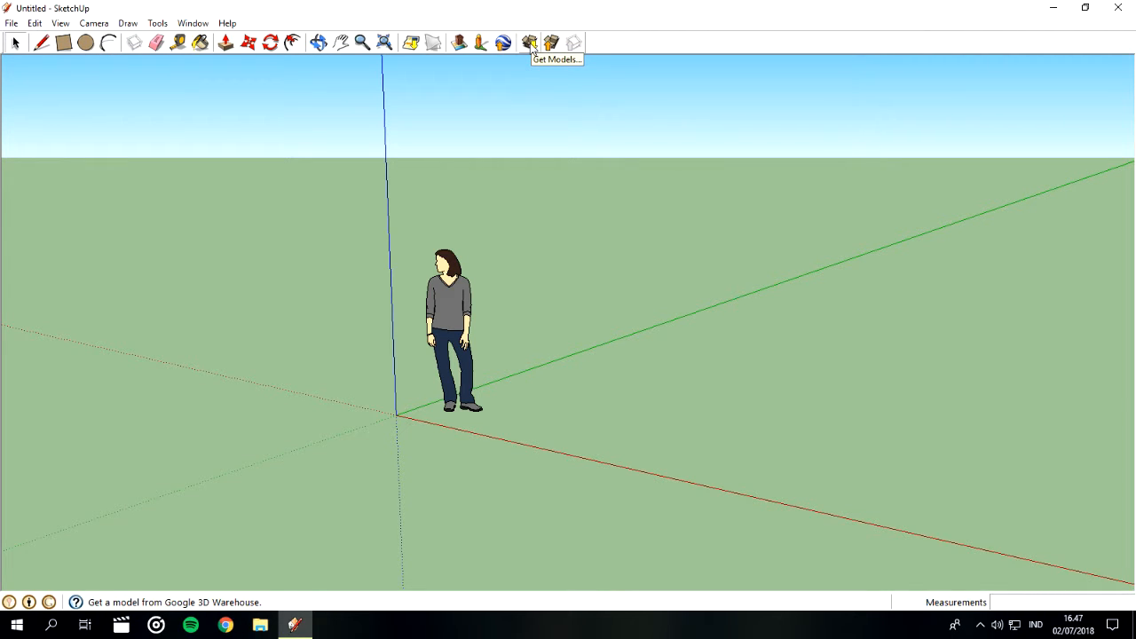
pyautogui.click(51, 625)
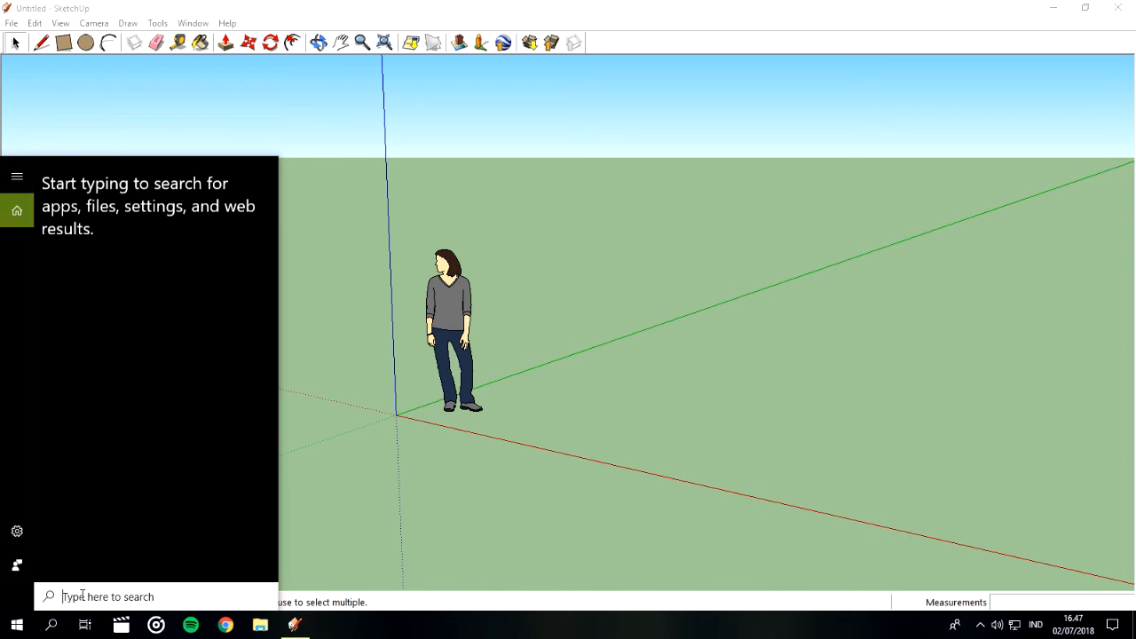
pyautogui.write('notepad')
pyautogui.click(151, 233)
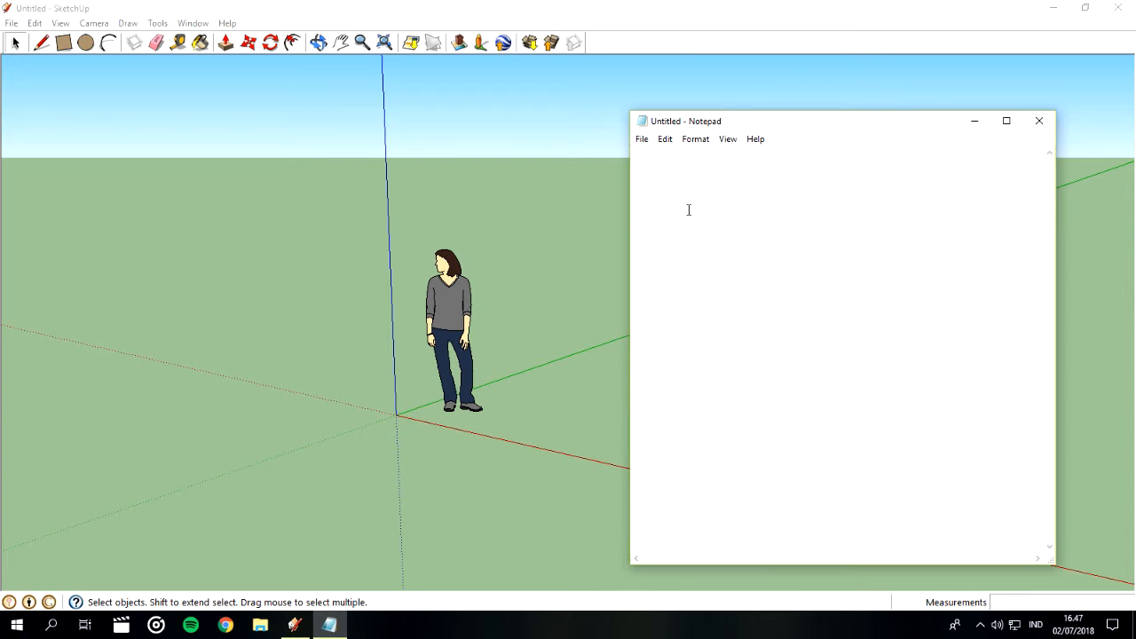
pyautogui.write('www.gigapubalingga.com')
pyautogui.moveTo(773, 160); pyautogui.dragTo(553, 159)
pyautogui.hotkey('ctrl', 'c')
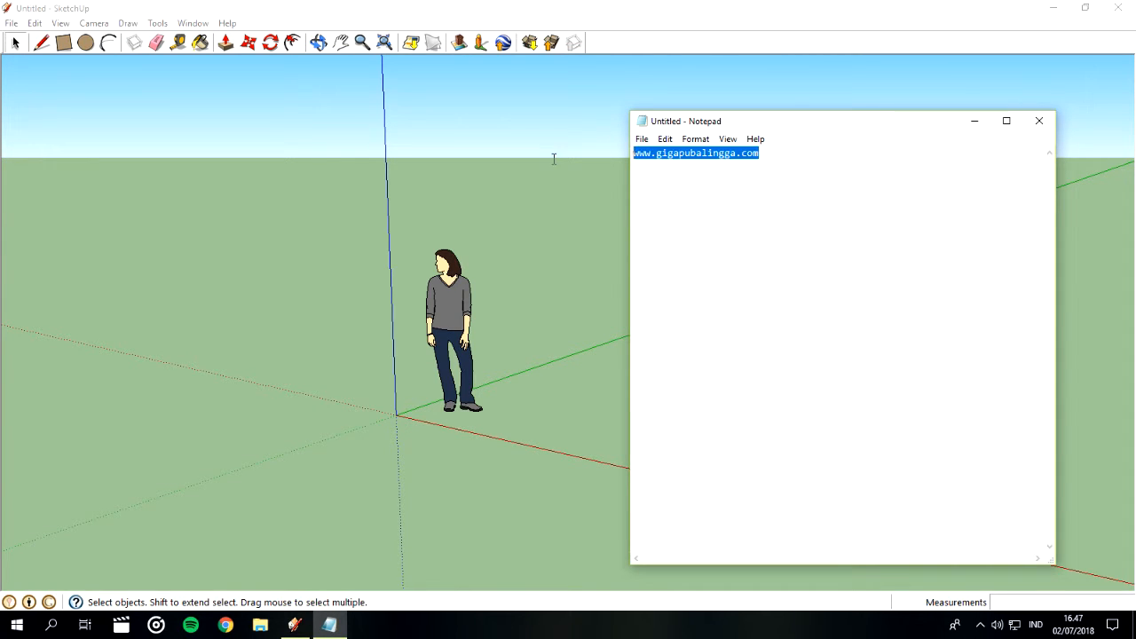
pyautogui.click(225, 625)
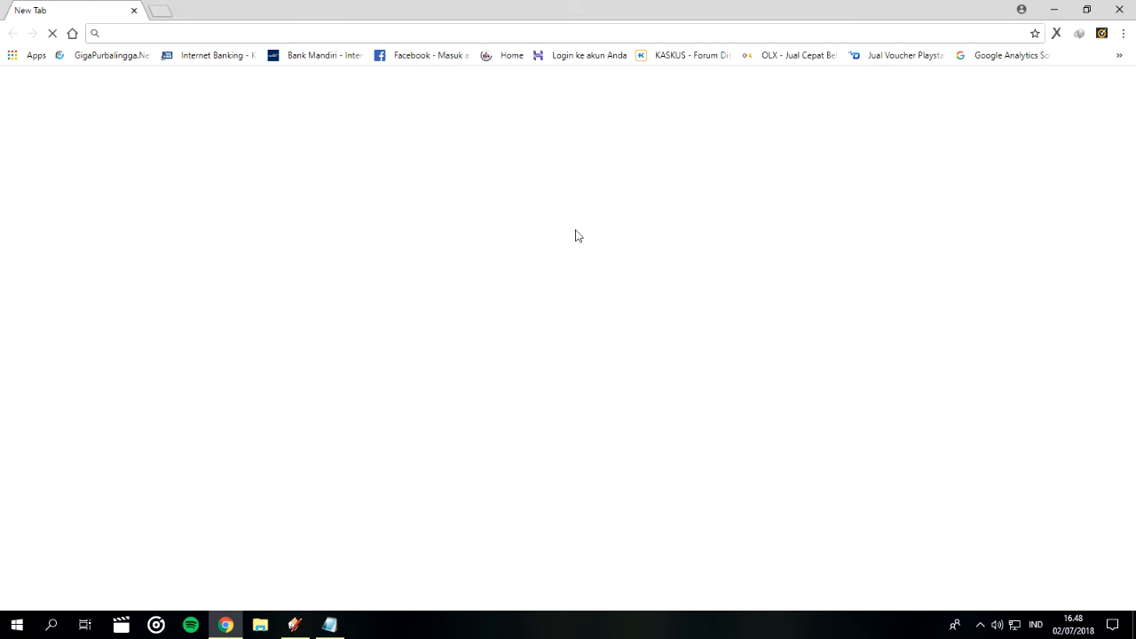
pyautogui.click(533, 35)
pyautogui.hotkey('ctrl', 'v')
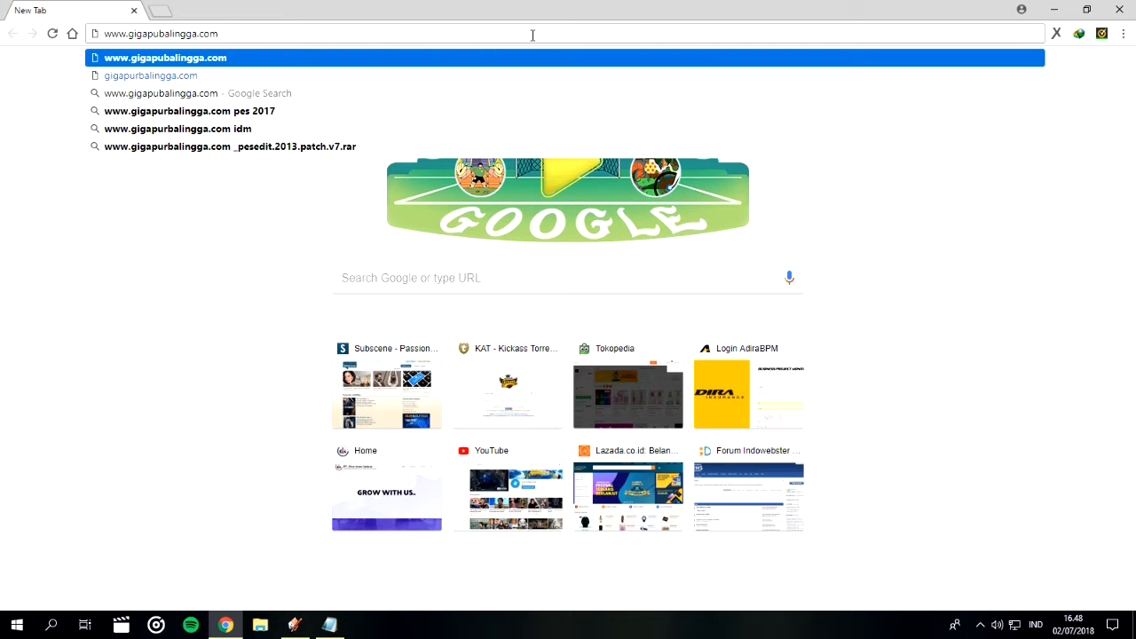
pyautogui.press('Return')
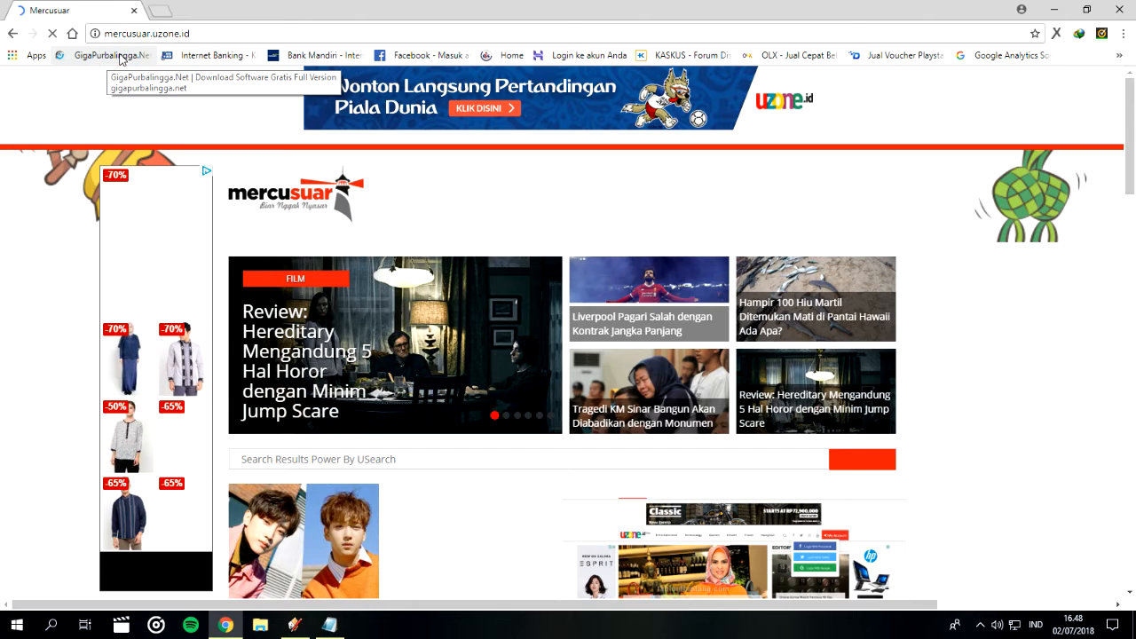
# Turn on the anonymoX extension with the US identity us15d, switching it off and on again once.
pyautogui.click(1057, 34)
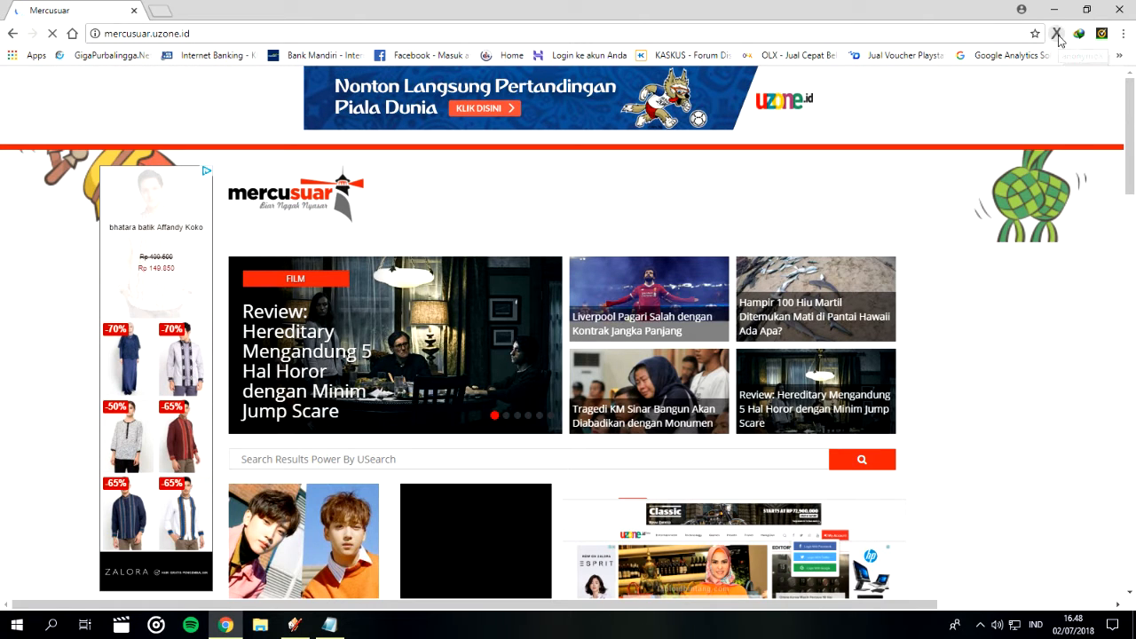
pyautogui.click(1008, 133)
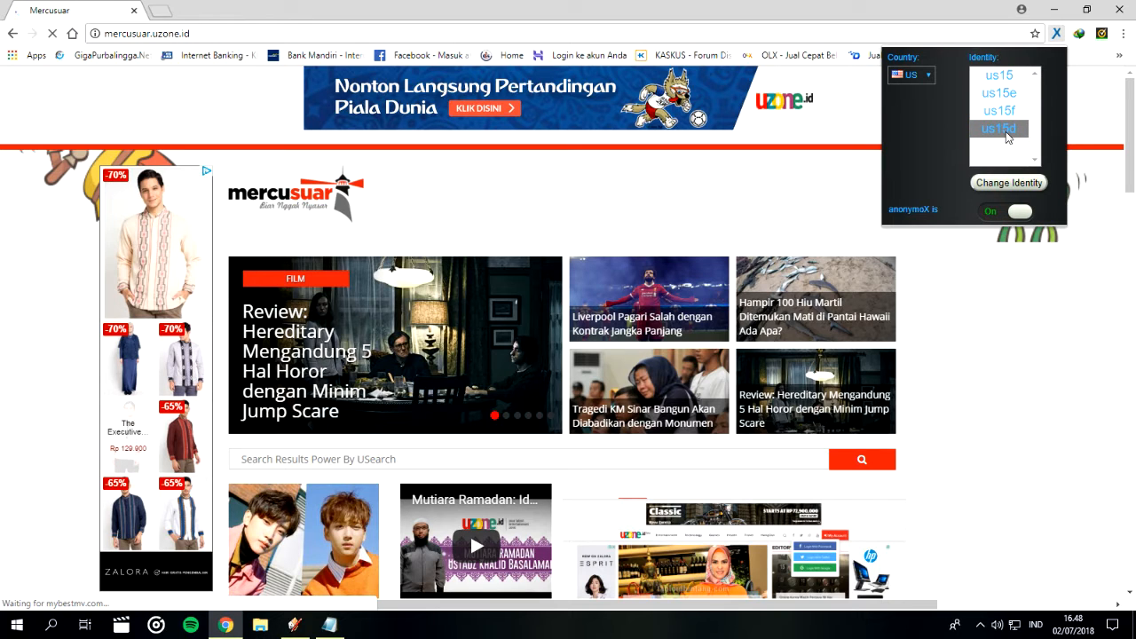
pyautogui.click(1021, 213)
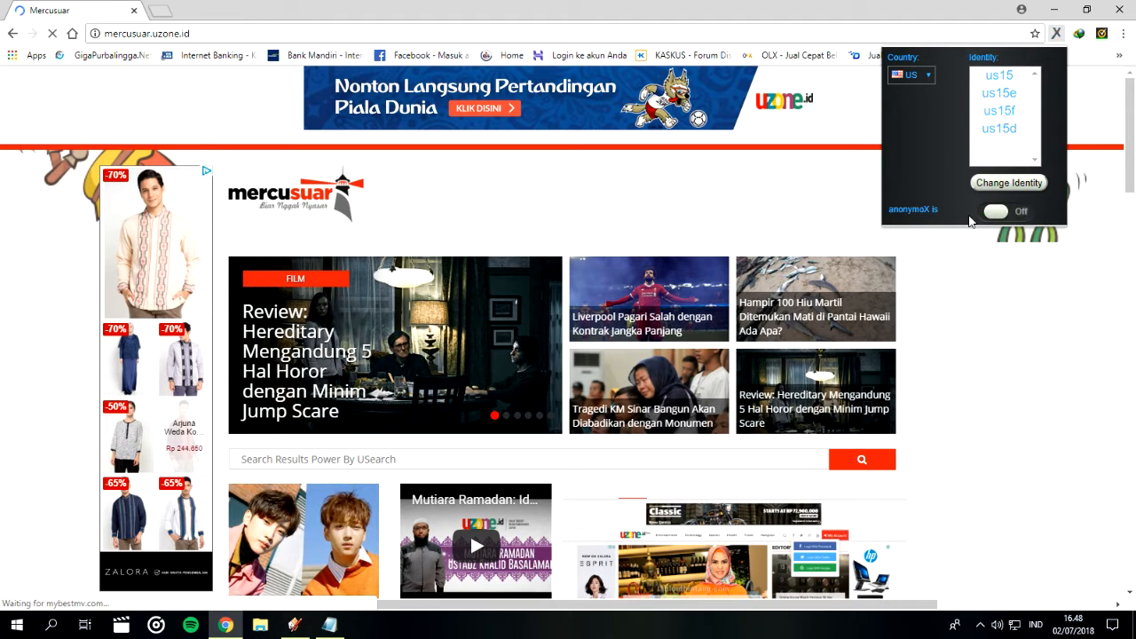
pyautogui.click(1006, 131)
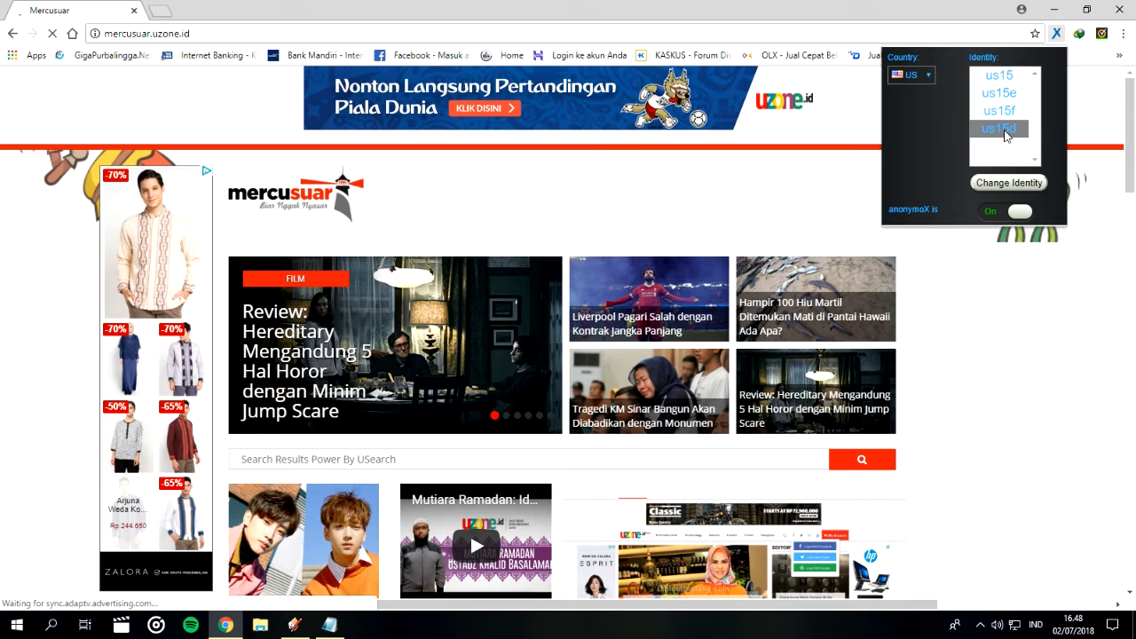
# Search Google for anonymox in a new tab and close the Mercusuar tab.
pyautogui.click(1057, 33)
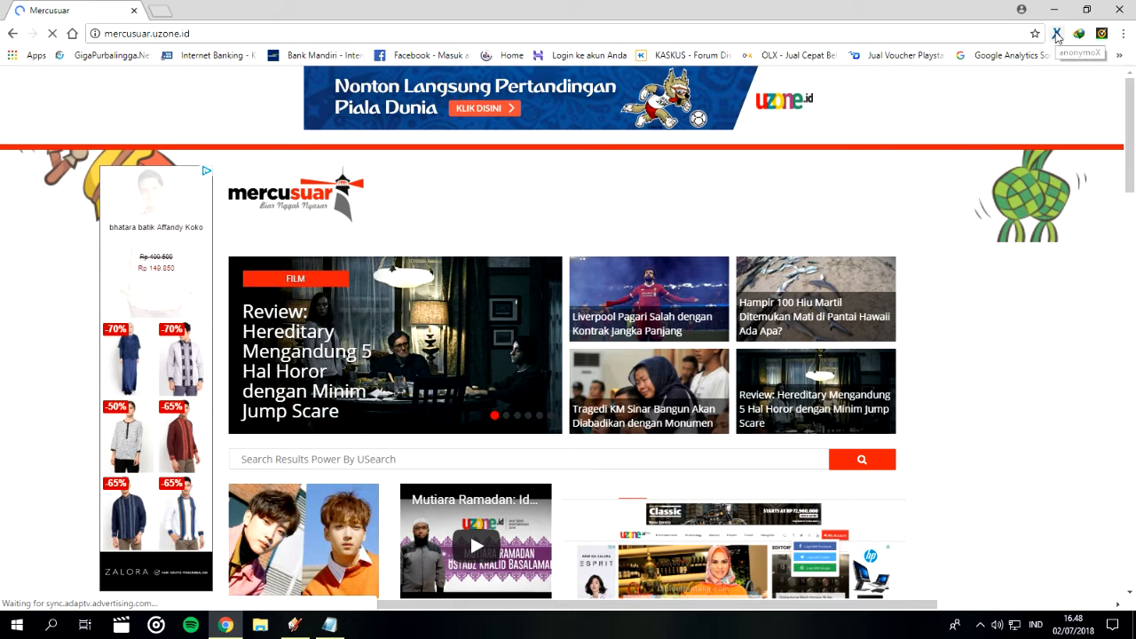
pyautogui.click(160, 11)
pyautogui.click(463, 269)
pyautogui.write('anon')
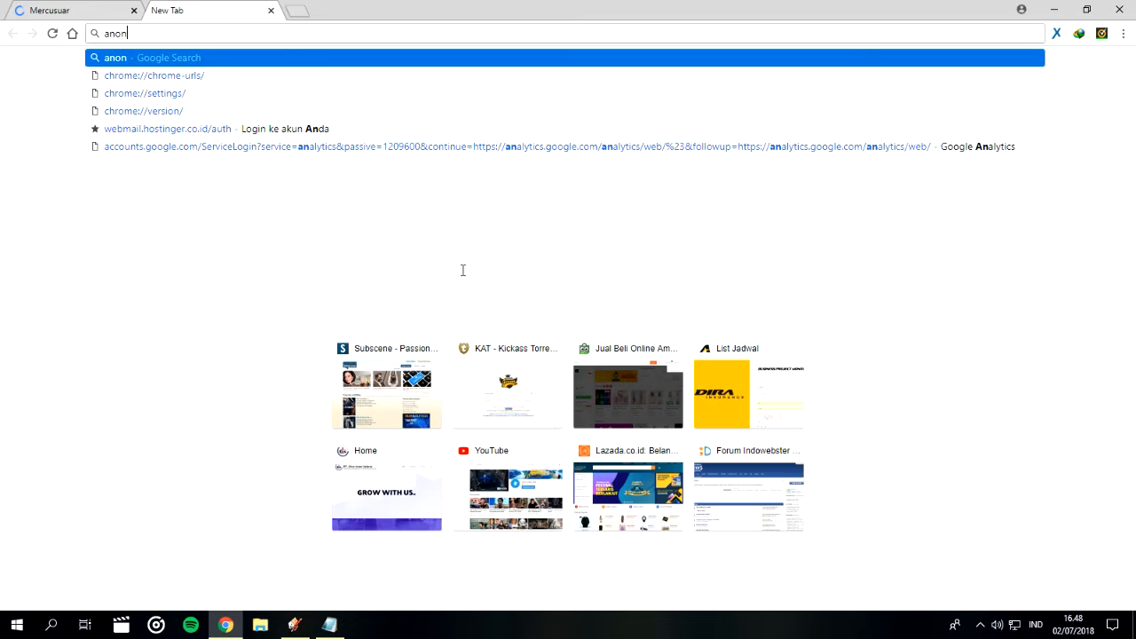
pyautogui.write('ymox')
pyautogui.press('Return')
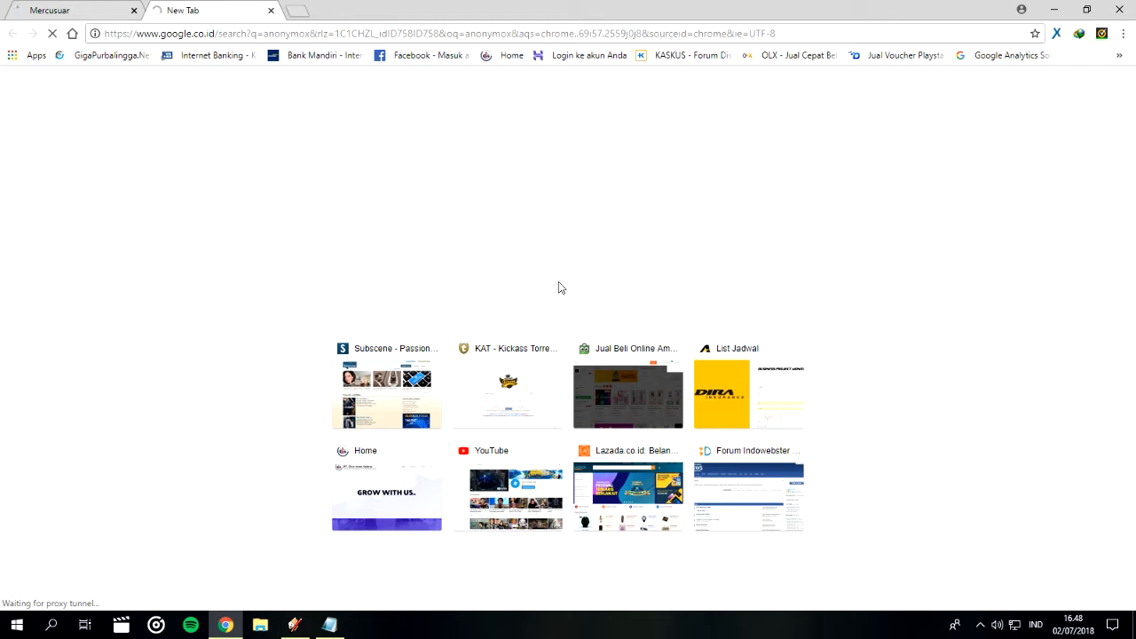
pyautogui.click(133, 12)
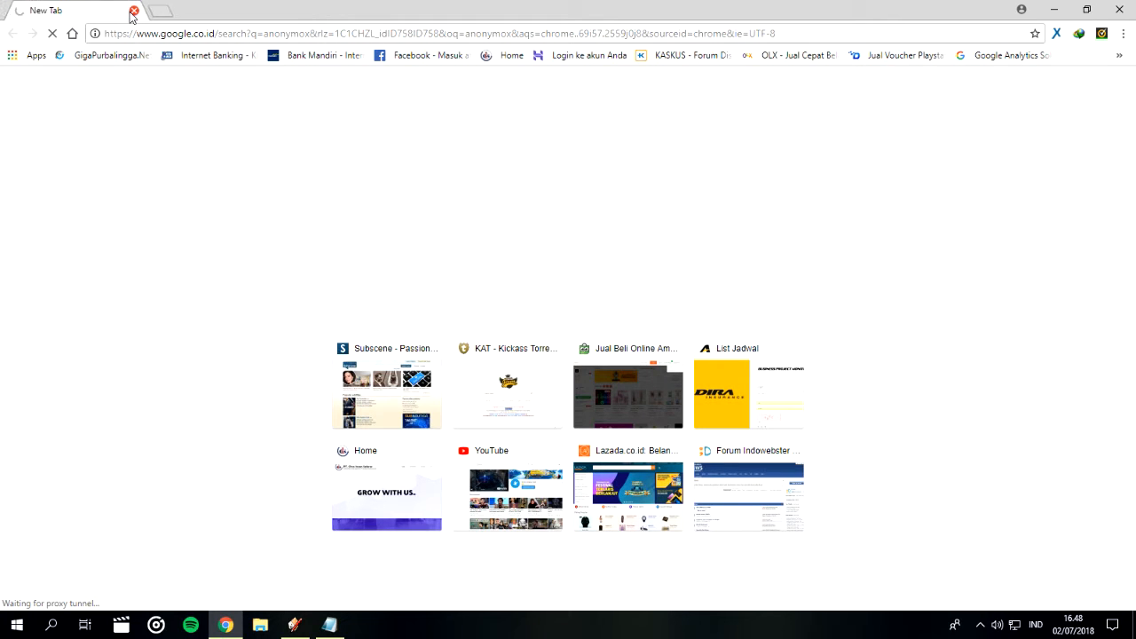
# Turn off the anonymoX extension and search Google for anonymox in a fresh tab, closing the old one.
pyautogui.click(1056, 33)
pyautogui.click(1021, 214)
pyautogui.click(161, 10)
pyautogui.click(134, 10)
pyautogui.click(455, 278)
pyautogui.write('anonymox')
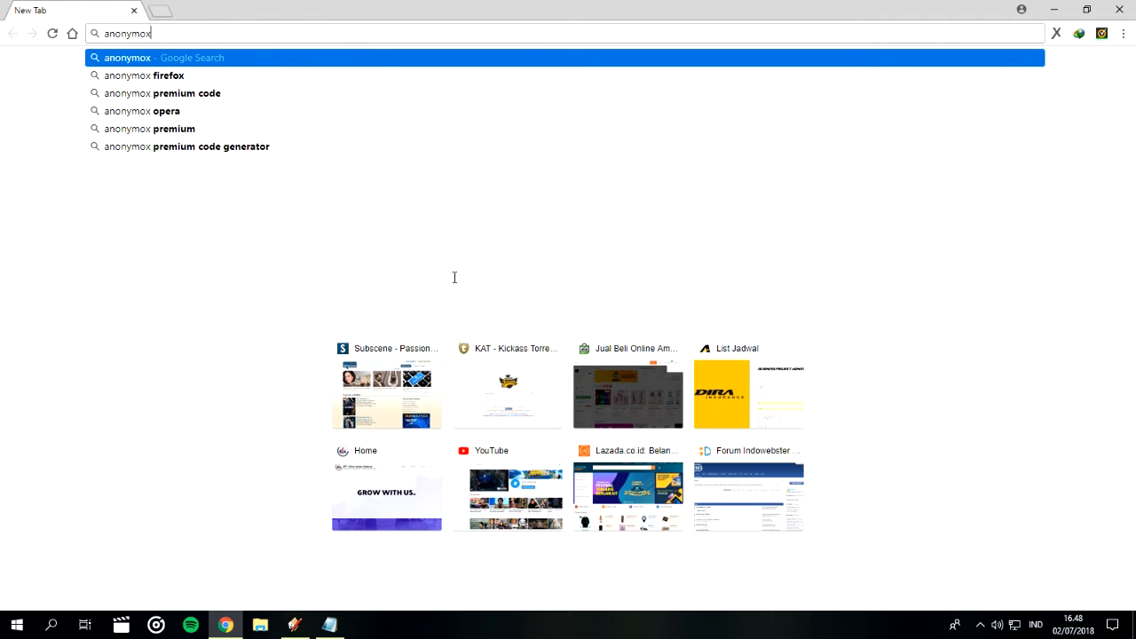
pyautogui.press('Return')
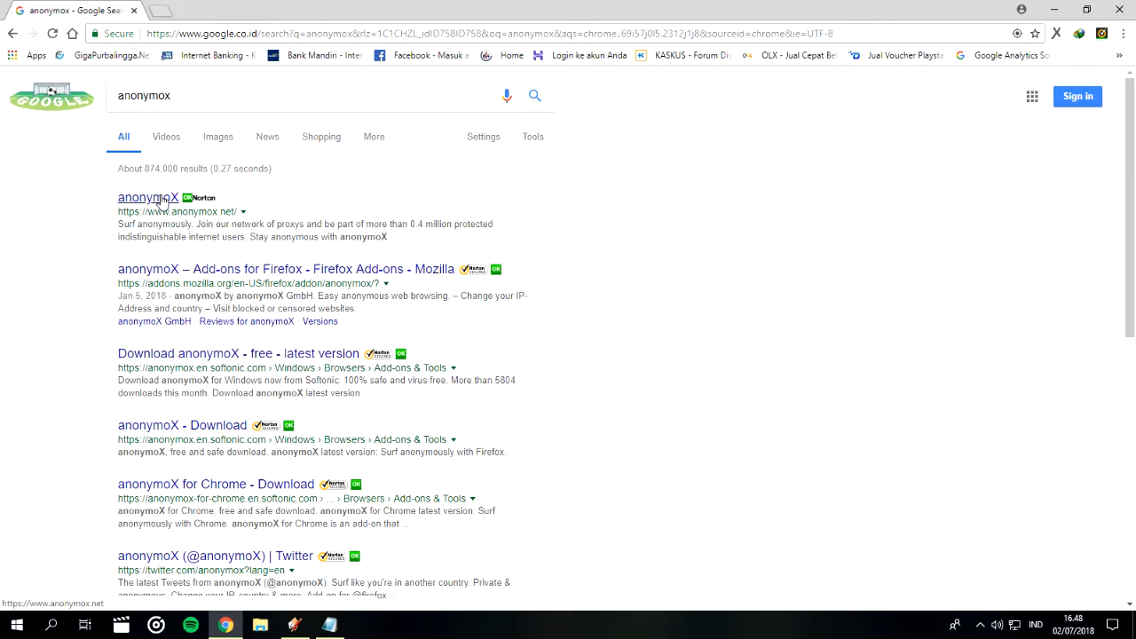
# Refine the search to anonymox for chrome, view the extension's Chrome Web Store page and close its details.
pyautogui.scroll(-2, 236, 435)
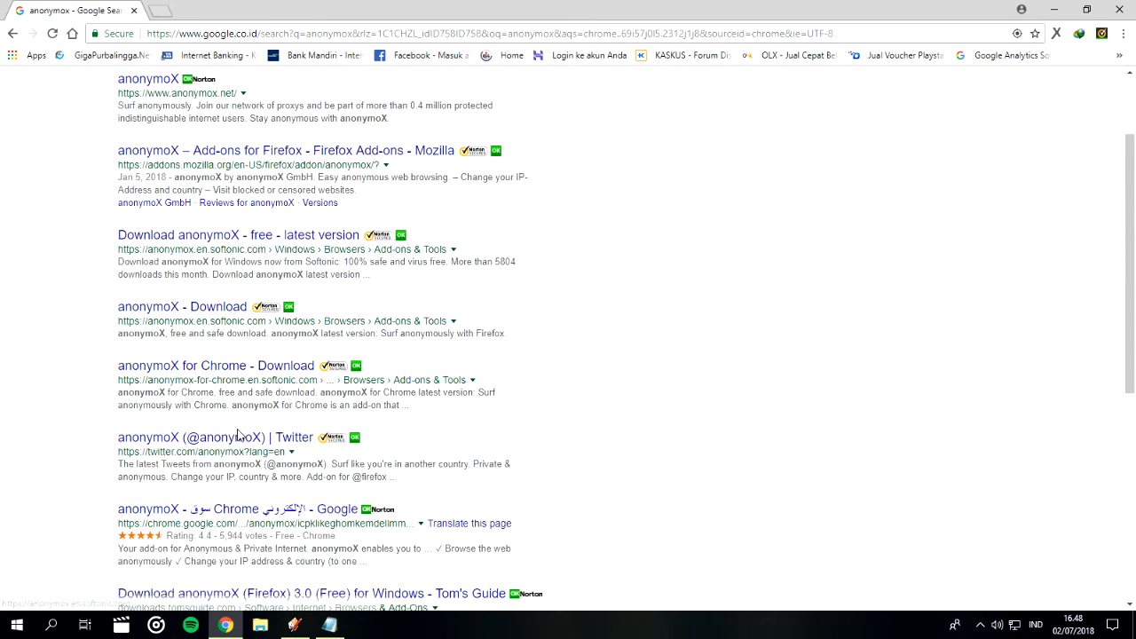
pyautogui.scroll(2, 204, 267)
pyautogui.click(210, 96)
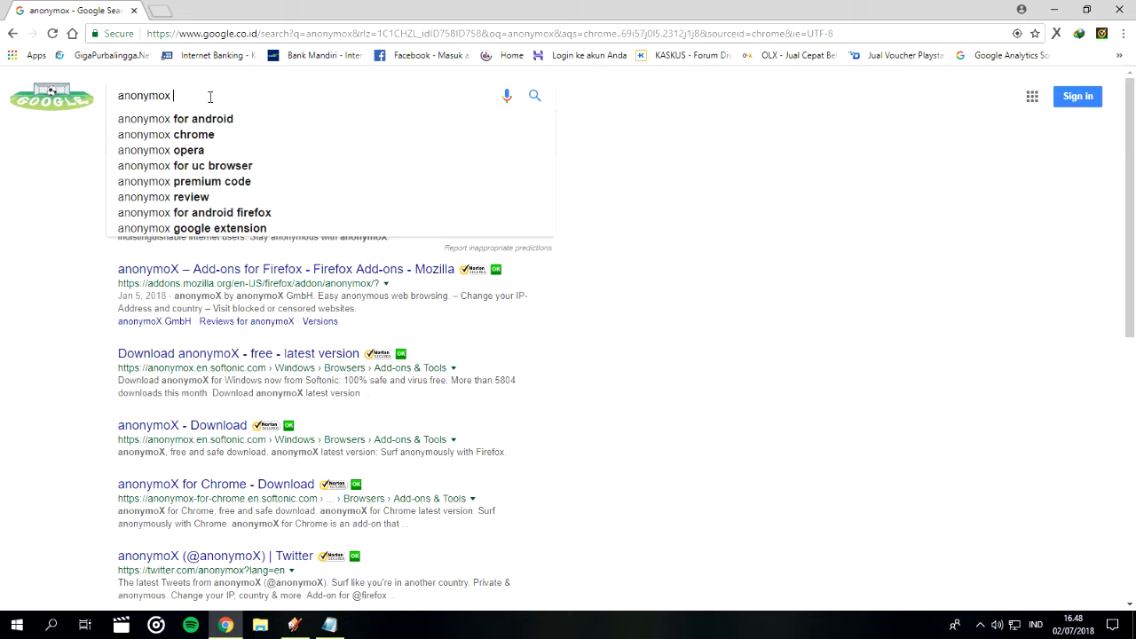
pyautogui.write('for')
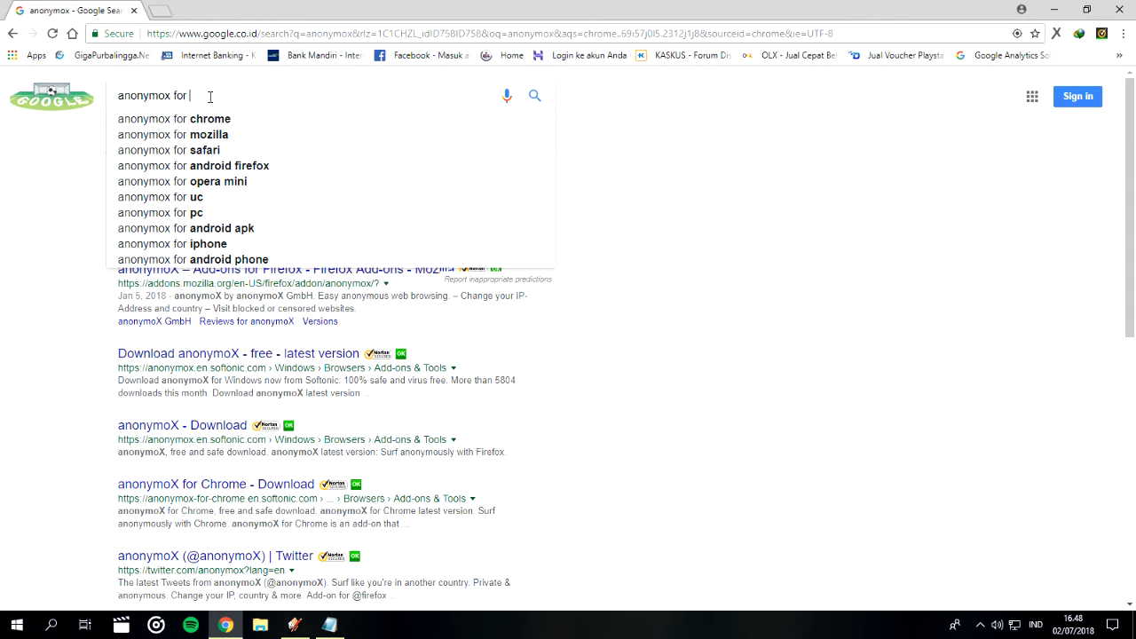
pyautogui.click(213, 119)
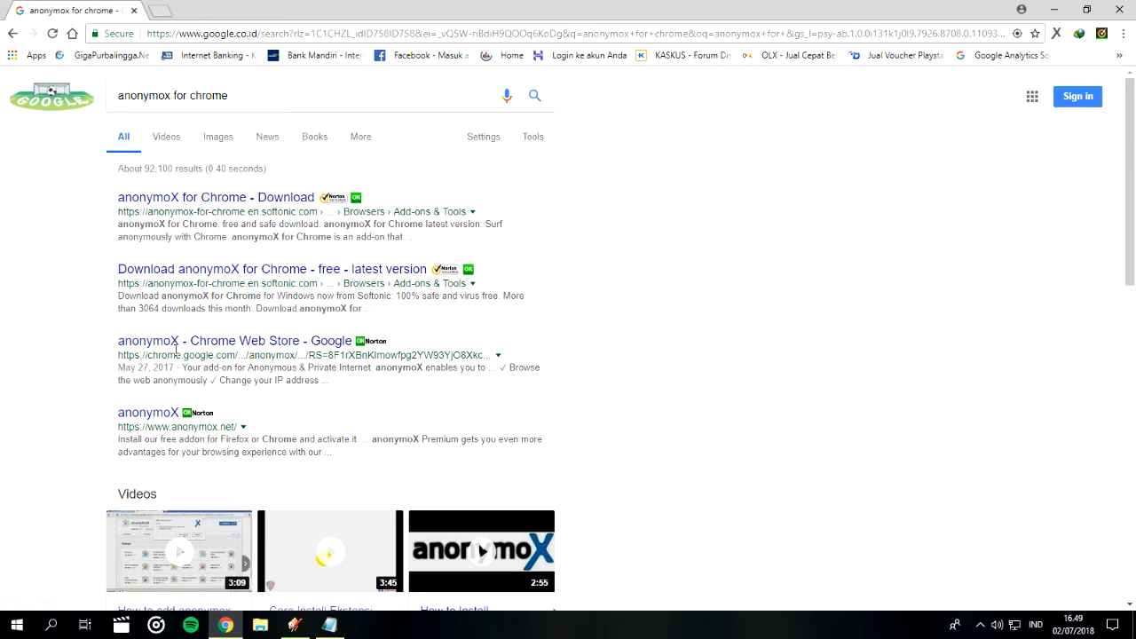
pyautogui.click(293, 344)
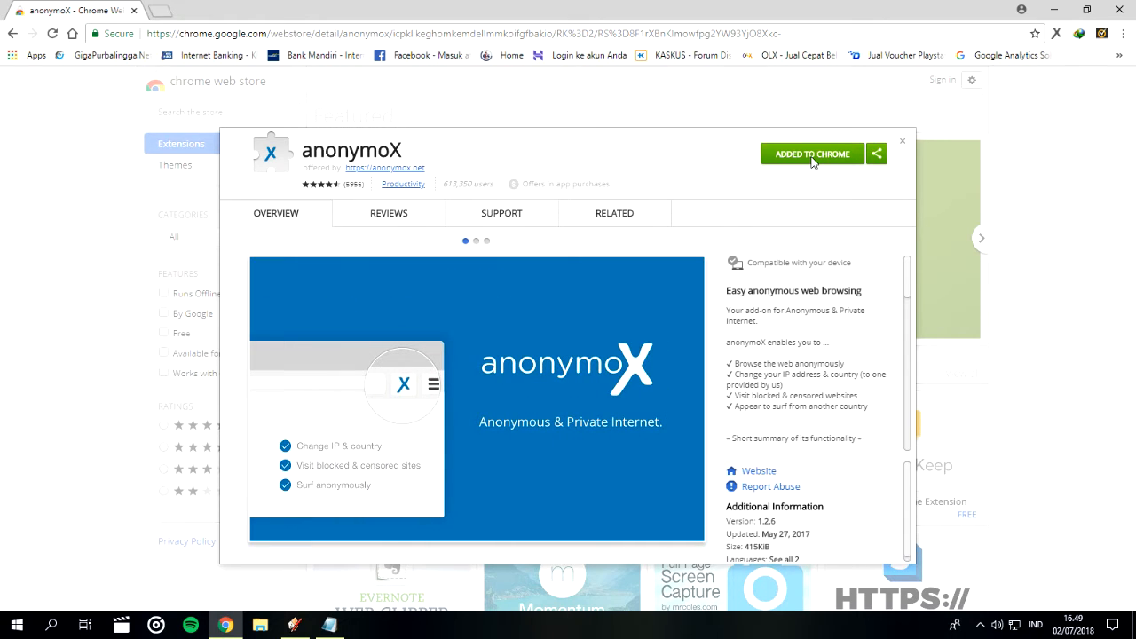
pyautogui.click(902, 141)
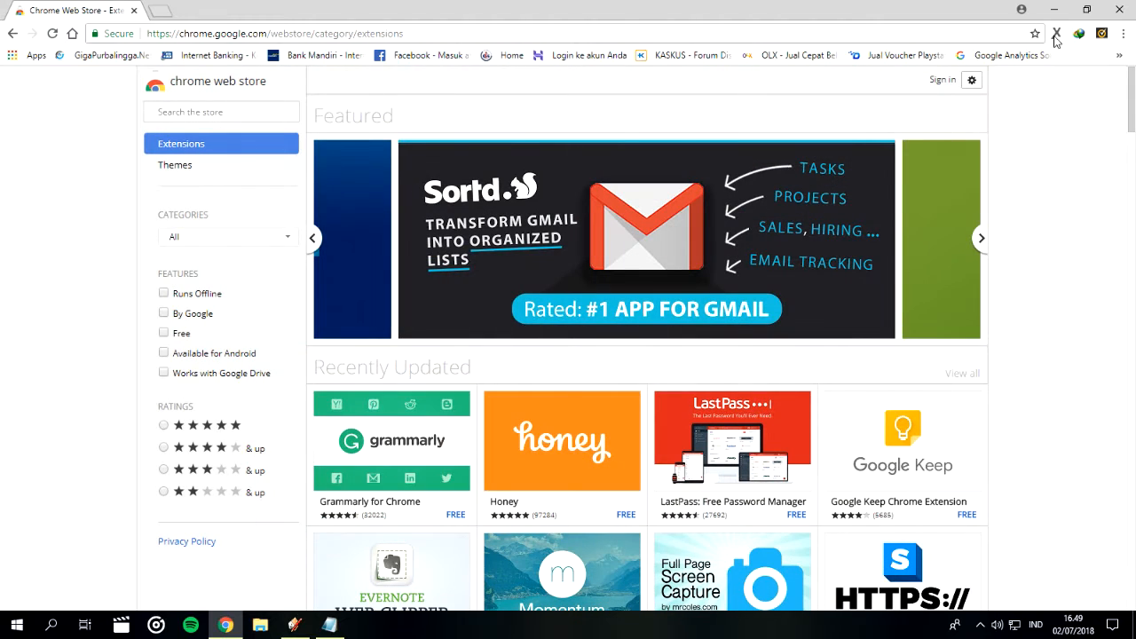
# Turn on the anonymoX extension with the country US and the identity us15d.
pyautogui.click(1057, 33)
pyautogui.click(1012, 111)
pyautogui.click(1013, 129)
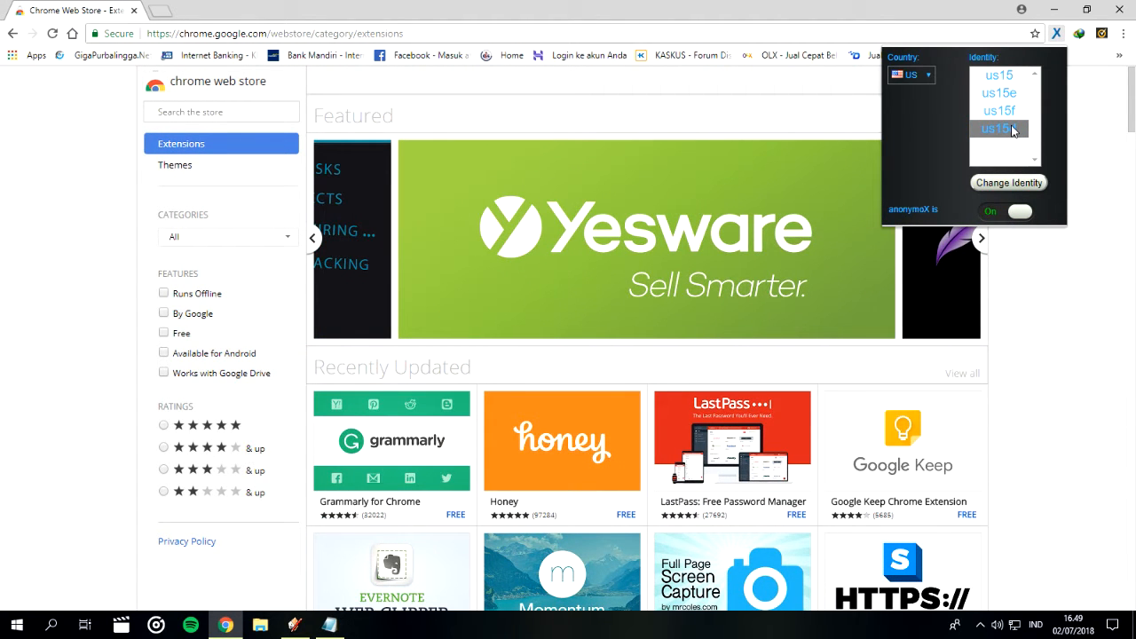
pyautogui.click(1013, 94)
pyautogui.click(1013, 77)
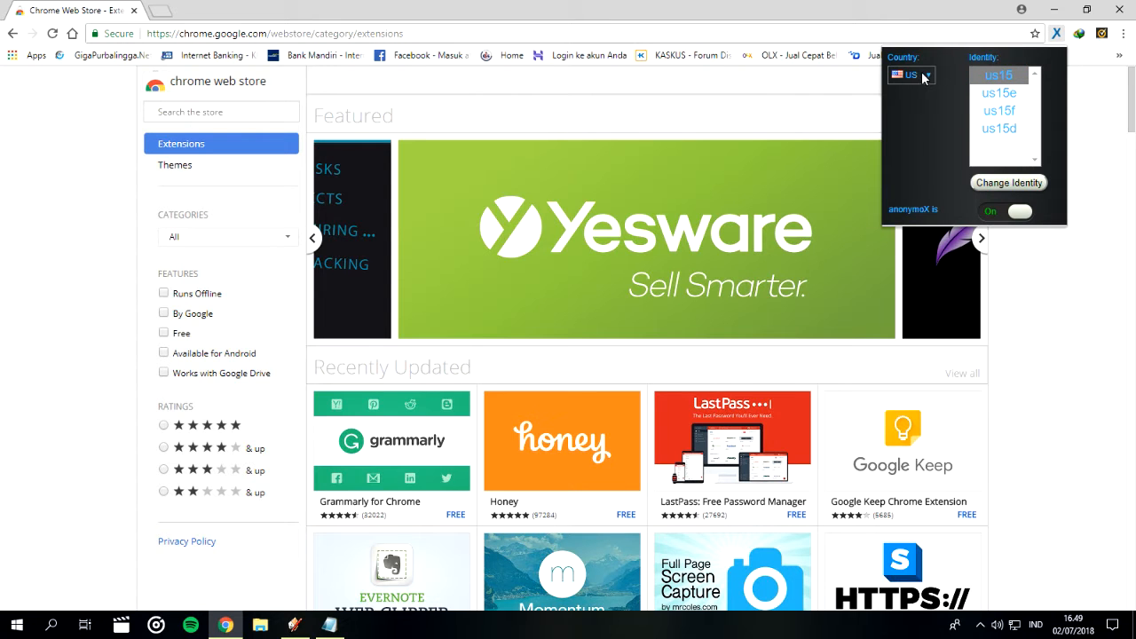
pyautogui.click(928, 79)
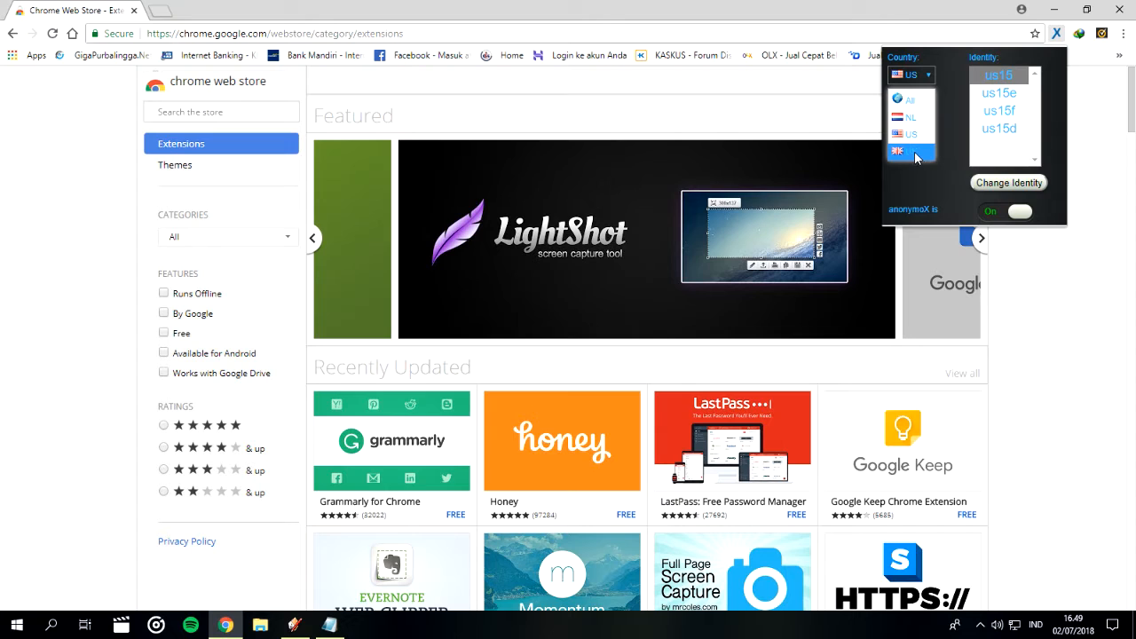
pyautogui.click(915, 135)
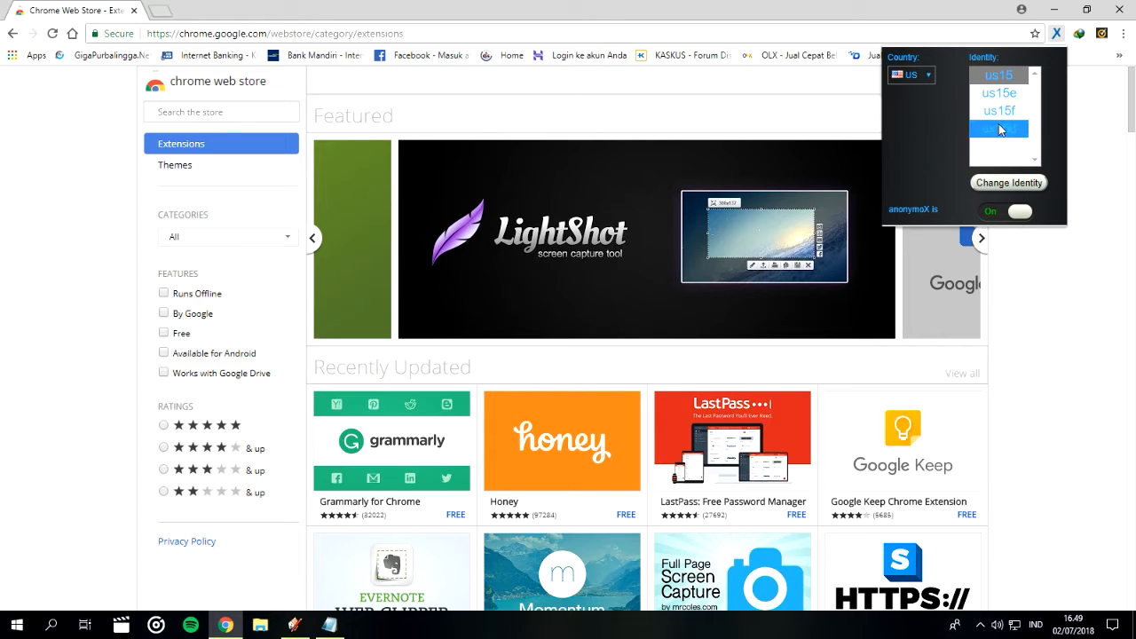
pyautogui.click(1000, 131)
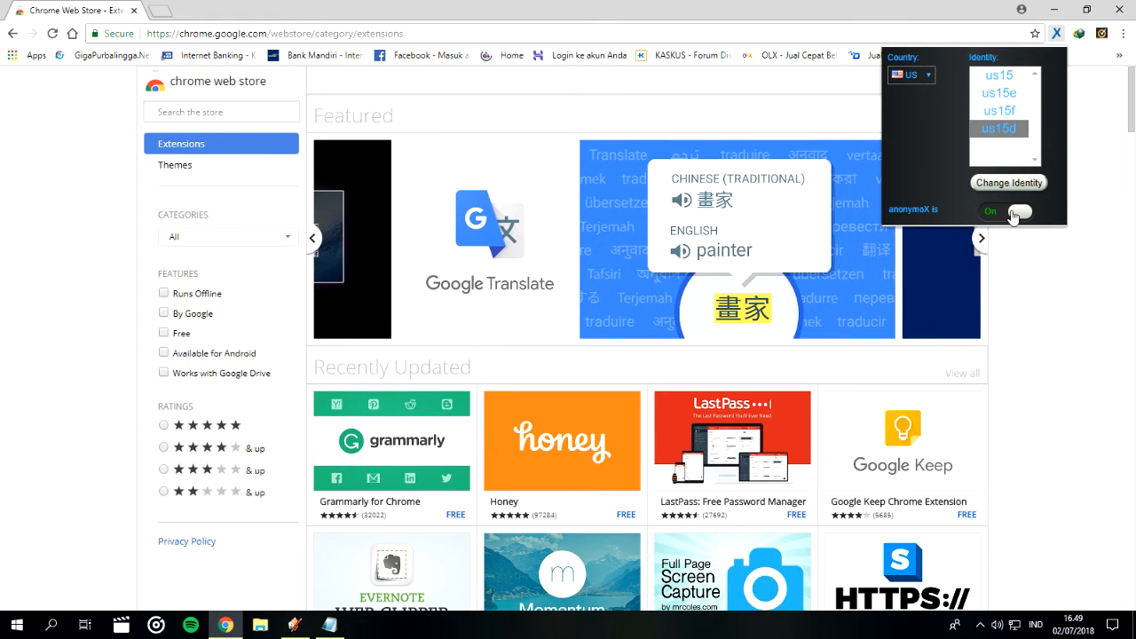
pyautogui.click(1092, 213)
pyautogui.click(160, 9)
pyautogui.click(124, 11)
pyautogui.click(135, 11)
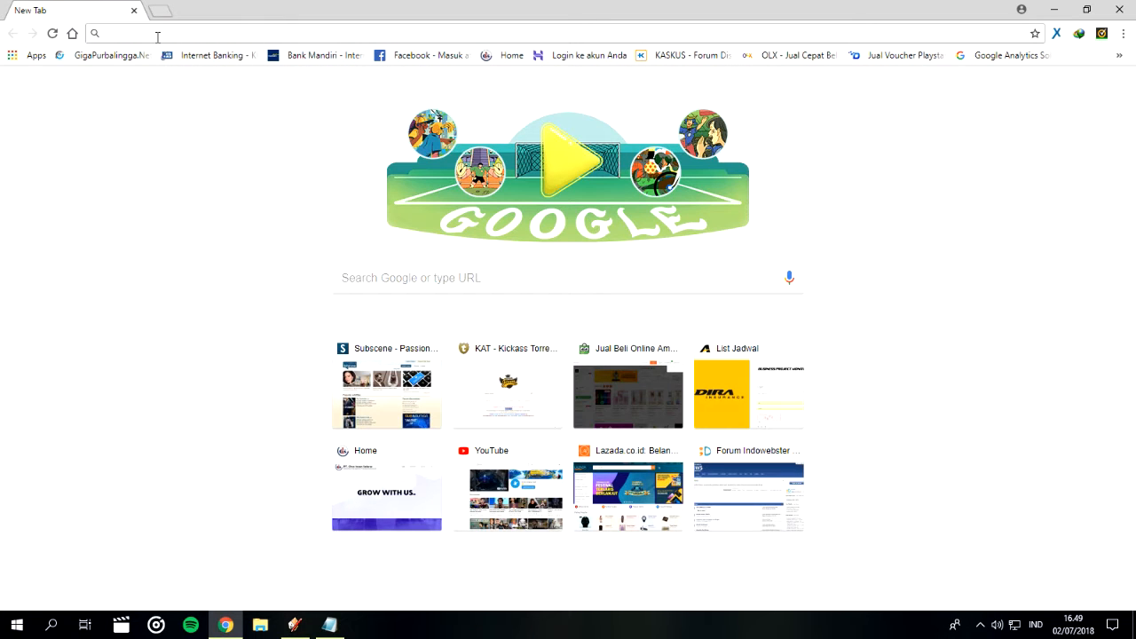
pyautogui.write('www.gigapubalingga.com')
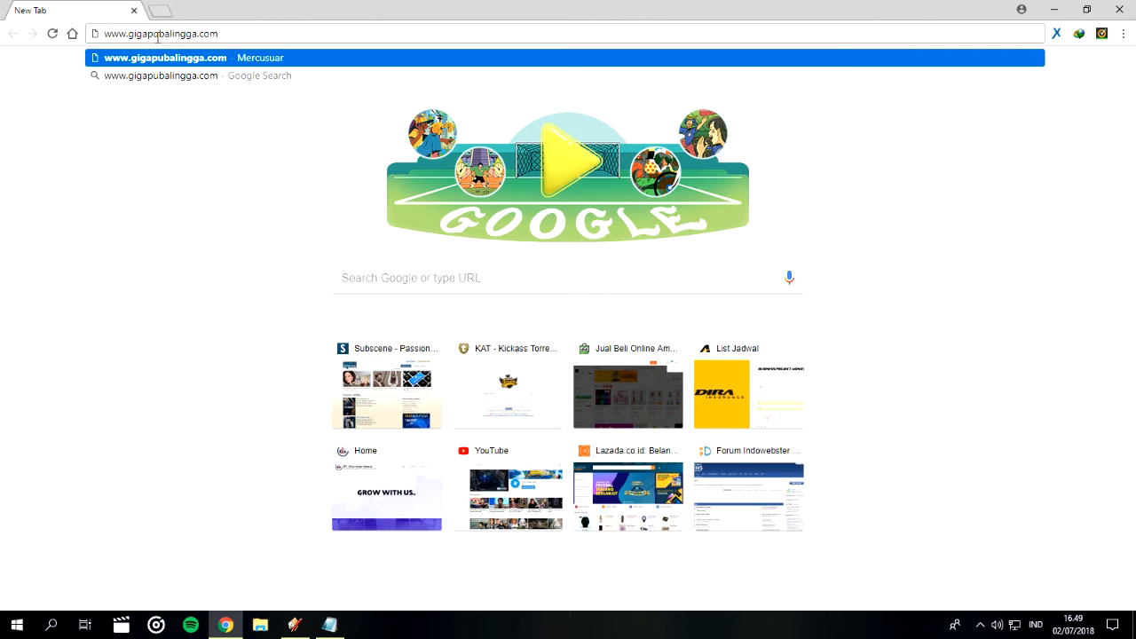
pyautogui.press('Return')
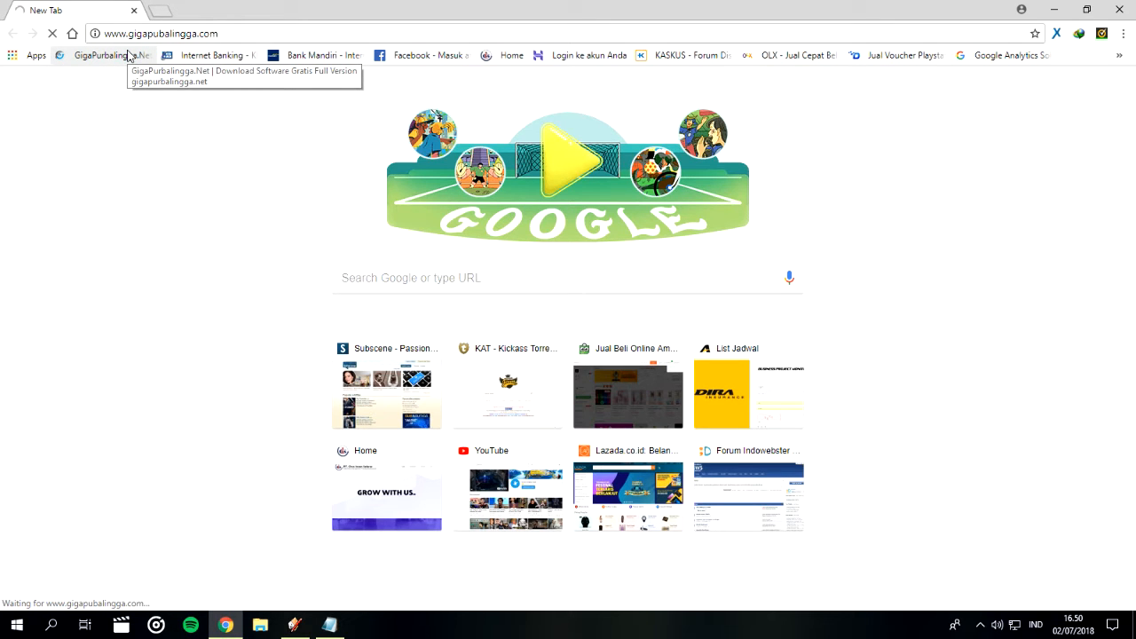
pyautogui.click(52, 33)
pyautogui.click(240, 29)
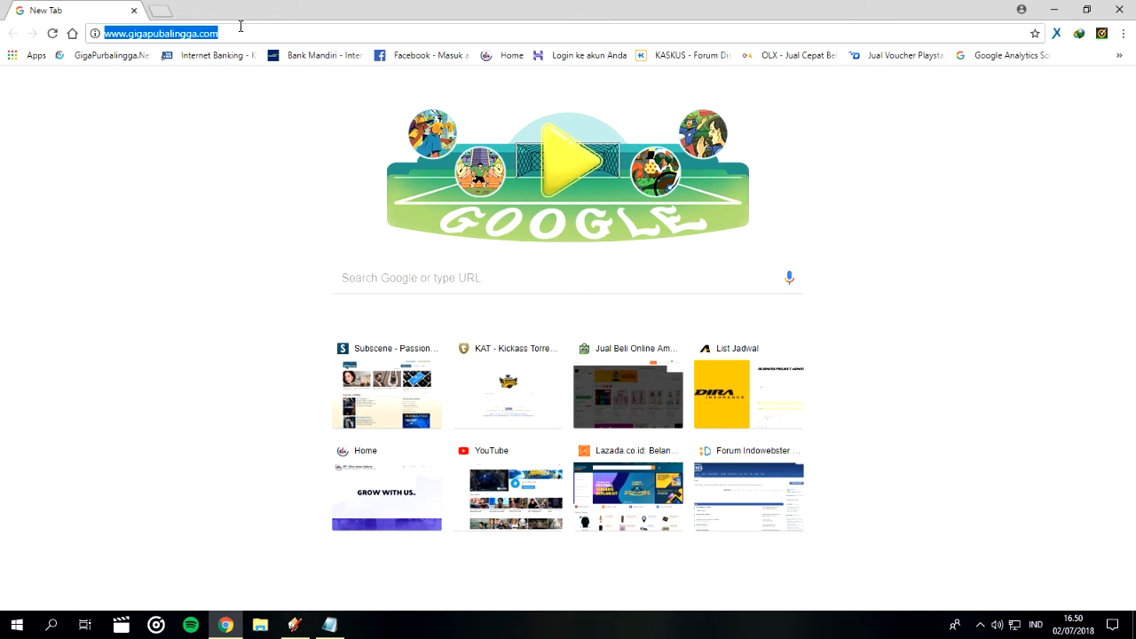
pyautogui.click(241, 27)
pyautogui.press('BackSpace')
pyautogui.press('BackSpace')
pyautogui.press('BackSpace')
pyautogui.write('net')
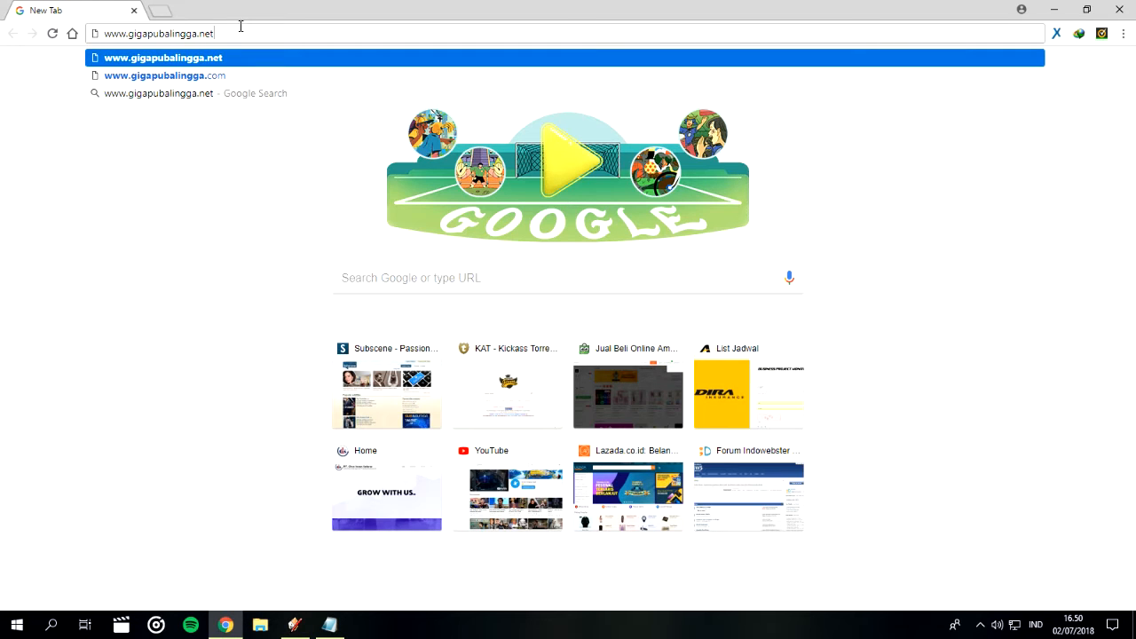
pyautogui.press('Return')
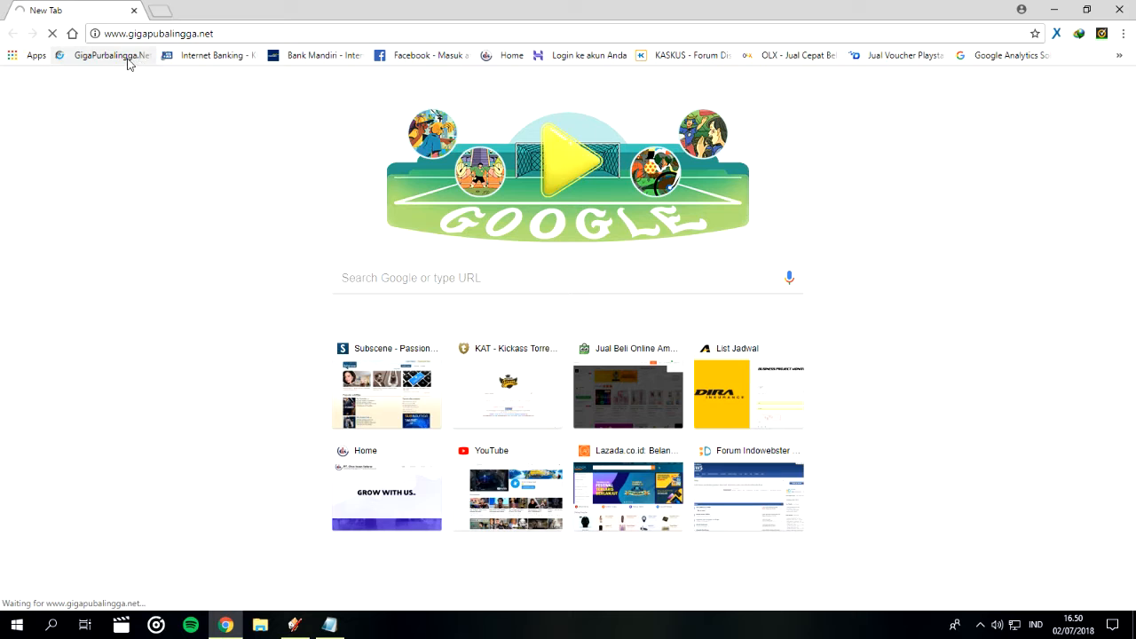
# Replace the loading tab with a new one and load the bookmarked GigaPurbalingga.Net site.
pyautogui.click(155, 11)
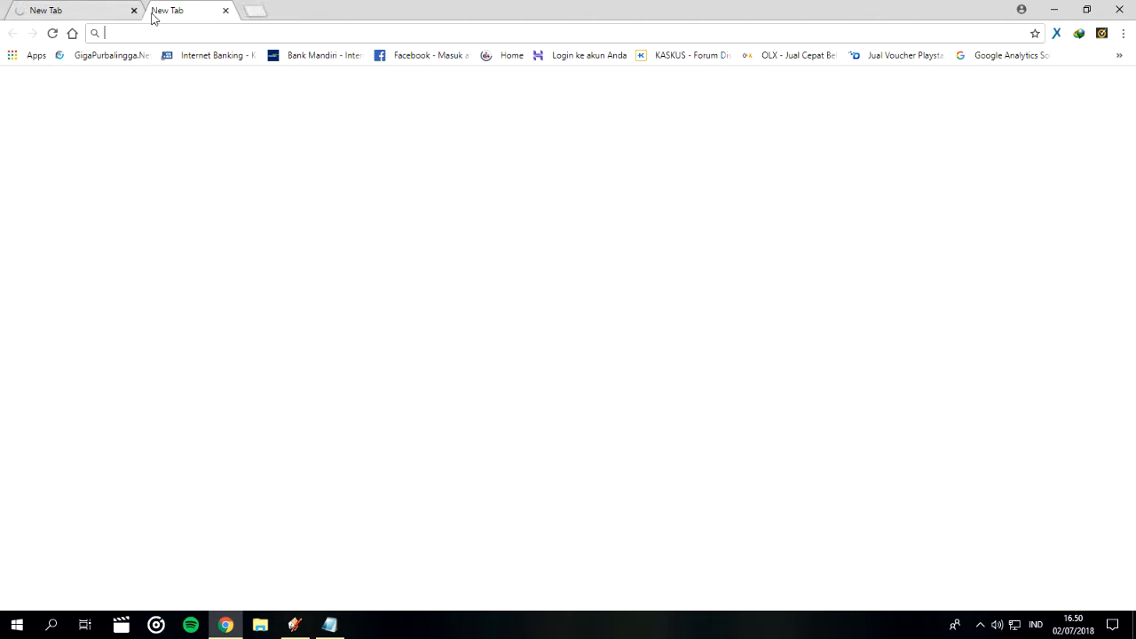
pyautogui.click(134, 10)
pyautogui.click(110, 57)
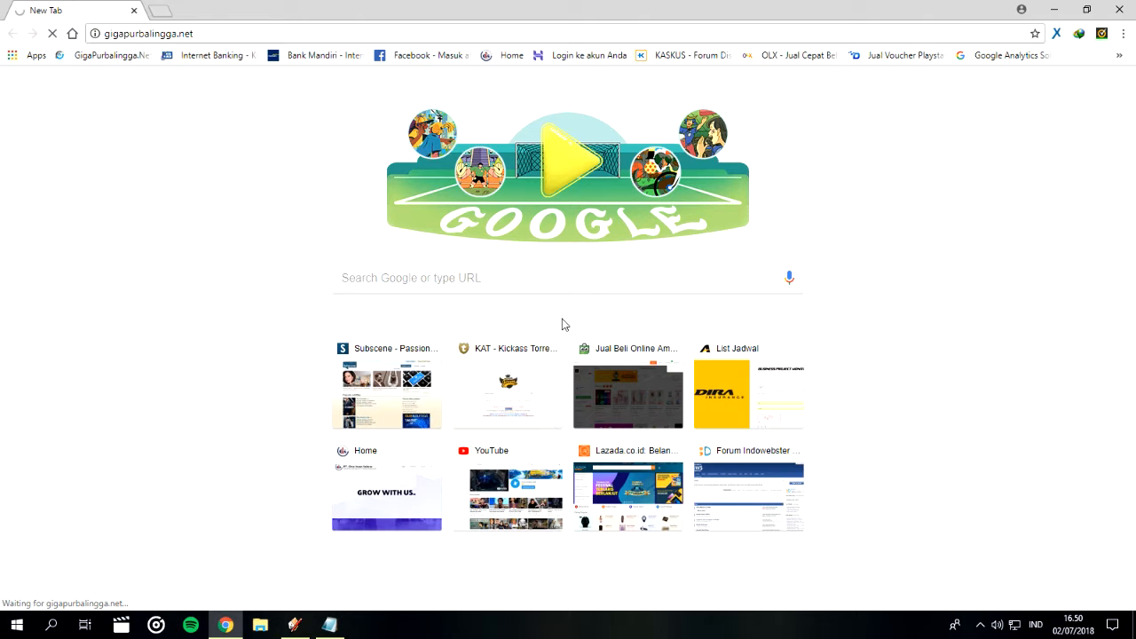
# Check the anonymoX settings and retry the GigaPurbalingga.Net bookmark in another fresh tab.
pyautogui.click(1058, 36)
pyautogui.click(811, 127)
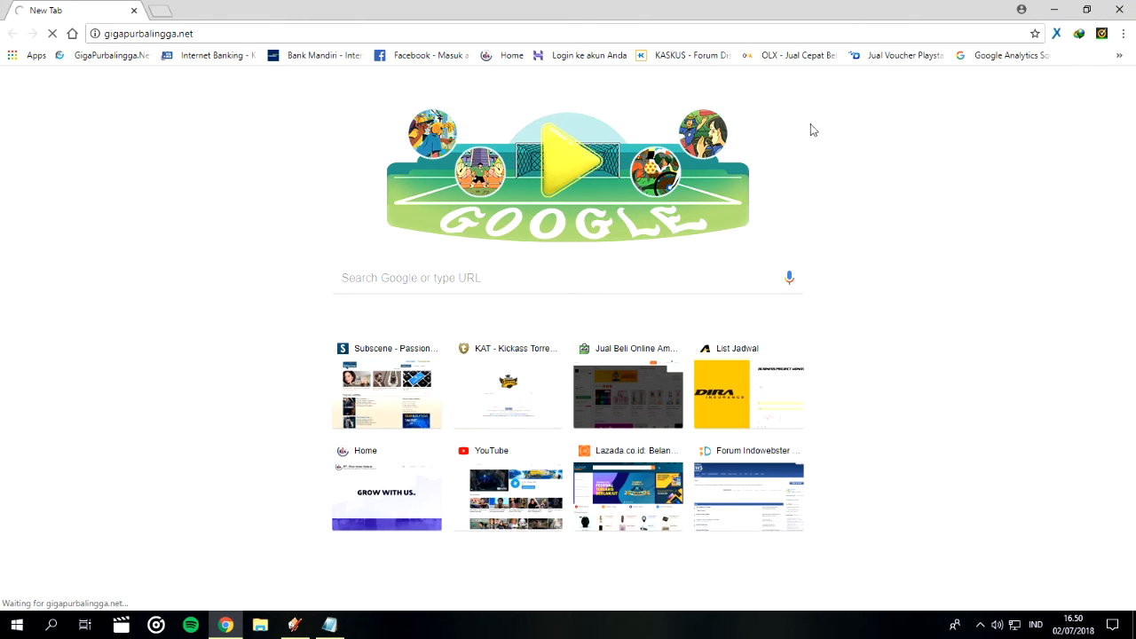
pyautogui.click(1056, 33)
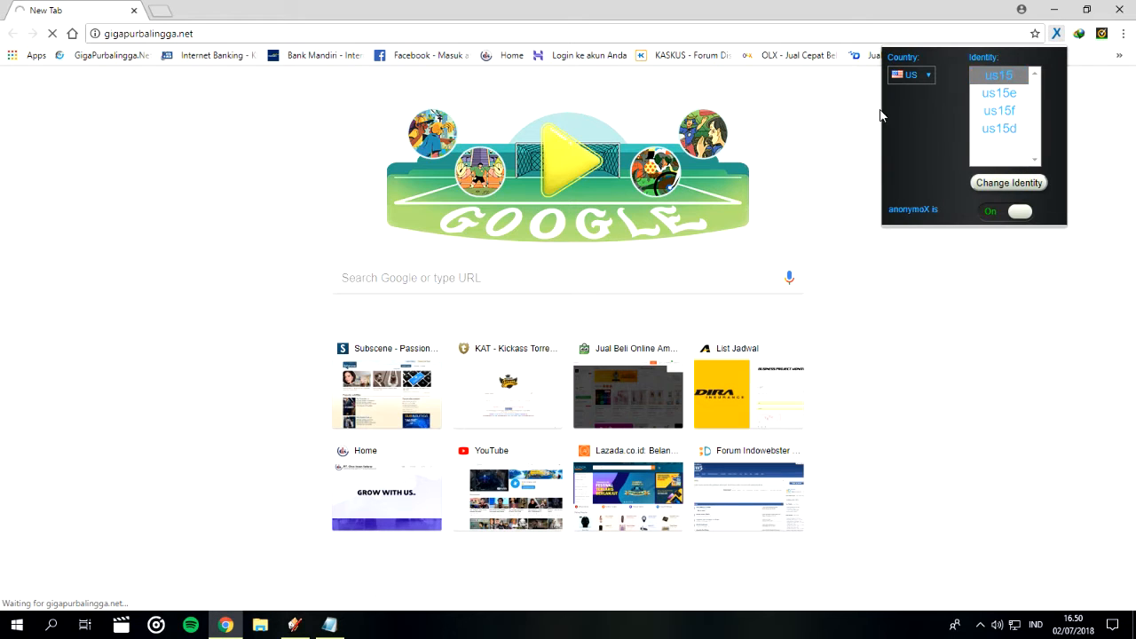
pyautogui.click(154, 12)
pyautogui.click(134, 10)
pyautogui.click(115, 55)
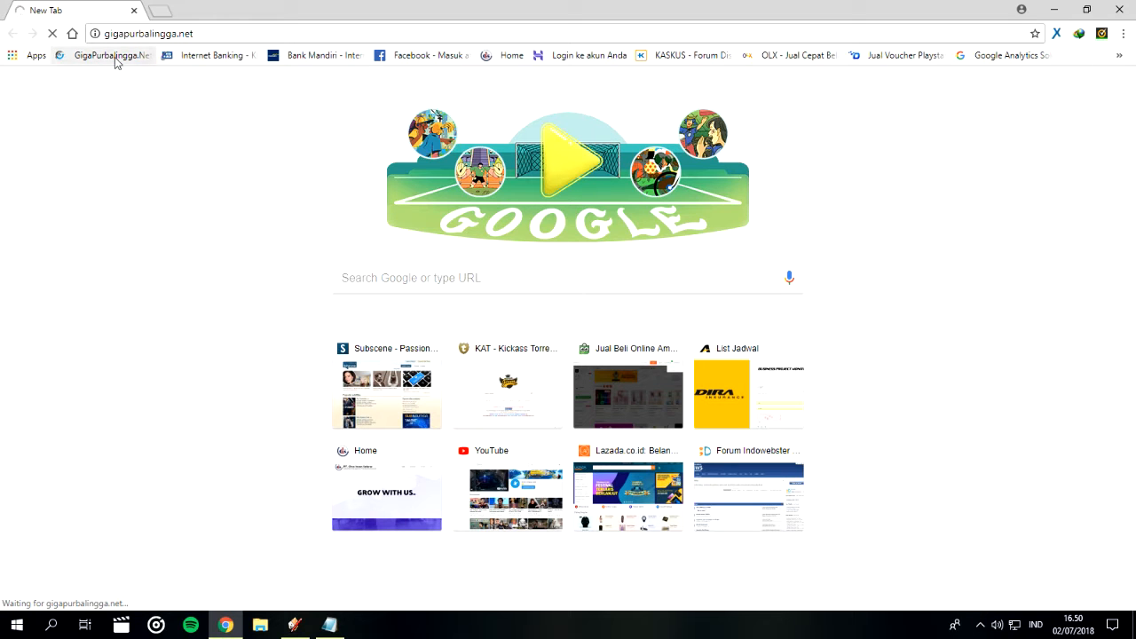
# Close Google Chrome and SketchUp, leaving Notepad open.
pyautogui.click(1118, 9)
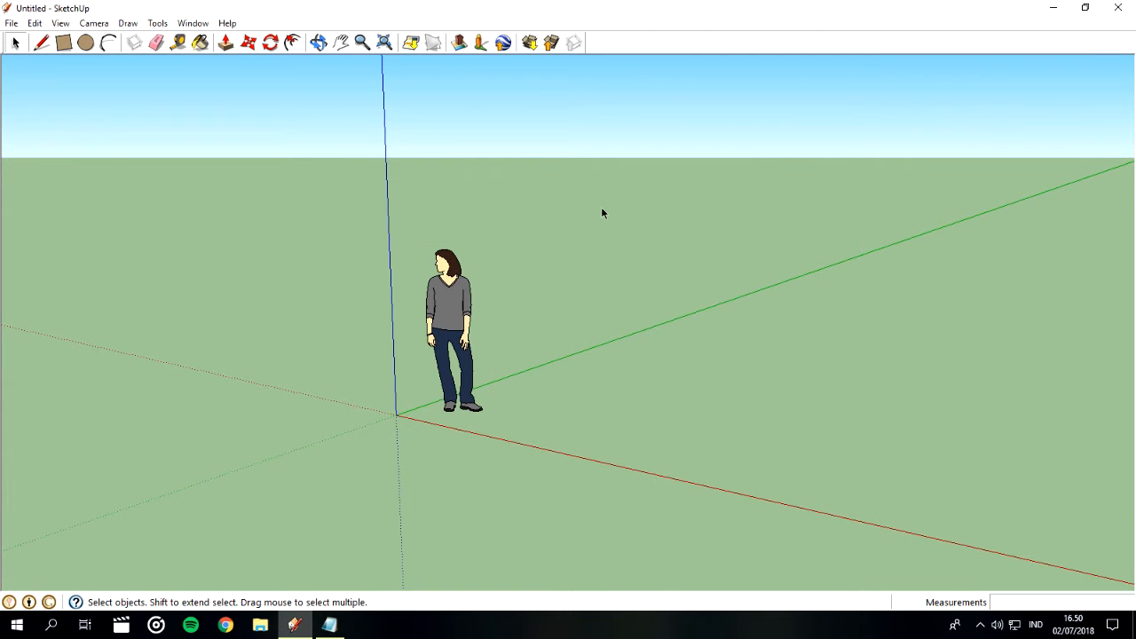
pyautogui.click(1119, 8)
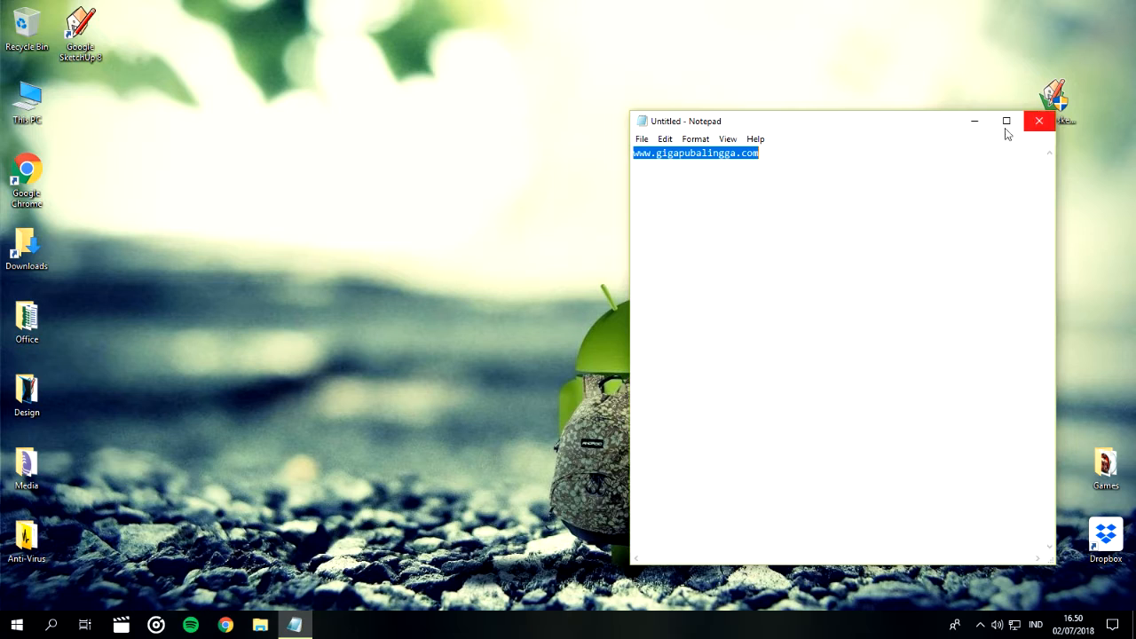
pyautogui.click(799, 155)
pyautogui.write('net')
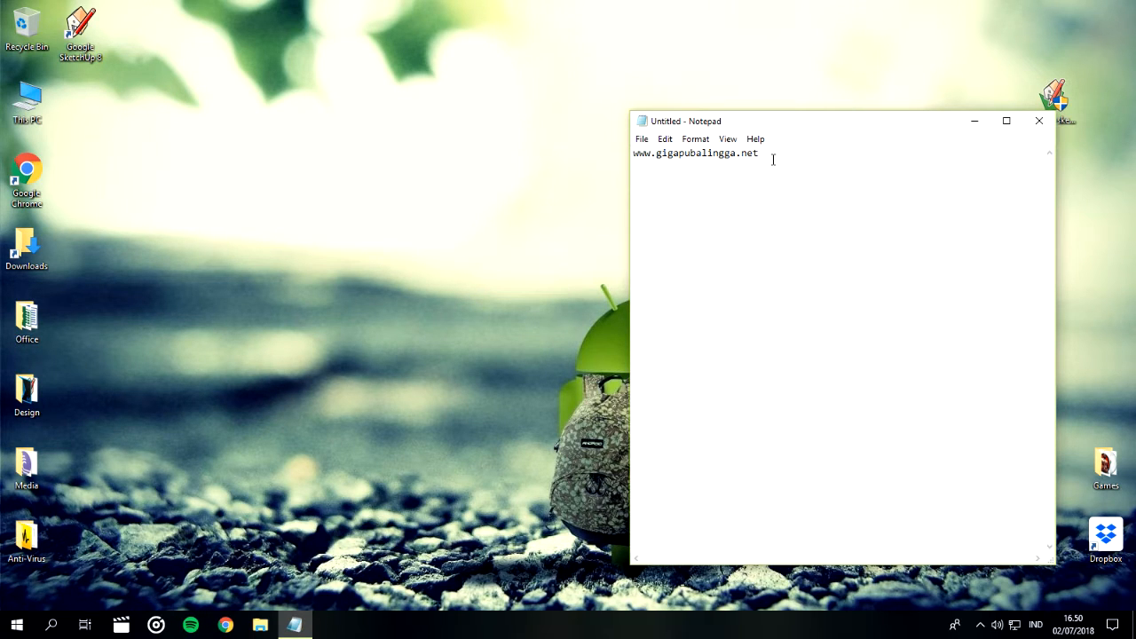
pyautogui.moveTo(773, 160); pyautogui.dragTo(466, 160)
pyautogui.hotkey('ctrl', 'c')
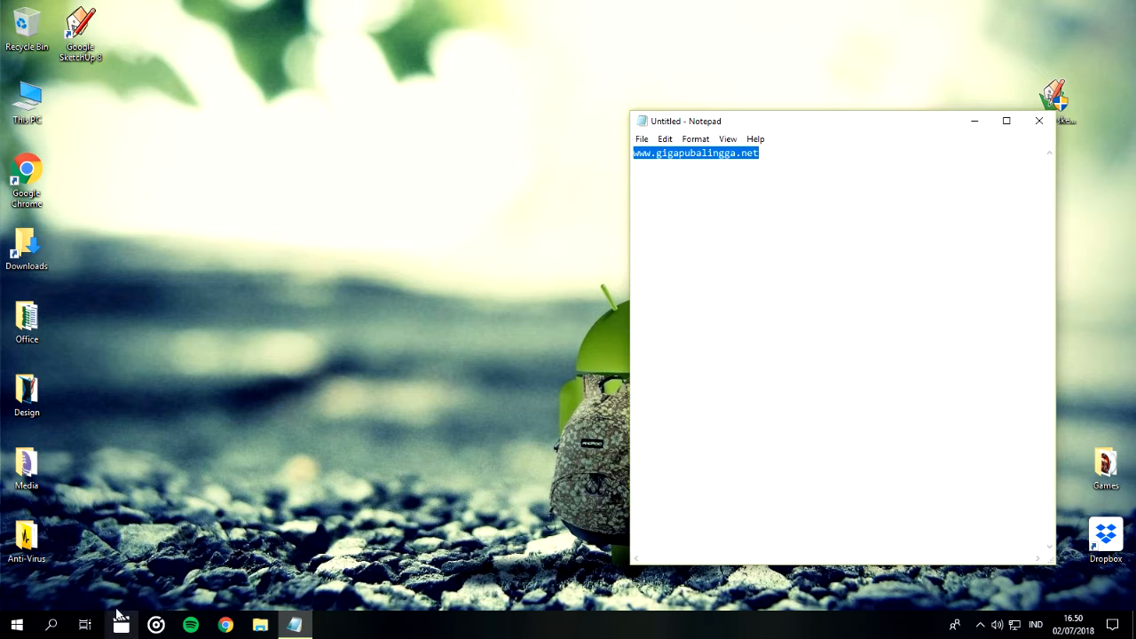
pyautogui.click(12, 158)
pyautogui.doubleClick(13, 158)
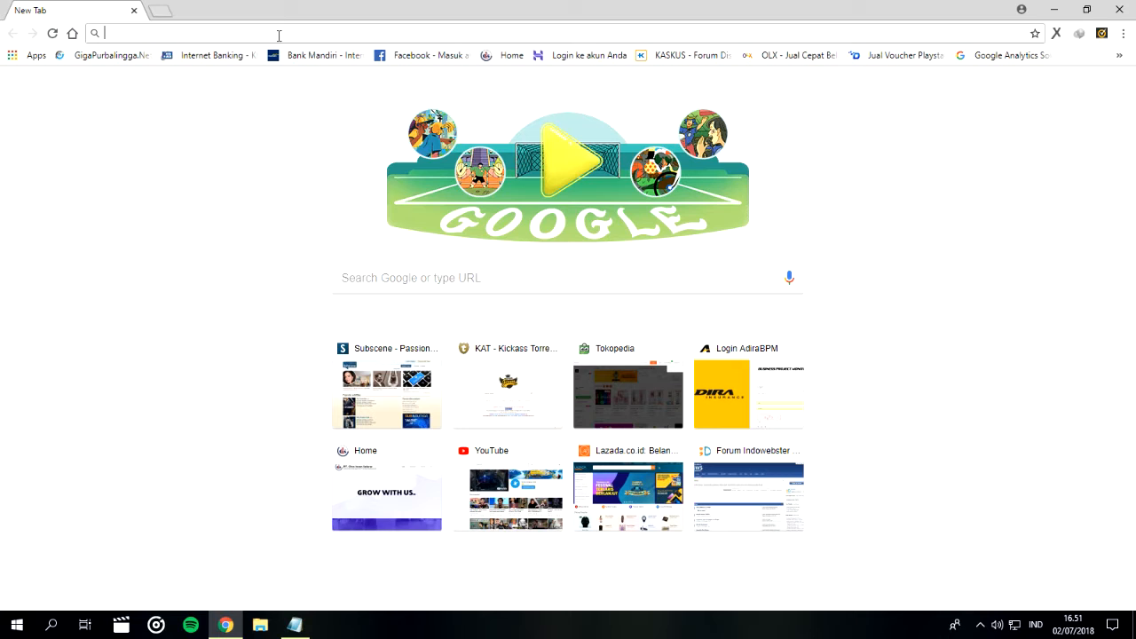
pyautogui.hotkey('ctrl', 'v')
pyautogui.press('Return')
pyautogui.hotkey('ctrl', 'v')
pyautogui.press('Return')
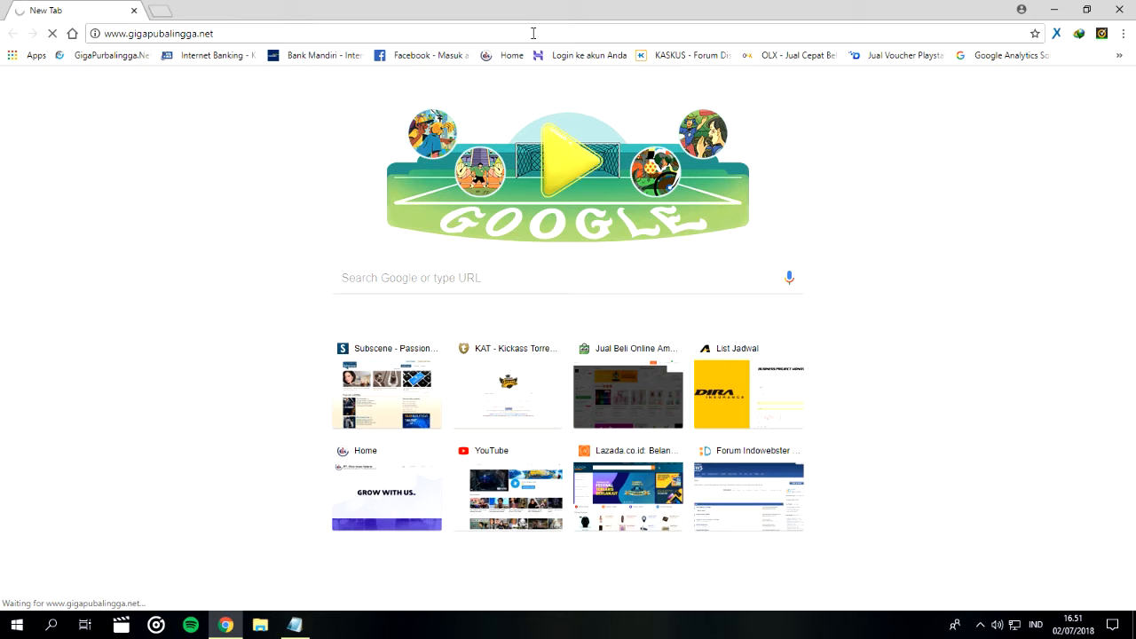
pyautogui.click(218, 34)
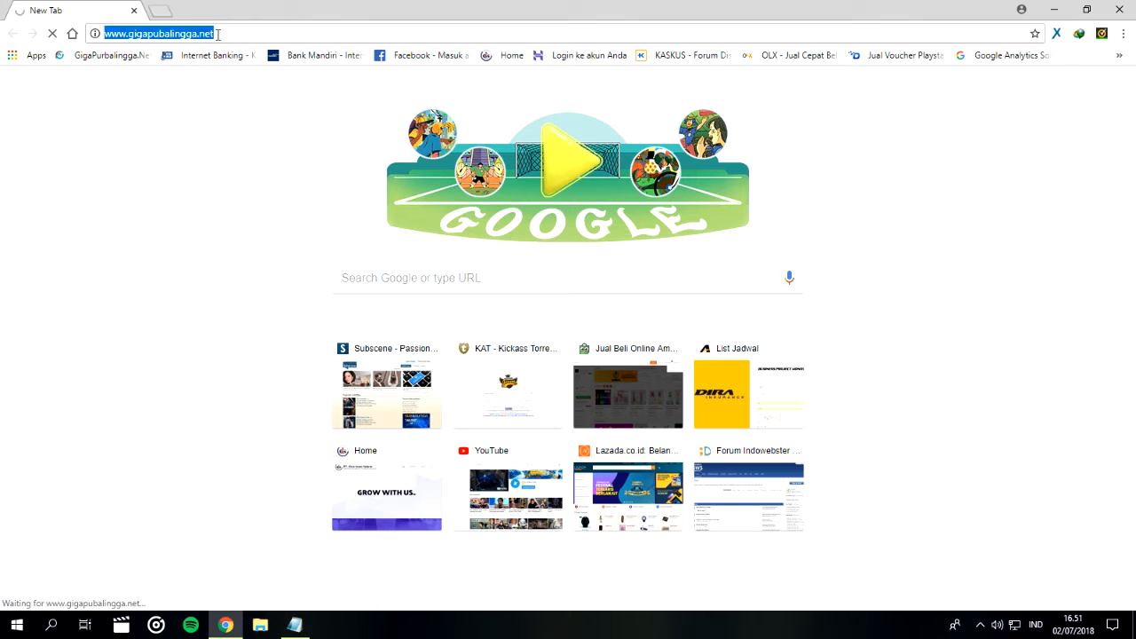
# Restart Google Chrome and try to switch the anonymoX extension on or off.
pyautogui.click(220, 34)
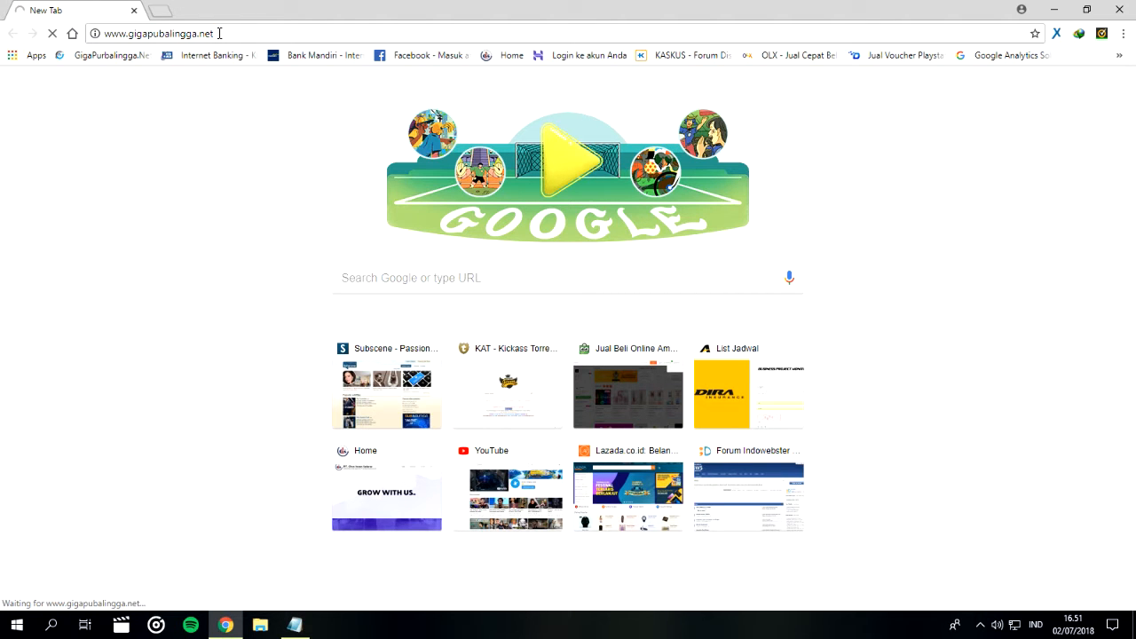
pyautogui.click(1121, 9)
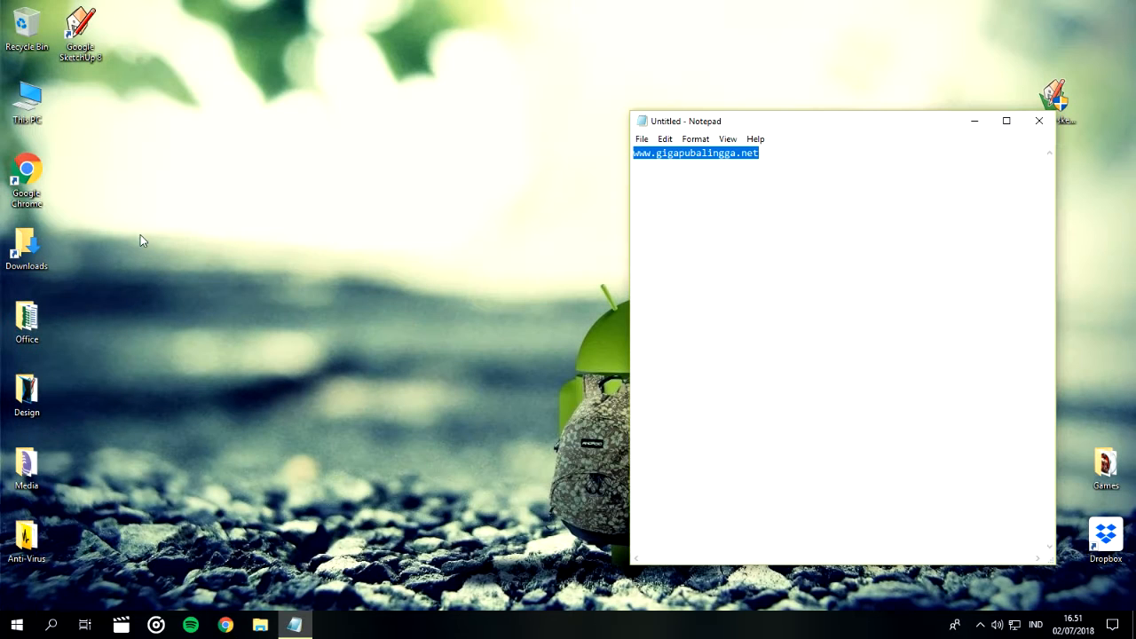
pyautogui.doubleClick(25, 176)
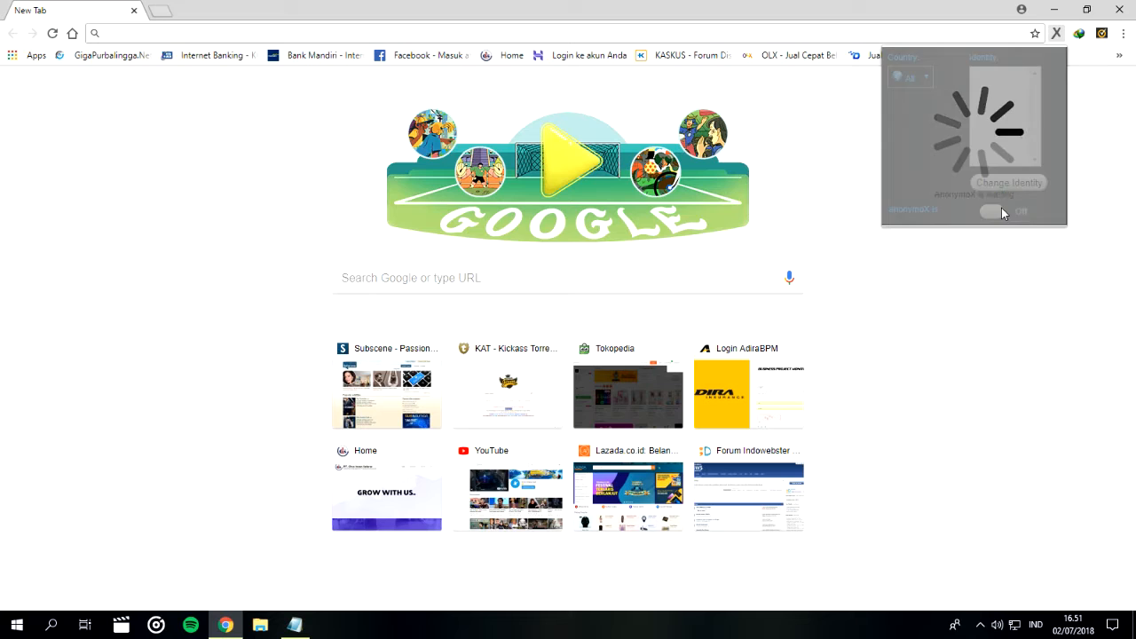
pyautogui.click(1003, 213)
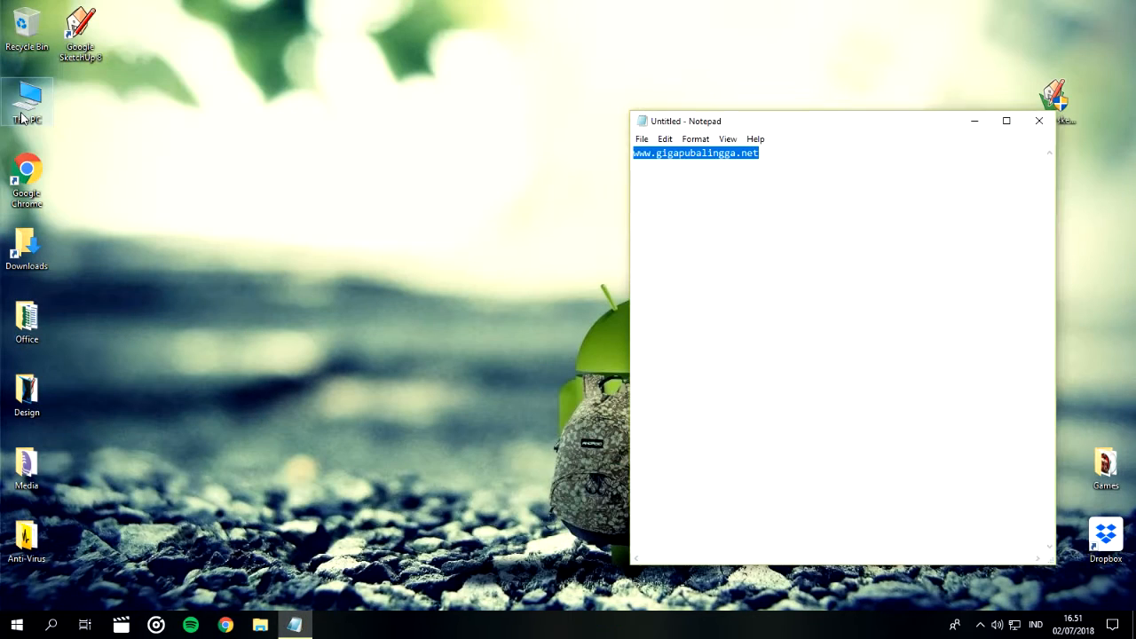
# Open the archive Su2016 + vray for Su2016 from Programs\SketchUp + Vray 2016 on drive F: and dismiss the WinRAR purchase notice.
pyautogui.doubleClick(30, 103)
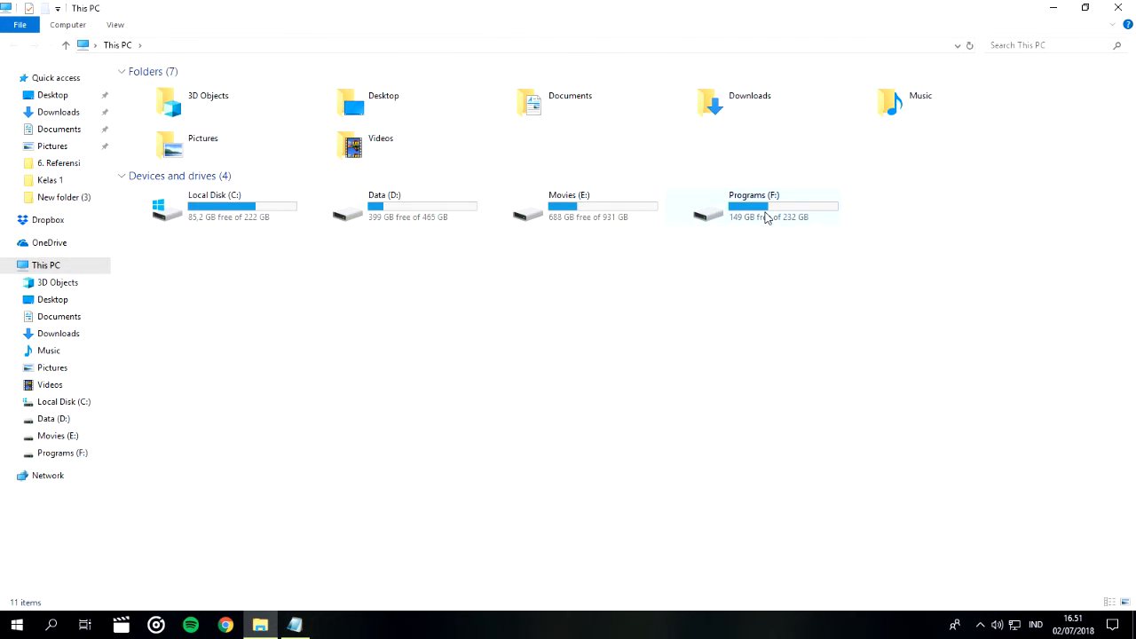
pyautogui.doubleClick(768, 213)
pyautogui.doubleClick(312, 99)
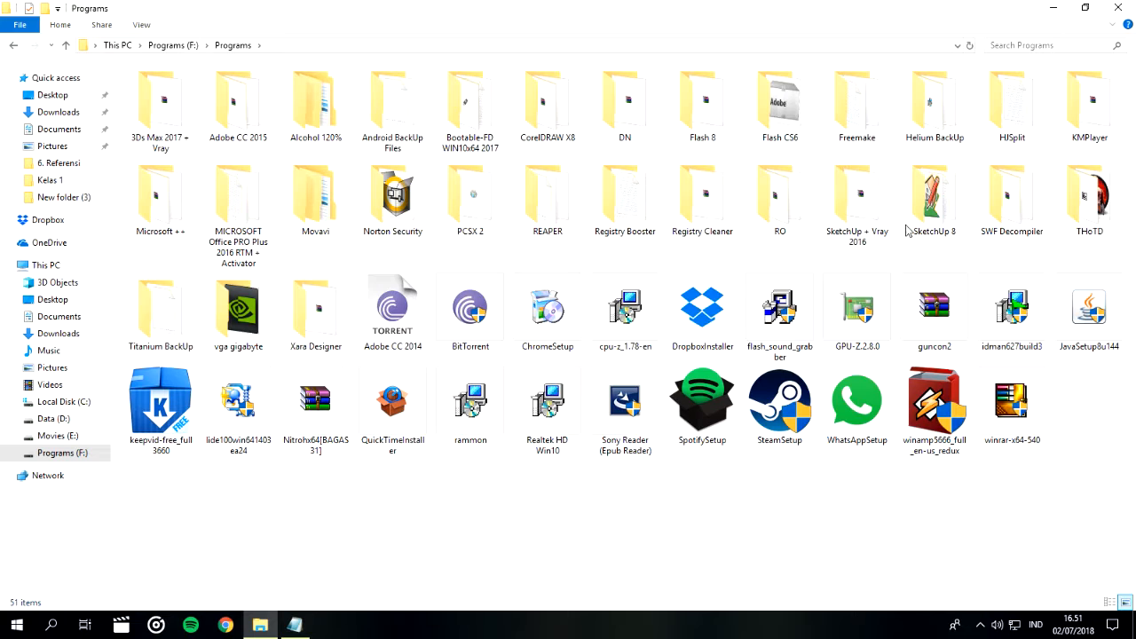
pyautogui.click(848, 192)
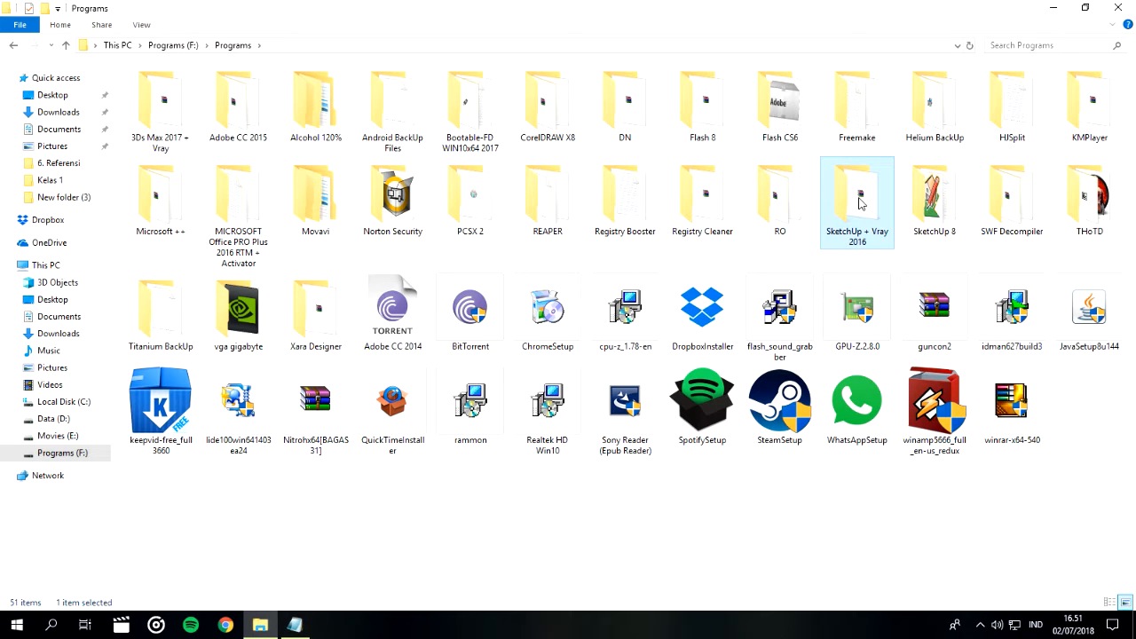
pyautogui.doubleClick(858, 197)
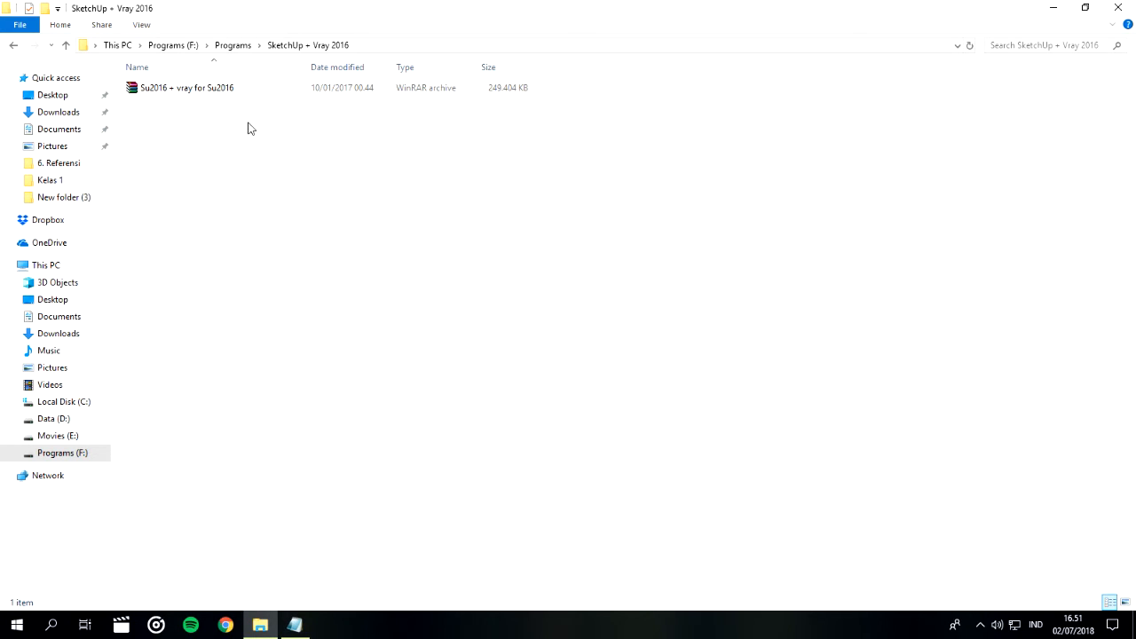
pyautogui.doubleClick(227, 91)
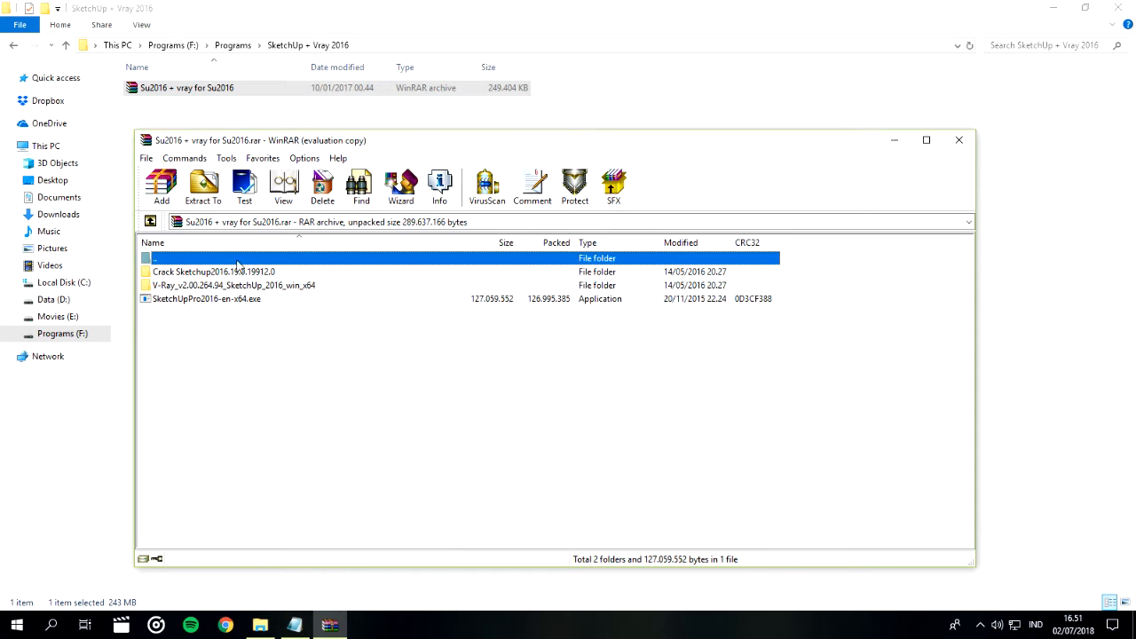
pyautogui.click(197, 275)
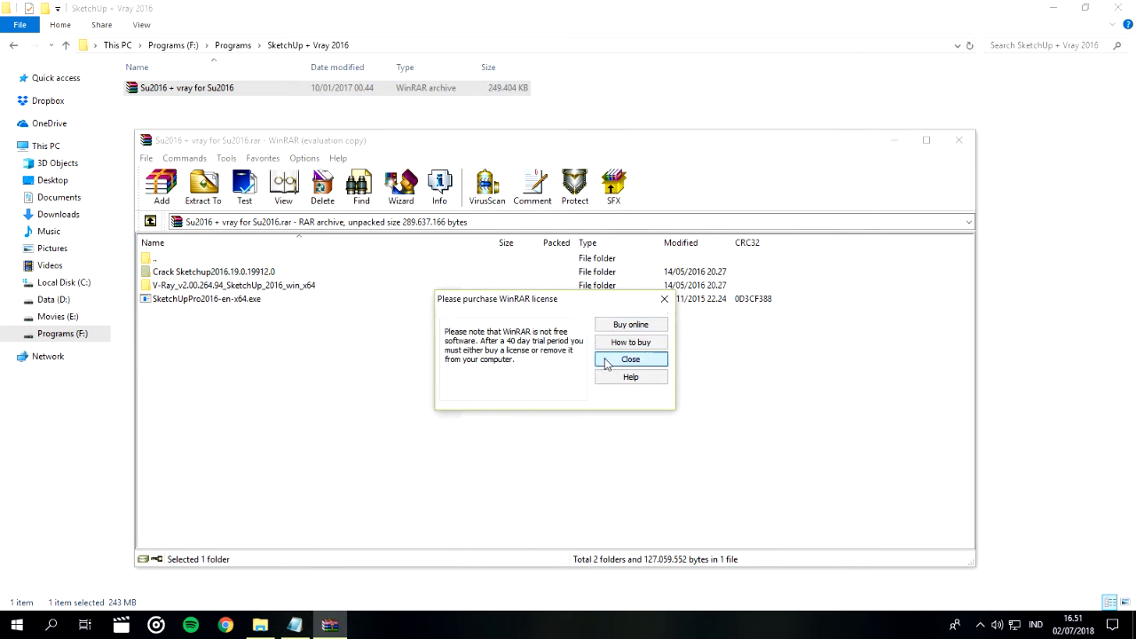
pyautogui.click(632, 360)
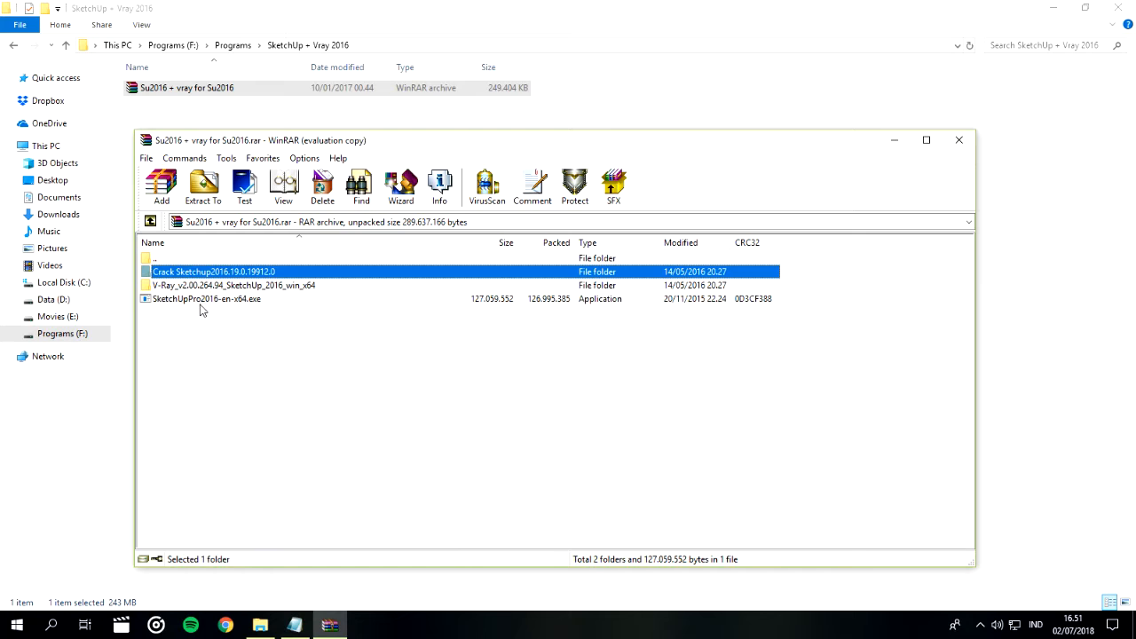
# Inspect the archive folder Crack Sketchup2016.19.0.19912.0, including its LayOut and Style Builder subfolders.
pyautogui.click(205, 300)
pyautogui.doubleClick(213, 276)
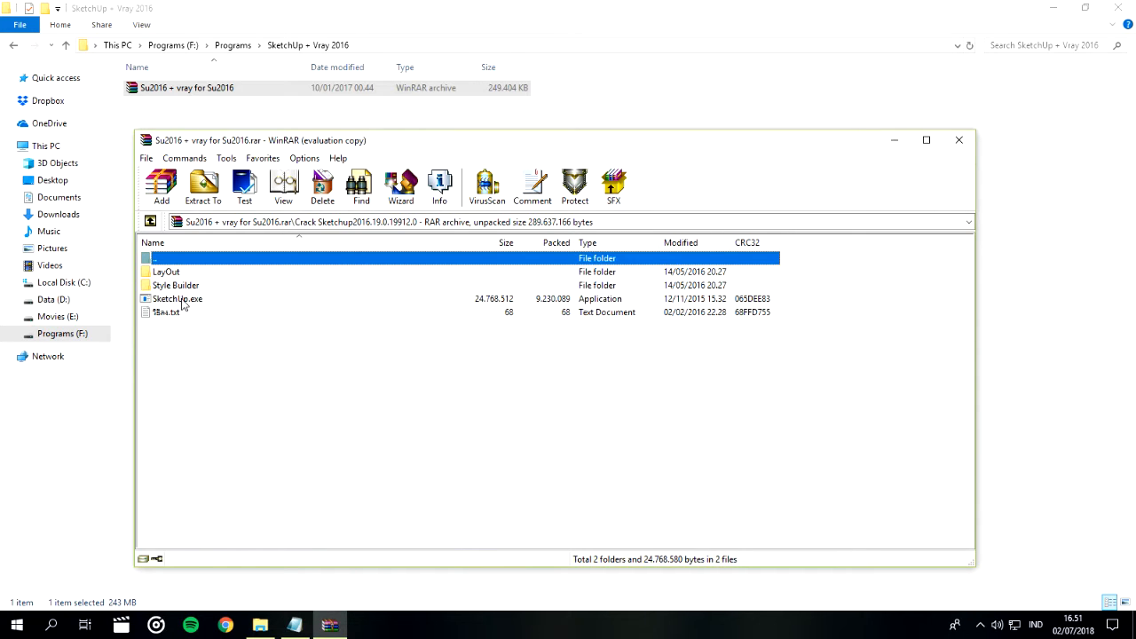
pyautogui.click(182, 300)
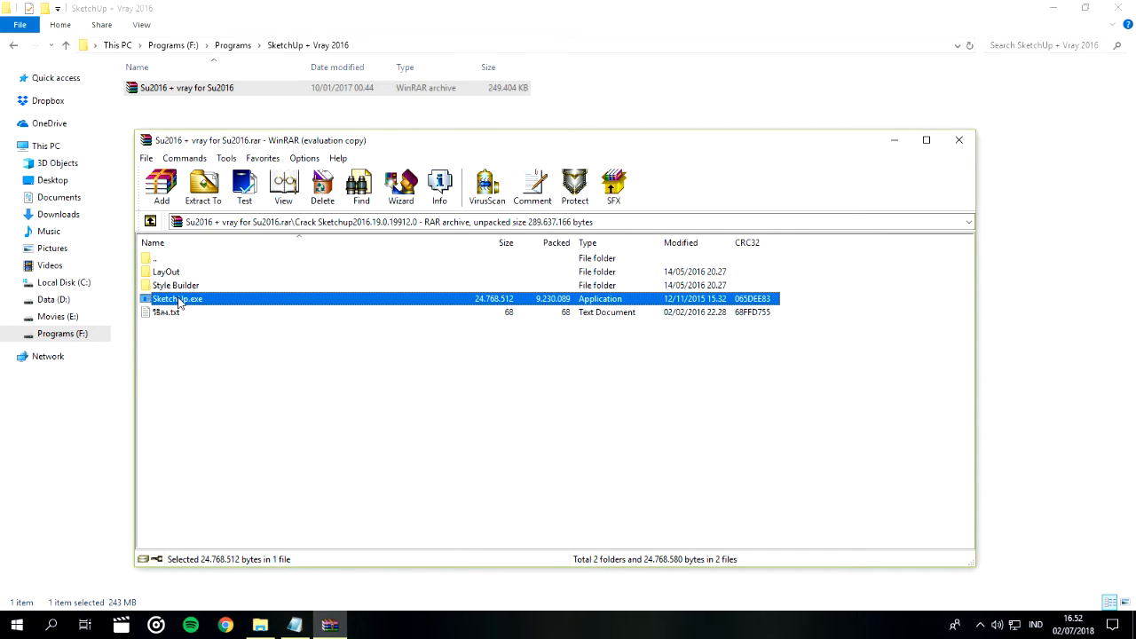
pyautogui.doubleClick(173, 273)
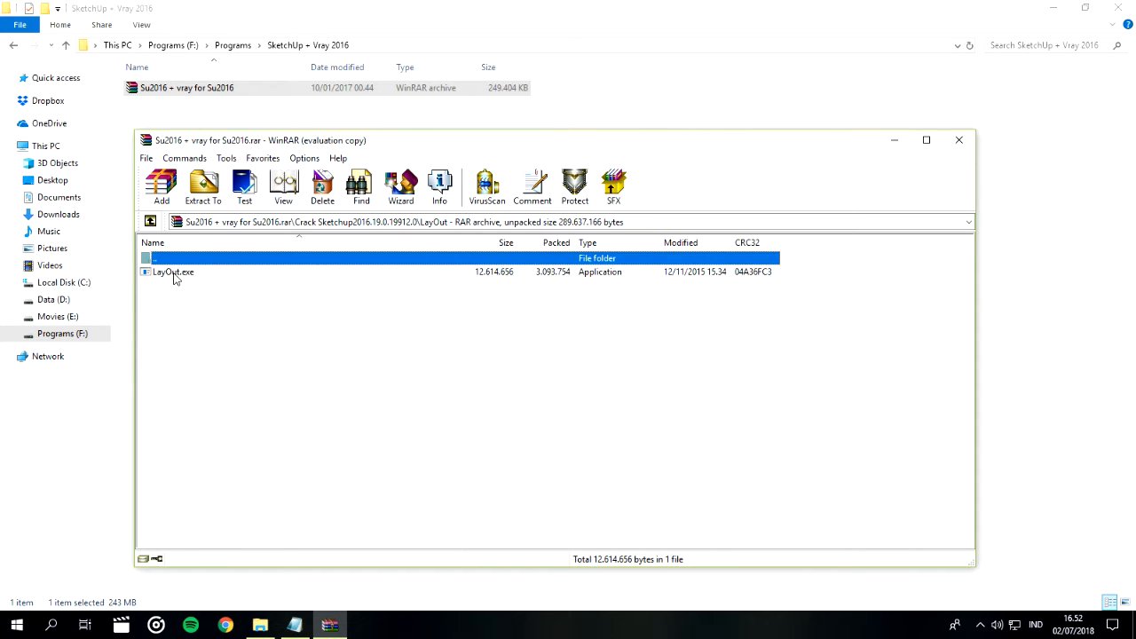
pyautogui.click(150, 222)
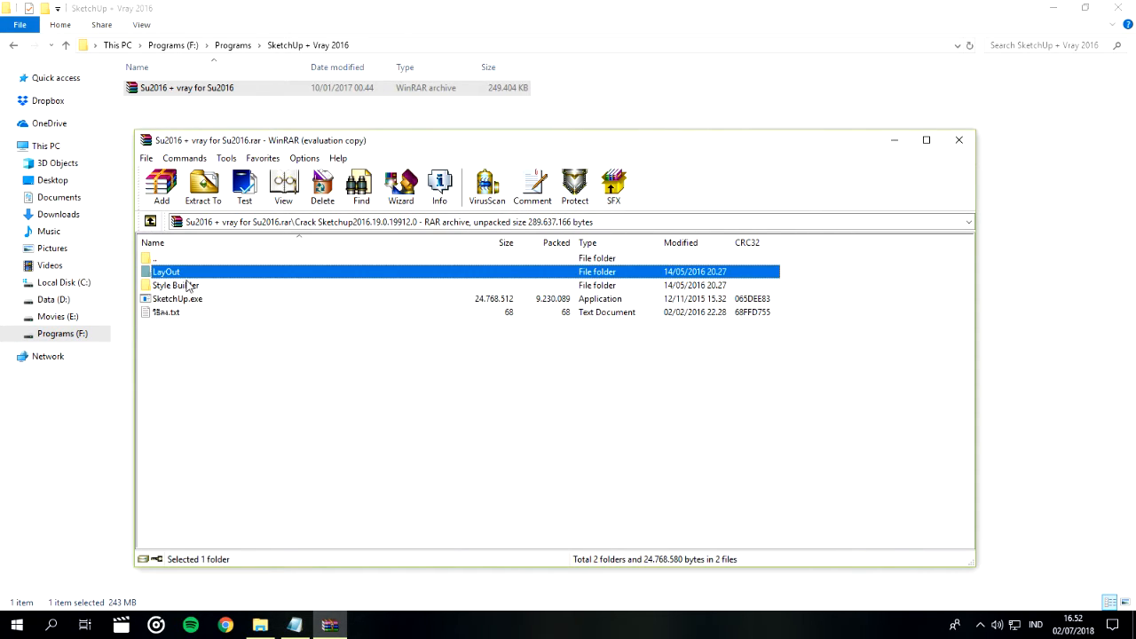
pyautogui.doubleClick(189, 287)
pyautogui.click(150, 222)
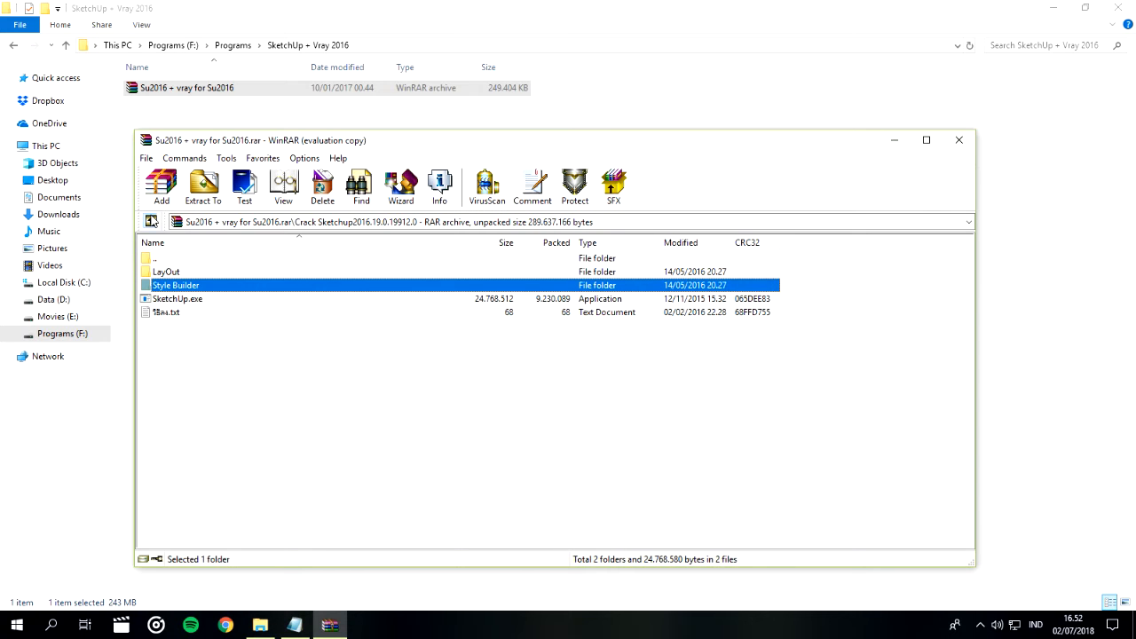
# Read the text file beside SketchUp.exe, close it, and return to the archive's top level.
pyautogui.click(175, 300)
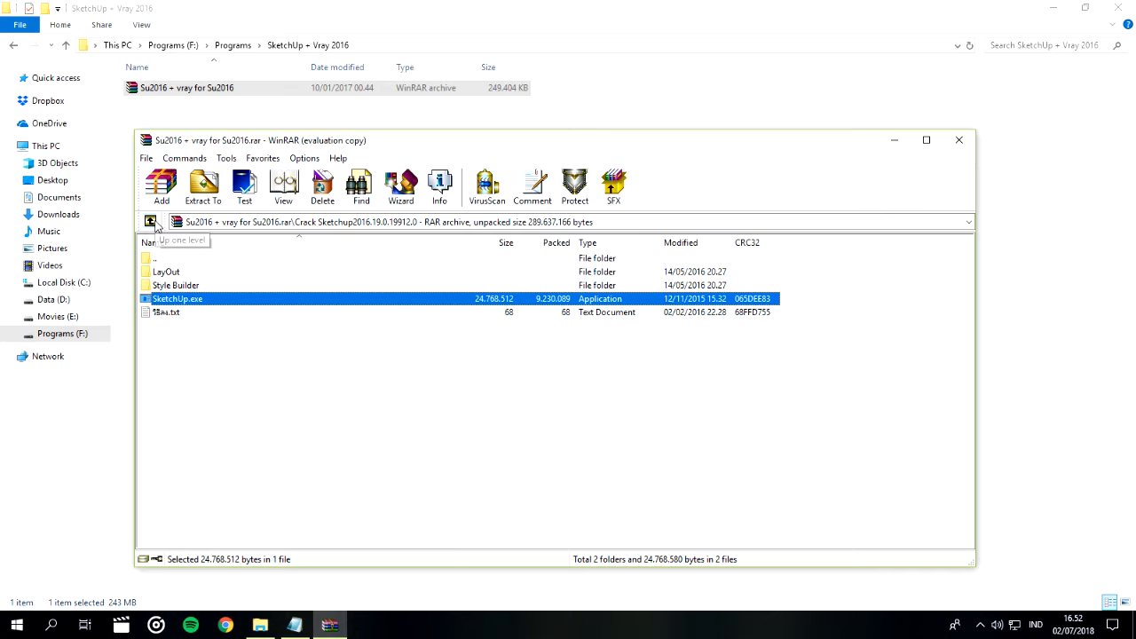
pyautogui.doubleClick(155, 314)
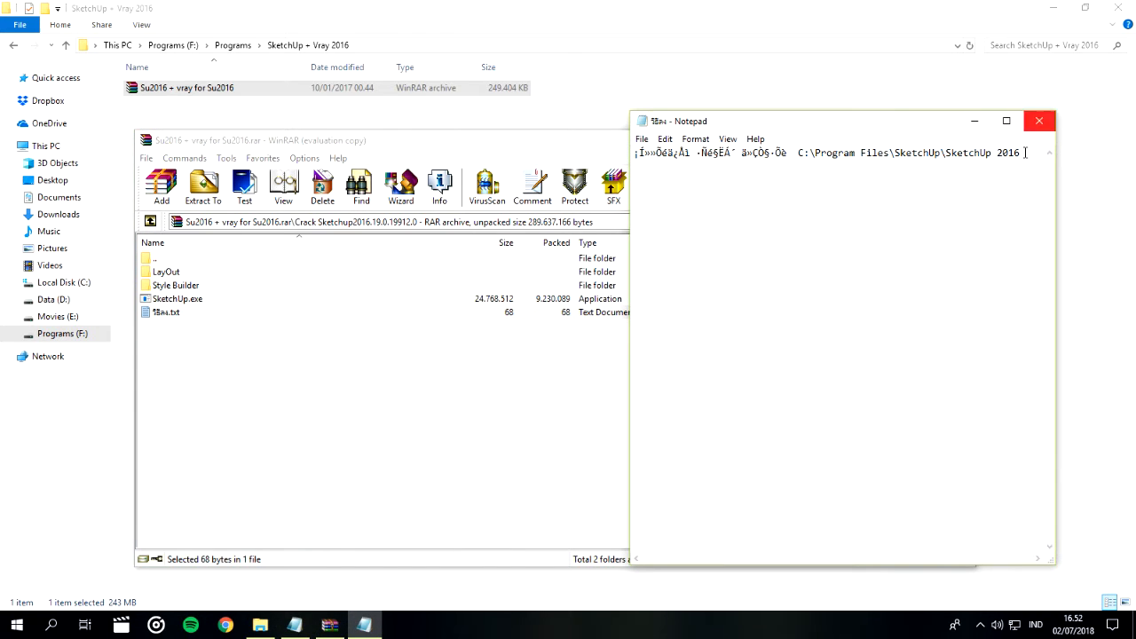
pyautogui.click(1039, 121)
pyautogui.click(150, 221)
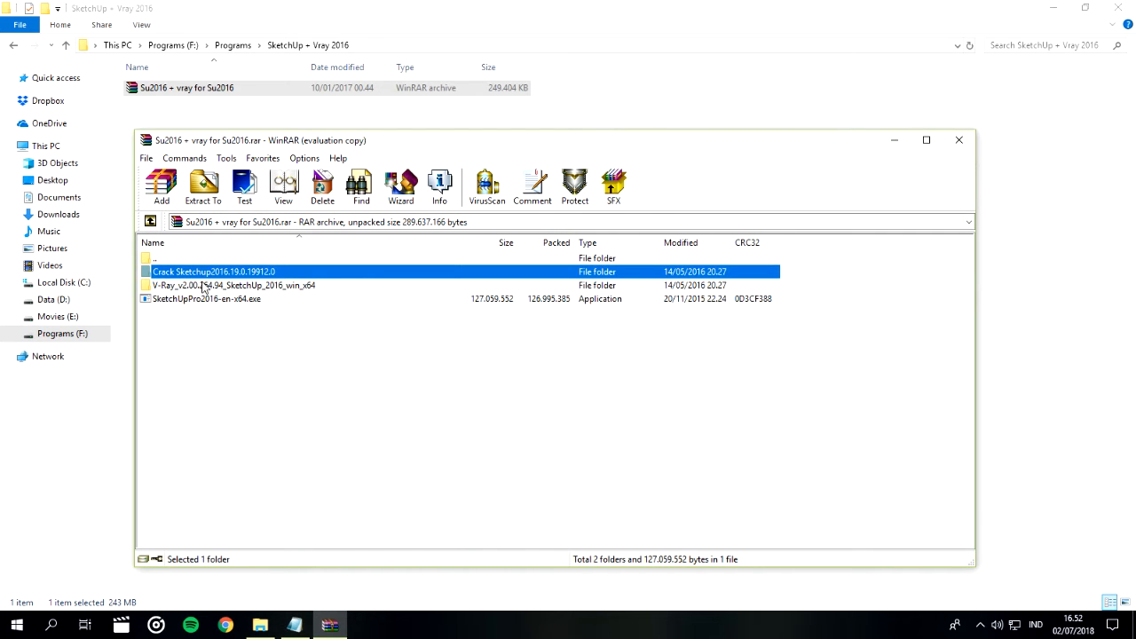
# Open the Crack V-Ray_v2.00.264.94_SketchUp_2016 folder inside the archive's V-Ray folder and select cgauth.dll.
pyautogui.doubleClick(204, 286)
pyautogui.doubleClick(208, 273)
pyautogui.click(173, 273)
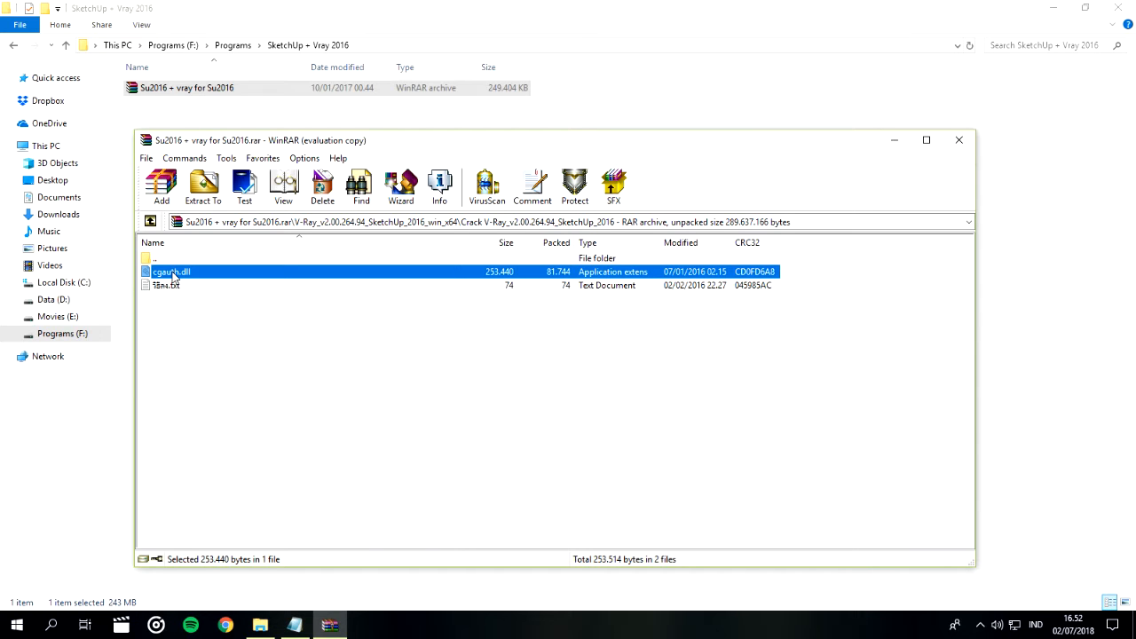
# Browse to C:\Program Files\SketchUp\SketchUp 2016 in File Explorer to show the installation folder.
pyautogui.click(51, 266)
pyautogui.click(80, 283)
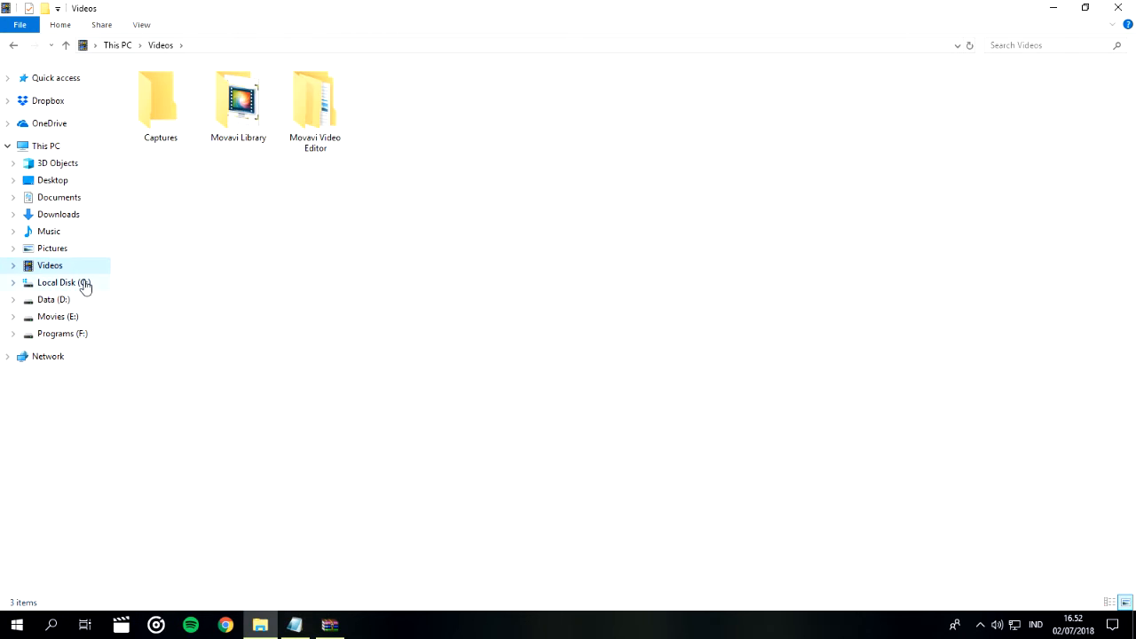
pyautogui.doubleClick(189, 177)
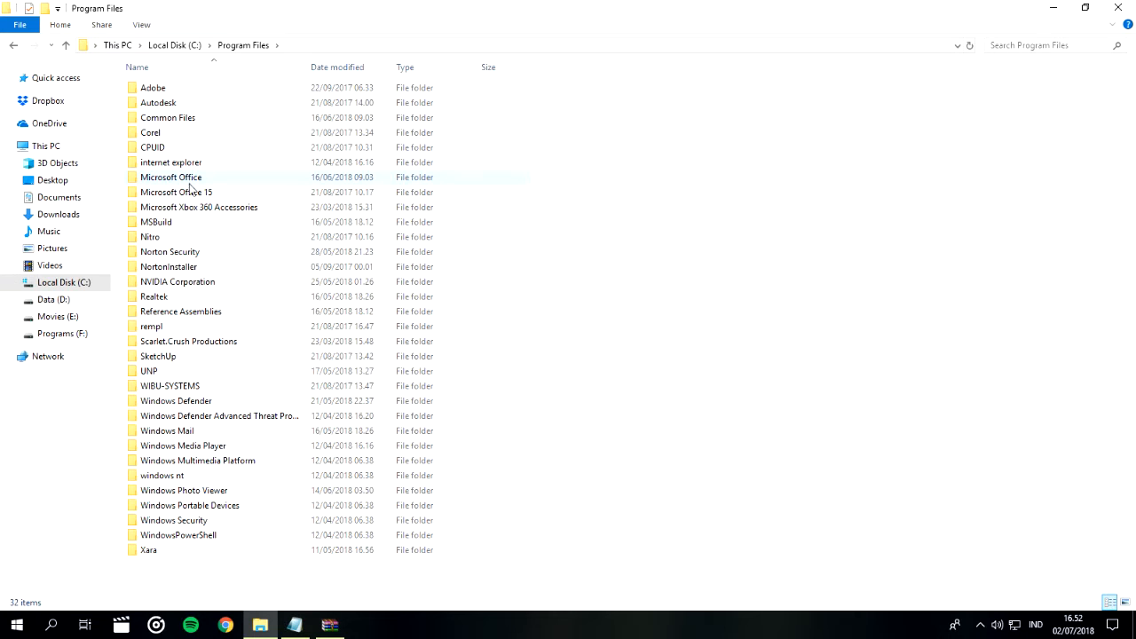
pyautogui.doubleClick(168, 358)
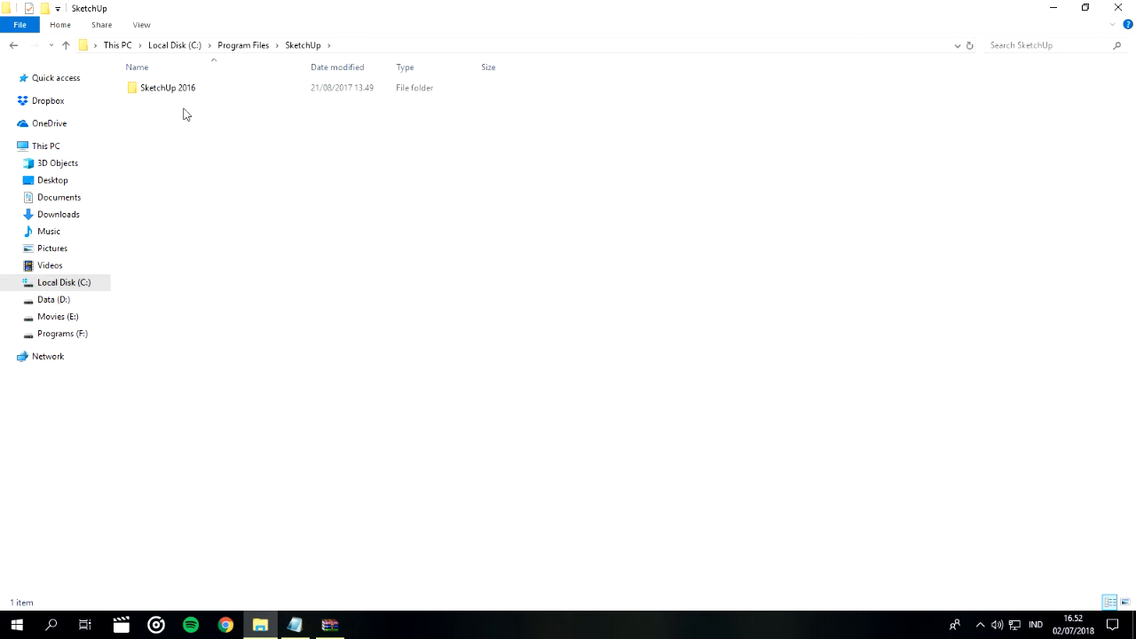
pyautogui.doubleClick(192, 89)
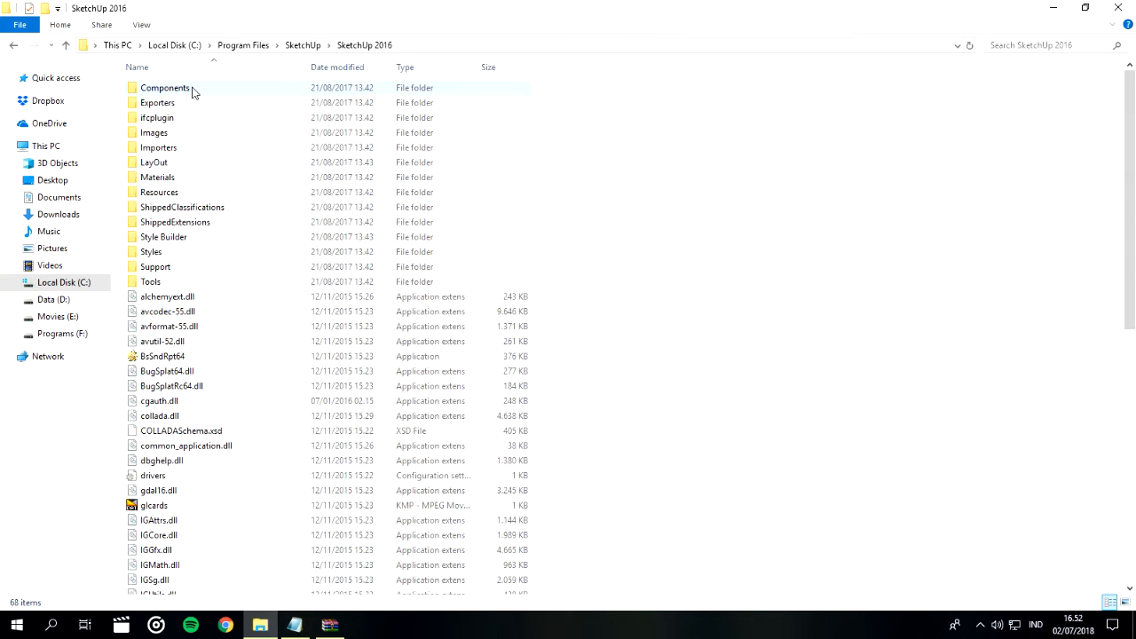
pyautogui.rightClick(687, 302)
pyautogui.click(631, 307)
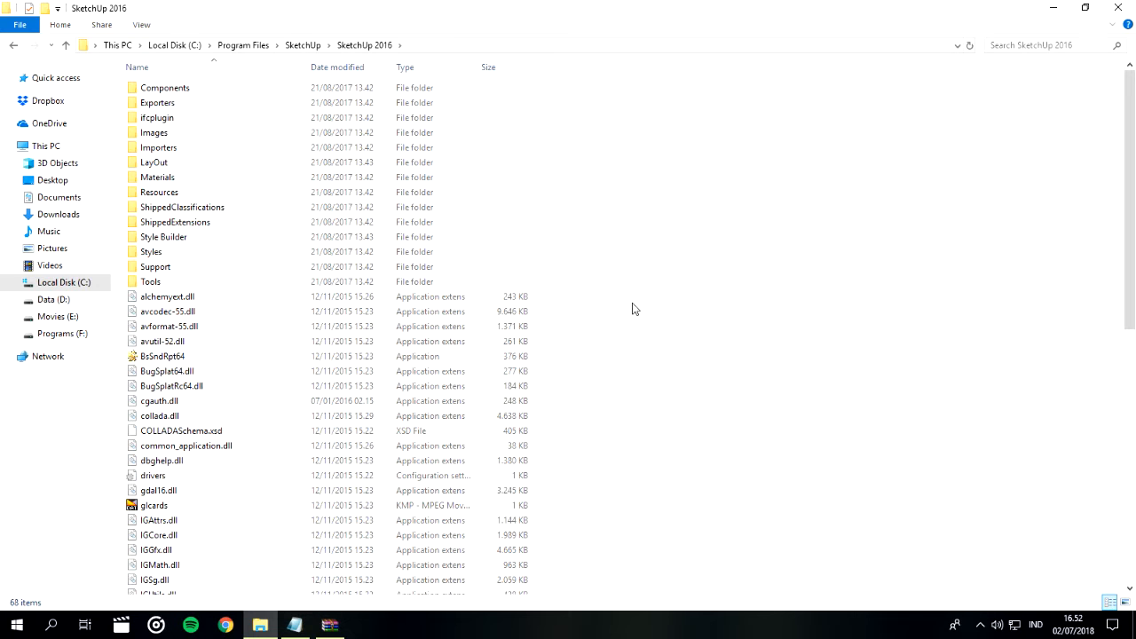
# Return to the archive's top level, close WinRAR and File Explorer, and close Notepad without saving.
pyautogui.click(331, 625)
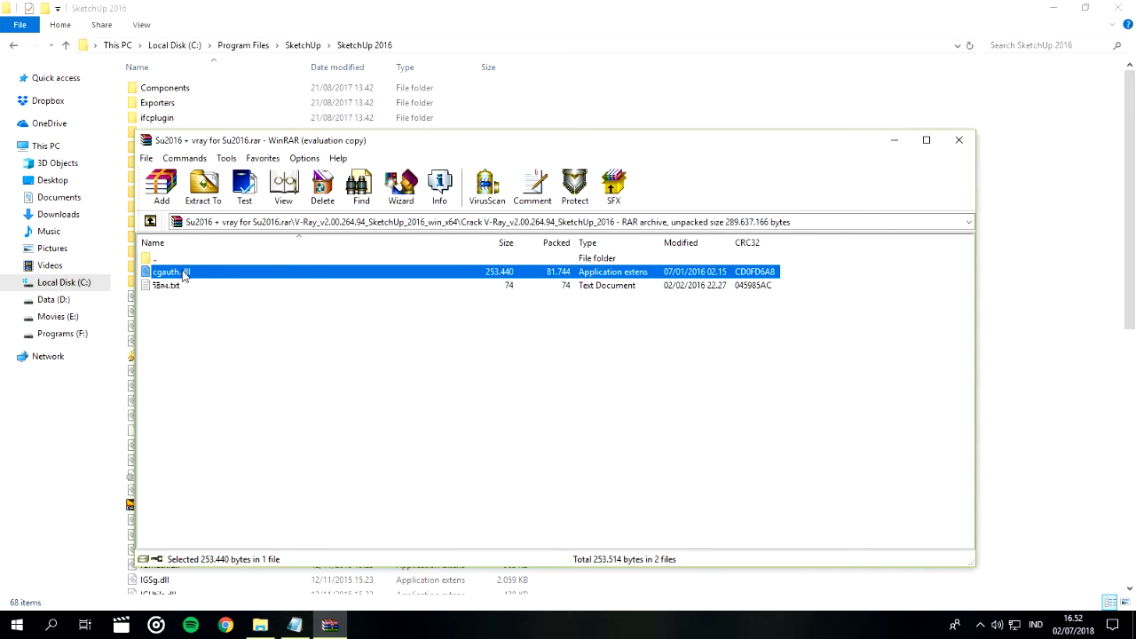
pyautogui.click(151, 221)
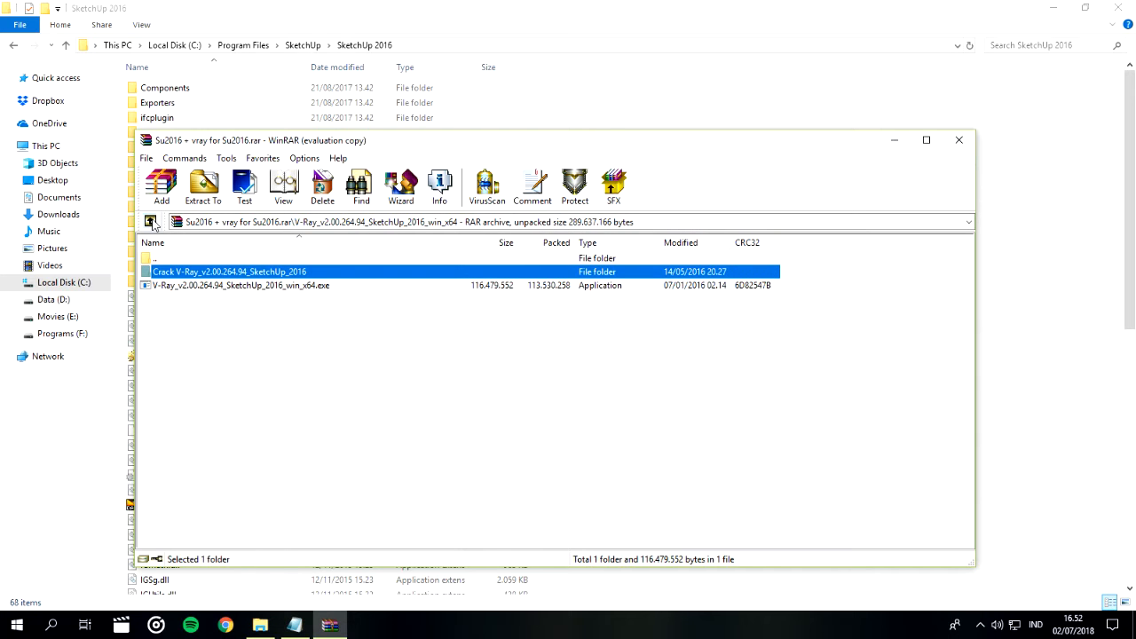
pyautogui.click(151, 222)
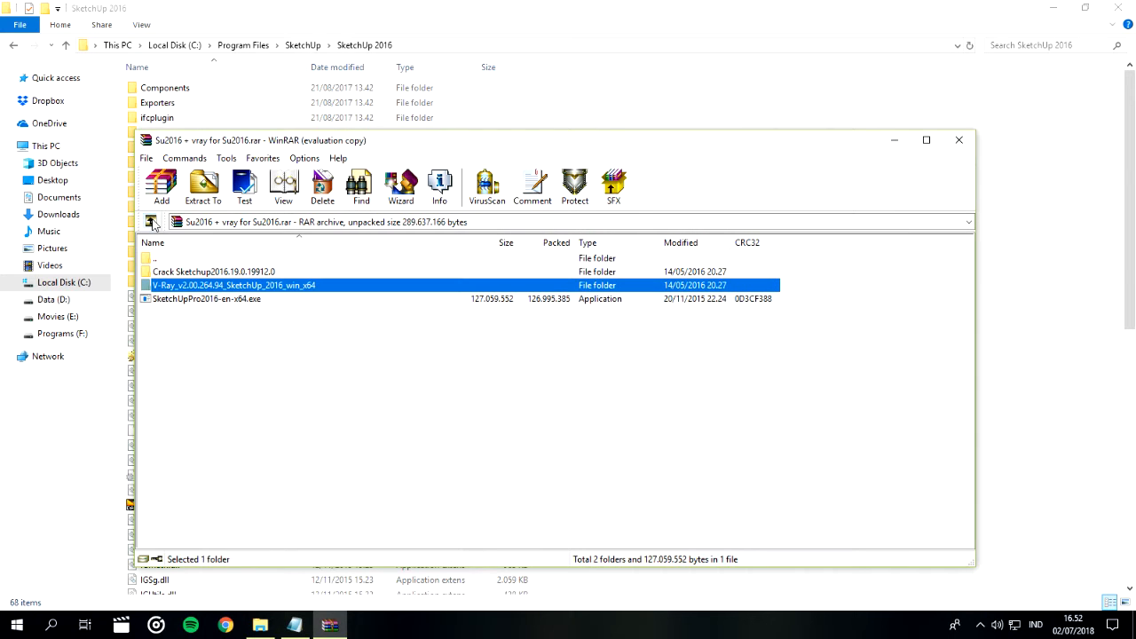
pyautogui.click(959, 140)
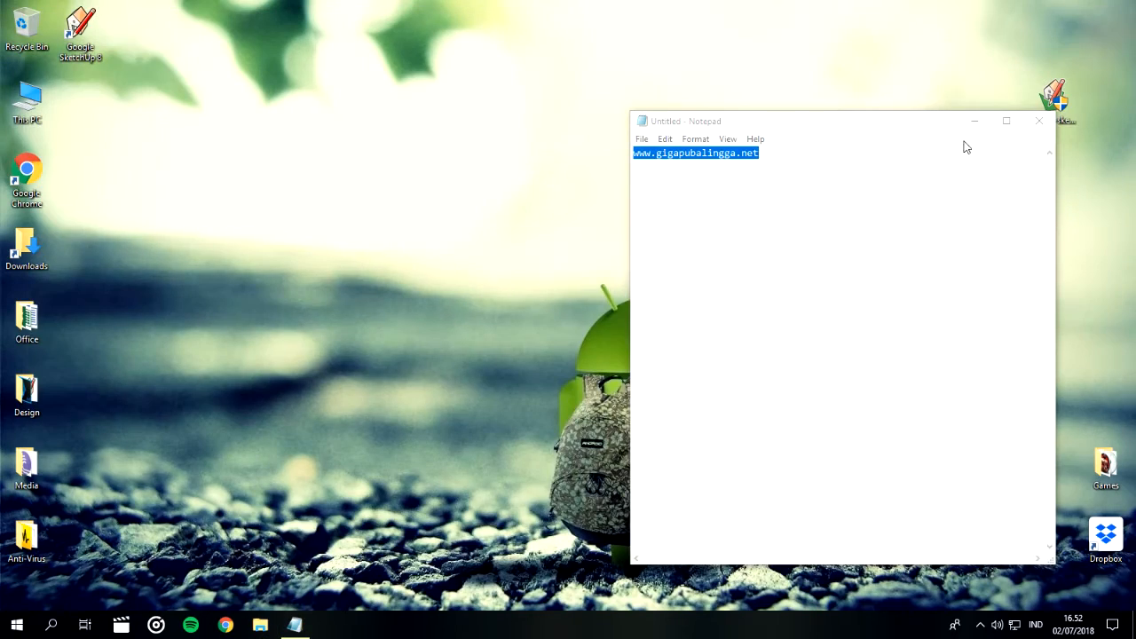
pyautogui.click(1038, 120)
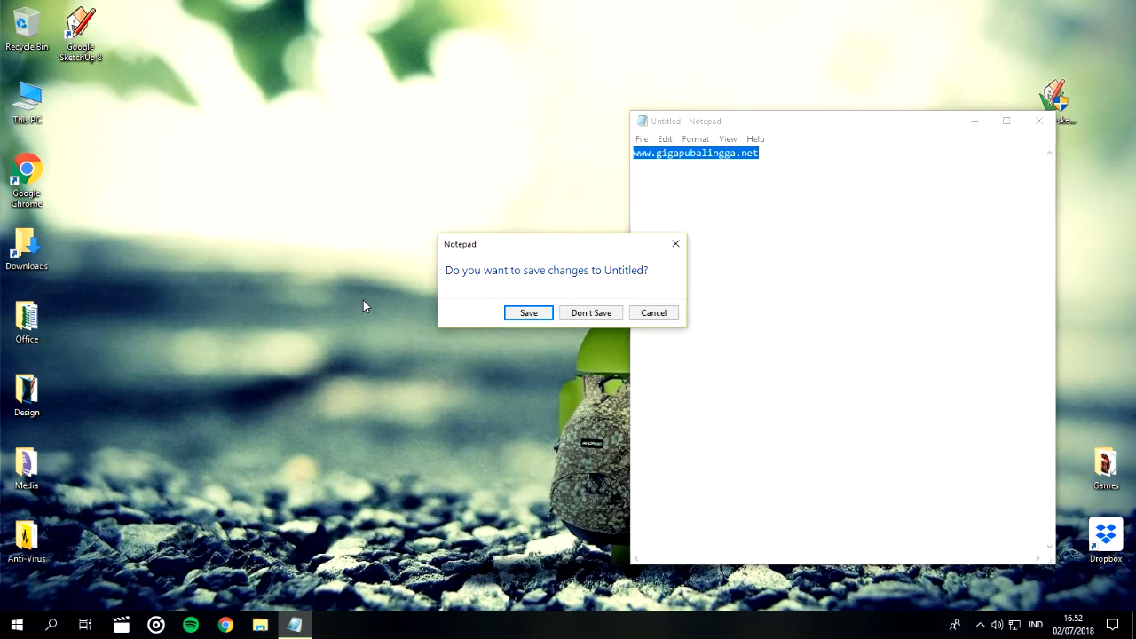
pyautogui.click(589, 312)
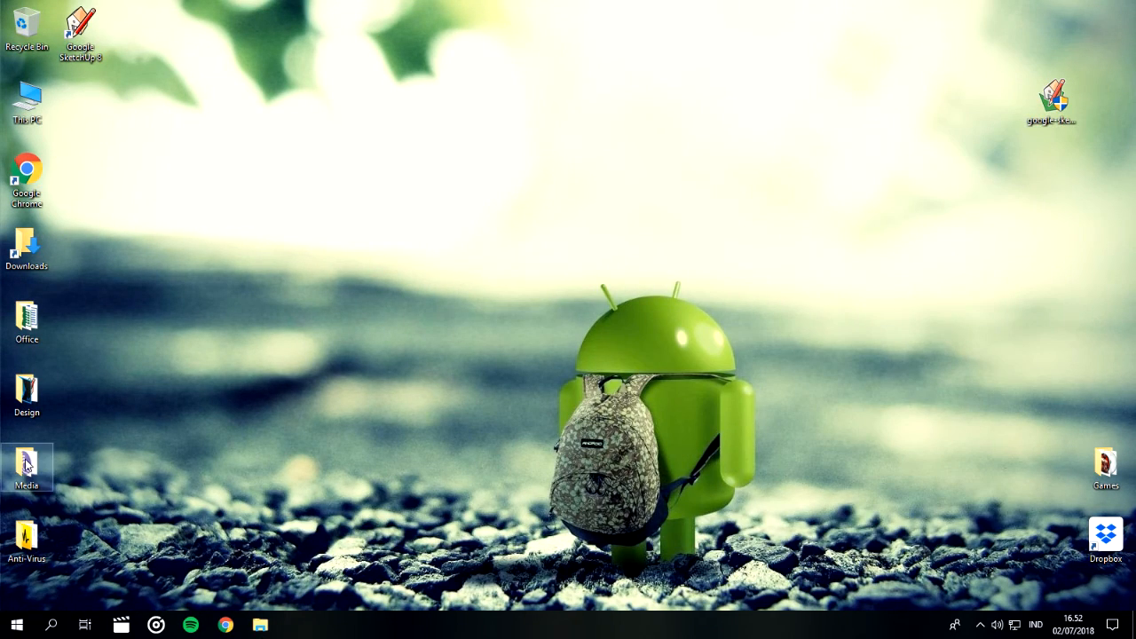
# Open the Design folder on the desktop and point out the SketchUp 2016, Style Builder 2016 and LayOut 2016 shortcuts.
pyautogui.doubleClick(28, 404)
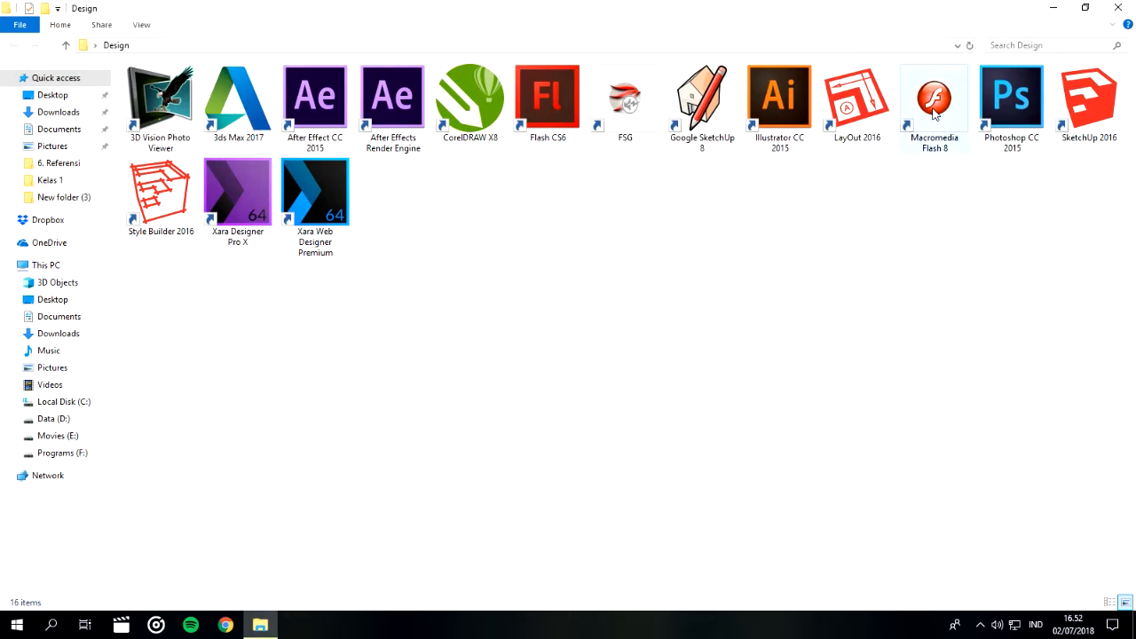
pyautogui.click(1075, 104)
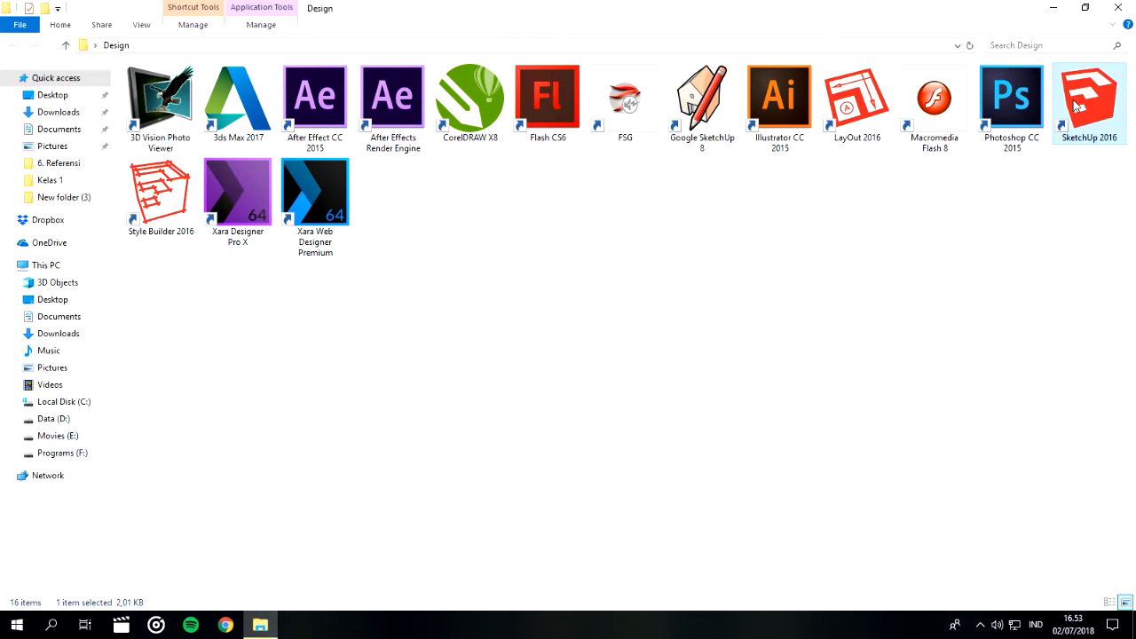
pyautogui.click(148, 220)
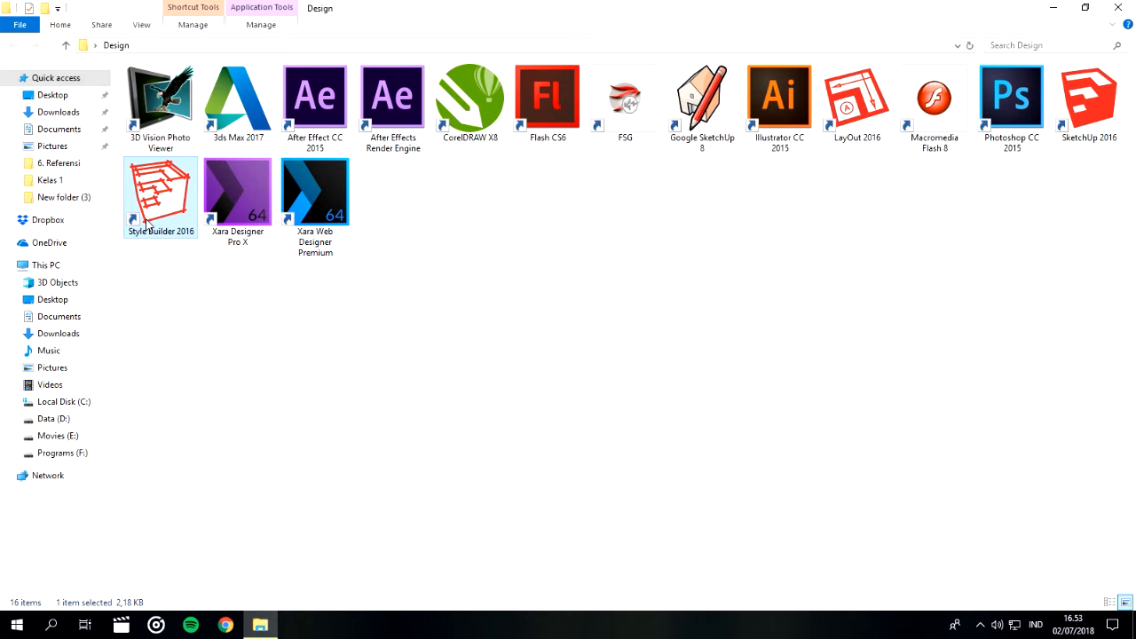
pyautogui.click(858, 129)
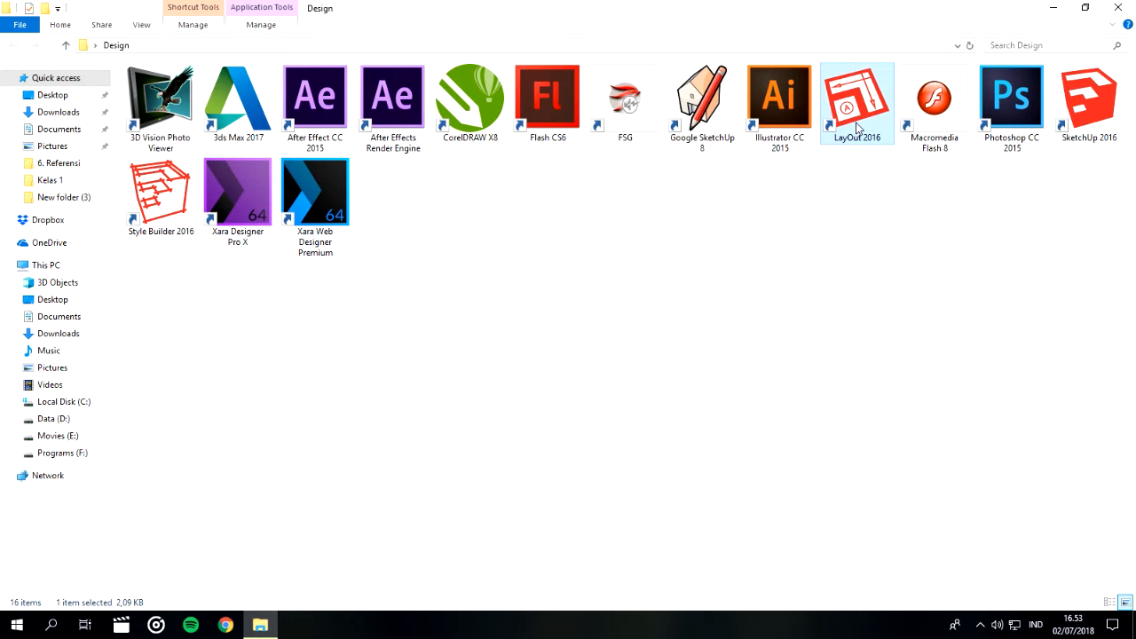
# Look up the SketchUp 2016 shortcut's properties and its target file location, and close both windows.
pyautogui.click(1088, 107)
pyautogui.rightClick(1087, 122)
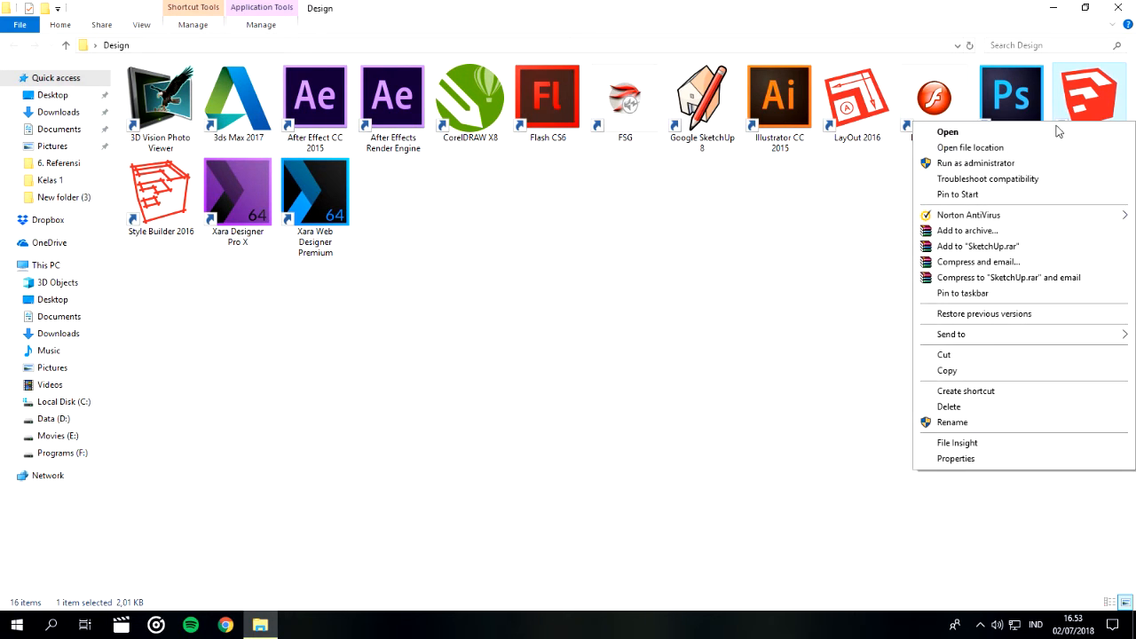
pyautogui.click(956, 459)
pyautogui.click(927, 379)
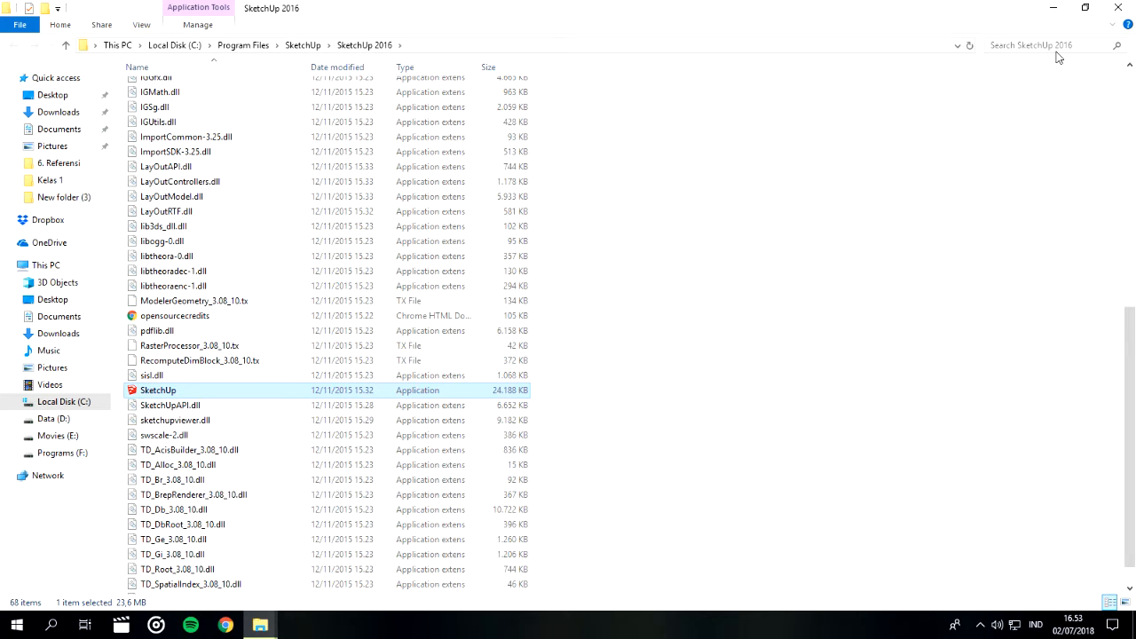
pyautogui.click(1118, 7)
pyautogui.click(1112, 72)
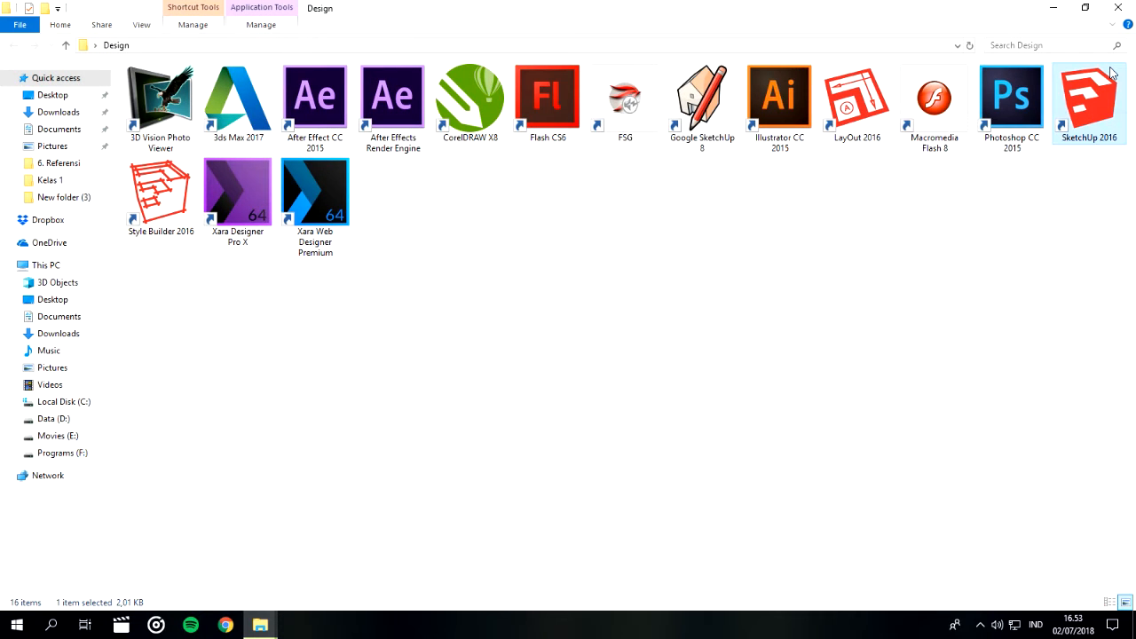
pyautogui.moveTo(260, 625)
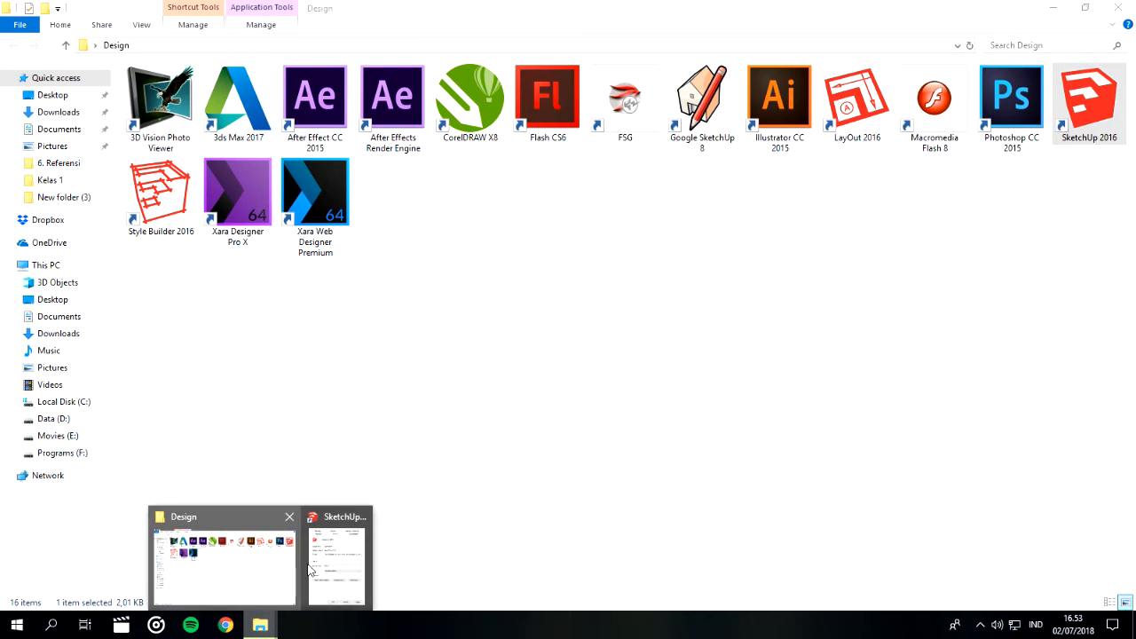
pyautogui.click(350, 559)
pyautogui.click(1041, 481)
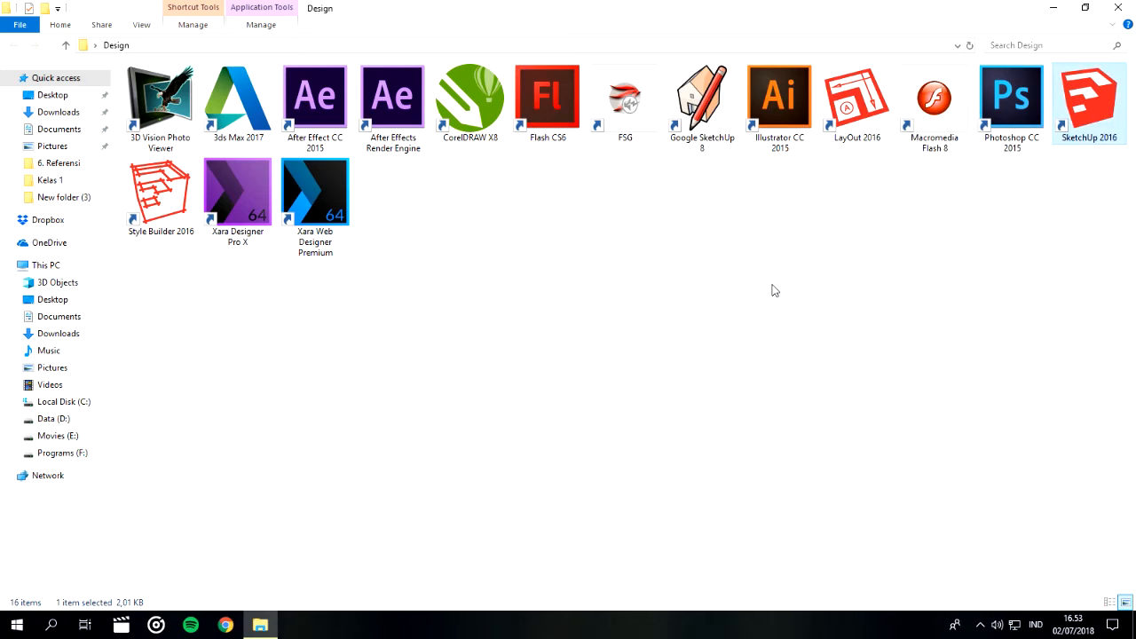
# Point out the Google SketchUp 8 and SketchUp 2016 shortcuts in the Design folder.
pyautogui.click(701, 80)
pyautogui.click(843, 222)
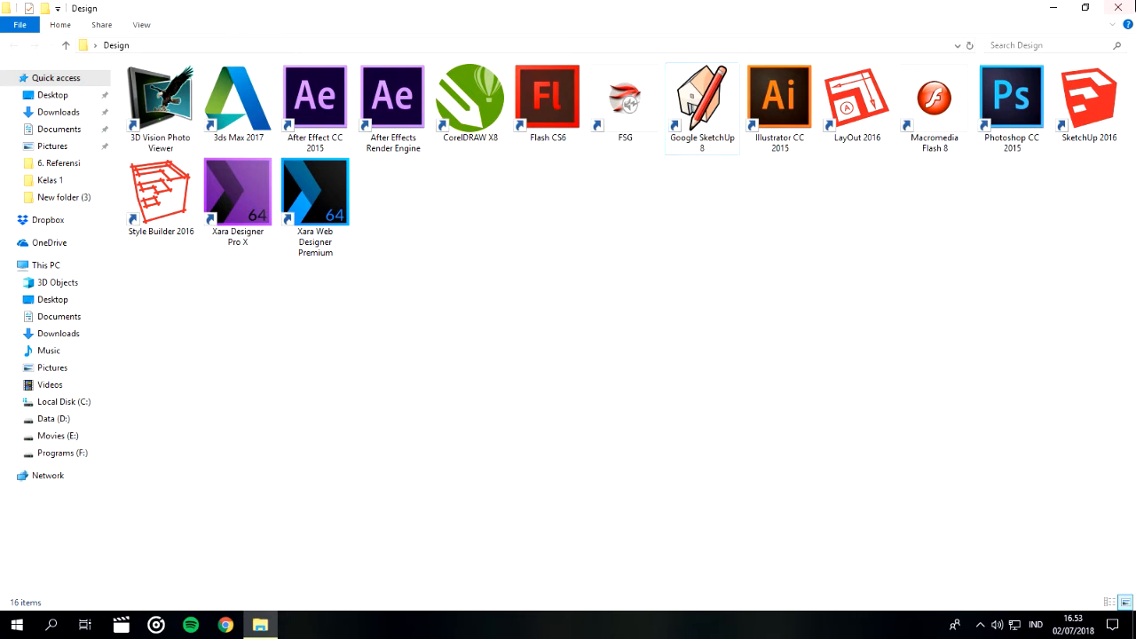
pyautogui.click(1085, 110)
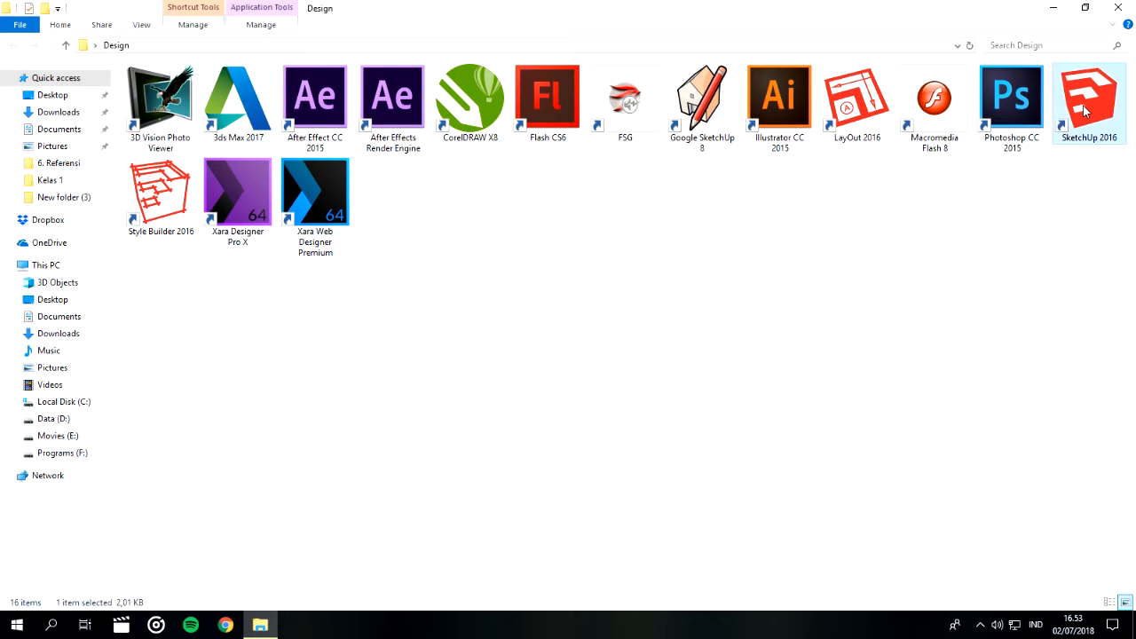
# Minimize File Explorer, launch Google SketchUp 8 from the desktop and start an empty model with the default Simple Template - Meters.
pyautogui.click(260, 625)
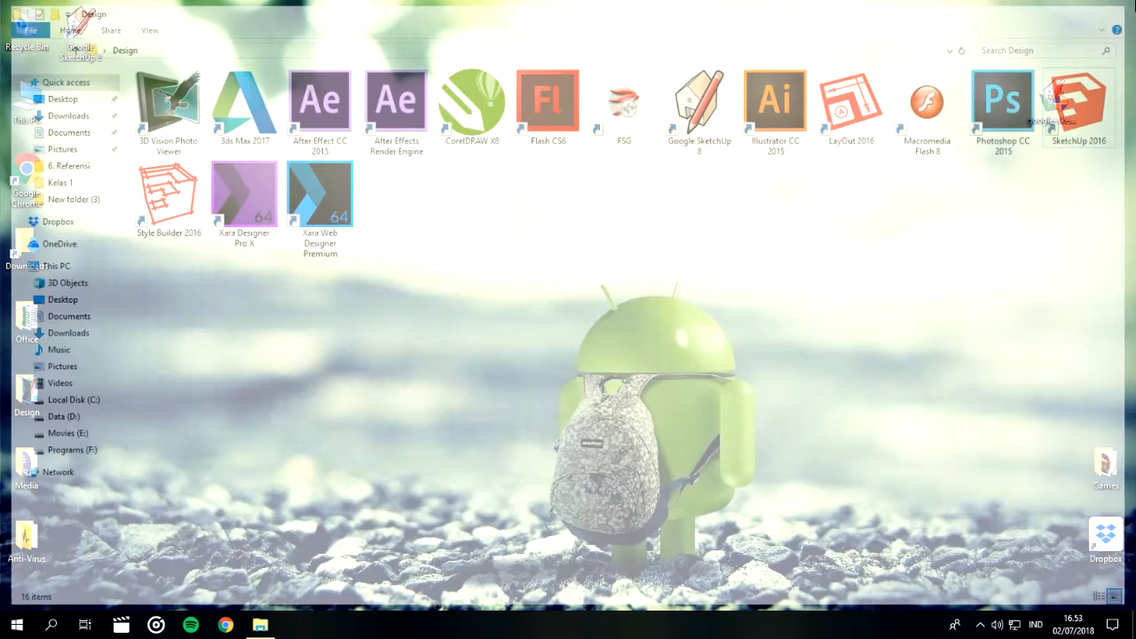
pyautogui.doubleClick(79, 34)
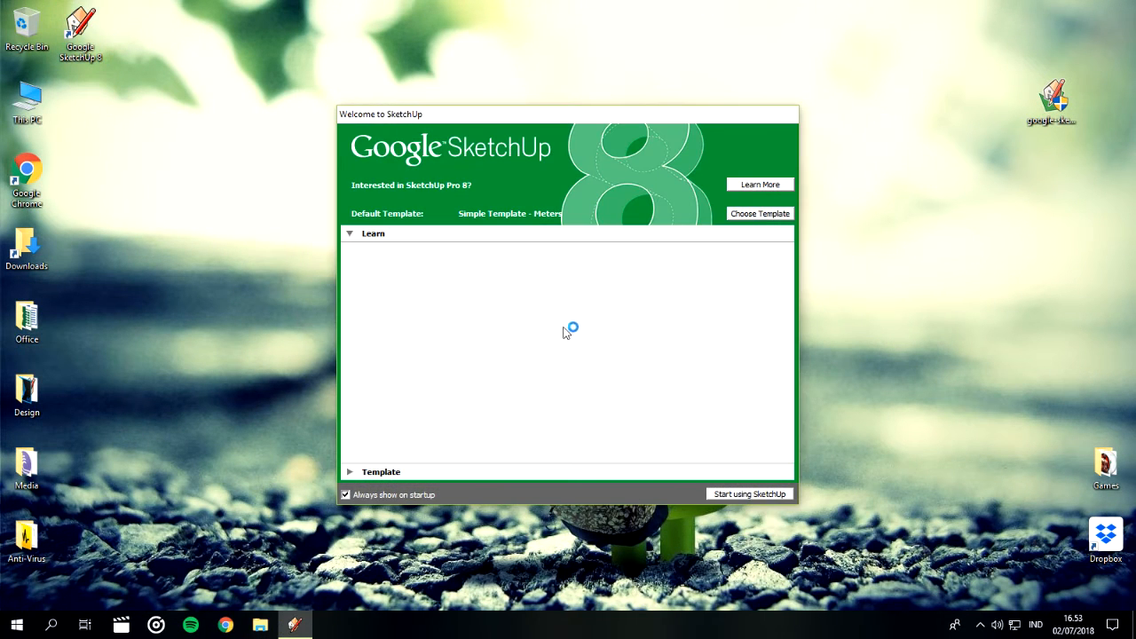
pyautogui.click(739, 495)
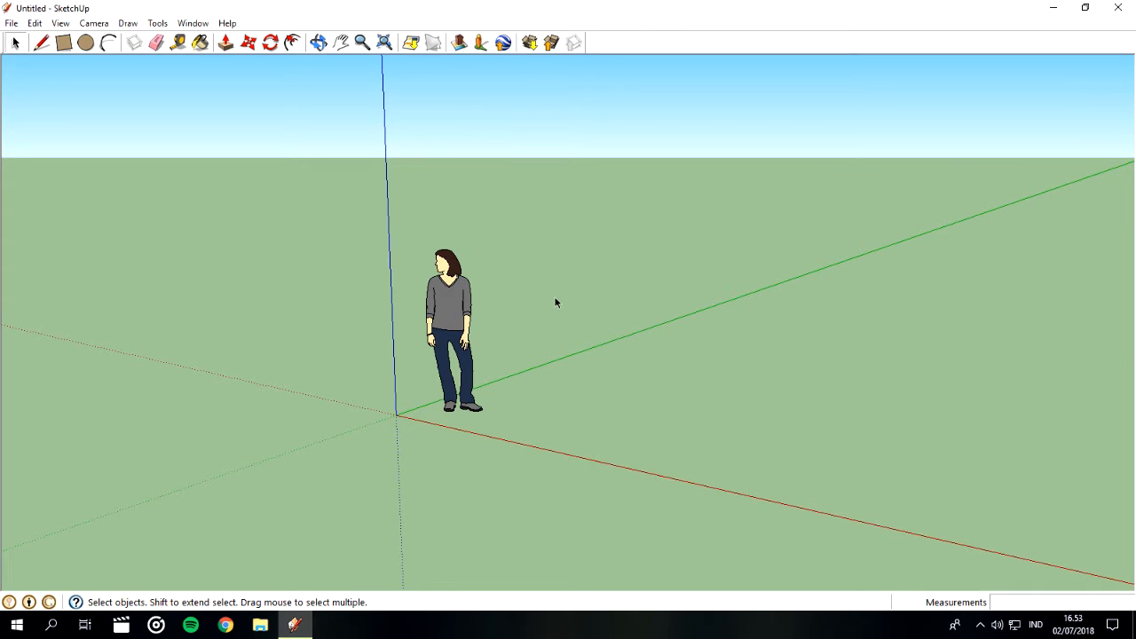
# Demonstrate switching between the Select and Pan tools and pan the view slightly.
pyautogui.click(347, 44)
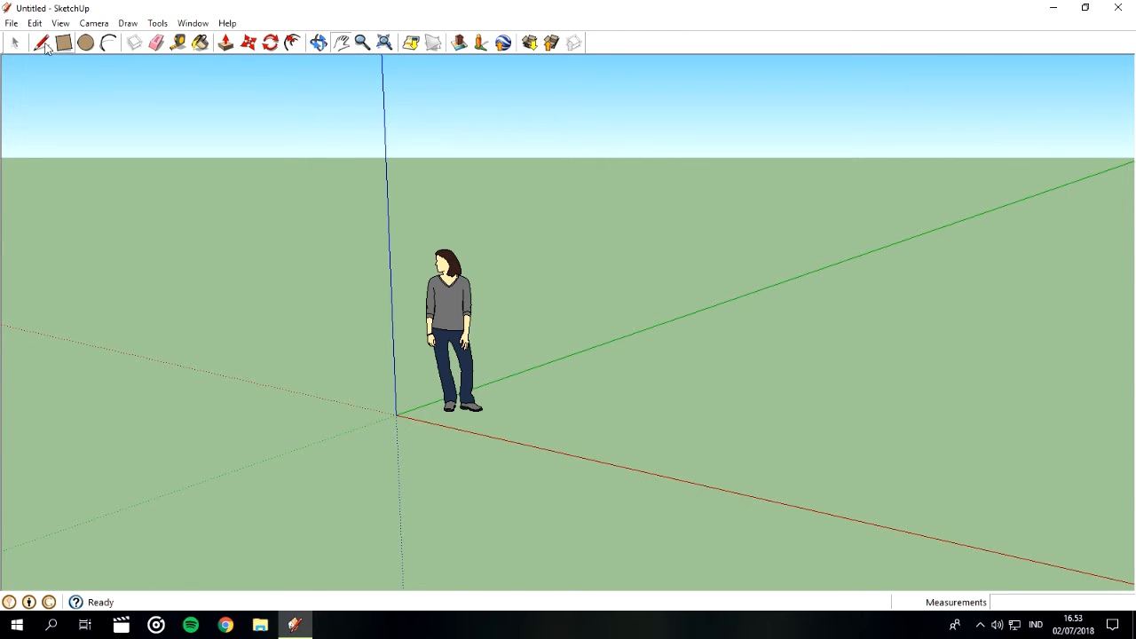
pyautogui.press('space')
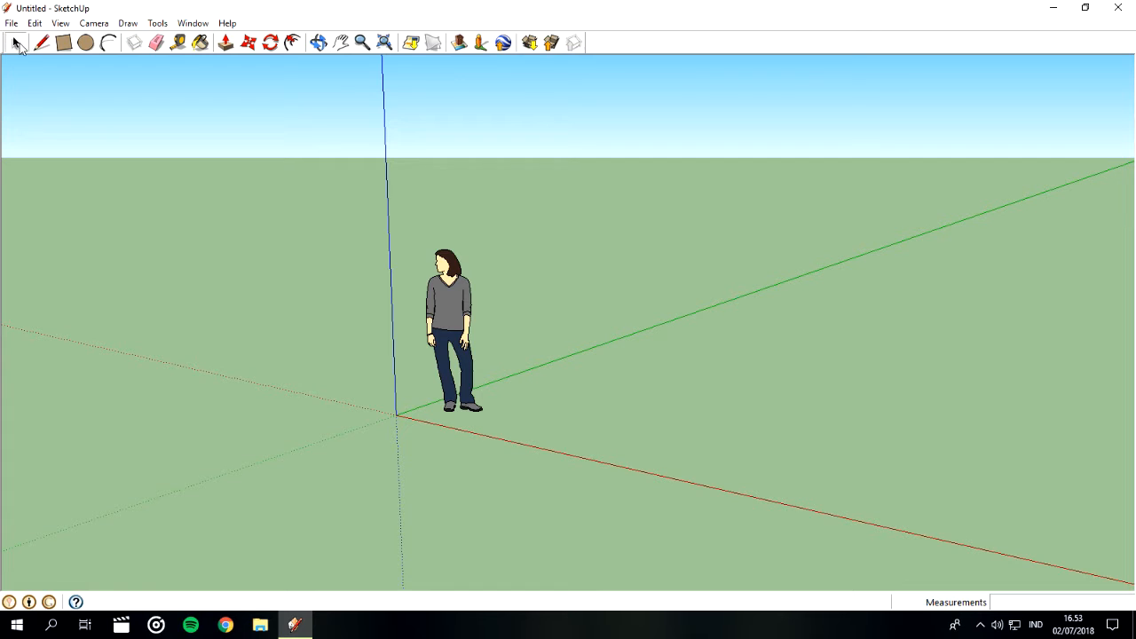
pyautogui.click(343, 44)
pyautogui.click(15, 44)
pyautogui.click(341, 45)
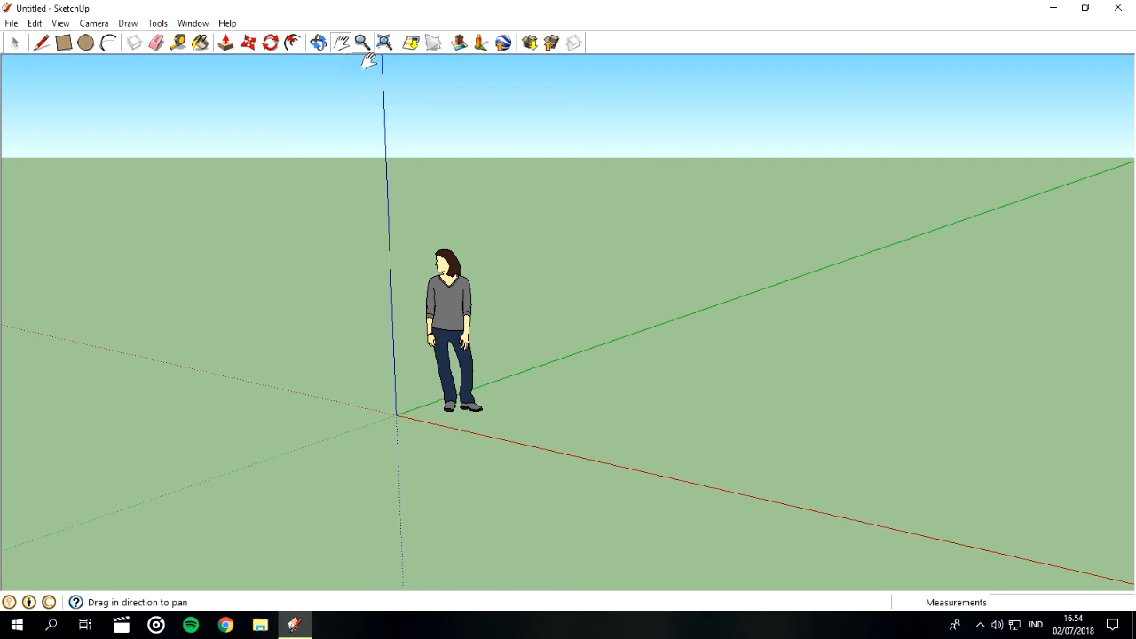
pyautogui.moveTo(595, 277); pyautogui.dragTo(517, 266)
# Demonstrate the Orbit, Pan and Zoom tools, ending with open ground in view beyond the origin.
pyautogui.click(320, 42)
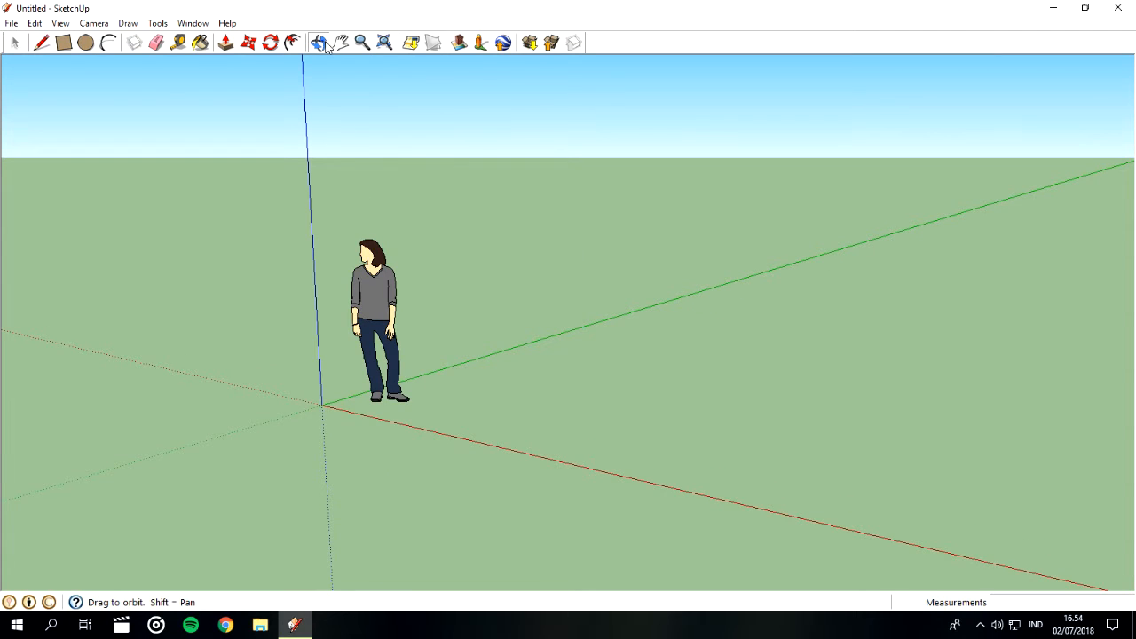
pyautogui.moveTo(347, 190); pyautogui.dragTo(511, 320)
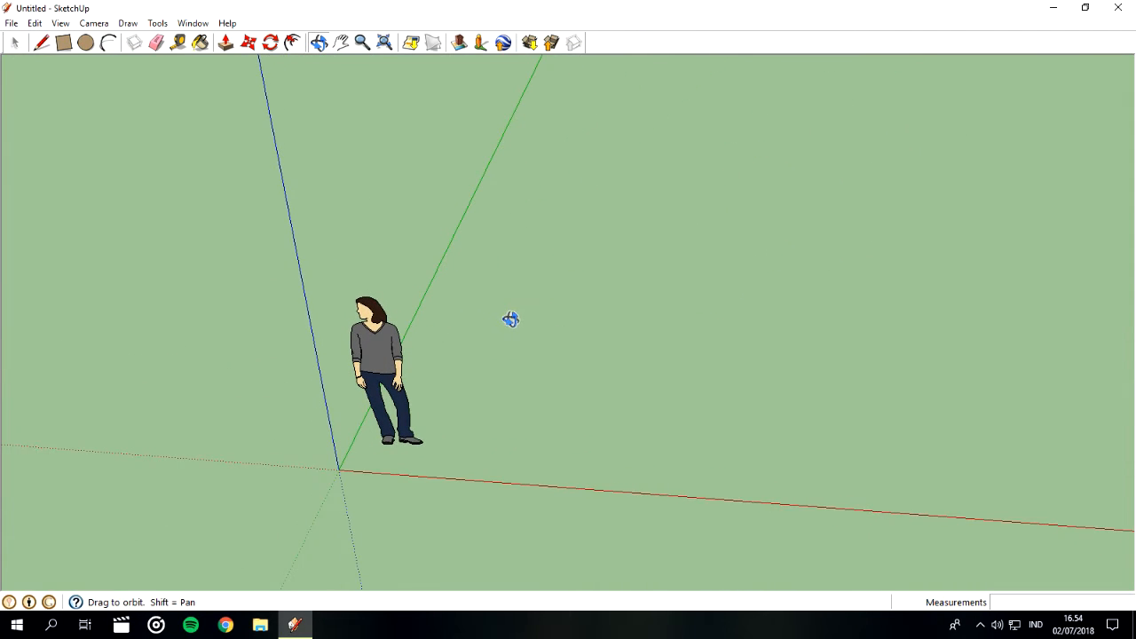
pyautogui.click(341, 43)
pyautogui.moveTo(667, 243); pyautogui.dragTo(538, 222)
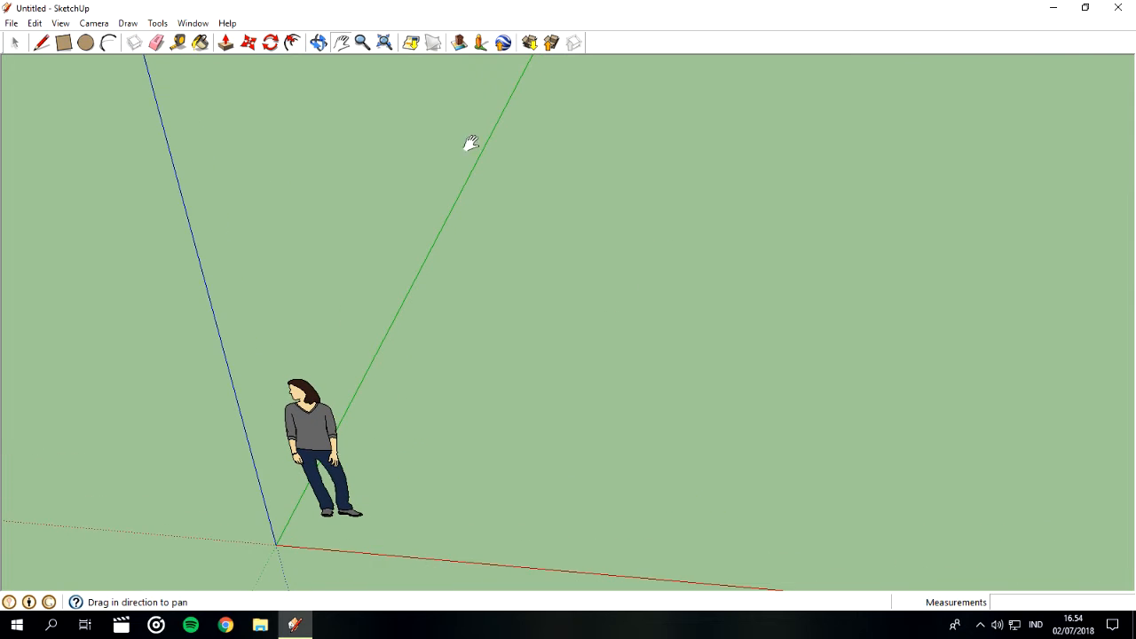
pyautogui.click(362, 42)
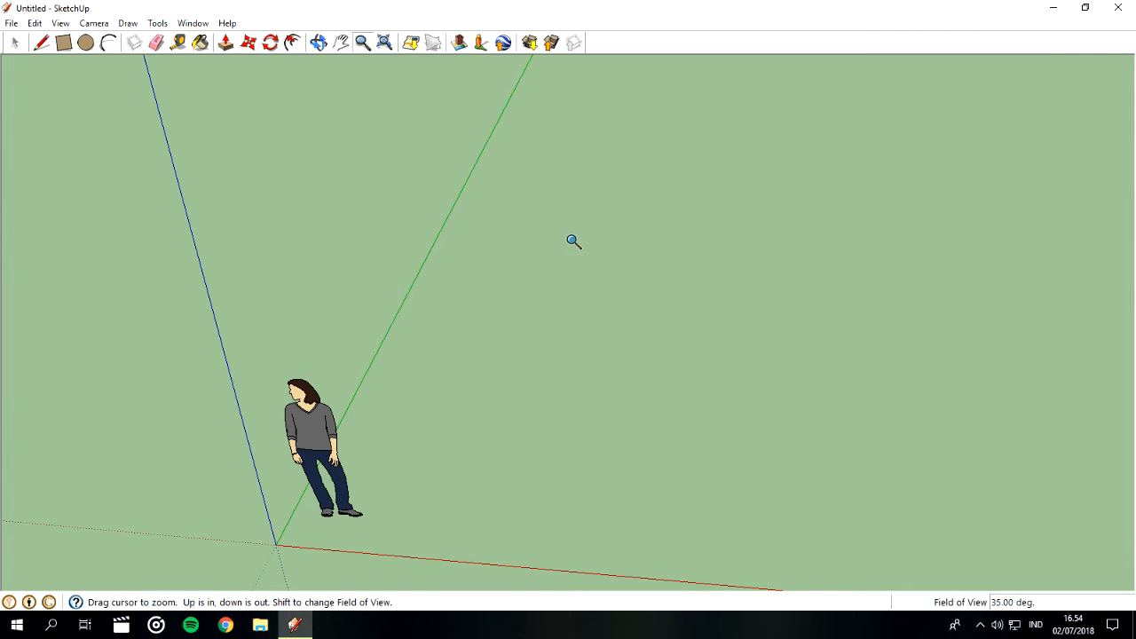
pyautogui.scroll(-6, 595, 249)
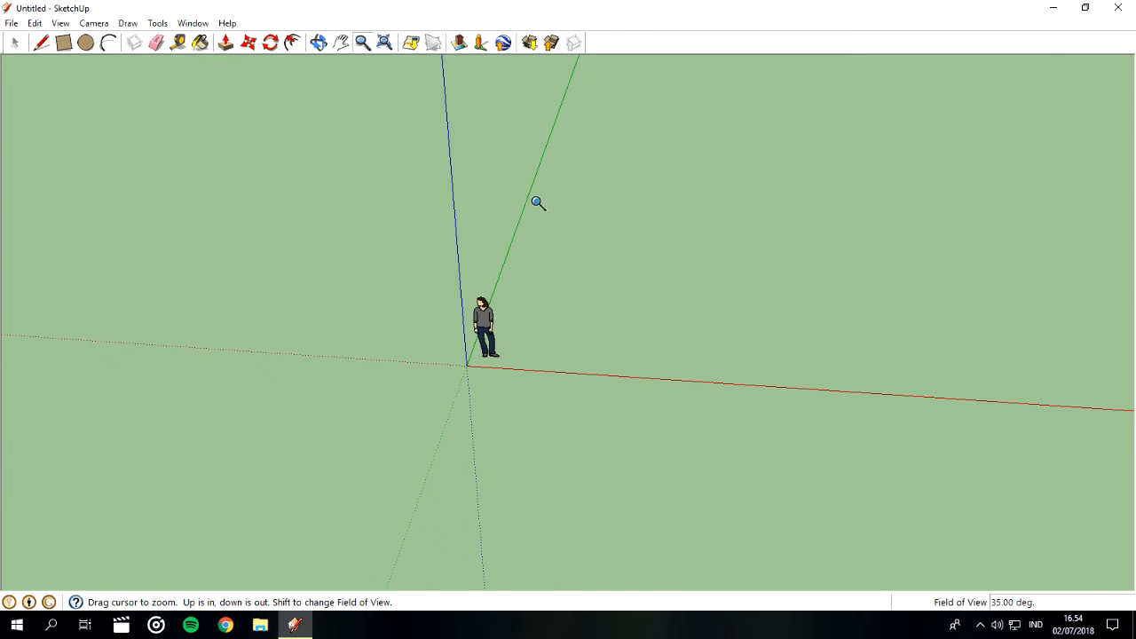
pyautogui.click(341, 43)
pyautogui.moveTo(719, 160); pyautogui.dragTo(550, 308)
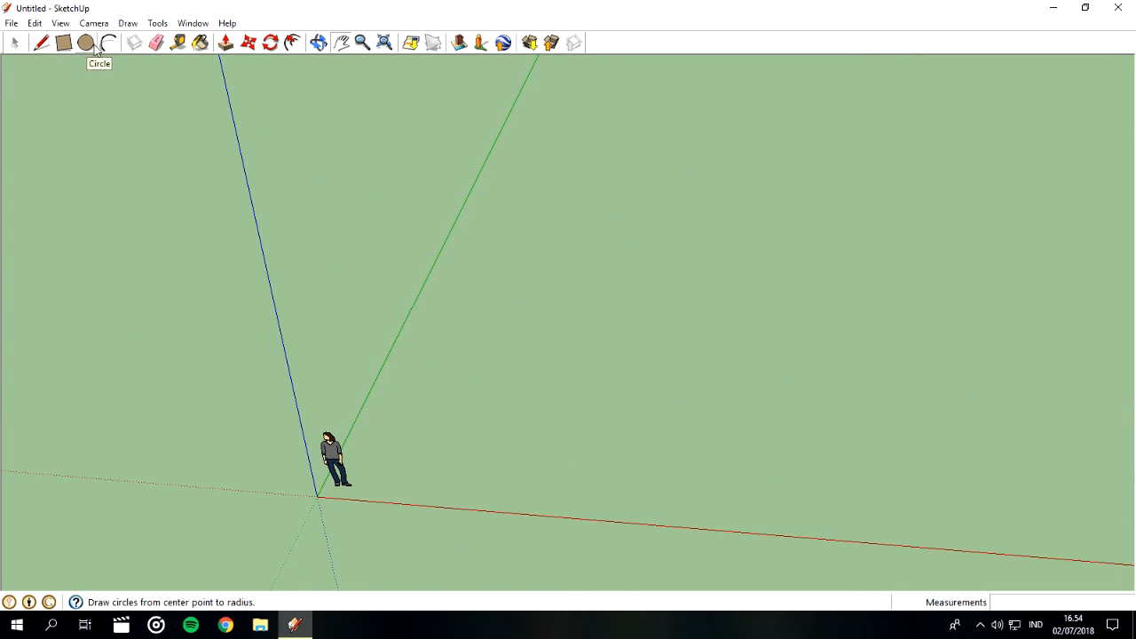
# Try to draw a four-sided ground outline with the Line tool, starting and ending at the origin.
pyautogui.click(43, 47)
pyautogui.click(317, 496)
pyautogui.click(419, 295)
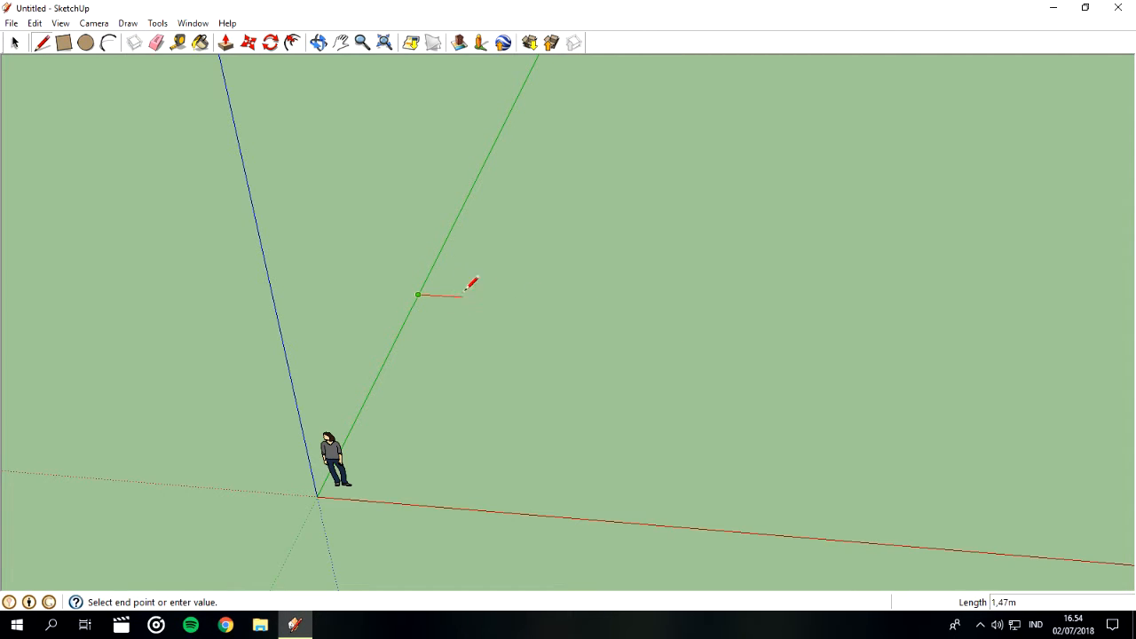
pyautogui.click(663, 308)
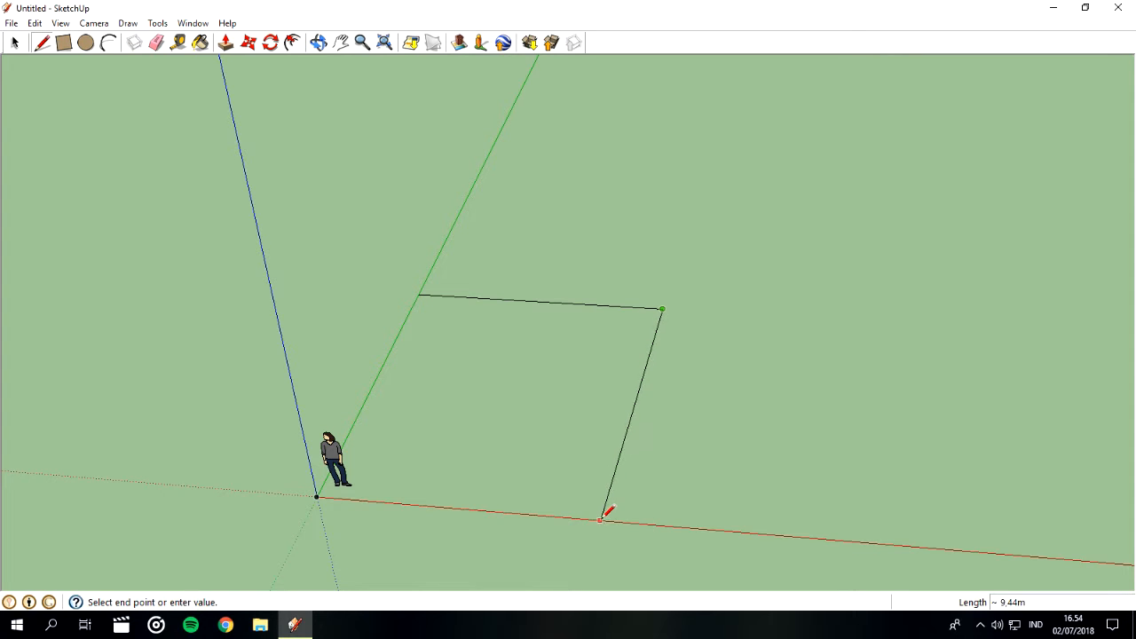
pyautogui.click(647, 522)
pyautogui.click(317, 494)
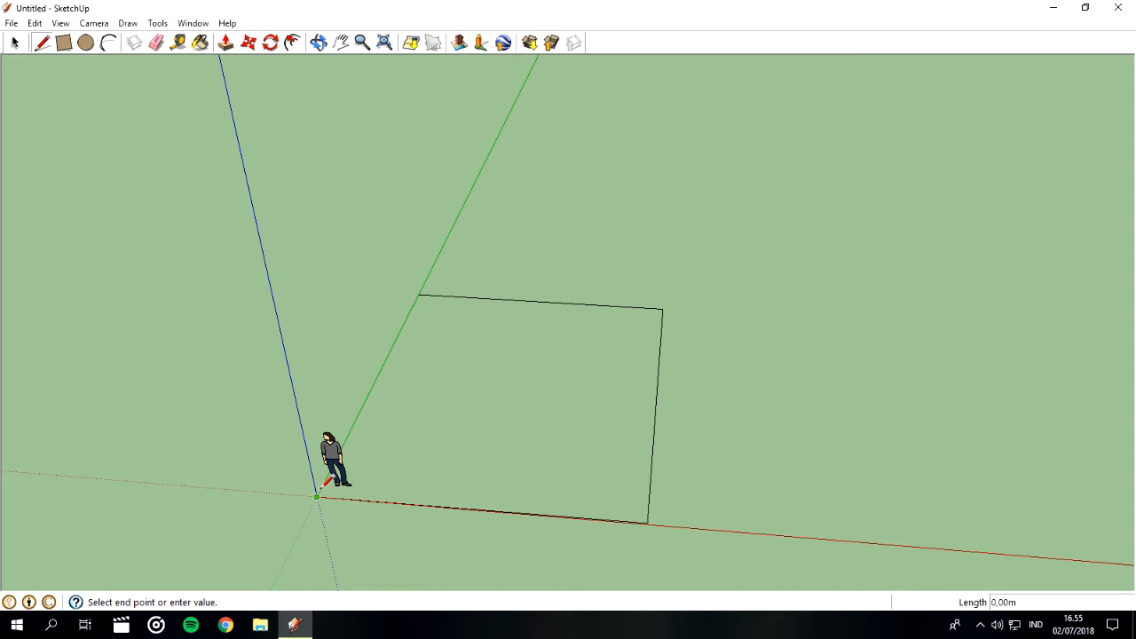
pyautogui.click(32, 56)
pyautogui.click(15, 42)
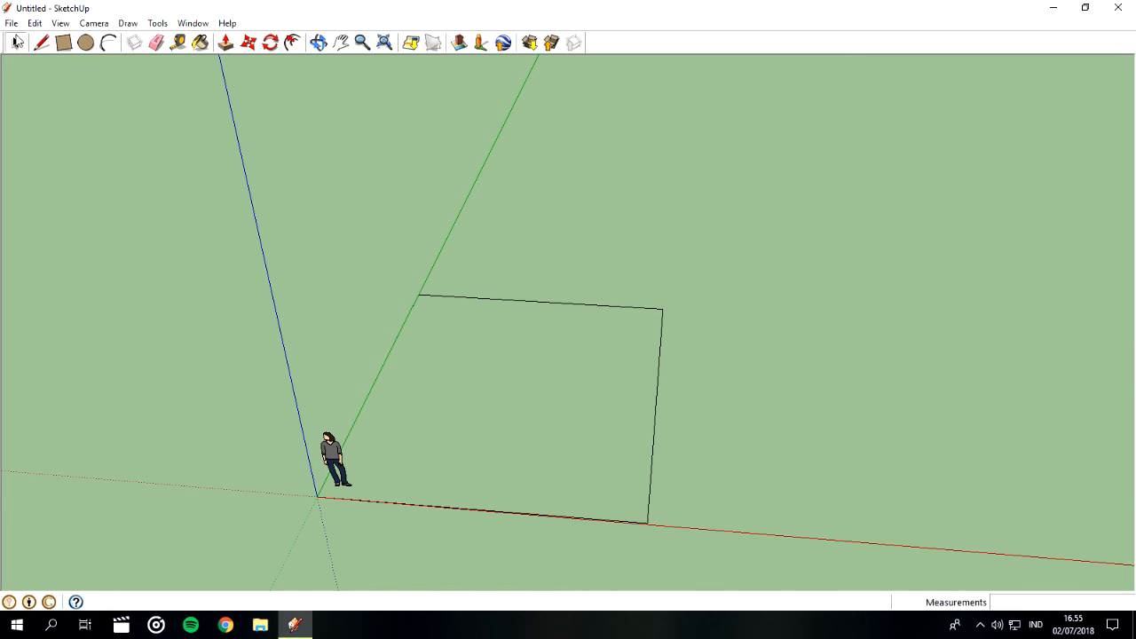
# Undo all edges of the four-sided outline.
pyautogui.click(649, 526)
pyautogui.hotkey('ctrl', 'z')
pyautogui.hotkey('ctrl', 'z')
pyautogui.hotkey('ctrl', 'z')
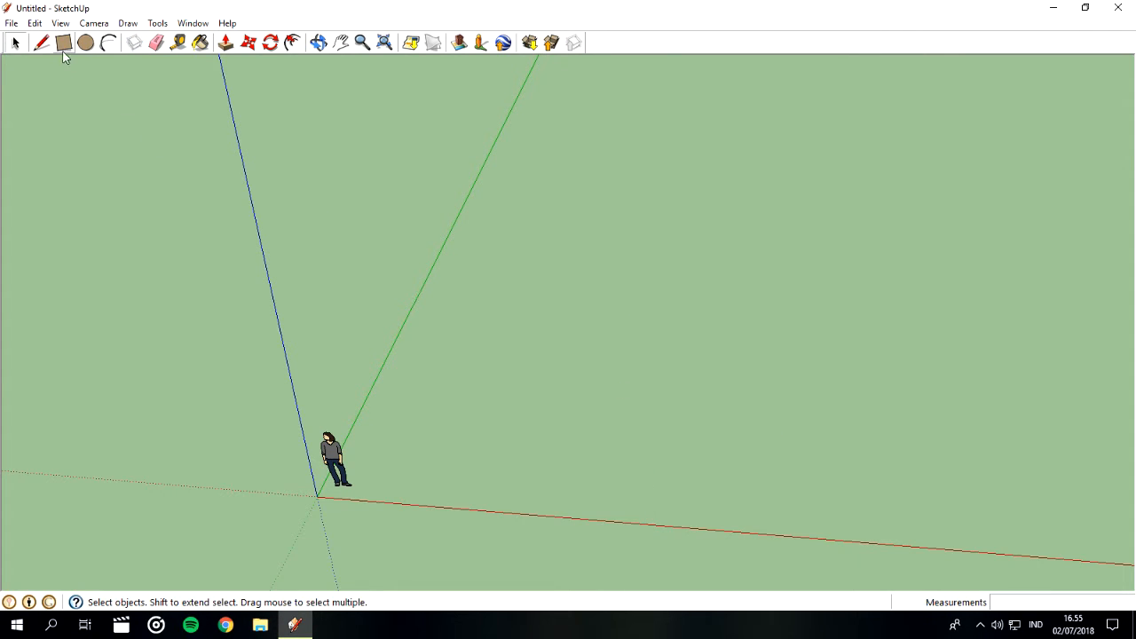
# Draw a closed rectangle of about 8.48 by 7.07 m with the Line tool, from the origin along the green and red axes.
pyautogui.click(40, 43)
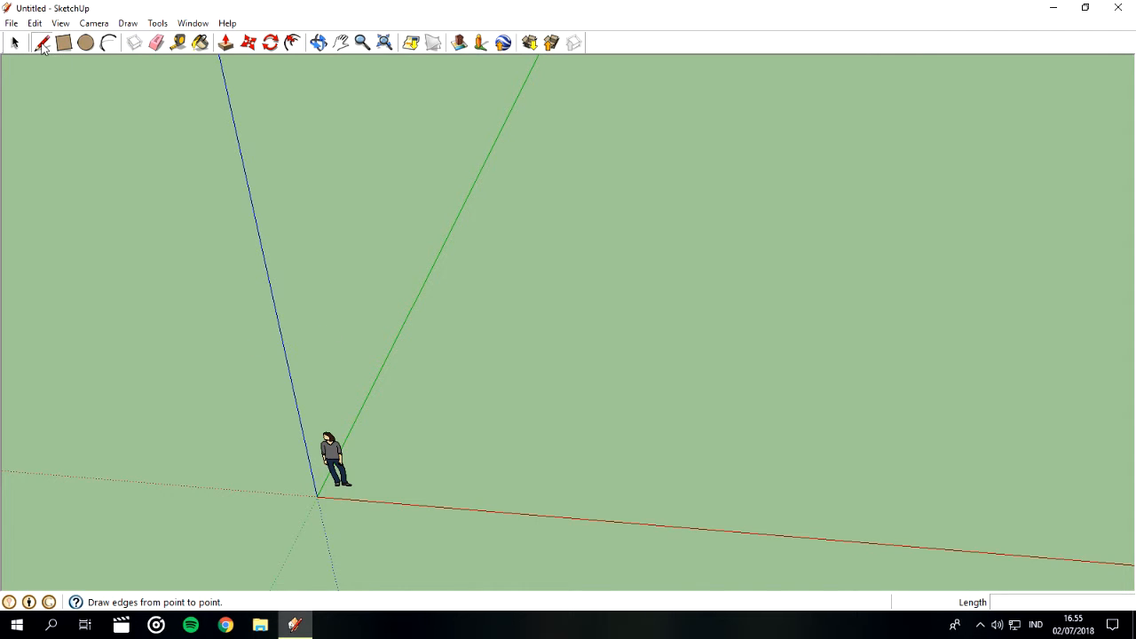
pyautogui.click(317, 497)
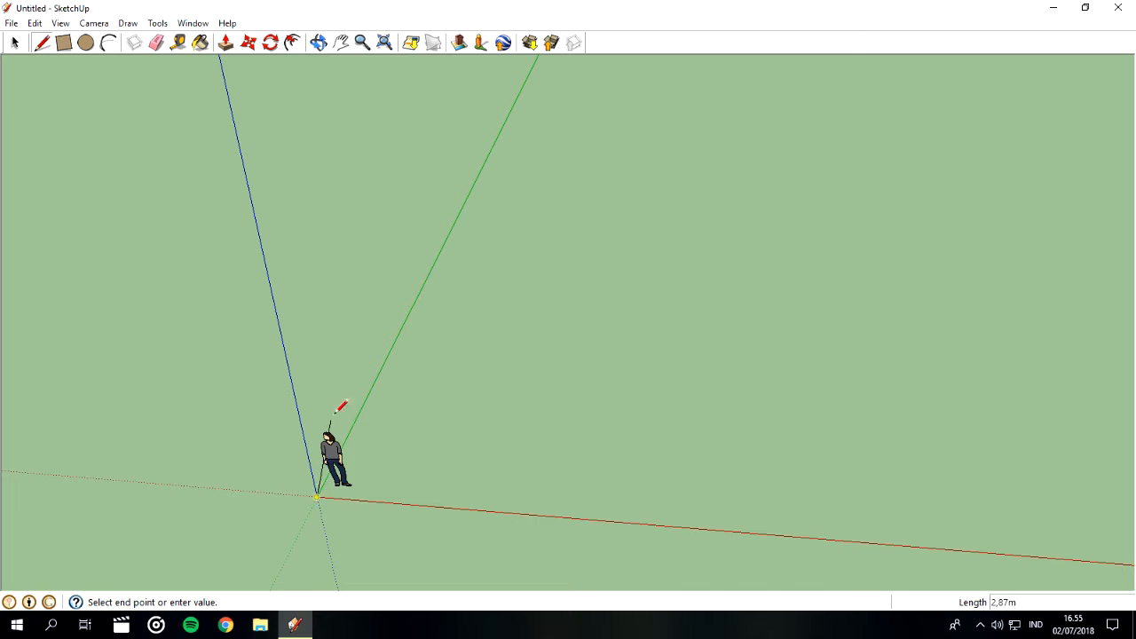
pyautogui.click(411, 309)
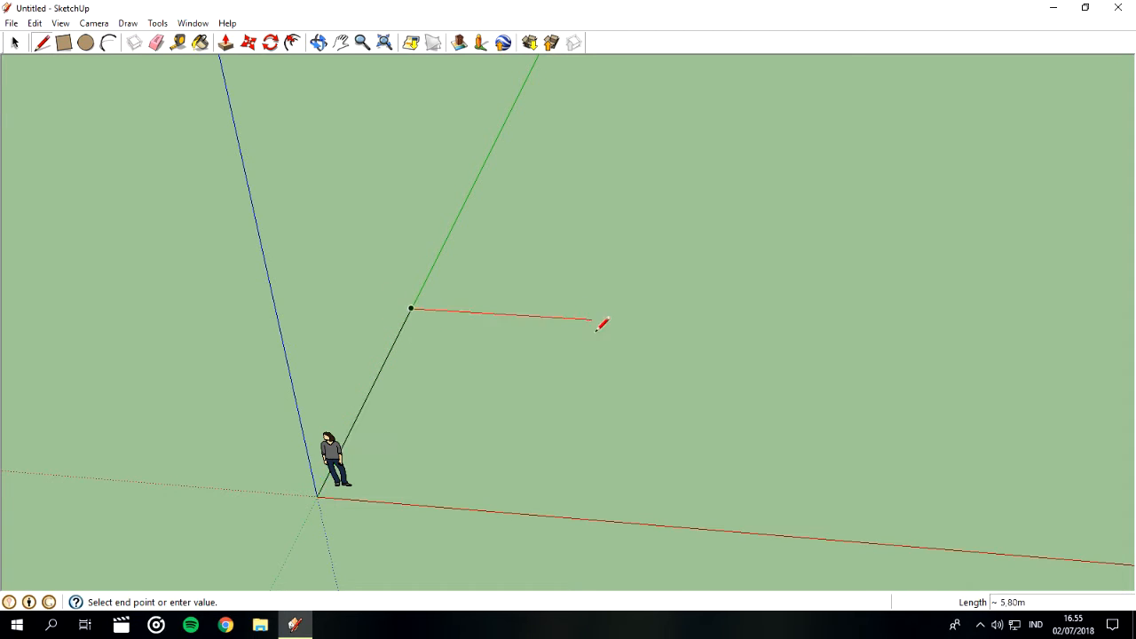
pyautogui.click(631, 321)
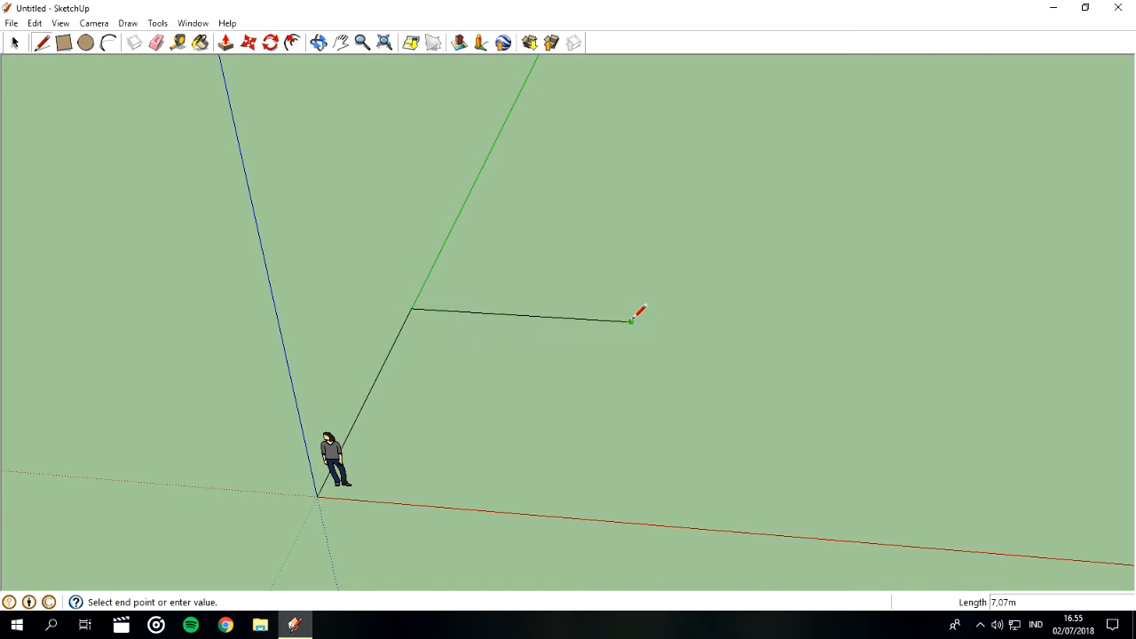
pyautogui.click(612, 522)
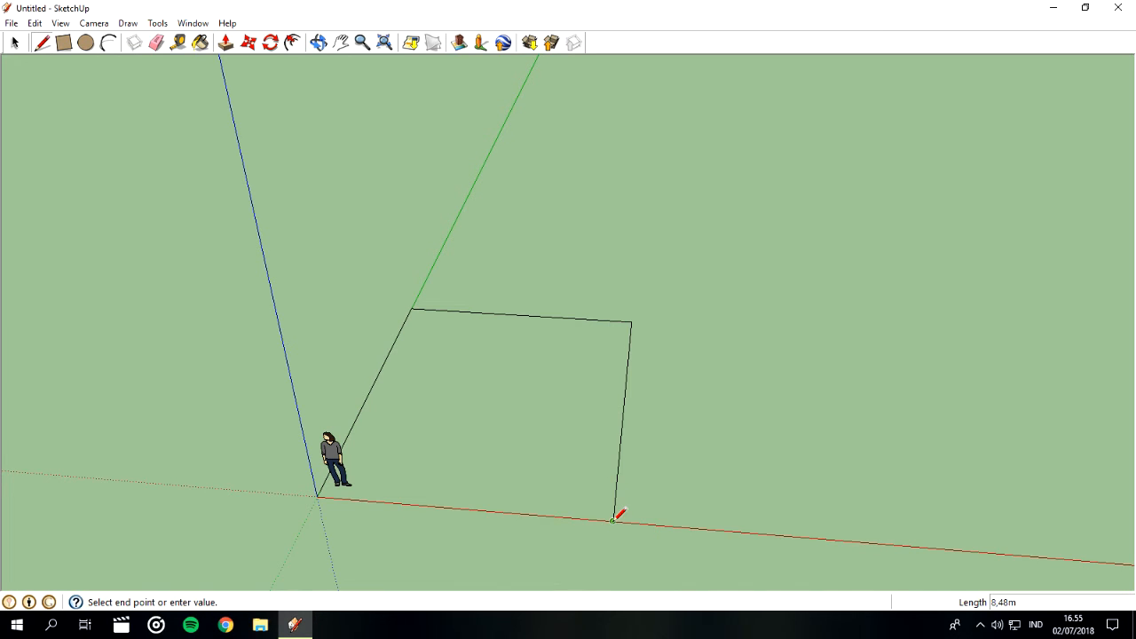
pyautogui.click(320, 495)
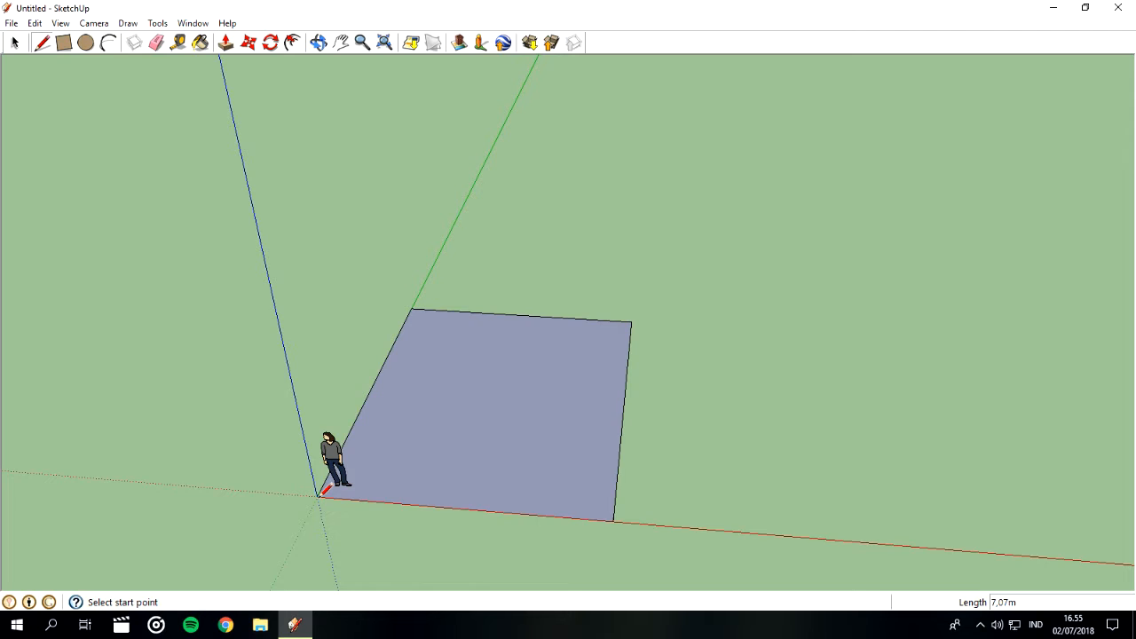
# Draw an adjoining rectangle of about 7.20 by 5.87 m from the first face's far corner on the side away from the green axis.
pyautogui.click(14, 42)
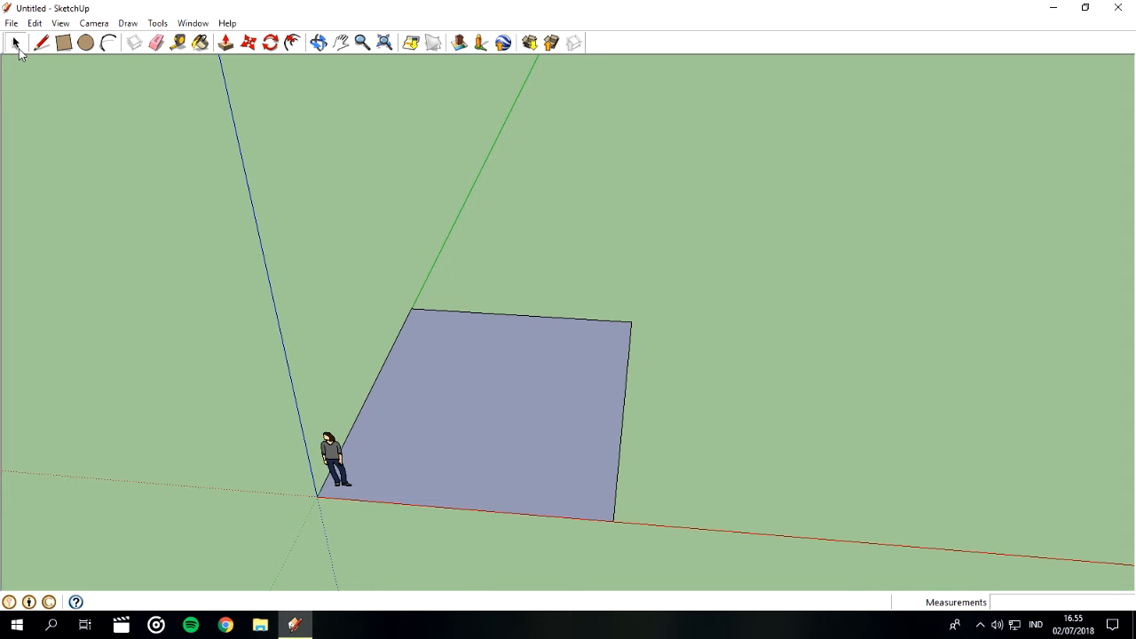
pyautogui.click(63, 43)
pyautogui.click(632, 322)
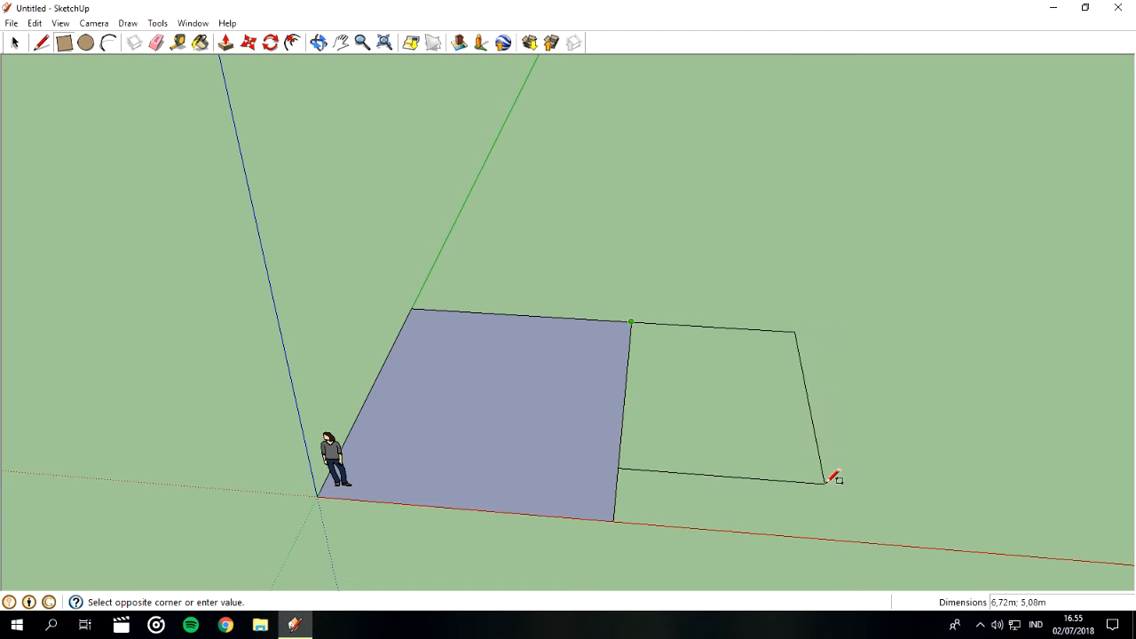
pyautogui.click(867, 501)
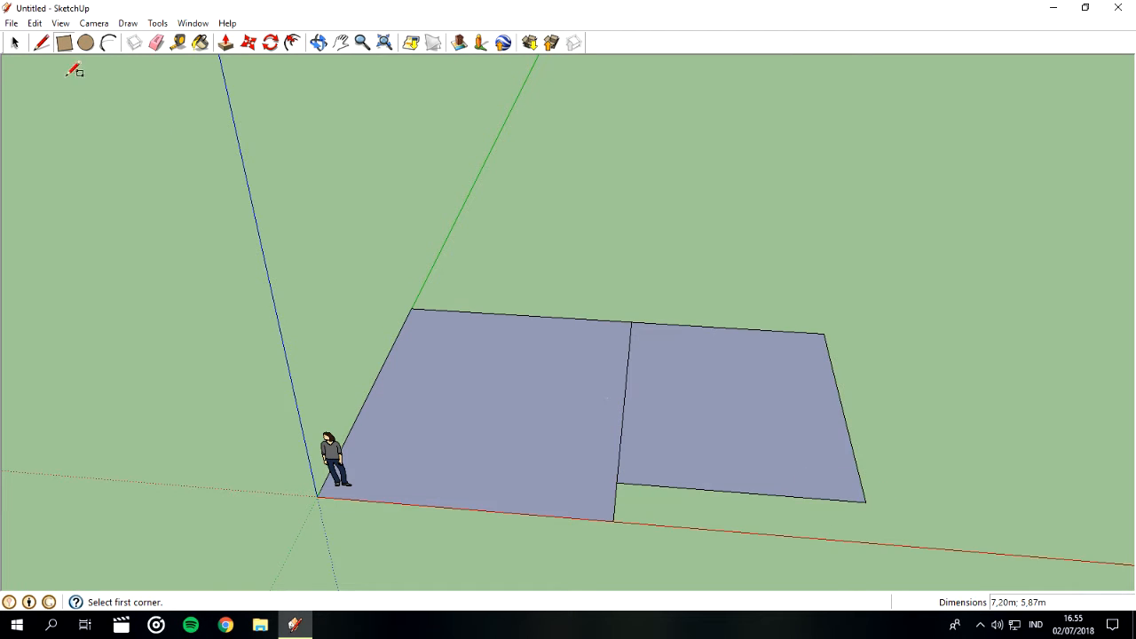
# Delete the shared edge between the two rectangles, and undo the deletion.
pyautogui.click(14, 42)
pyautogui.click(627, 392)
pyautogui.press('Delete')
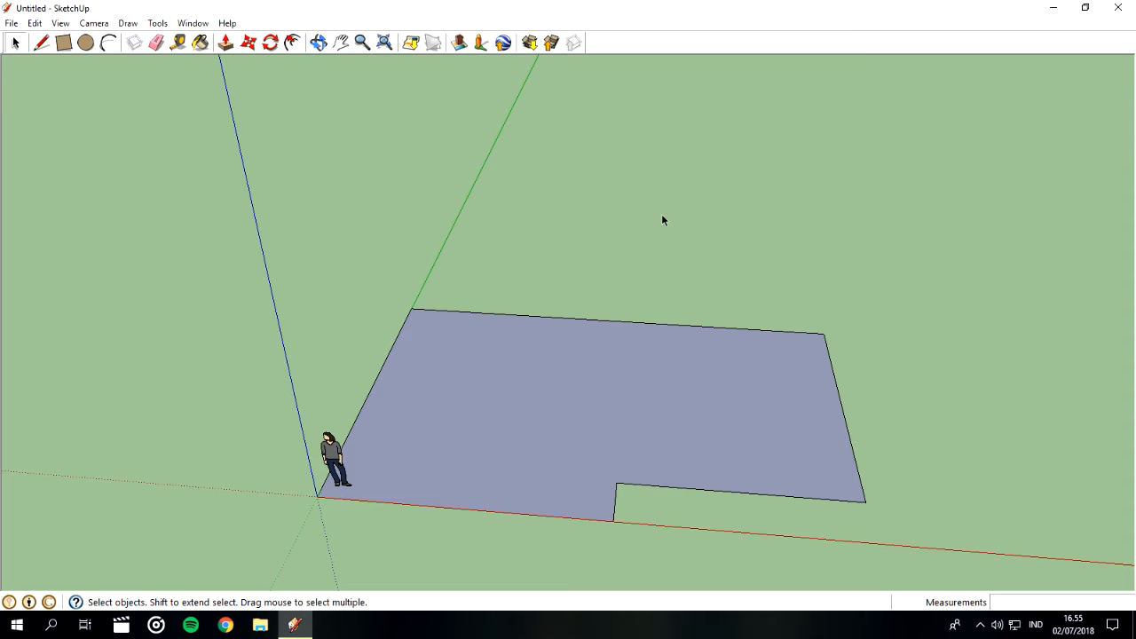
pyautogui.hotkey('ctrl', 'z')
# Try to push the rectangle face at the origin by about 5.65 m with Push/Pull.
pyautogui.click(226, 42)
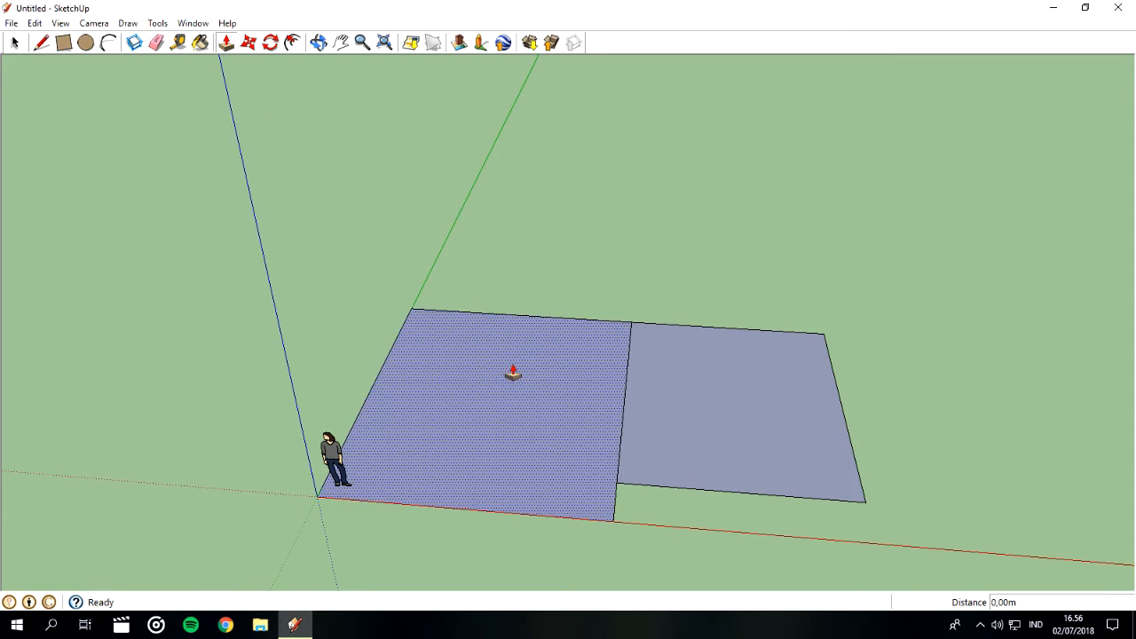
pyautogui.moveTo(510, 363)
pyautogui.mouseDown()
pyautogui.moveTo(520, 193)
pyautogui.moveTo(507, 195)
pyautogui.moveTo(495, 378)
pyautogui.moveTo(489, 355)
pyautogui.mouseUp()
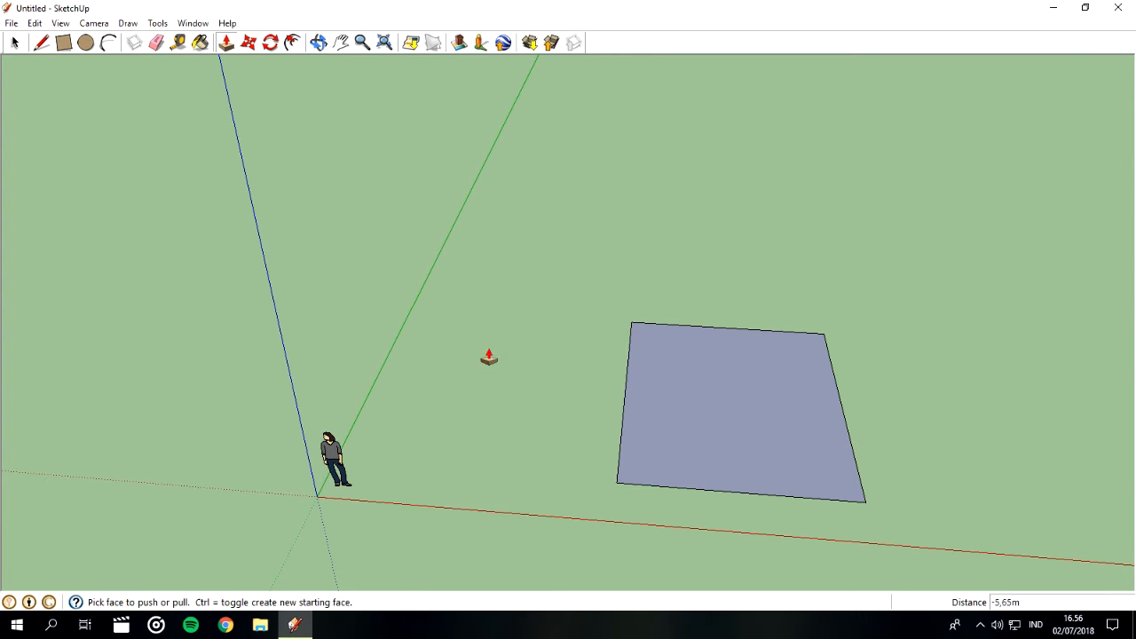
# Move the standing figure about 2.08 m along the red axis, and undo both this move and the Push/Pull.
pyautogui.click(251, 44)
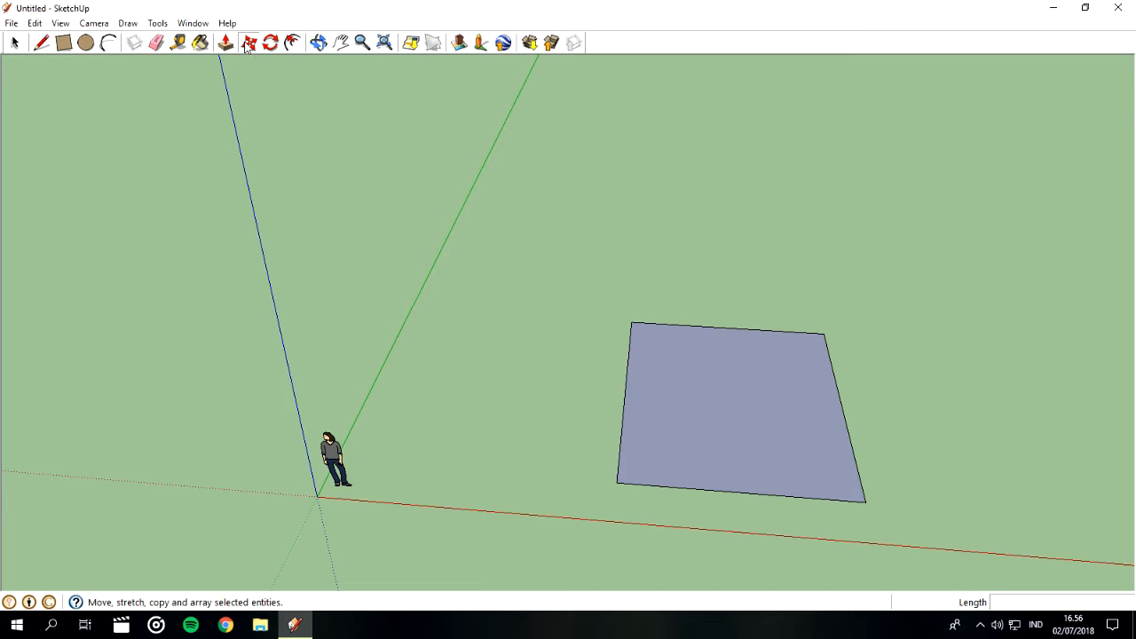
pyautogui.click(342, 449)
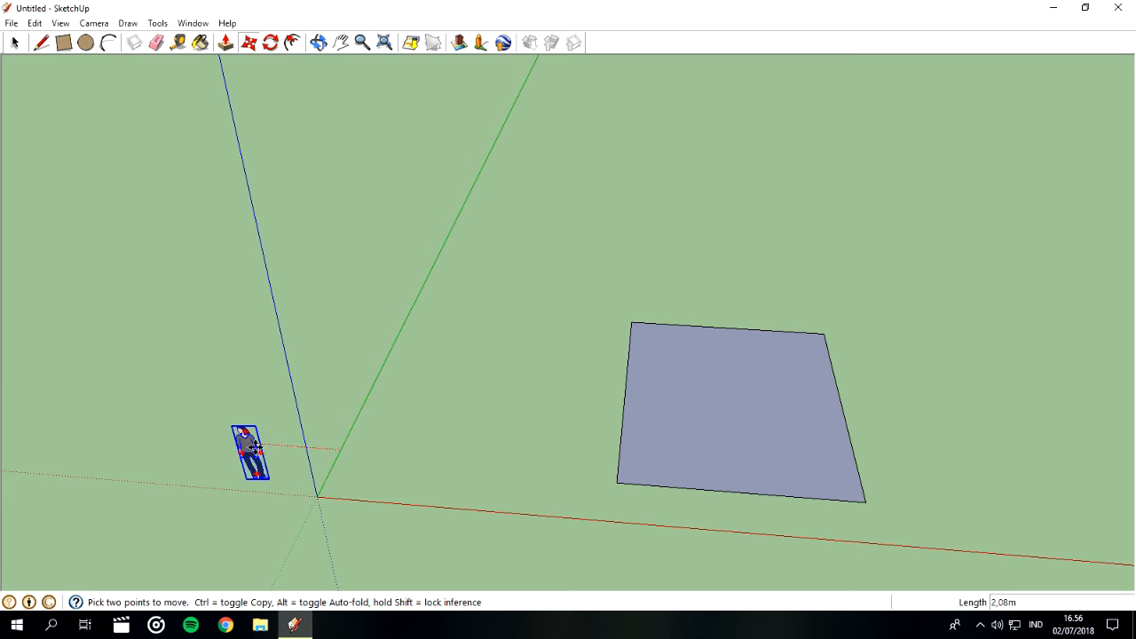
pyautogui.click(255, 448)
pyautogui.hotkey('ctrl', 'z')
pyautogui.hotkey('ctrl', 'z')
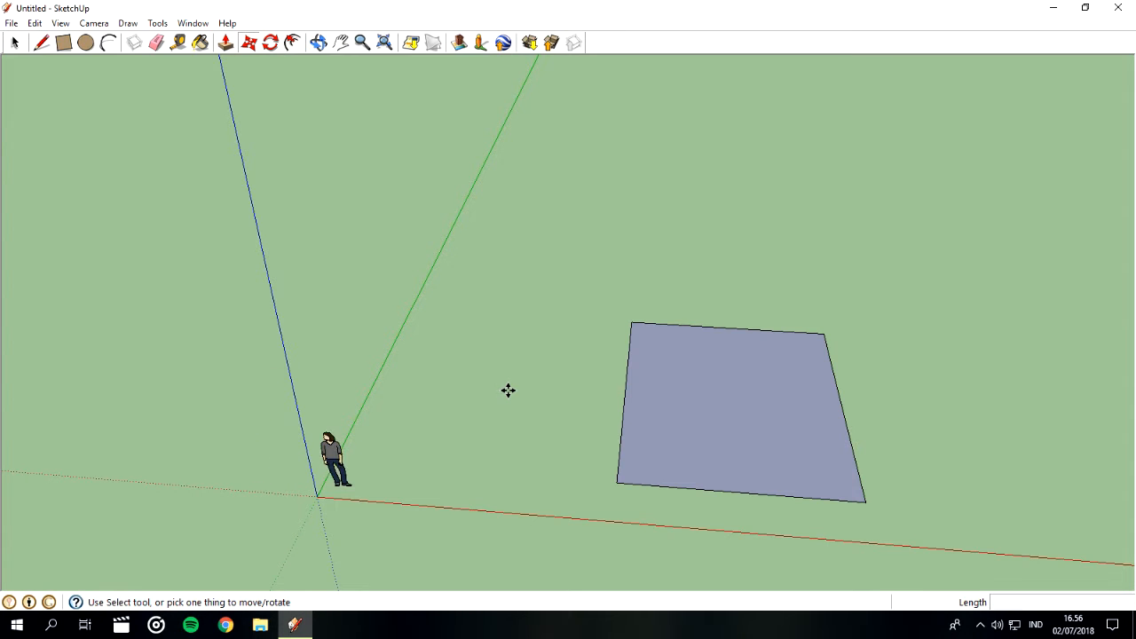
pyautogui.hotkey('ctrl', 'y')
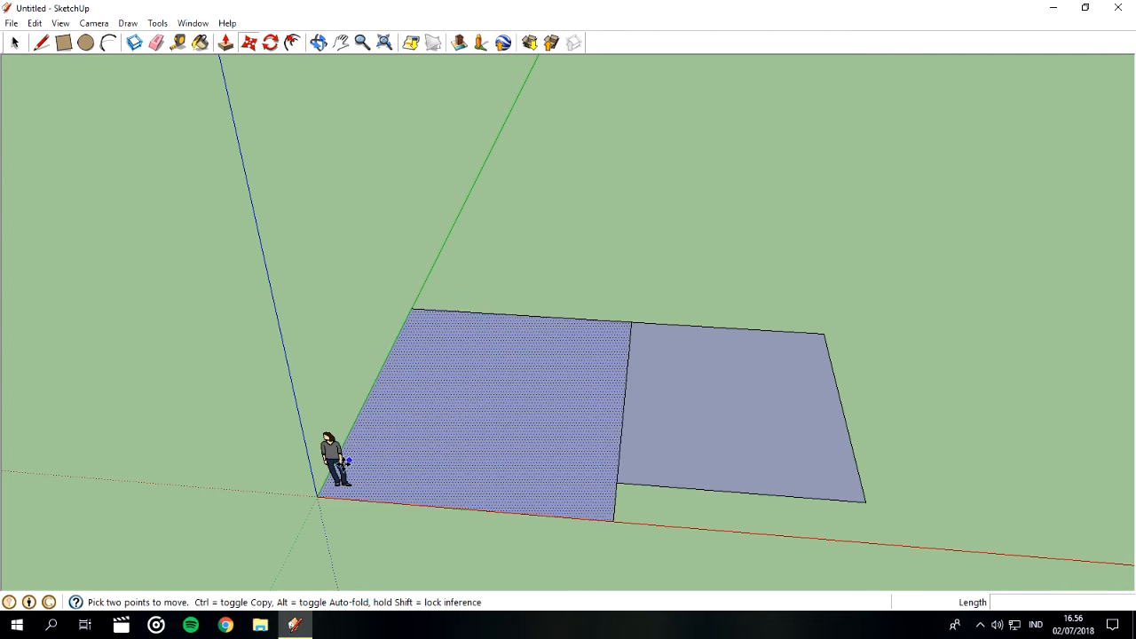
# Move the standing figure about 1.56 m along the red axis, off the face, and undo the move.
pyautogui.click(332, 454)
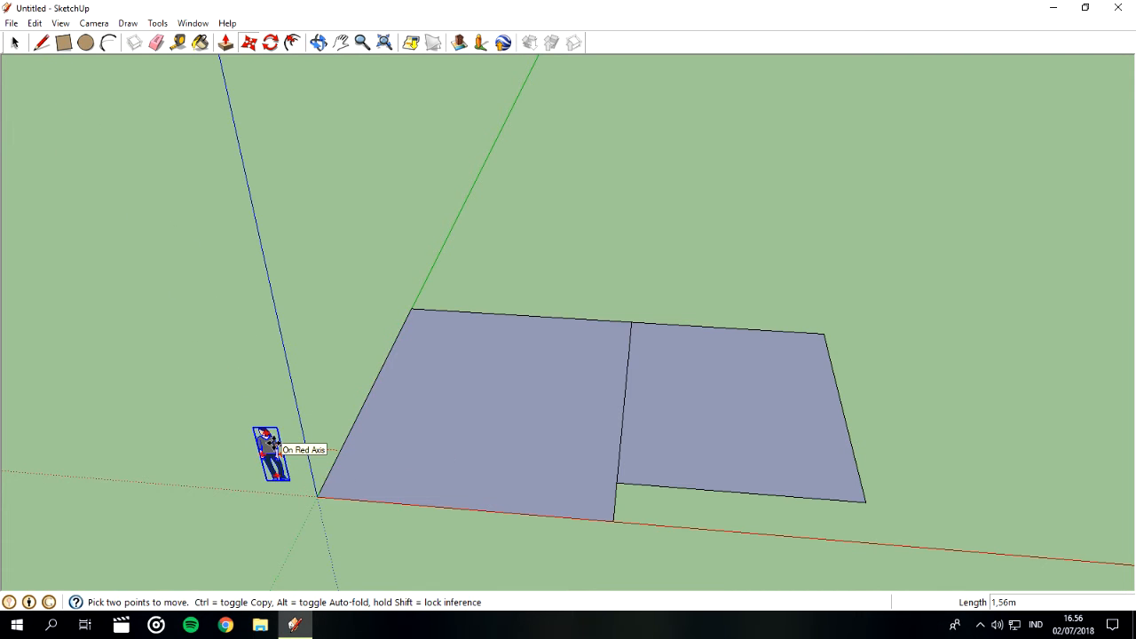
pyautogui.click(270, 443)
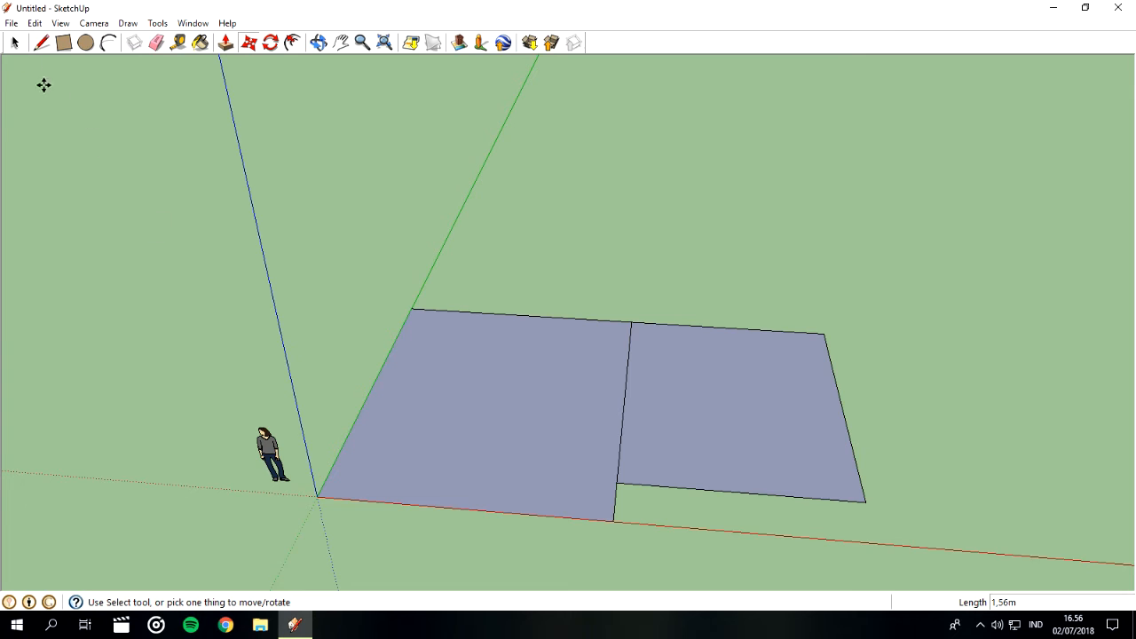
pyautogui.click(15, 44)
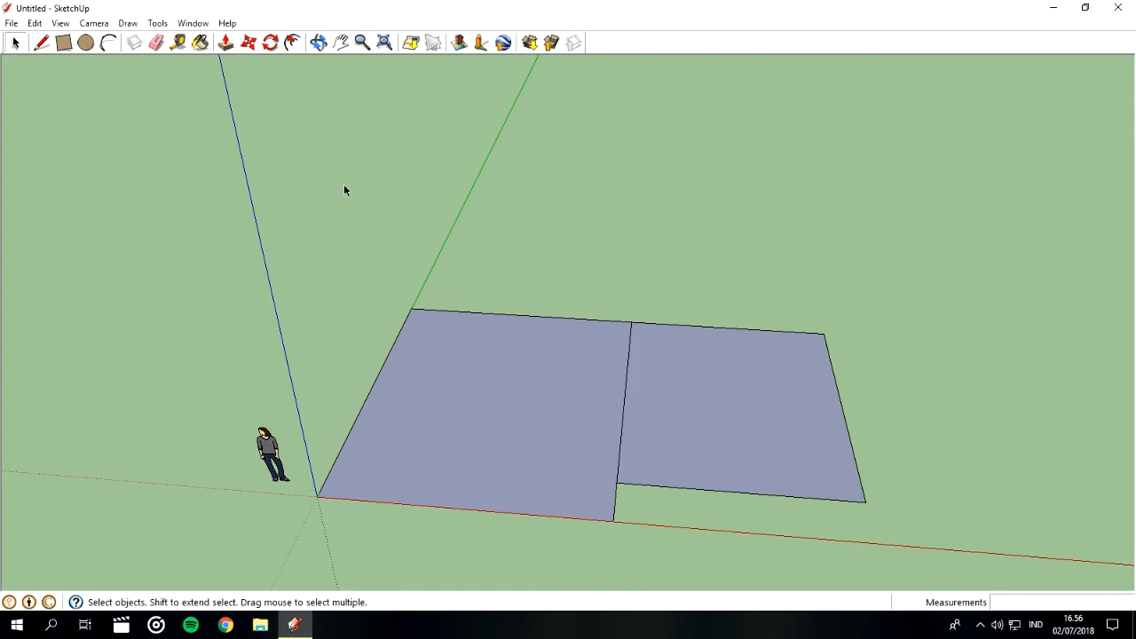
pyautogui.hotkey('ctrl', 'z')
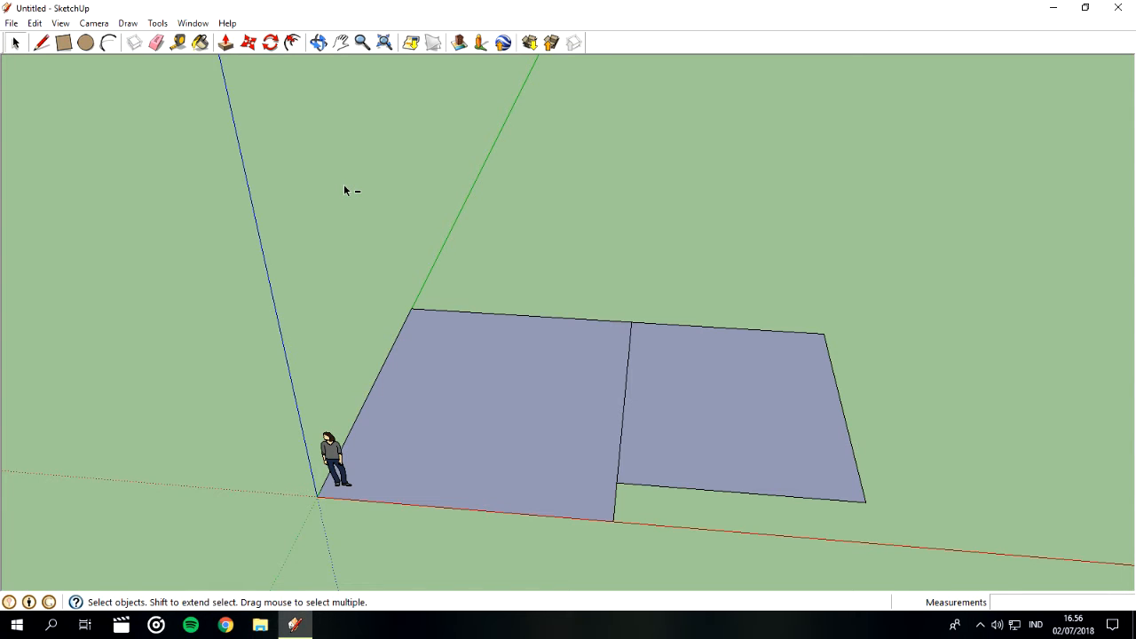
# Undo the adjoining rectangle and the closing edge of the first rectangle at the origin.
pyautogui.hotkey('ctrl', 'z')
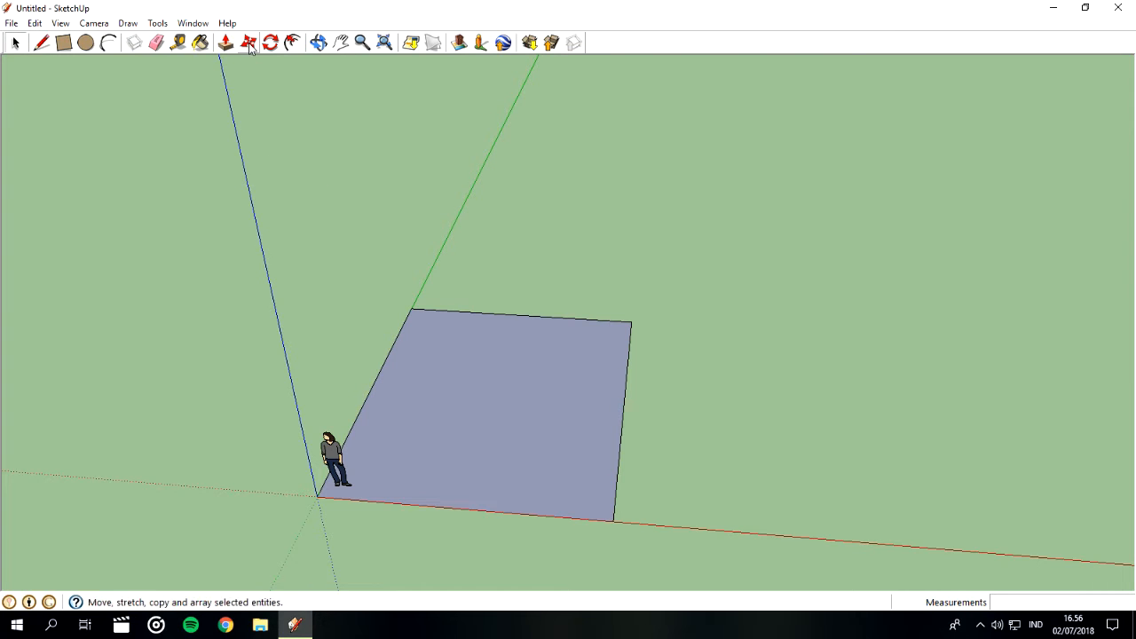
pyautogui.hotkey('ctrl', 'z')
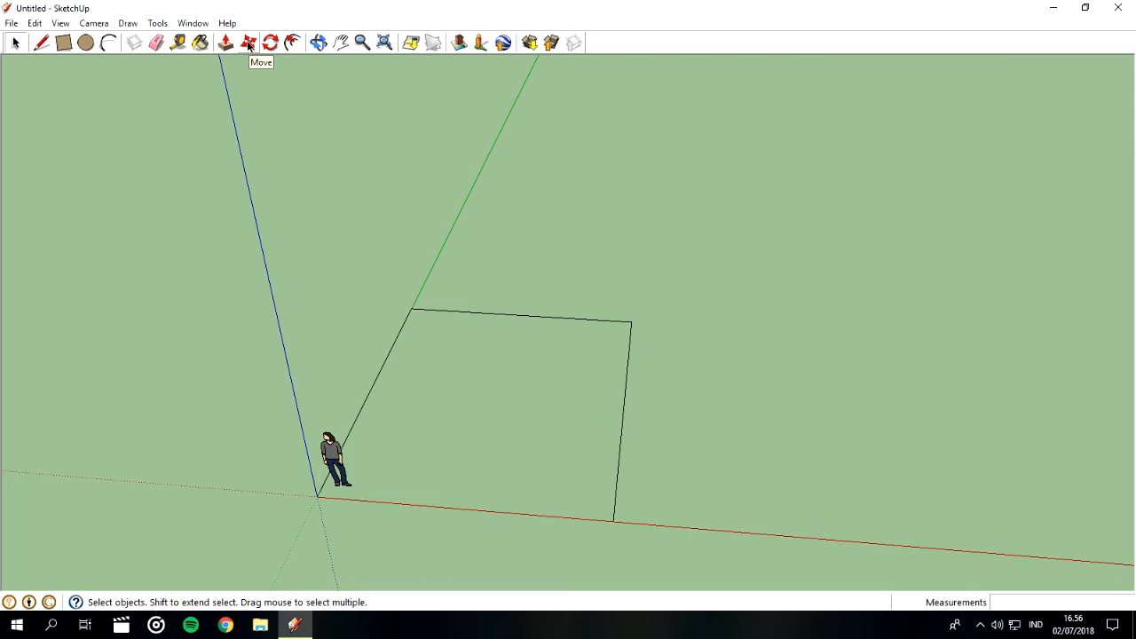
pyautogui.click(226, 42)
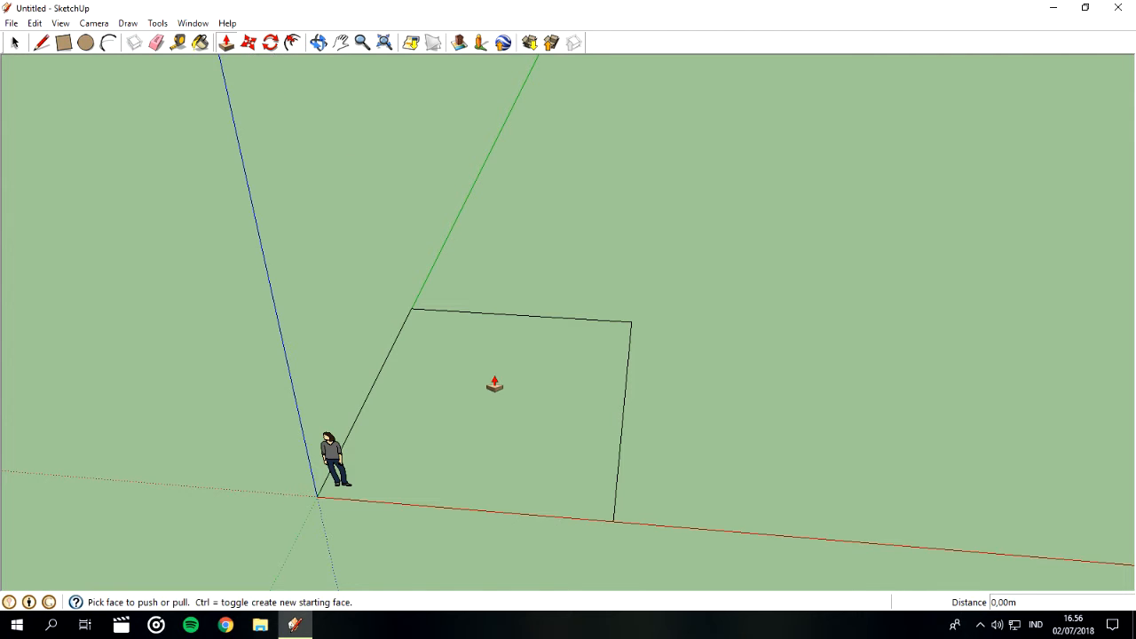
# Draw a rectangle of about 7.01 by 8.48 m from the open outline's far corner down to the red axis.
pyautogui.click(63, 42)
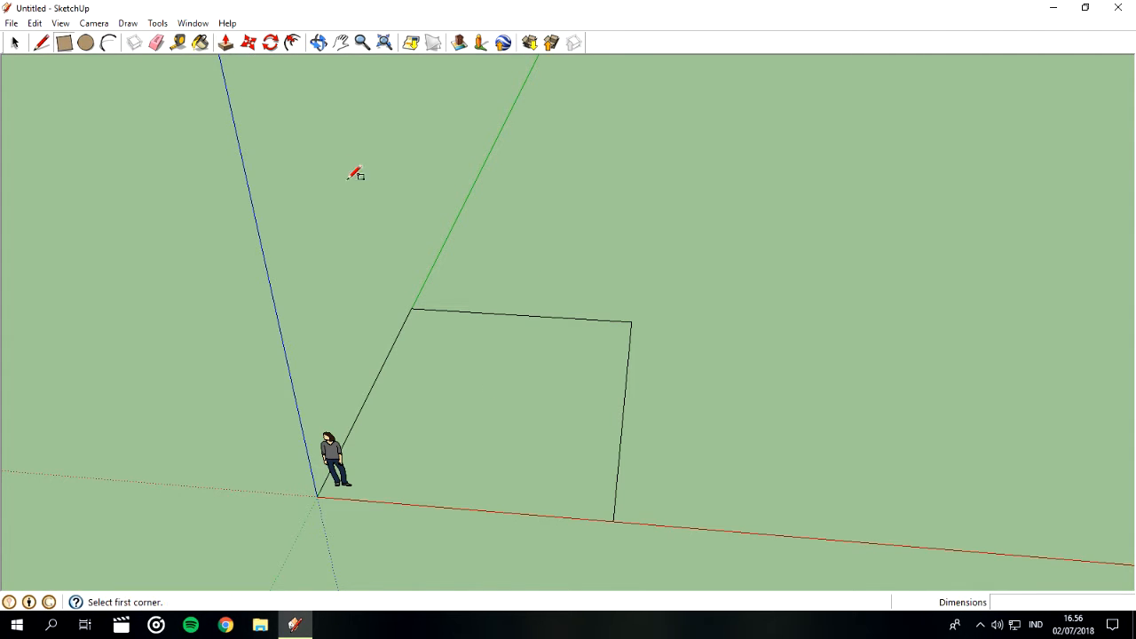
pyautogui.click(631, 321)
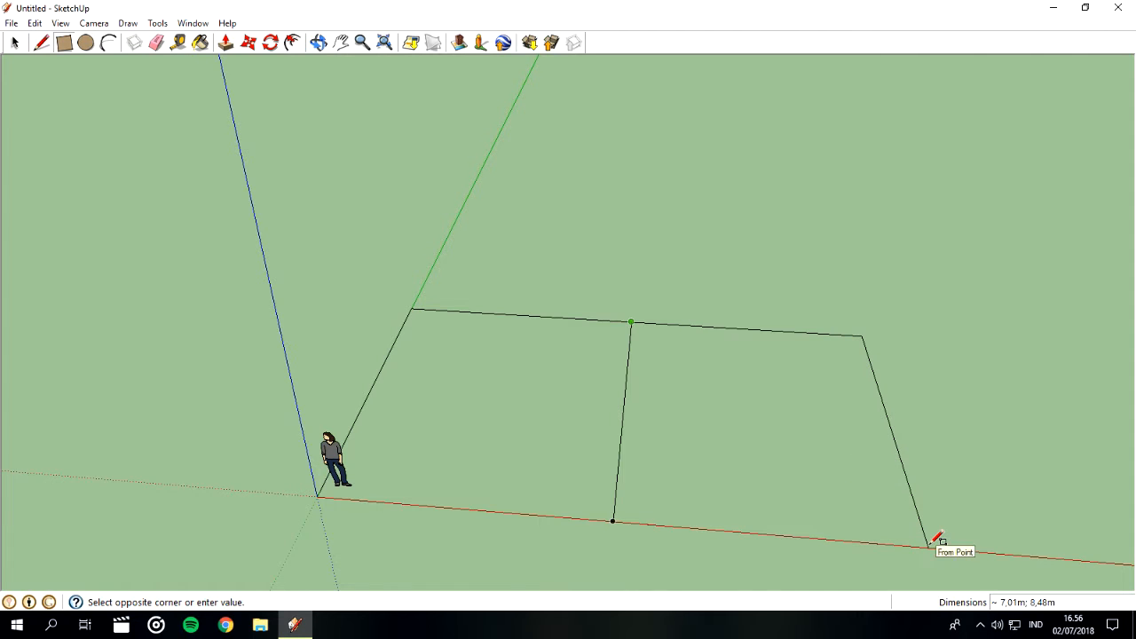
pyautogui.click(928, 547)
pyautogui.click(14, 42)
pyautogui.moveTo(353, 224); pyautogui.dragTo(498, 399)
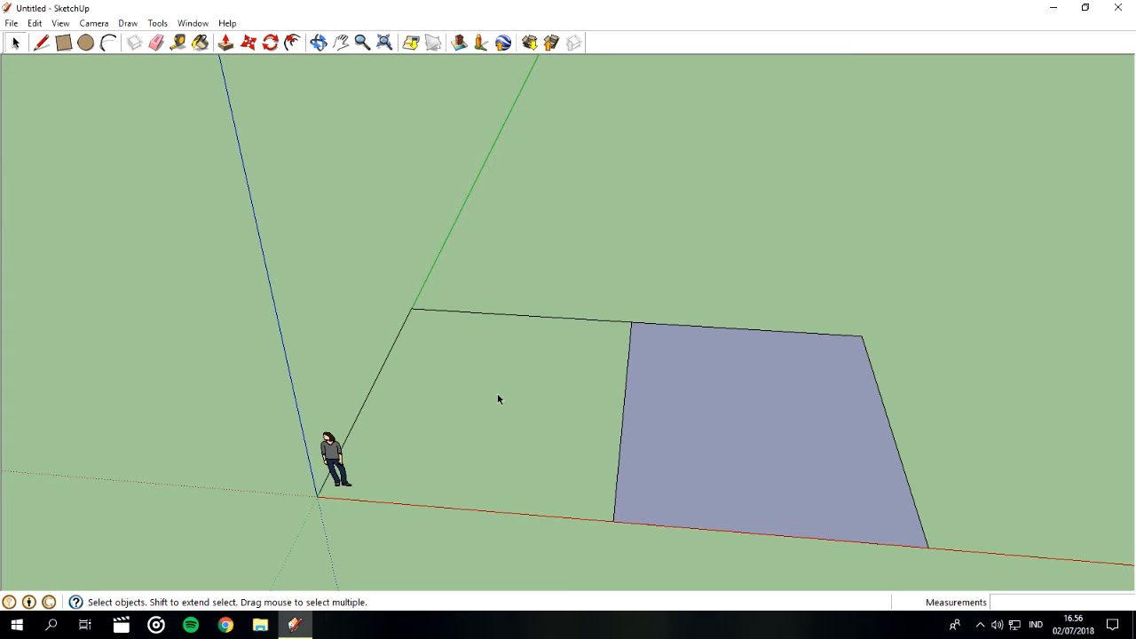
# Delete the leftover edges of the open outline beside the green axis, keeping the new rectangle.
pyautogui.click(494, 313)
pyautogui.press('Delete')
pyautogui.click(391, 360)
pyautogui.press('Delete')
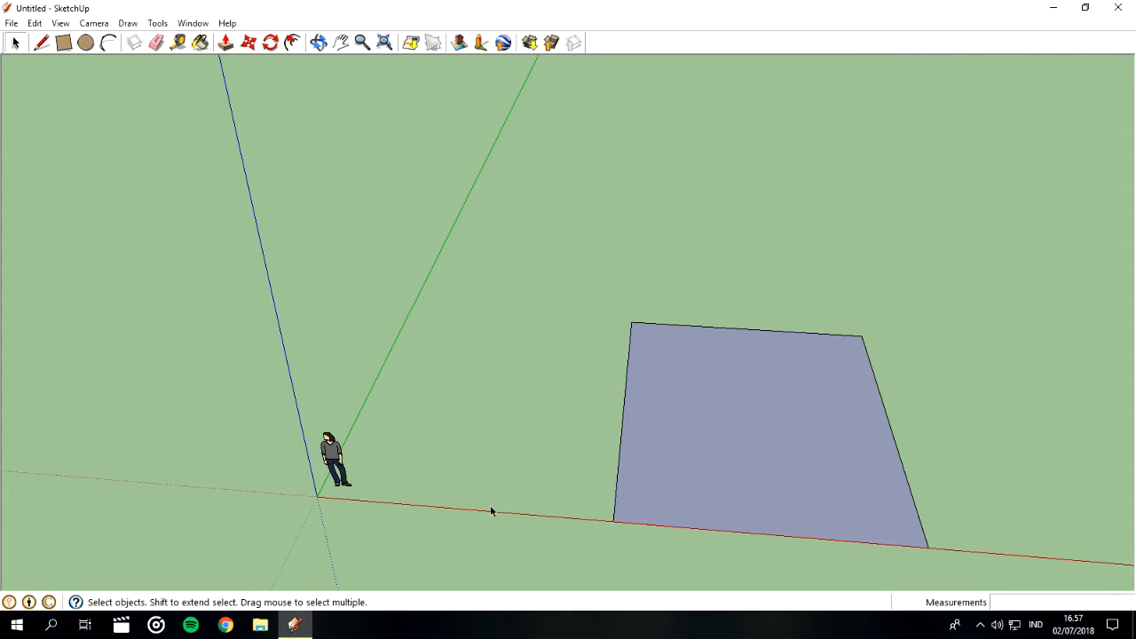
# Move the rectangle about 7.08 m along the red axis towards the origin, and adjust it to sit against the green axis.
pyautogui.click(782, 442)
pyautogui.moveTo(780, 390); pyautogui.dragTo(569, 380)
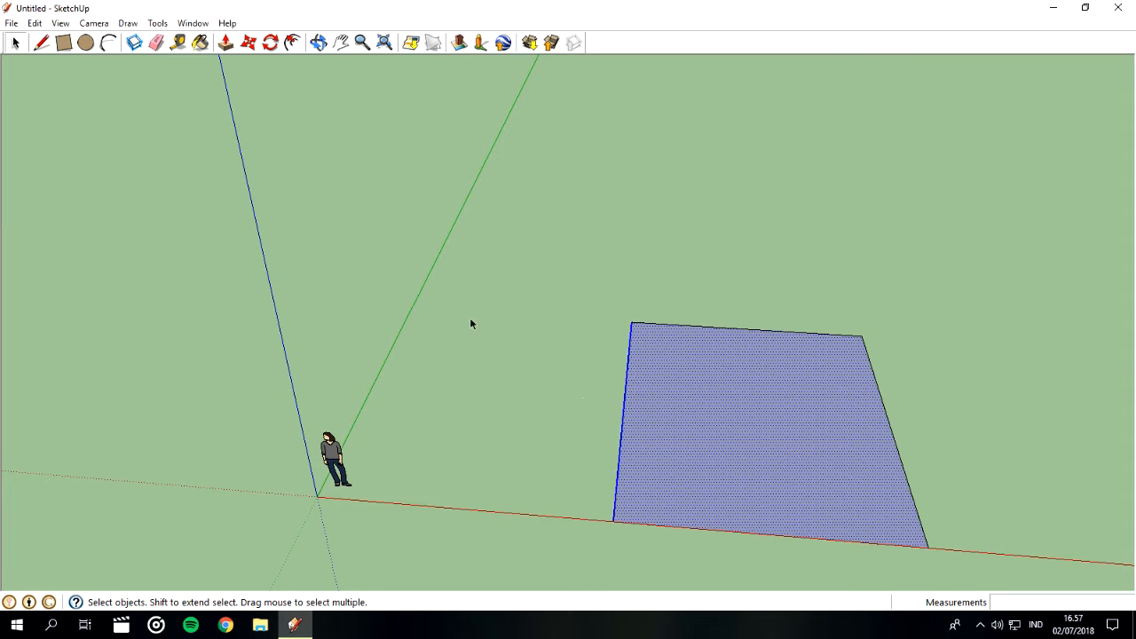
pyautogui.click(250, 43)
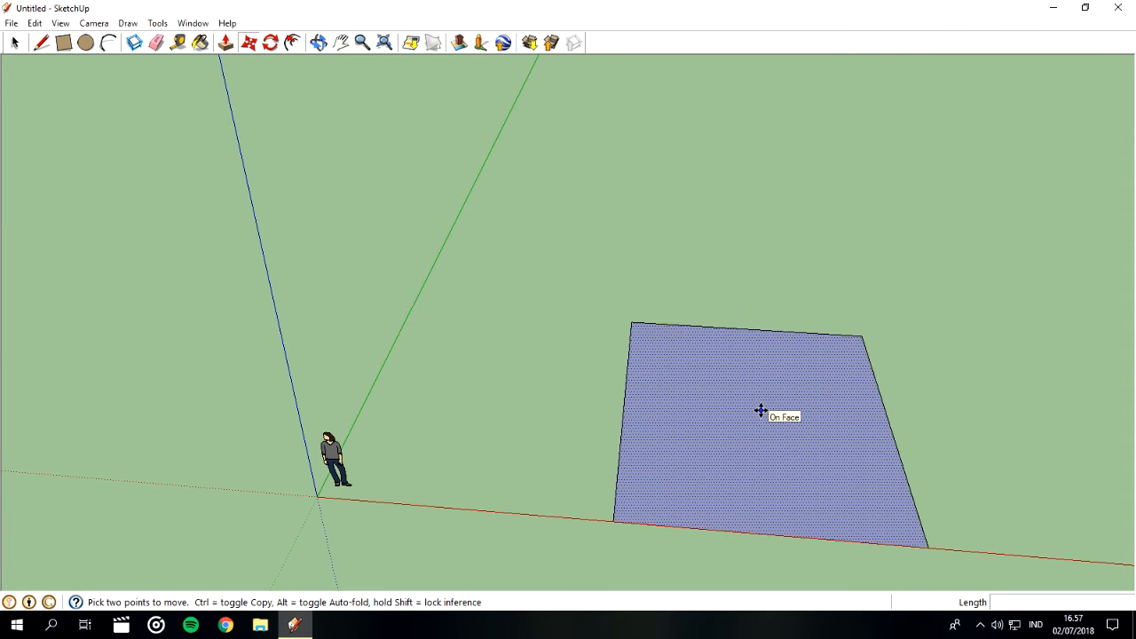
pyautogui.click(761, 408)
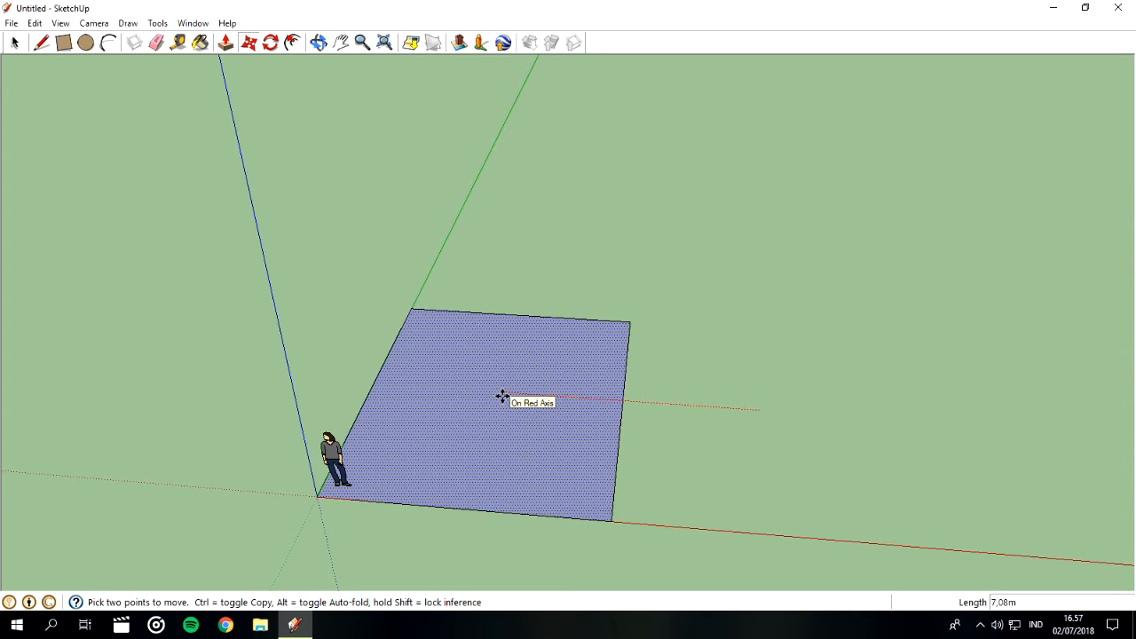
pyautogui.click(503, 396)
pyautogui.click(393, 376)
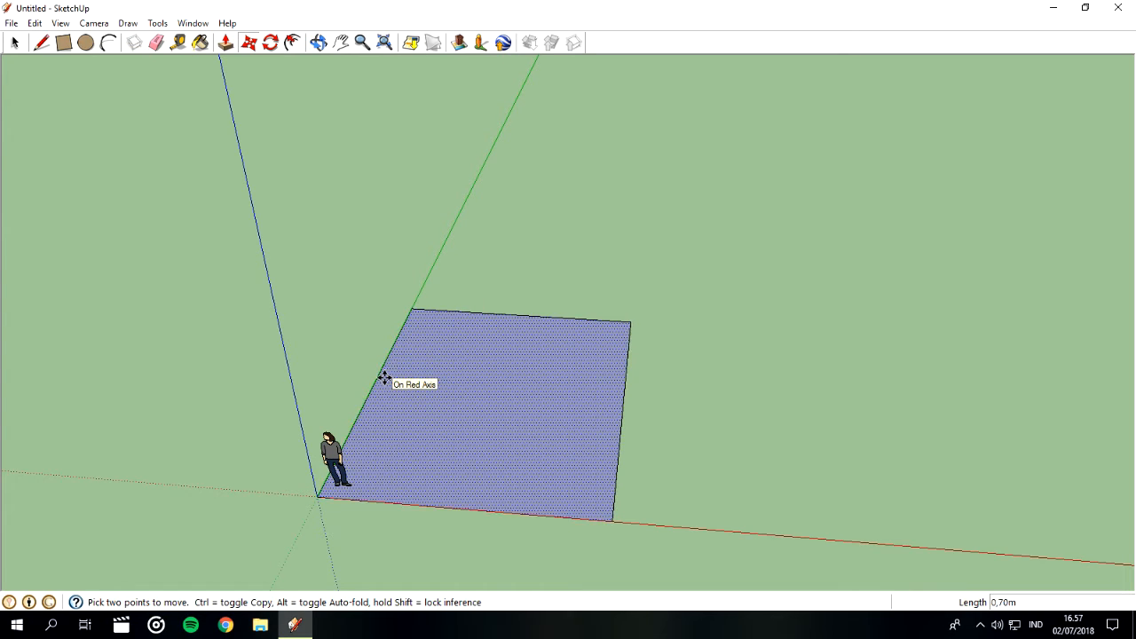
pyautogui.click(383, 379)
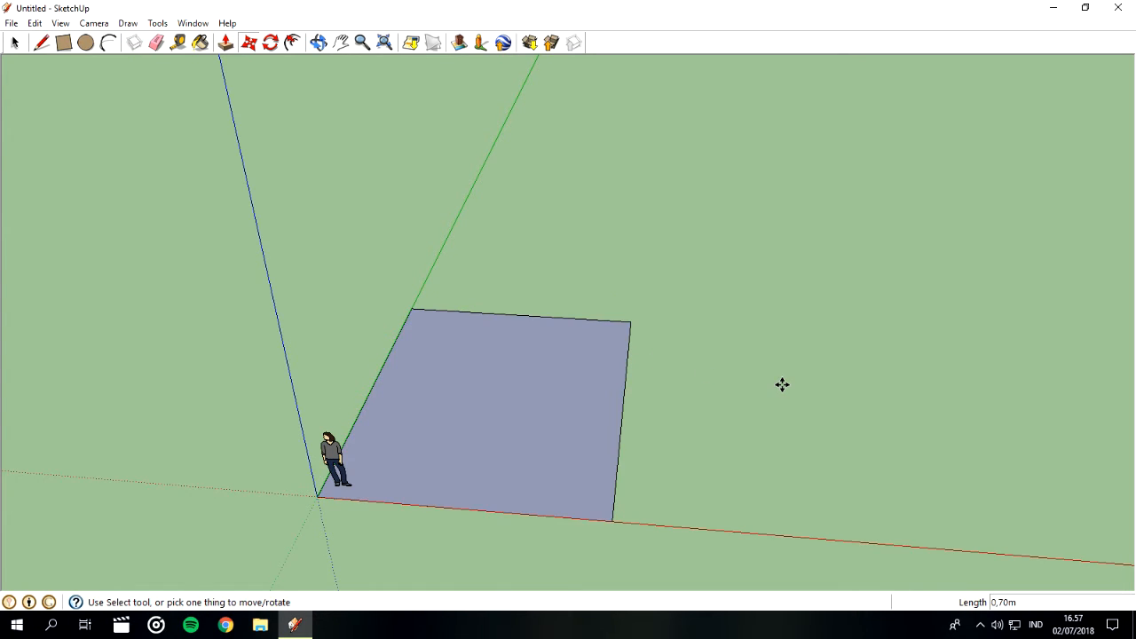
# Move the rectangle about 6.01 m diagonally away from the axes, and delete it together with its edges.
pyautogui.click(565, 396)
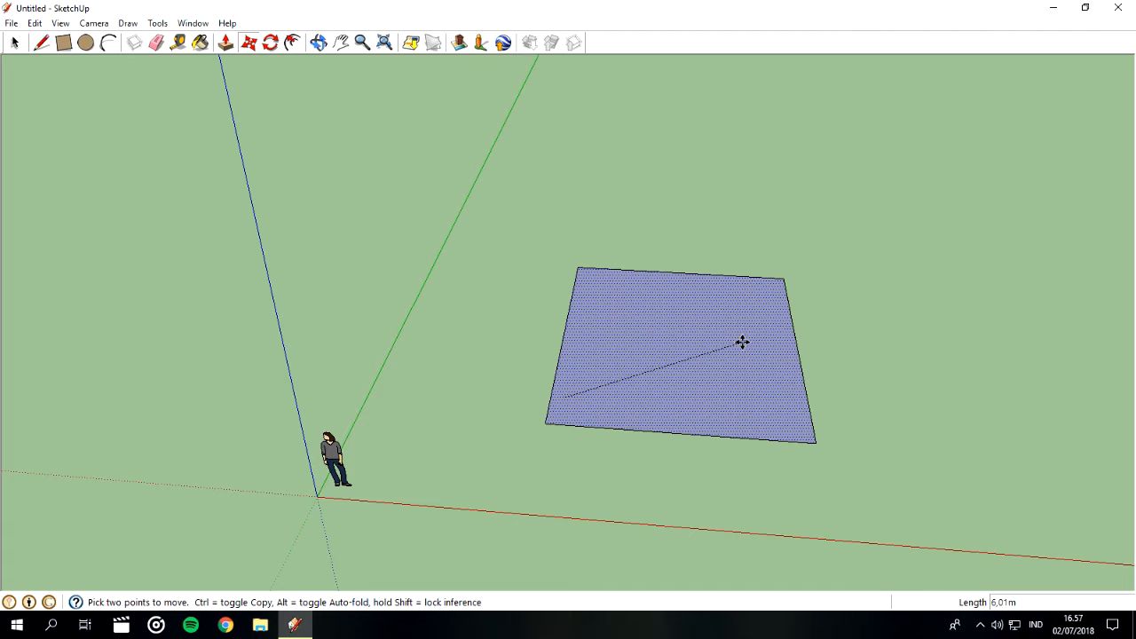
pyautogui.click(742, 342)
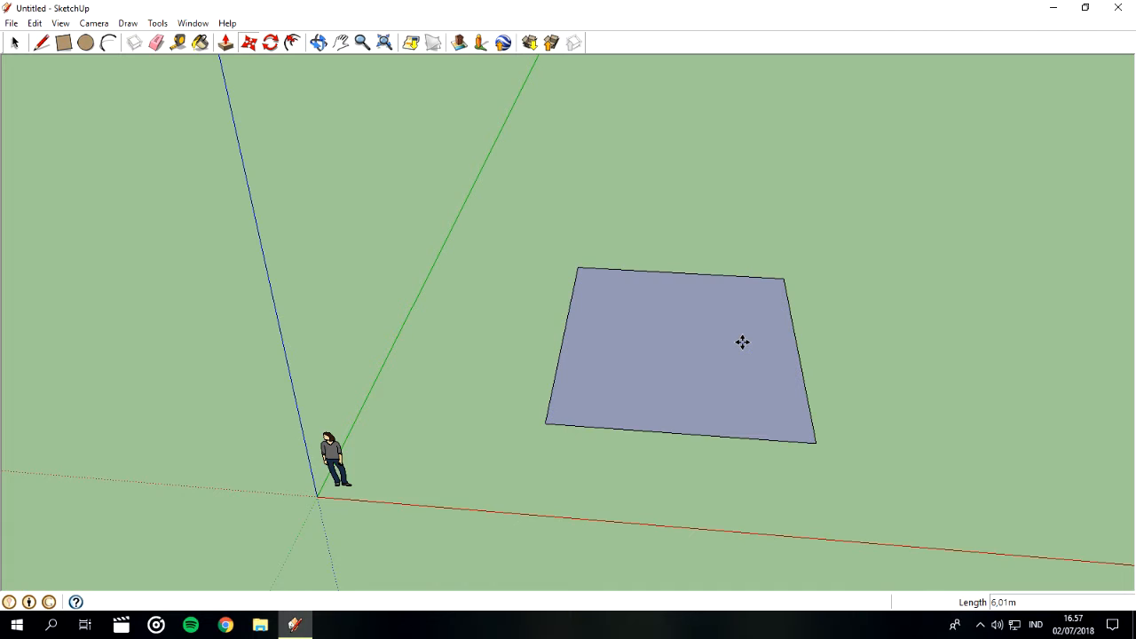
pyautogui.click(14, 43)
pyautogui.click(729, 340)
pyautogui.press('Delete')
pyautogui.moveTo(507, 229); pyautogui.dragTo(926, 487)
pyautogui.press('Delete')
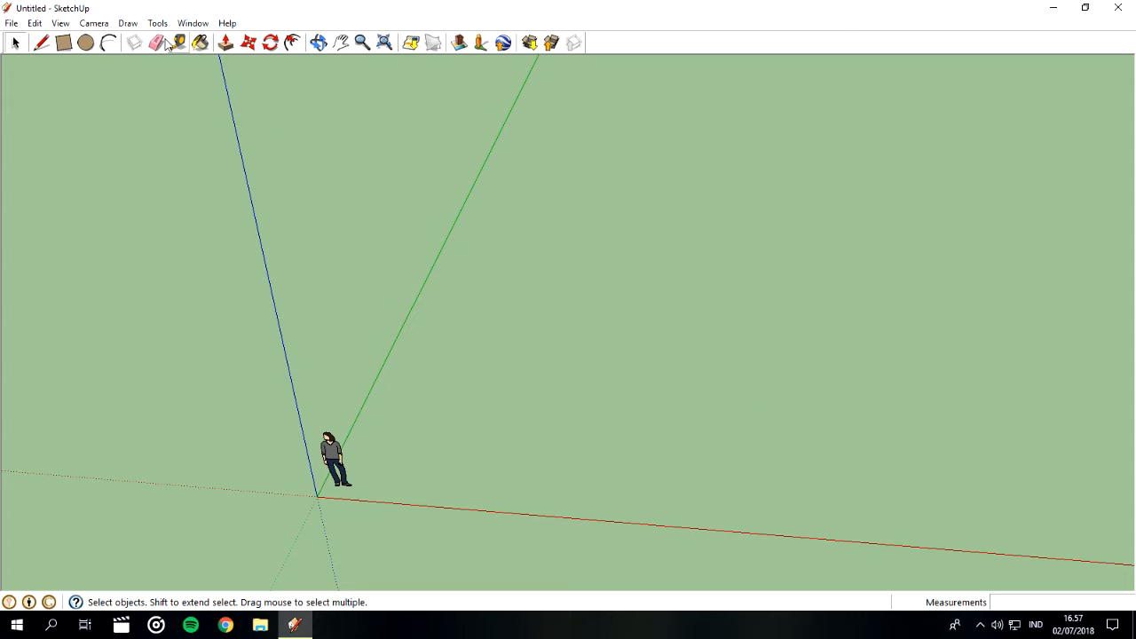
# Draw a square of about 11.13 by 11.13 m from the origin along the red and green axes.
pyautogui.click(64, 42)
pyautogui.click(318, 495)
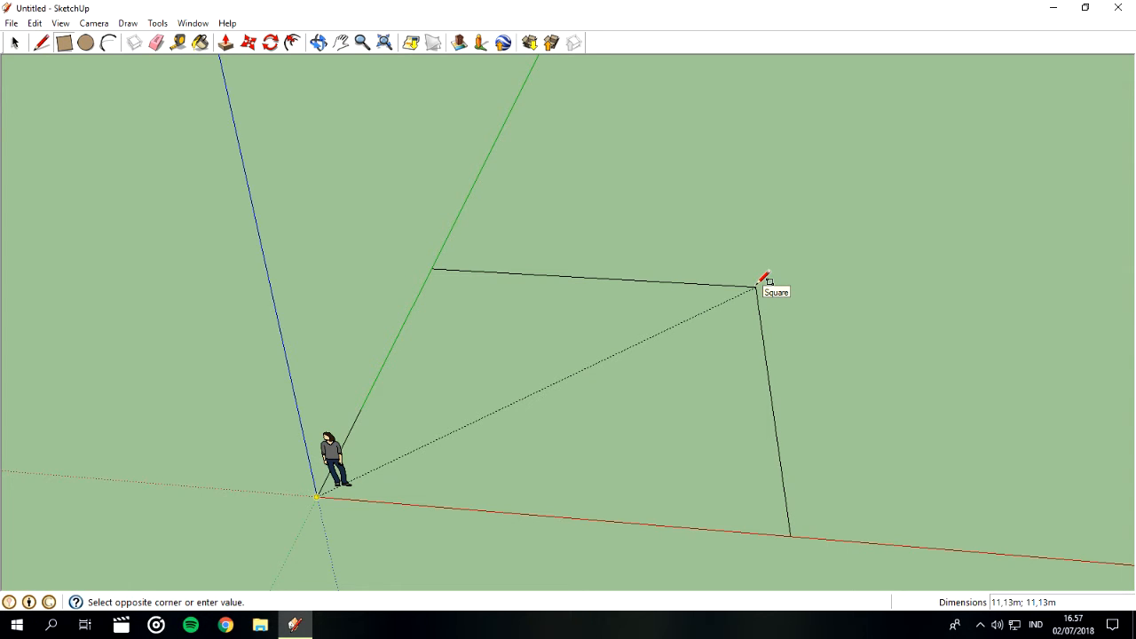
pyautogui.click(757, 285)
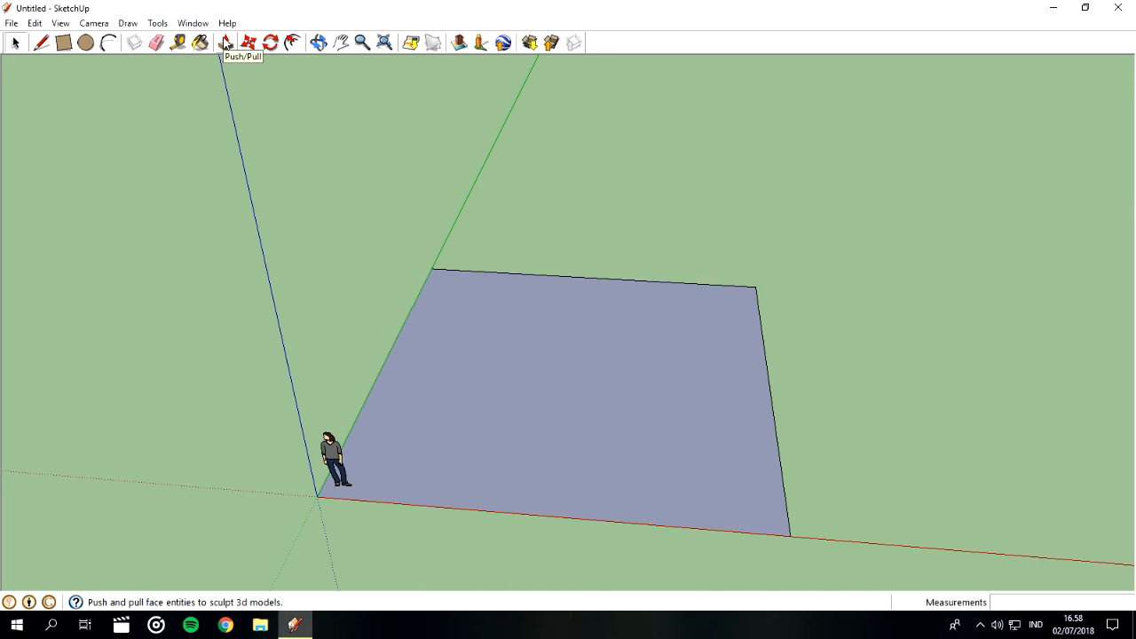
# Pull the square face up by about 0.96 m with Push/Pull.
pyautogui.click(225, 44)
pyautogui.click(569, 368)
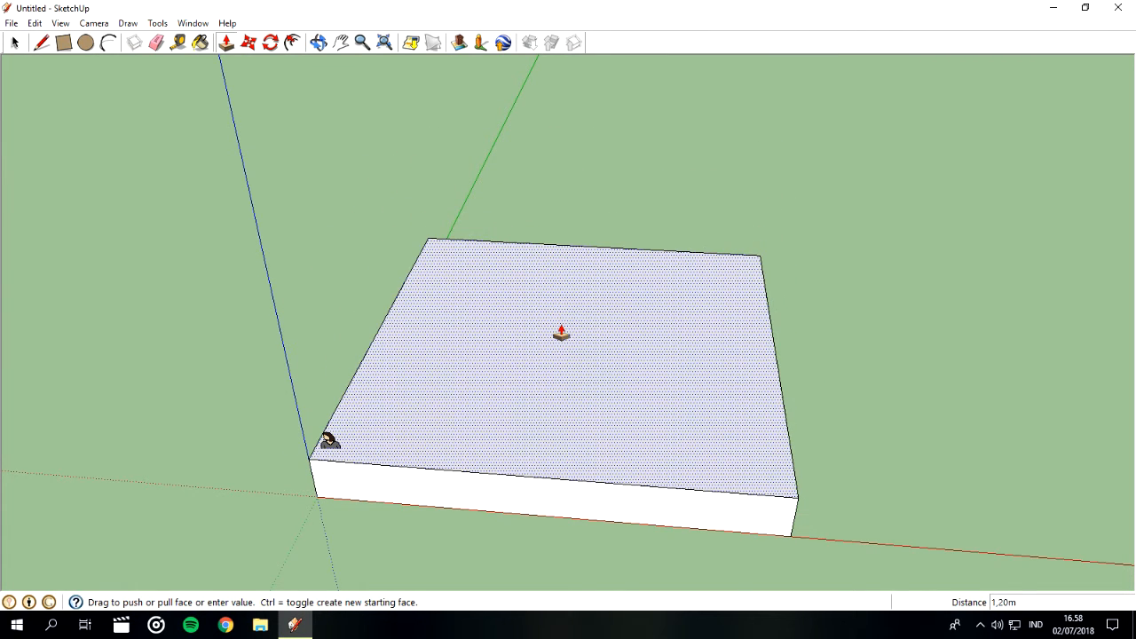
pyautogui.click(328, 443)
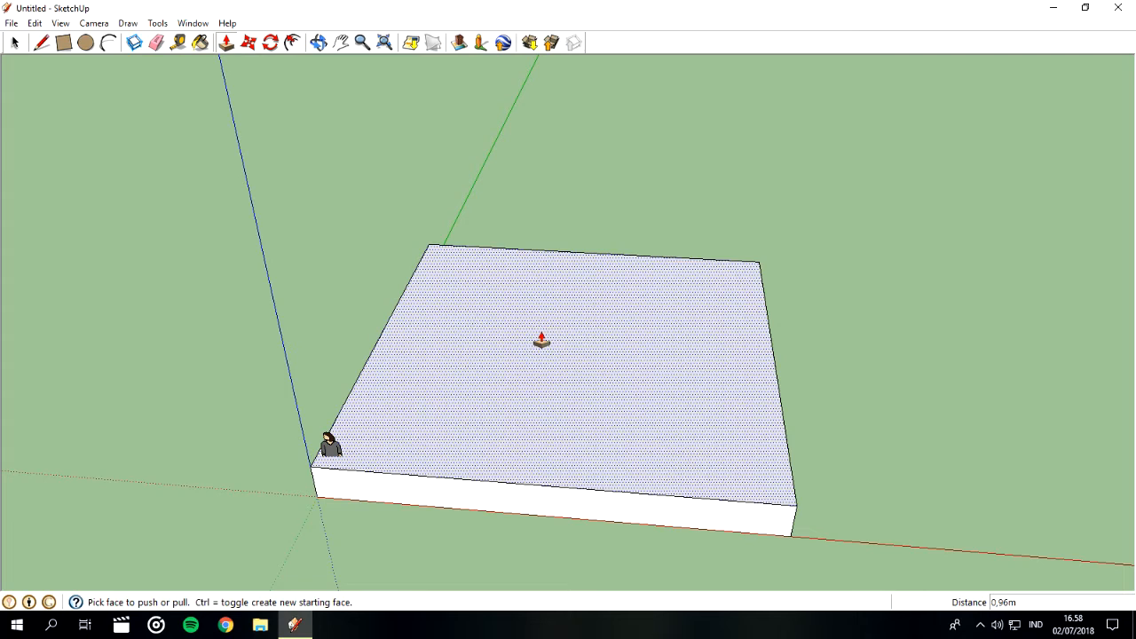
pyautogui.click(17, 43)
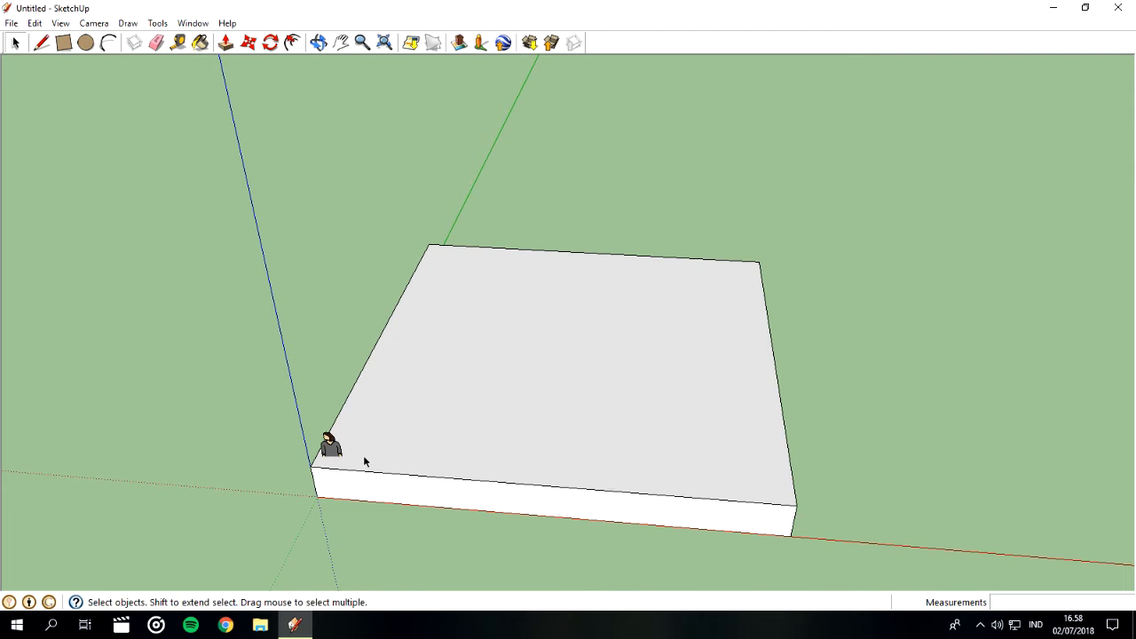
# Move the standing figure about 1.02 m out of the slab to the ground beside the origin corner.
pyautogui.click(247, 49)
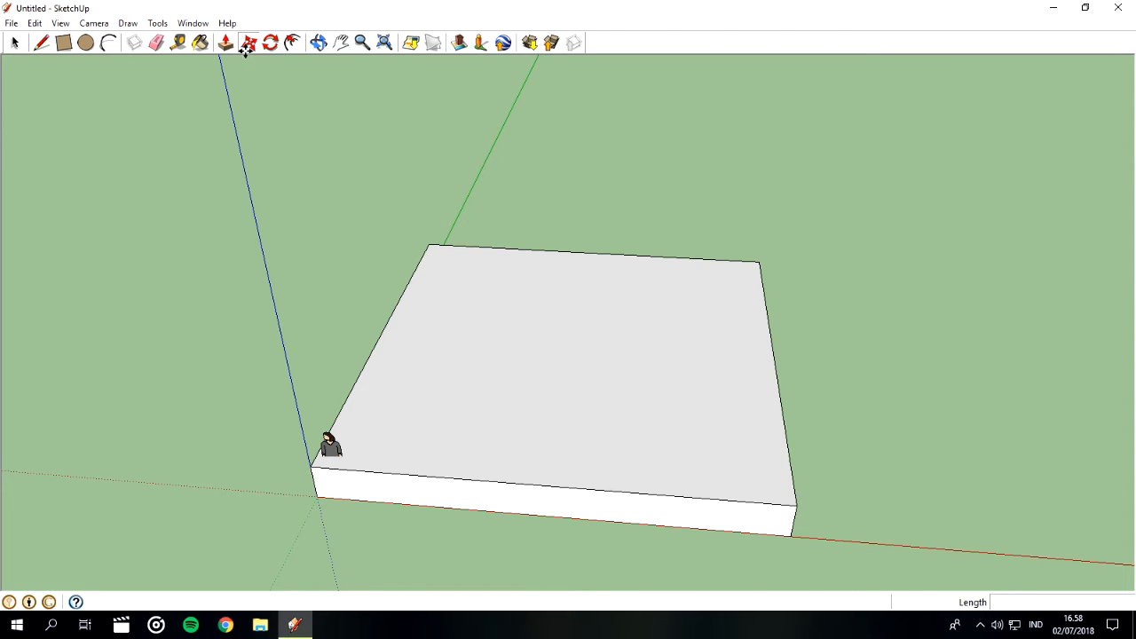
pyautogui.click(336, 447)
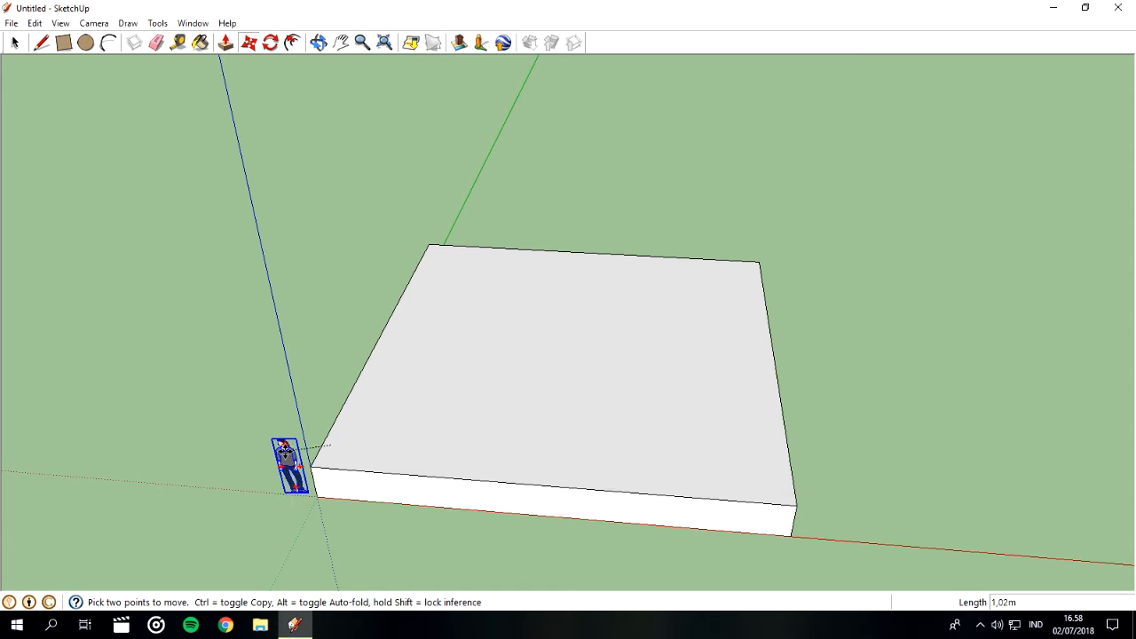
pyautogui.click(328, 445)
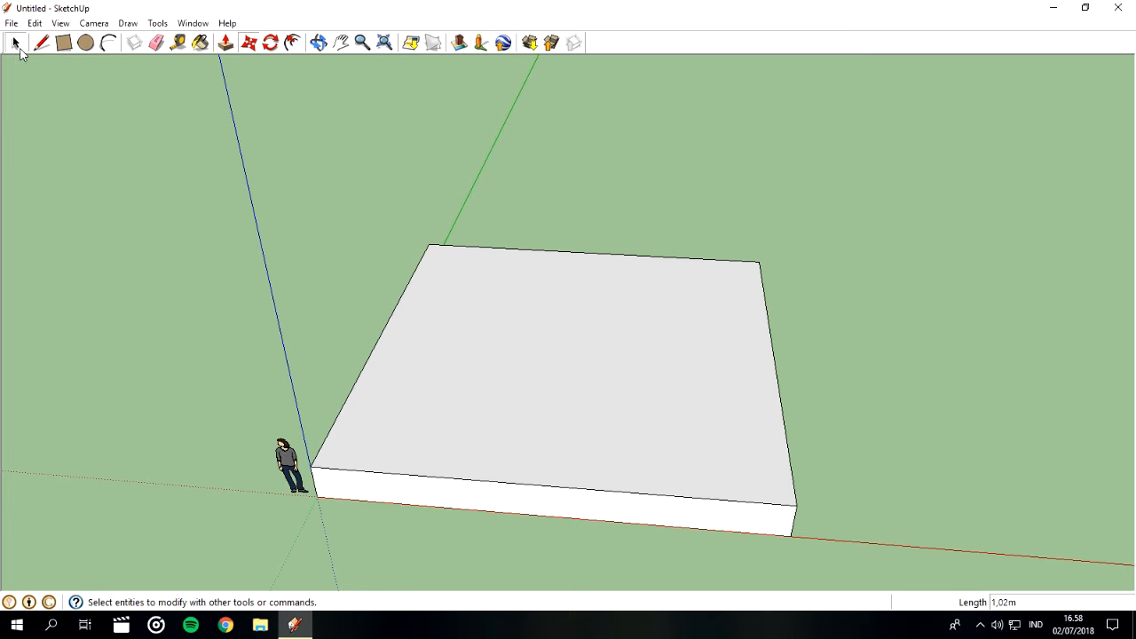
# Pull the slab's top face up by about a further 3.91 m with Push/Pull.
pyautogui.click(226, 43)
pyautogui.moveTo(566, 381); pyautogui.dragTo(550, 252)
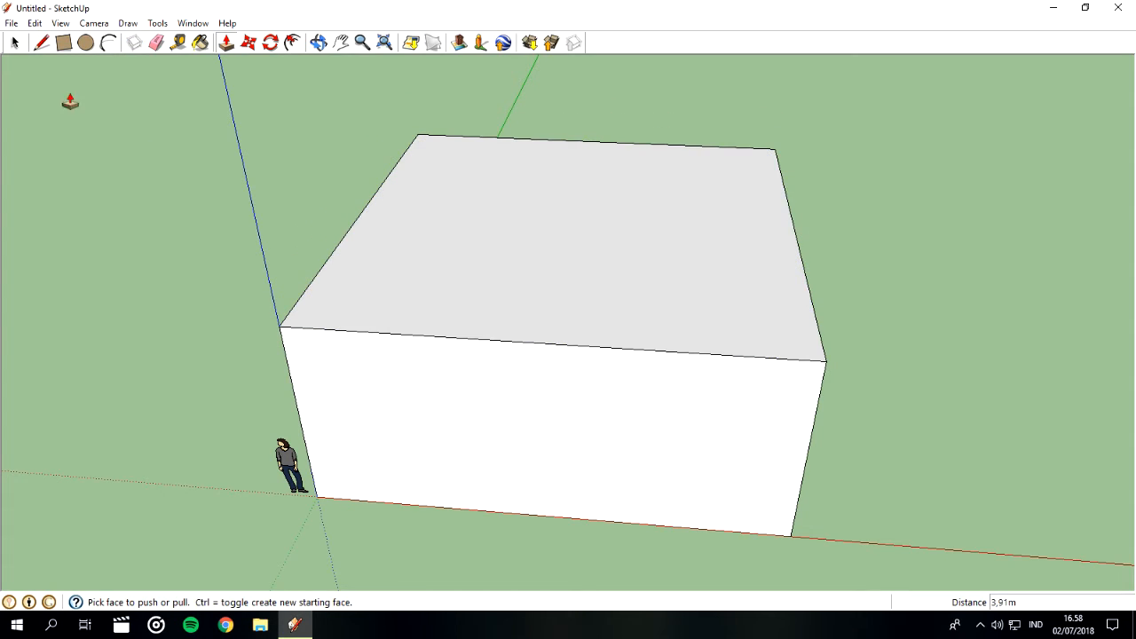
pyautogui.click(15, 44)
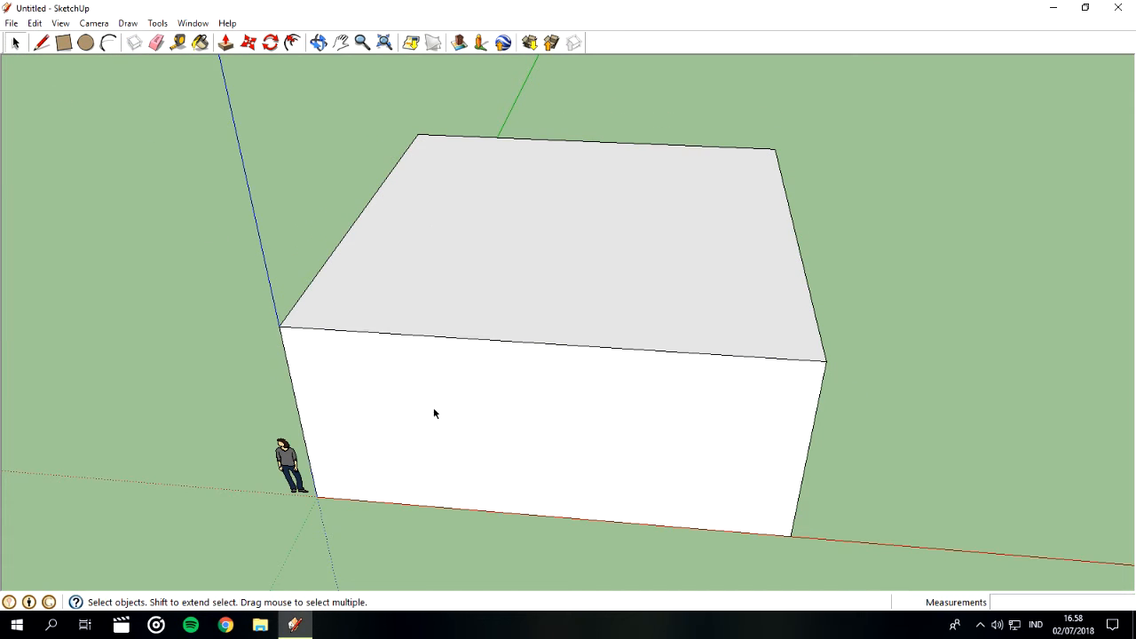
# Offset the box's top face outline inward to form a smaller inner square with an even border.
pyautogui.click(320, 44)
pyautogui.moveTo(725, 363); pyautogui.dragTo(837, 367)
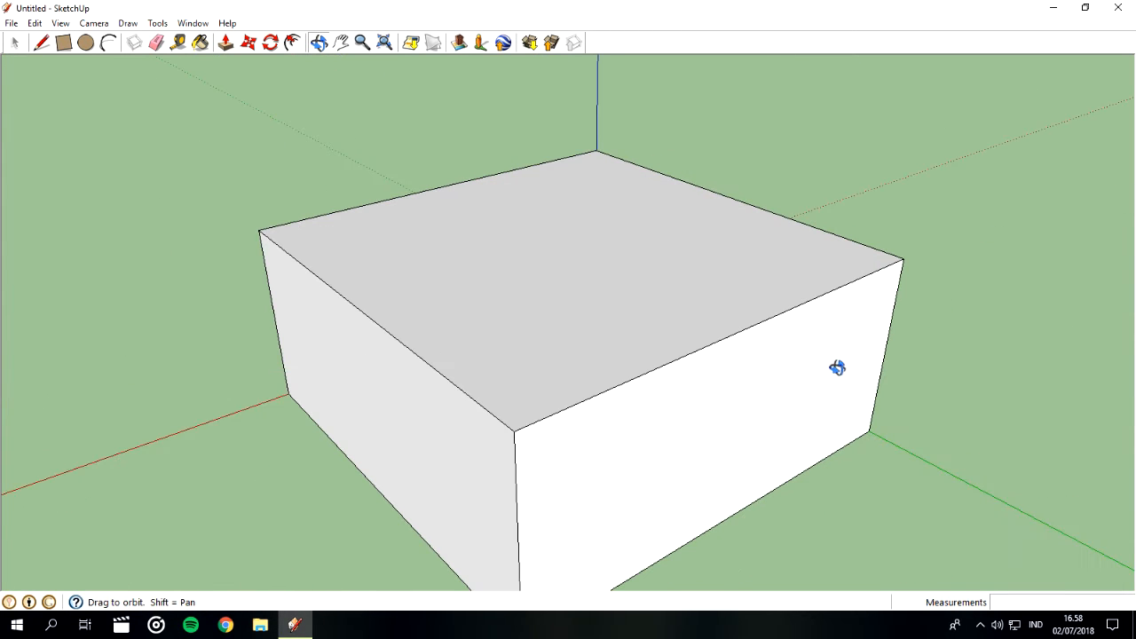
pyautogui.moveTo(418, 204)
pyautogui.mouseDown()
pyautogui.moveTo(524, 352)
pyautogui.moveTo(680, 330)
pyautogui.moveTo(749, 294)
pyautogui.moveTo(475, 313)
pyautogui.moveTo(426, 329)
pyautogui.moveTo(484, 355)
pyautogui.mouseUp()
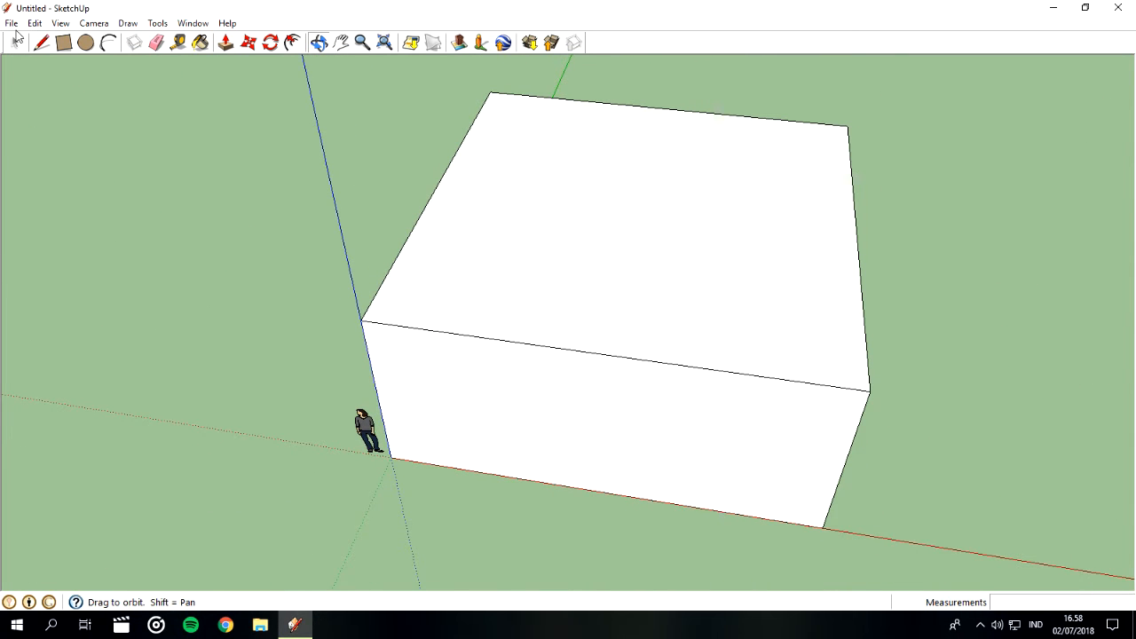
pyautogui.click(16, 50)
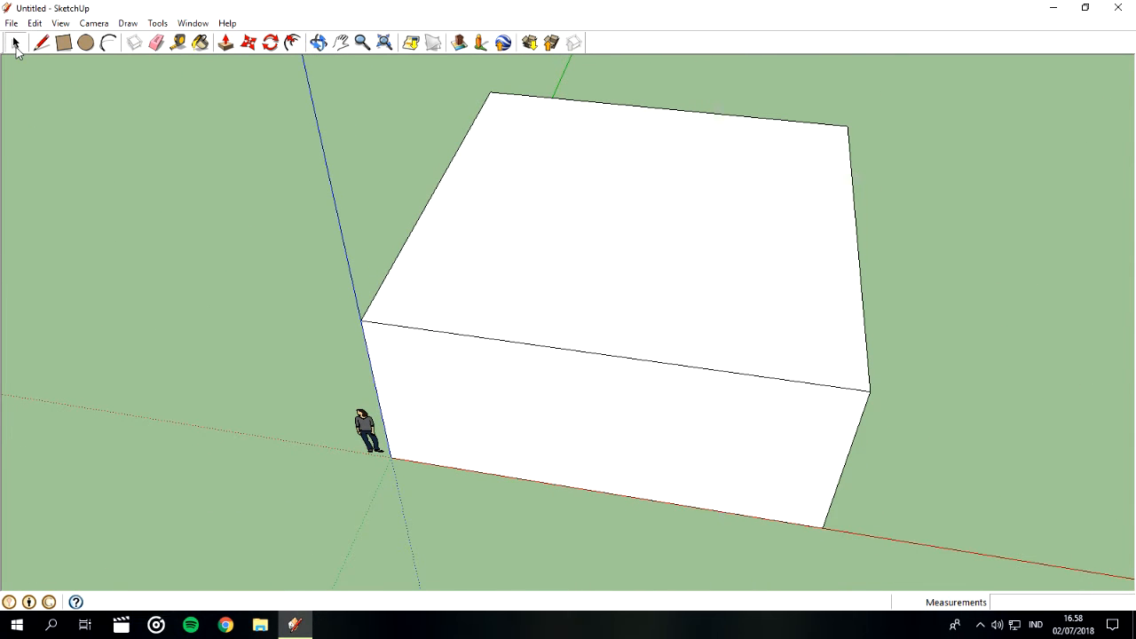
pyautogui.click(294, 45)
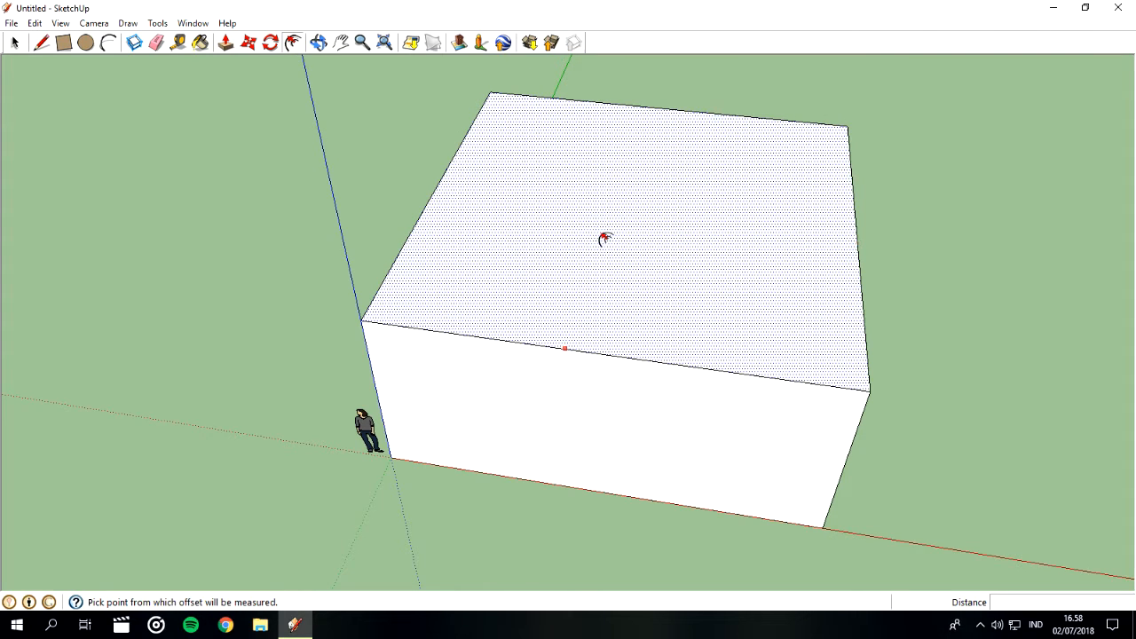
pyautogui.click(748, 221)
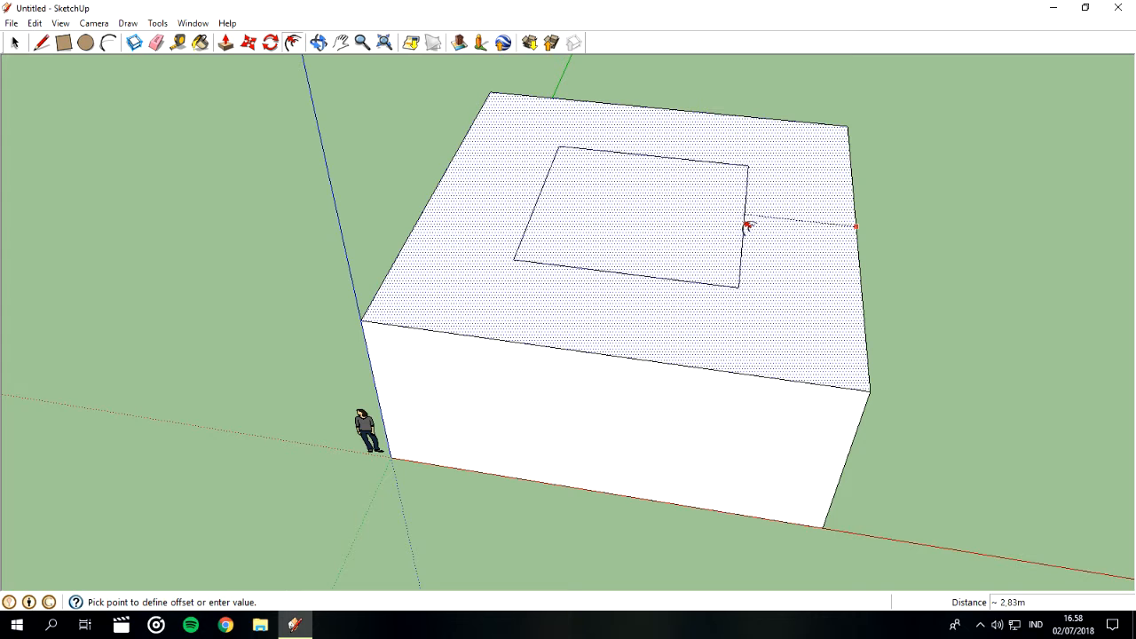
pyautogui.click(814, 235)
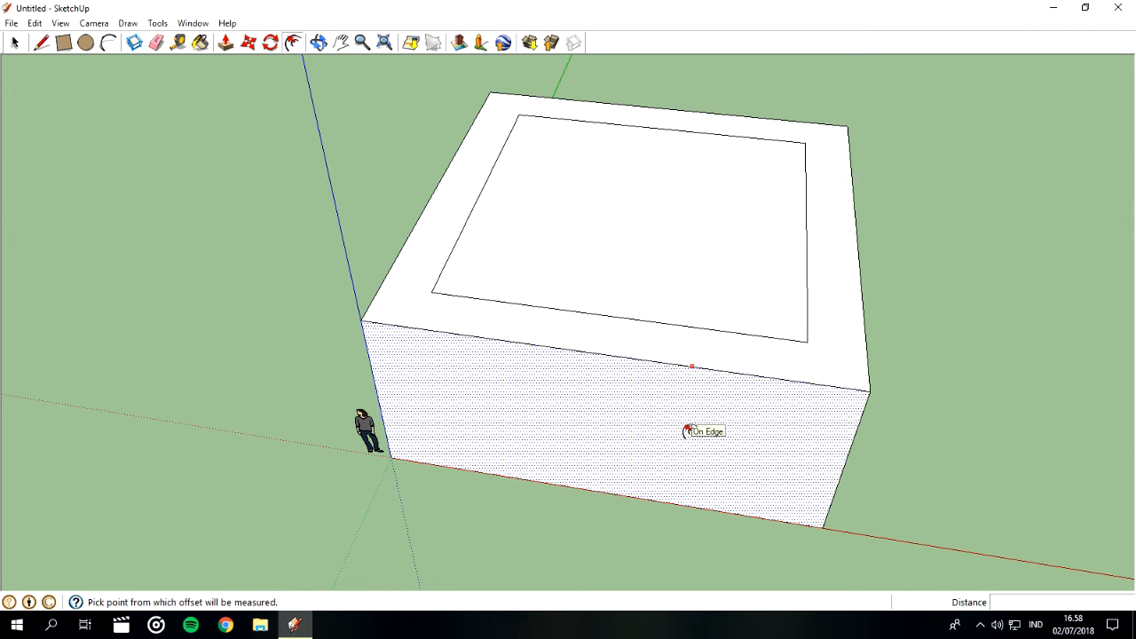
# Offset the front face outline inward to form a long inner rectangle on the wall along the red axis.
pyautogui.click(754, 431)
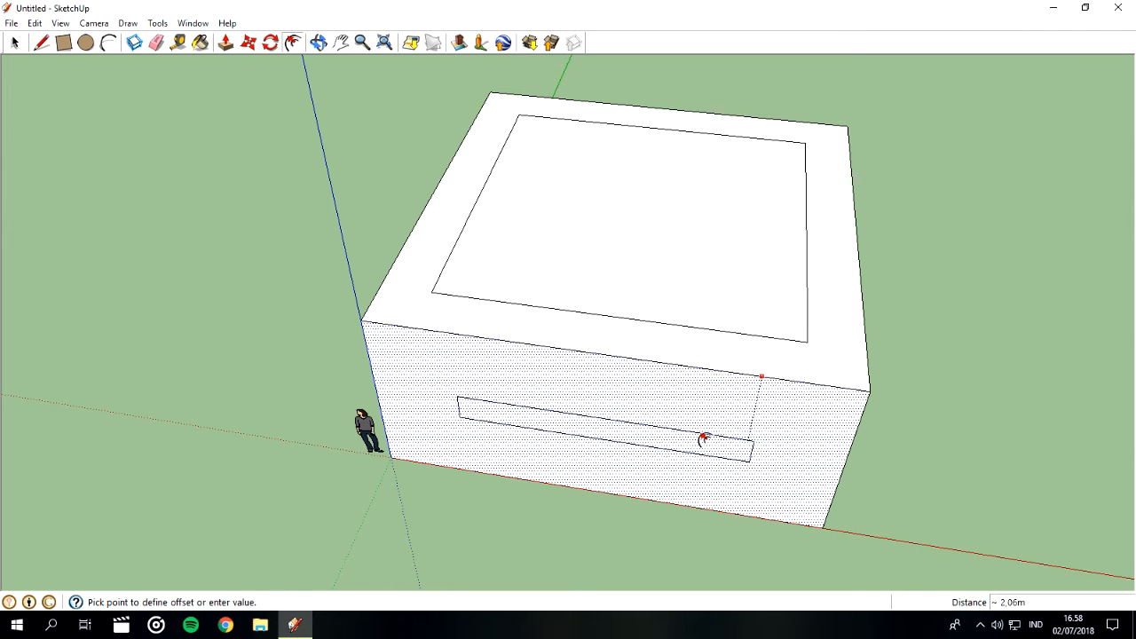
pyautogui.click(772, 422)
pyautogui.click(14, 43)
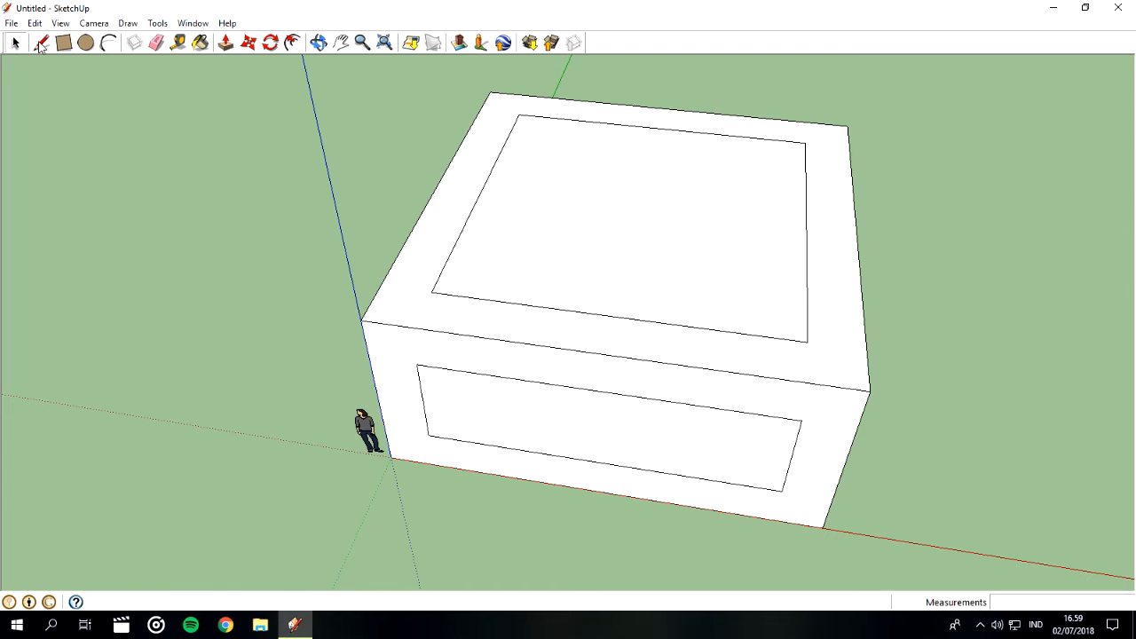
# Push the inner top square down by about 0.41 m and the inner front rectangle in by about 0.34 m.
pyautogui.click(225, 43)
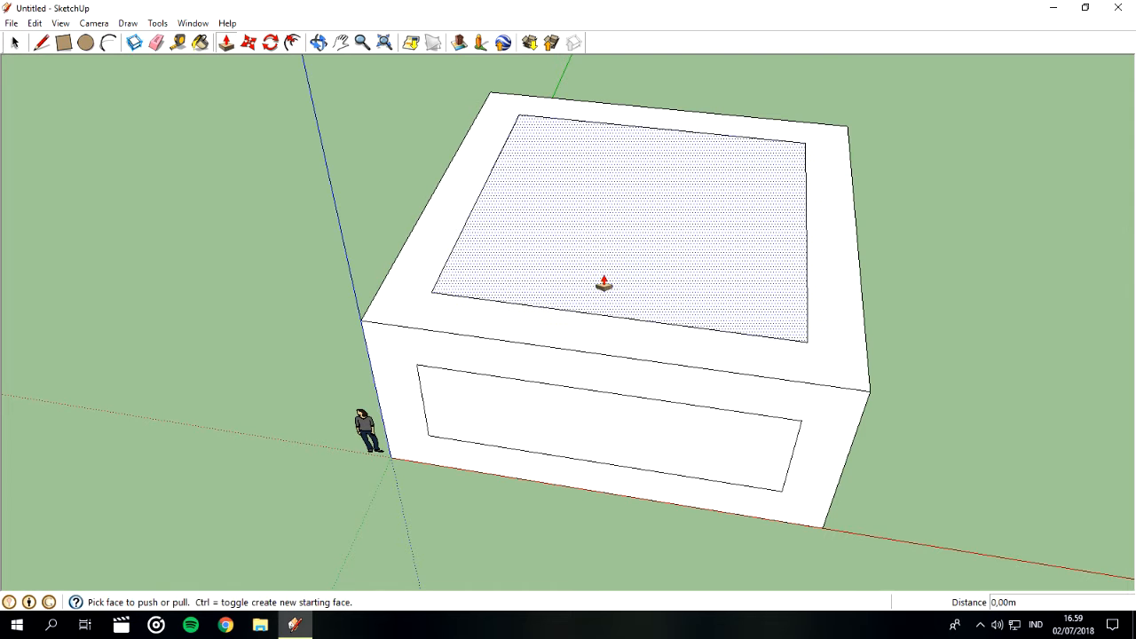
pyautogui.click(649, 218)
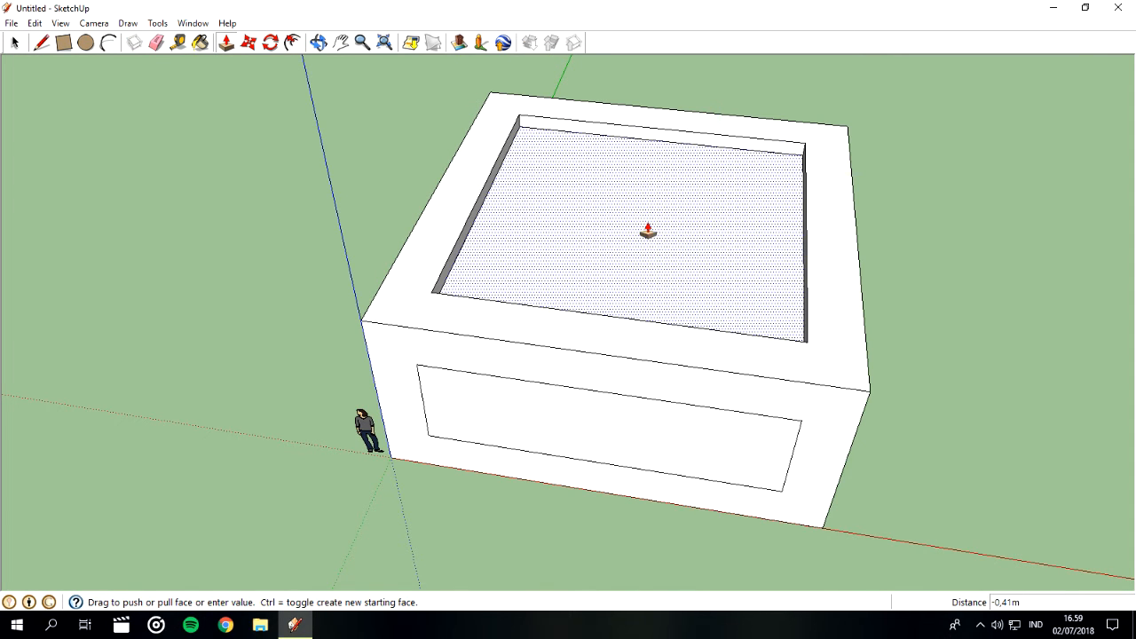
pyautogui.click(645, 229)
pyautogui.click(590, 437)
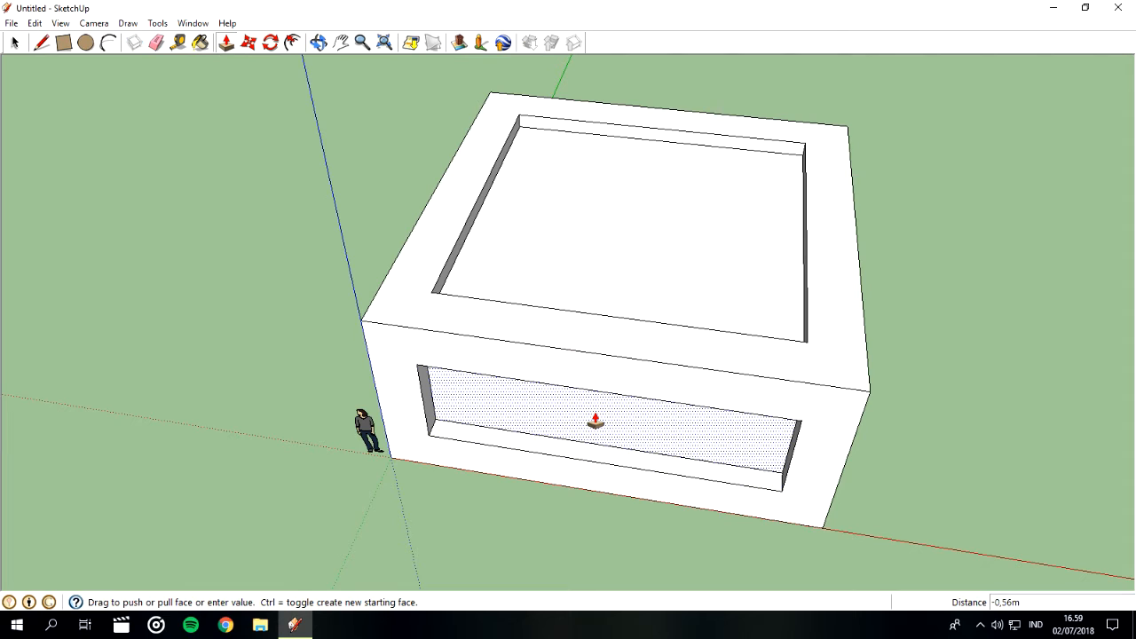
pyautogui.click(595, 428)
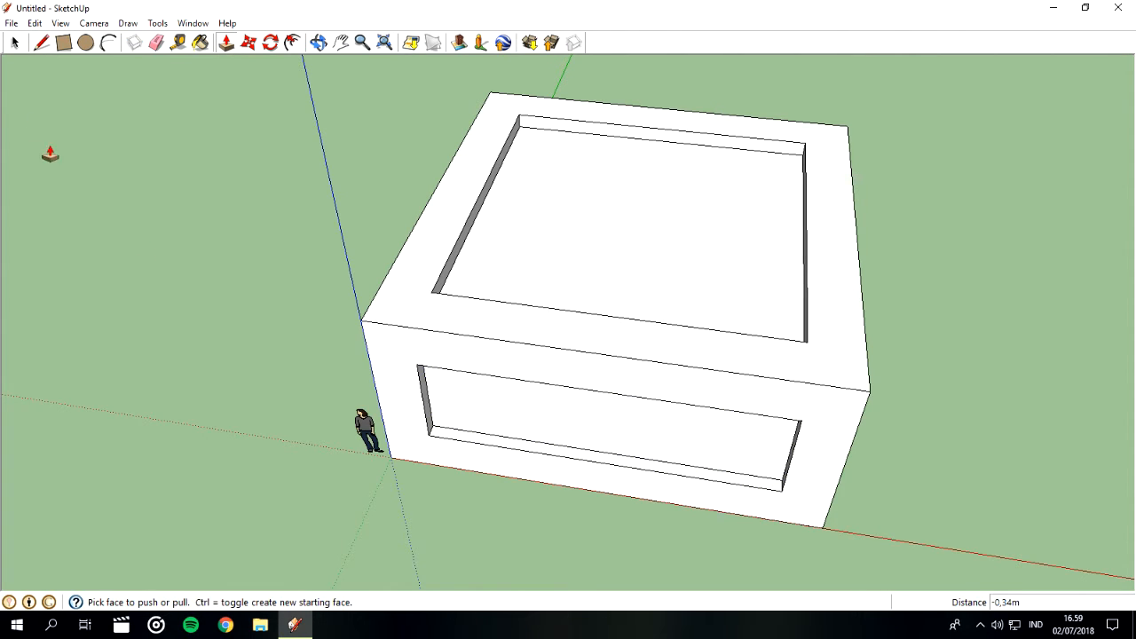
pyautogui.click(14, 44)
# Draw a vertical line about 2.53 m long across the middle of the front recess, from its upper to its lower edge.
pyautogui.click(48, 44)
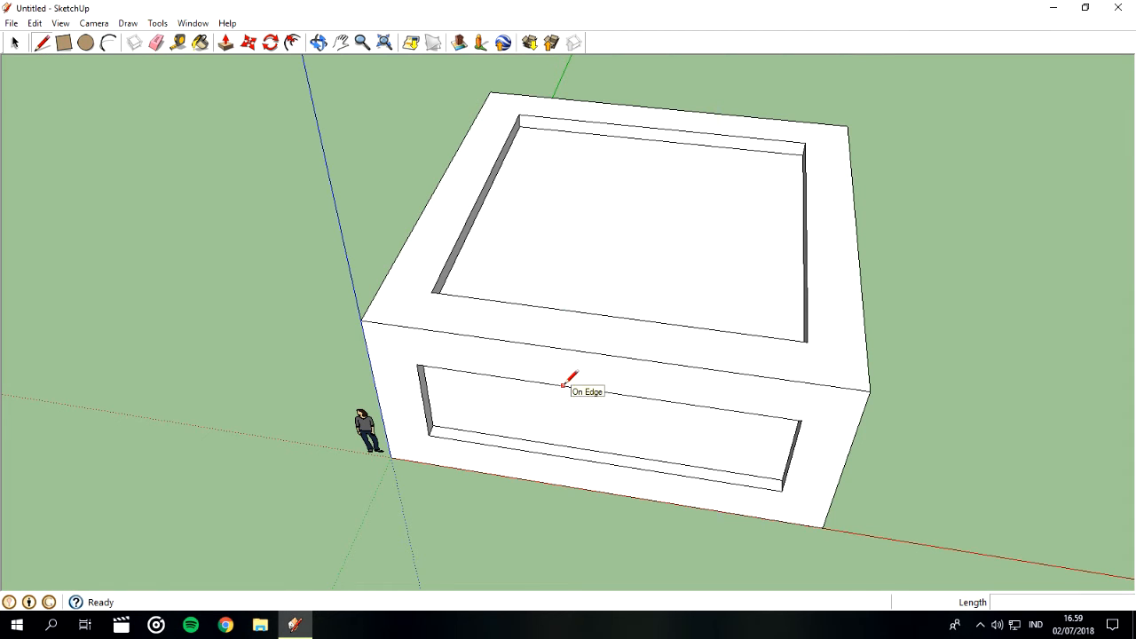
pyautogui.click(603, 392)
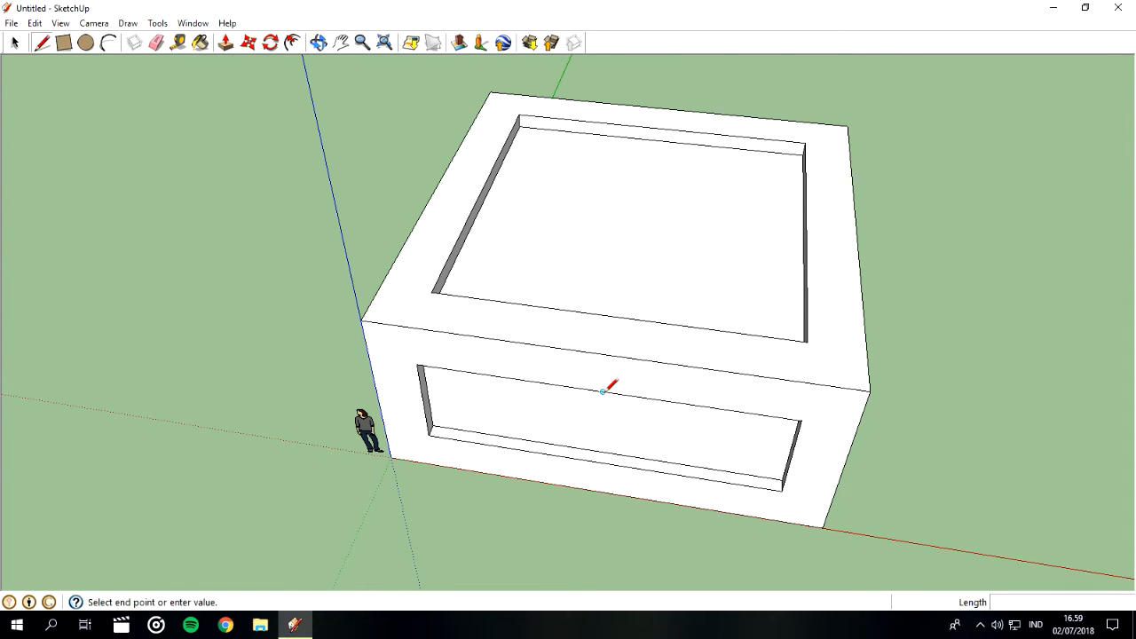
pyautogui.click(602, 461)
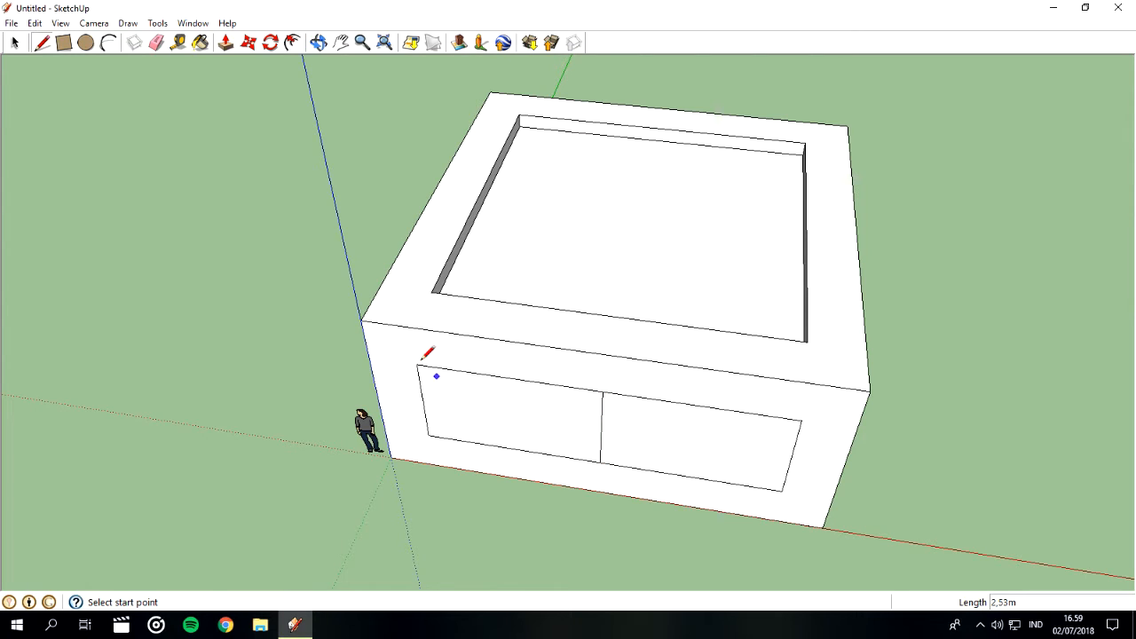
pyautogui.click(16, 43)
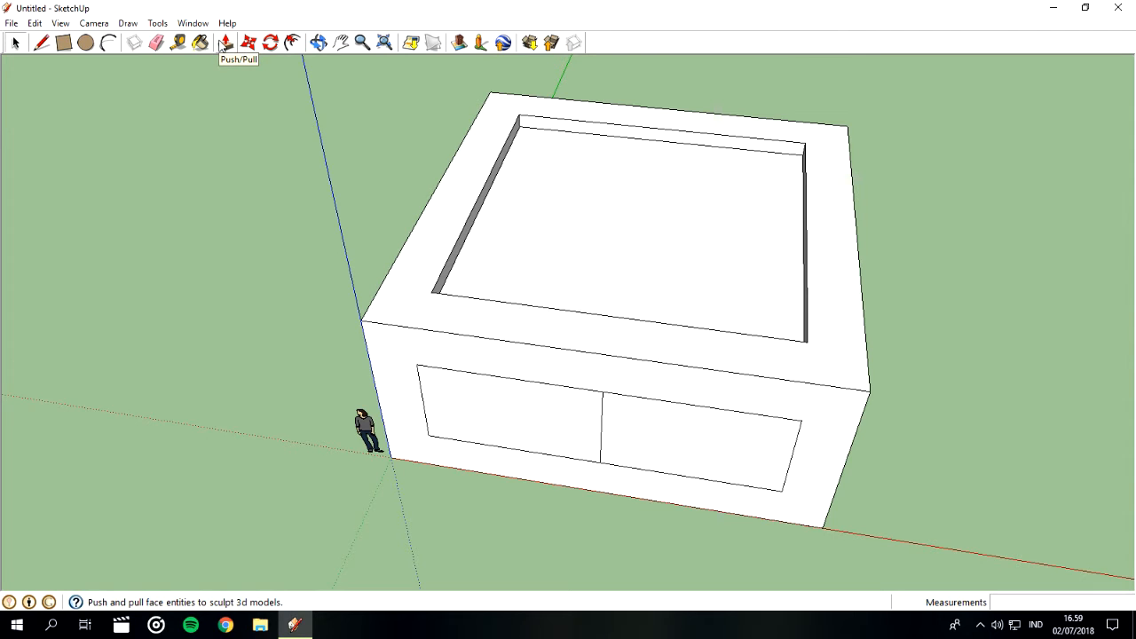
# Divide each half of the front rectangle with a vertical line about 2.53 m long, making four equal panels.
pyautogui.click(41, 43)
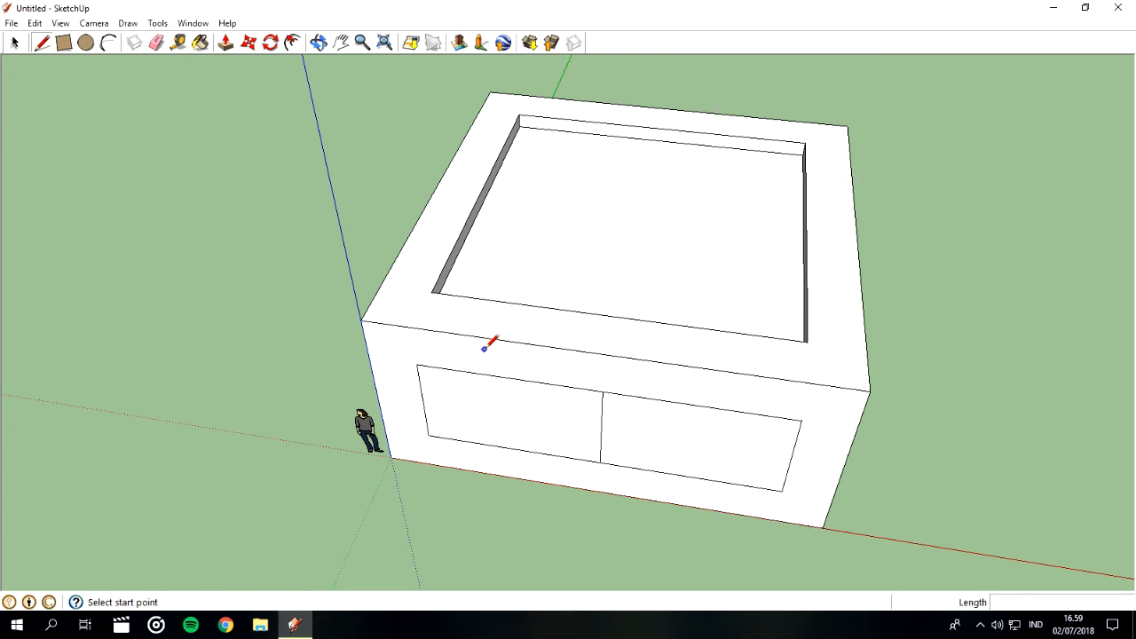
pyautogui.click(509, 377)
pyautogui.click(513, 448)
pyautogui.click(701, 407)
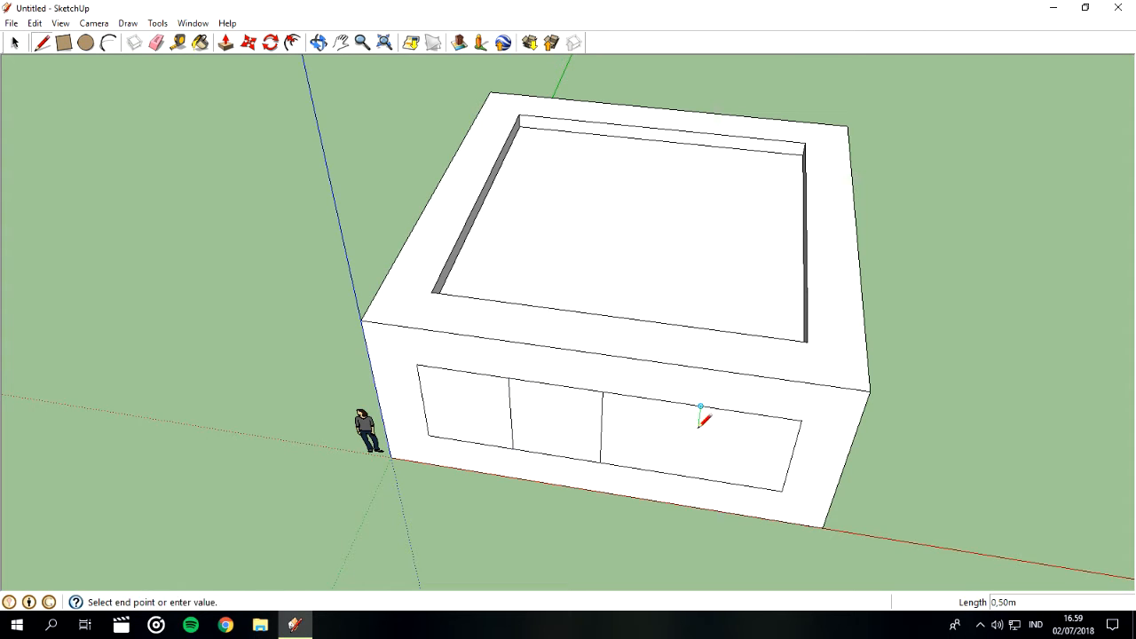
pyautogui.click(691, 477)
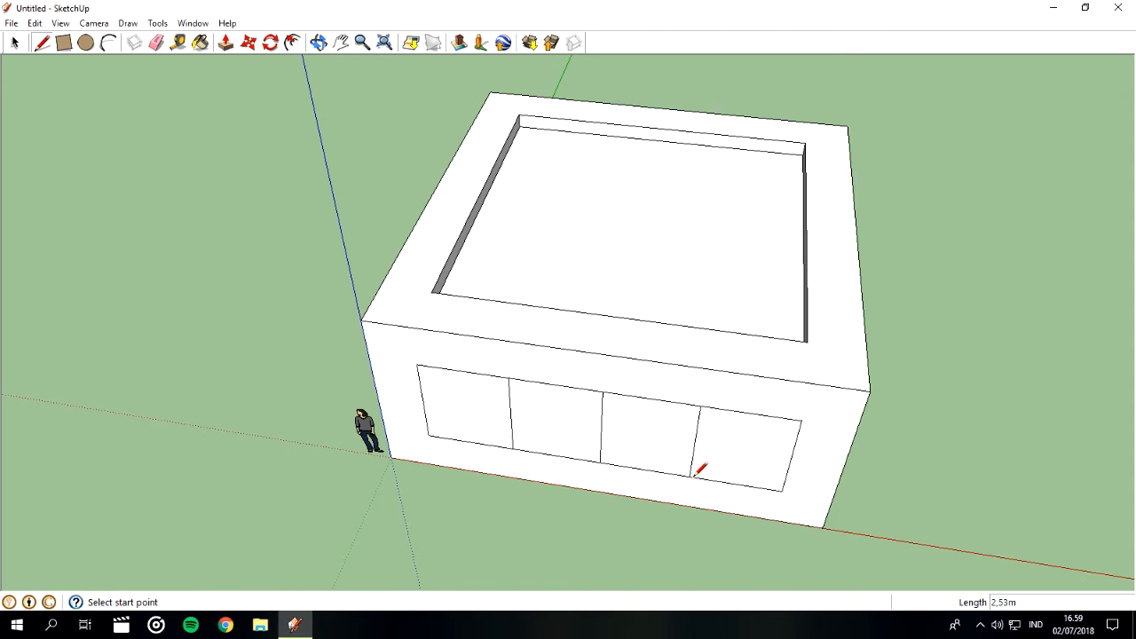
pyautogui.click(14, 40)
# Push each of the four front panels in by about 0.33 m with Push/Pull.
pyautogui.click(226, 43)
pyautogui.moveTo(486, 444); pyautogui.dragTo(475, 403)
pyautogui.moveTo(540, 439); pyautogui.dragTo(568, 419)
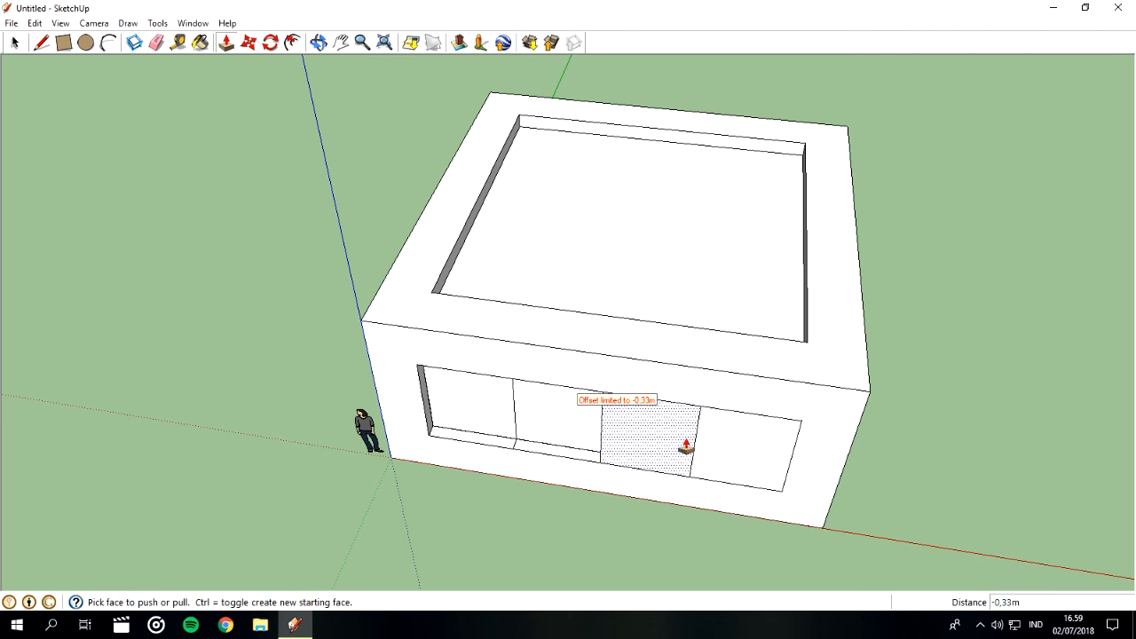
pyautogui.moveTo(665, 447); pyautogui.dragTo(738, 440)
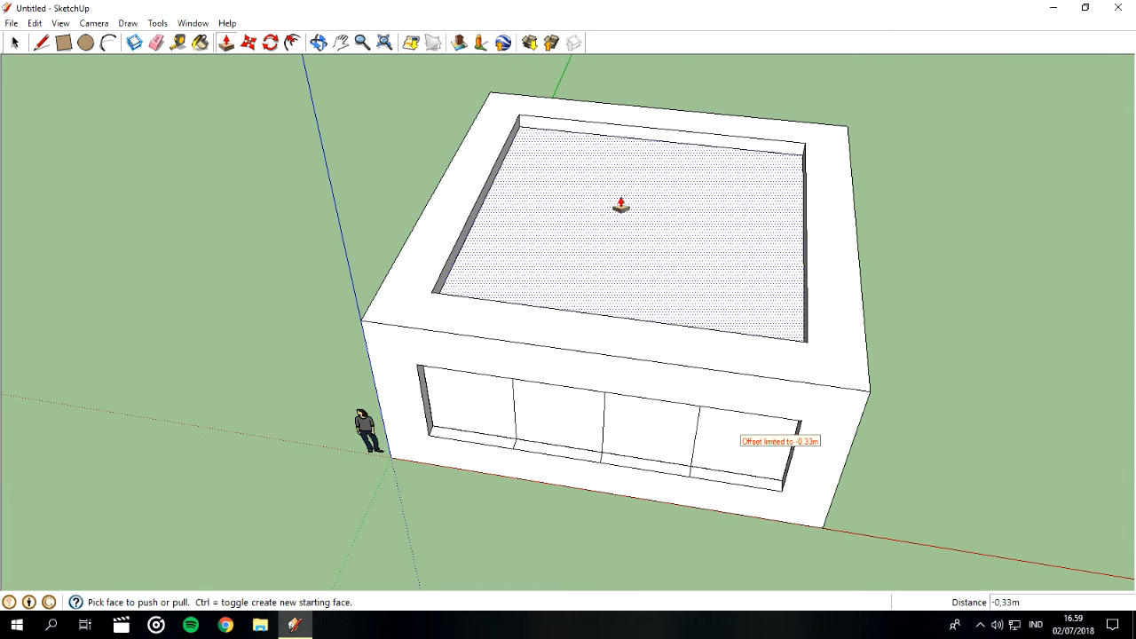
pyautogui.press('space')
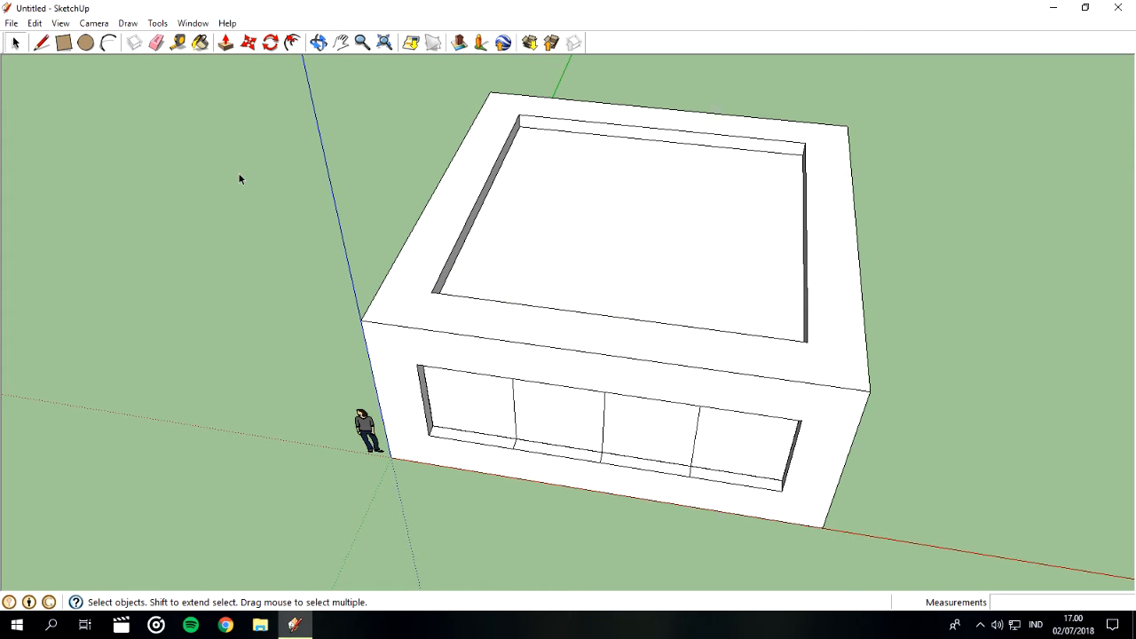
pyautogui.scroll(10, 616, 321)
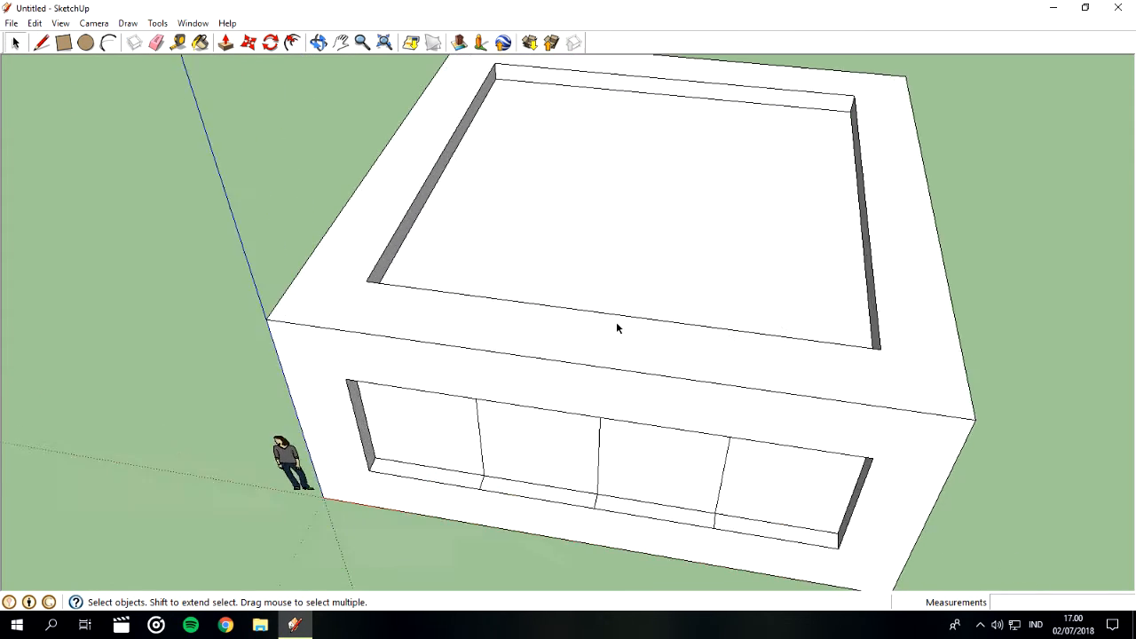
pyautogui.scroll(1, 615, 326)
pyautogui.scroll(-10, 609, 328)
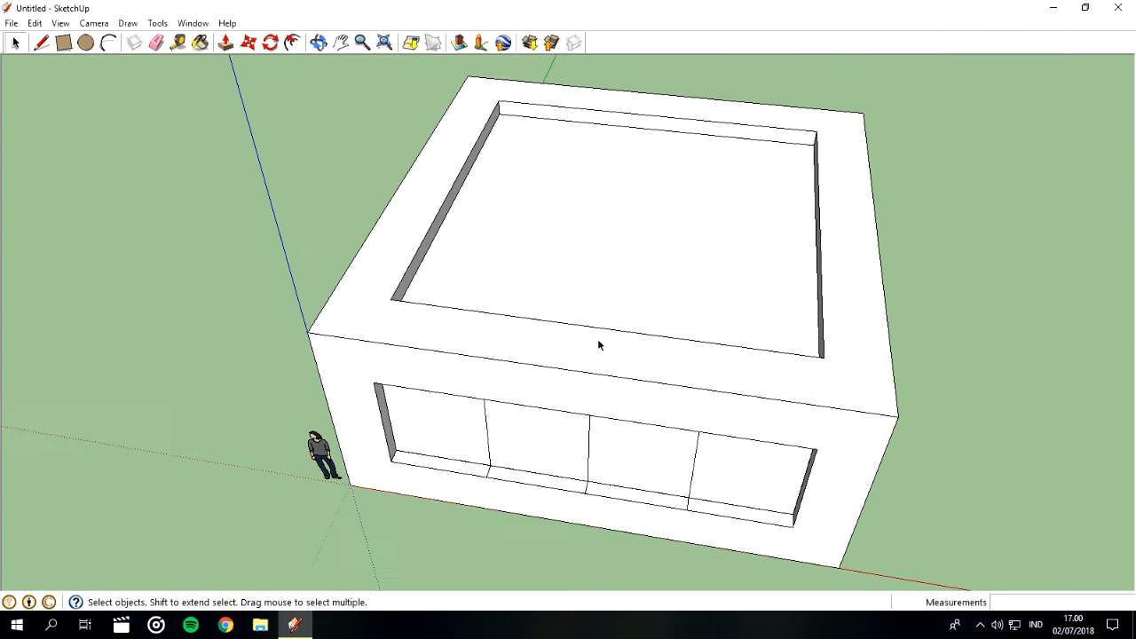
pyautogui.scroll(3, 598, 343)
pyautogui.scroll(-4, 599, 343)
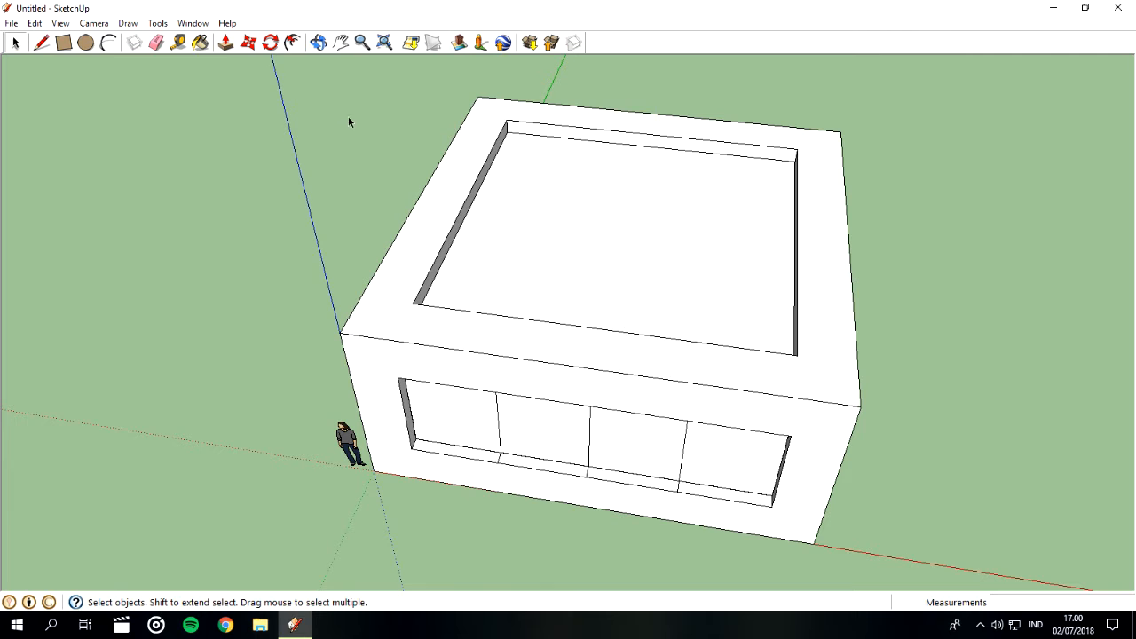
# Draw a door outline with lines on the green-axis wall beside the standing figure and delete its face to open the doorway.
pyautogui.click(319, 42)
pyautogui.moveTo(665, 319); pyautogui.dragTo(710, 231)
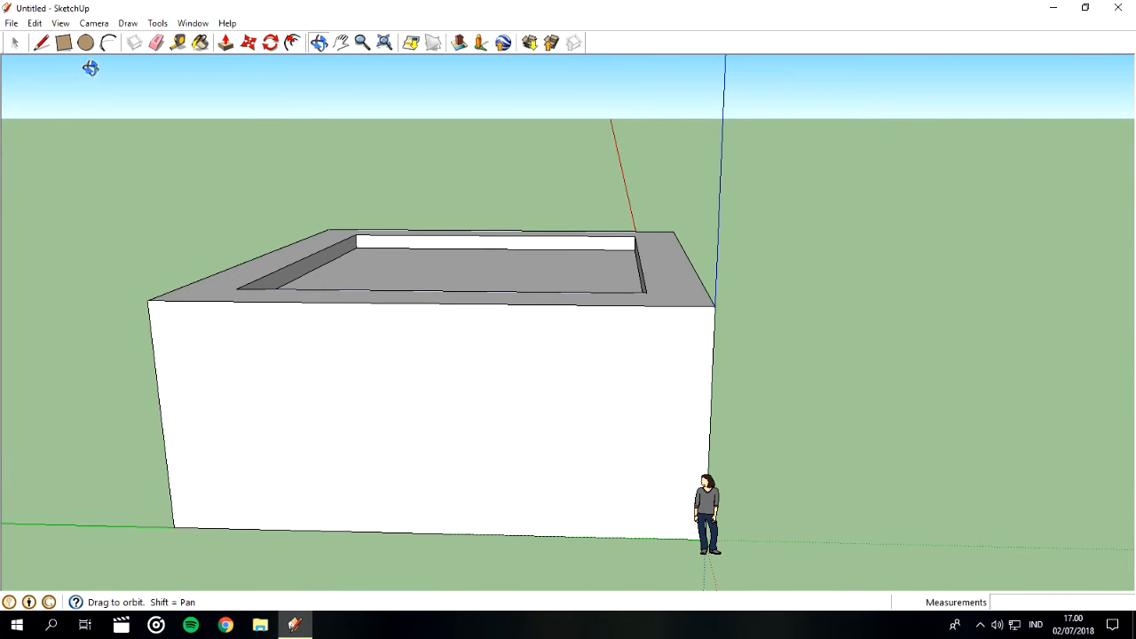
pyautogui.click(48, 43)
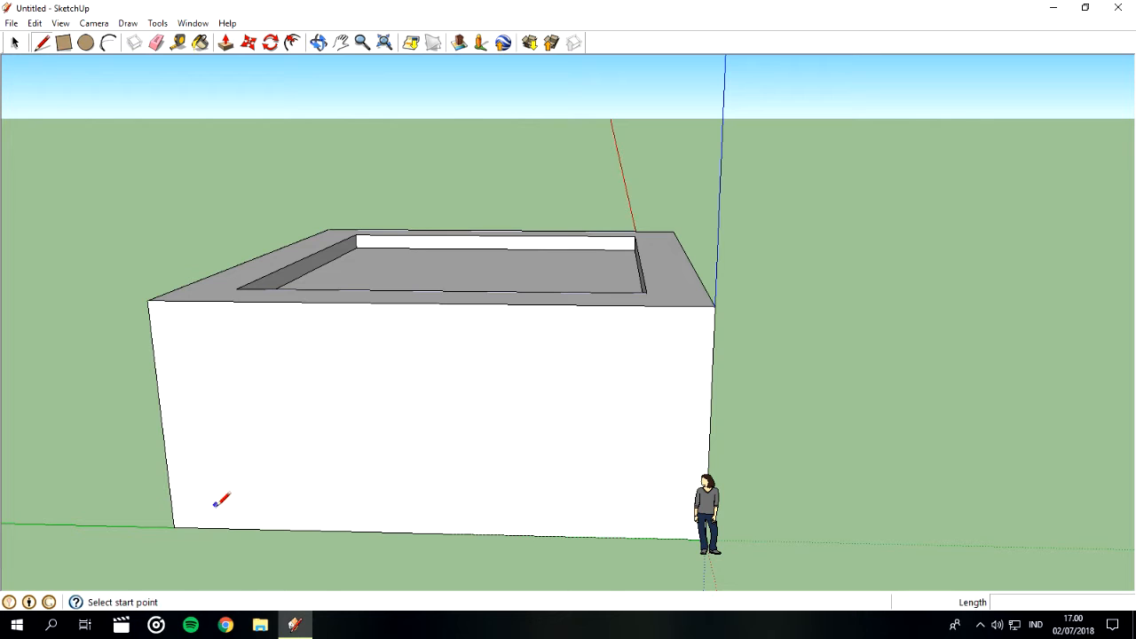
pyautogui.click(649, 537)
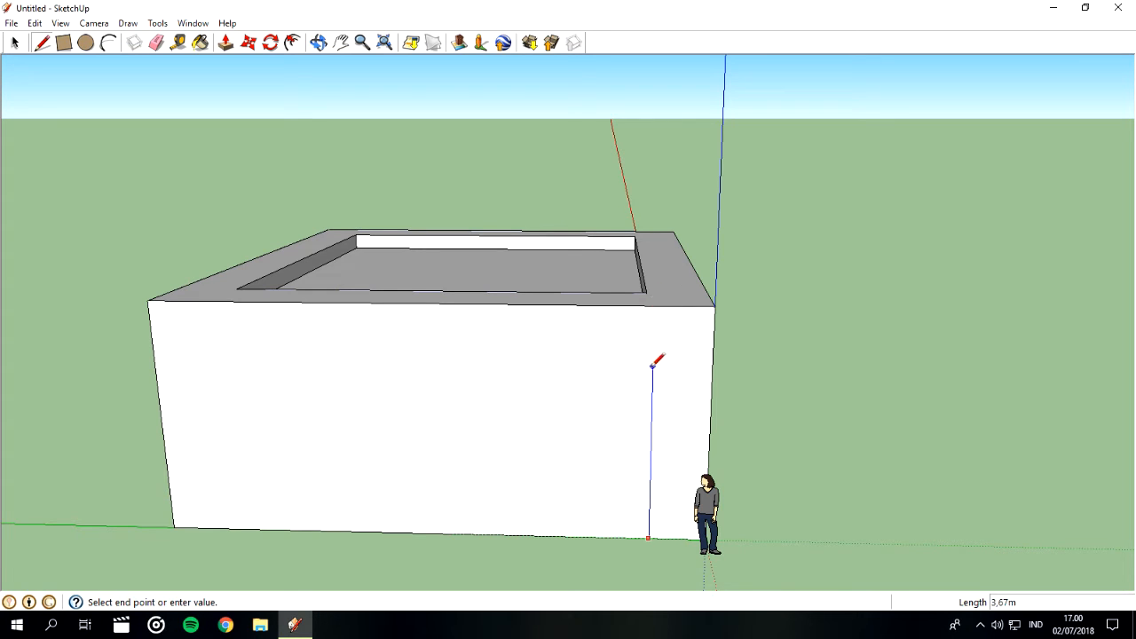
pyautogui.click(651, 434)
pyautogui.click(585, 433)
pyautogui.click(584, 535)
pyautogui.click(16, 44)
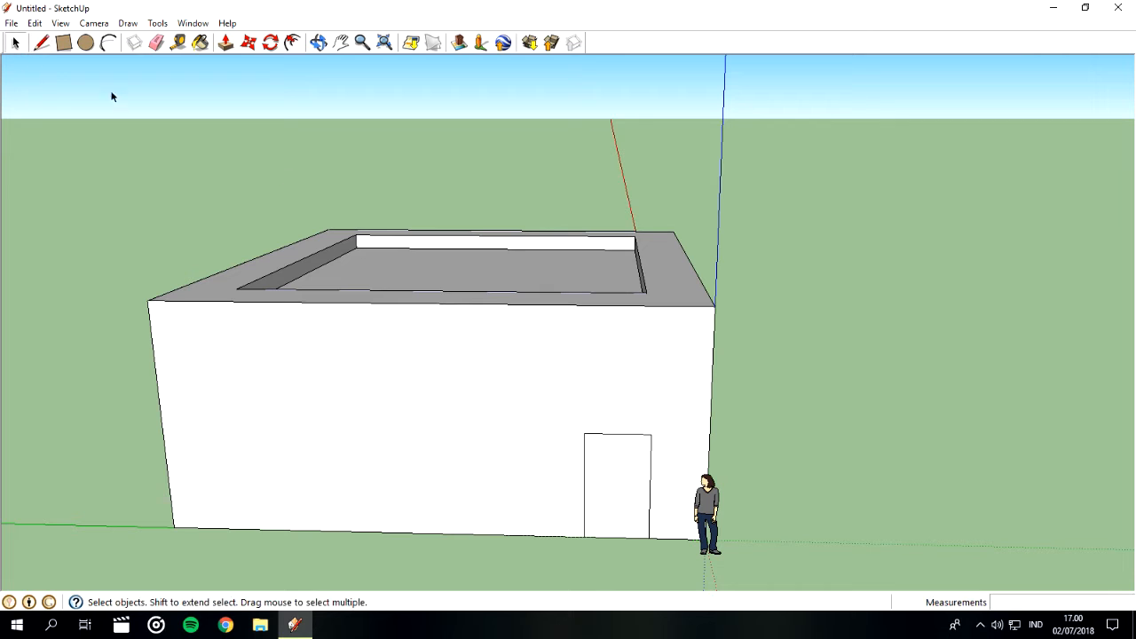
pyautogui.click(624, 489)
pyautogui.press('Delete')
# Examine the interior of the box house beyond the doorway, including the wall with the window recess outline.
pyautogui.scroll(12, 621, 470)
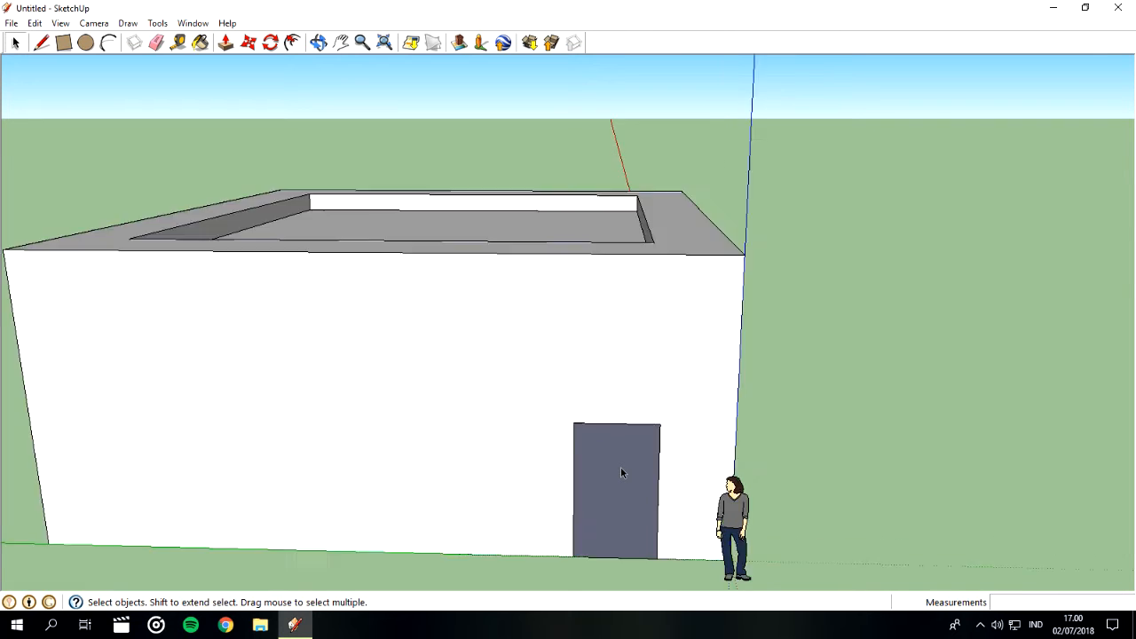
pyautogui.scroll(1, 622, 470)
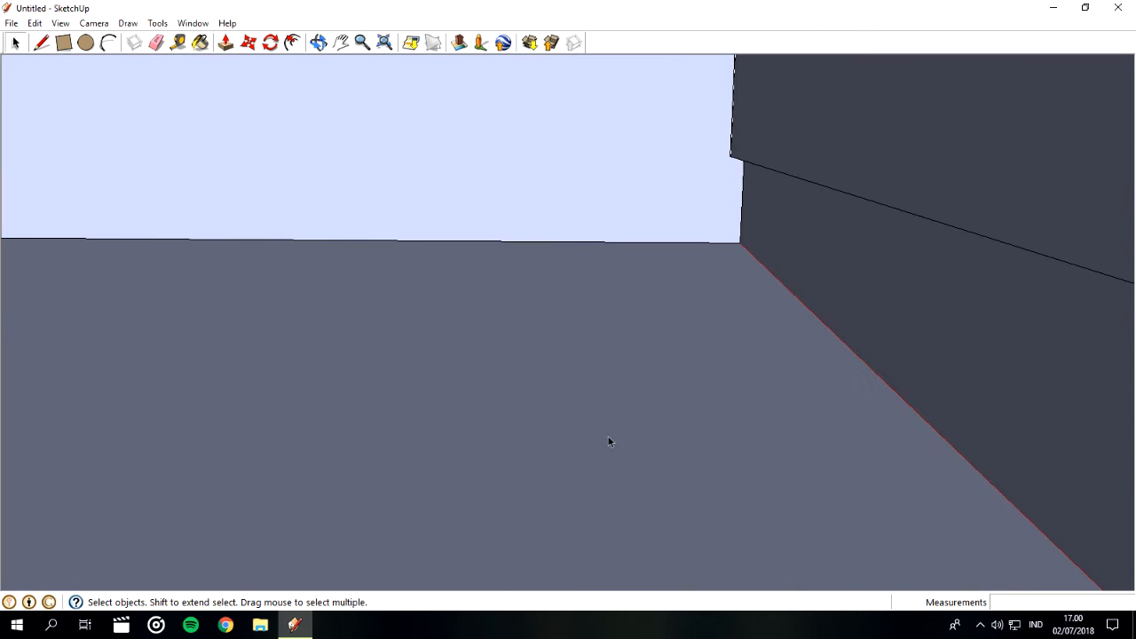
pyautogui.click(341, 43)
pyautogui.moveTo(479, 197); pyautogui.dragTo(541, 364)
pyautogui.click(317, 42)
pyautogui.moveTo(352, 207); pyautogui.dragTo(623, 263)
pyautogui.click(341, 43)
pyautogui.moveTo(690, 327); pyautogui.dragTo(469, 292)
pyautogui.click(318, 42)
pyautogui.click(341, 43)
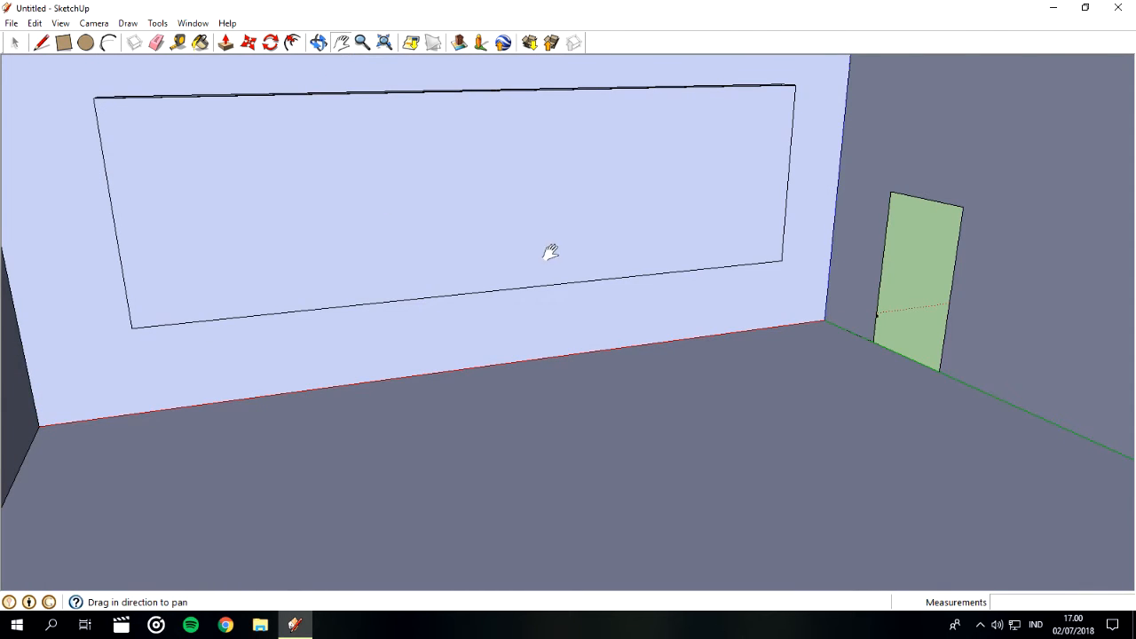
pyautogui.moveTo(467, 163); pyautogui.dragTo(413, 297)
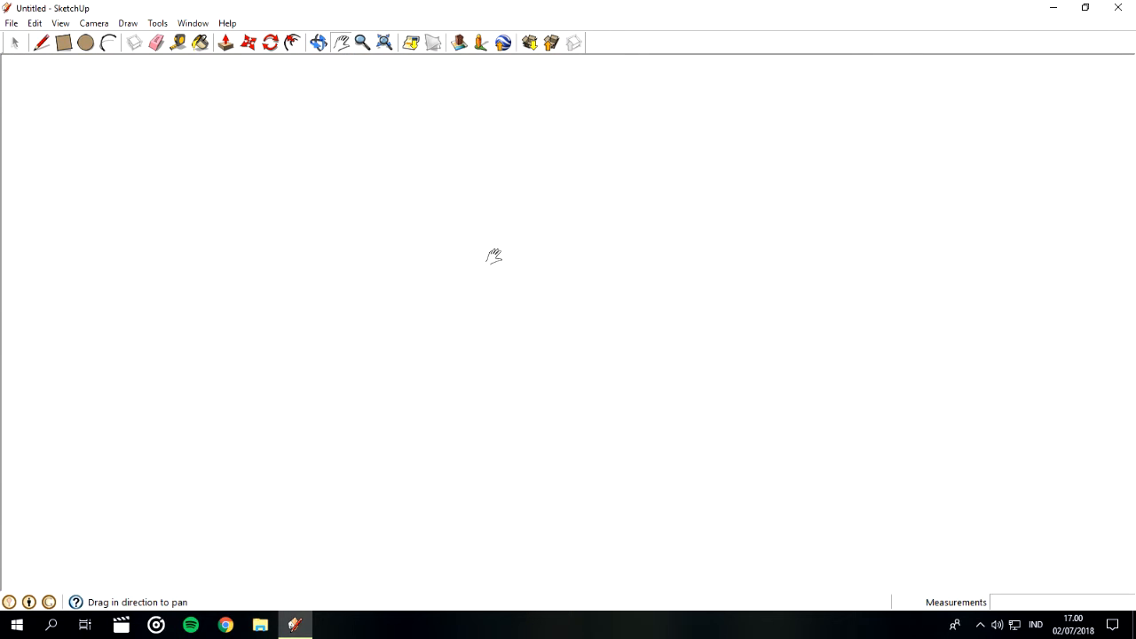
pyautogui.scroll(-2, 489, 264)
pyautogui.scroll(-1, 488, 263)
pyautogui.scroll(1, 489, 264)
pyautogui.moveTo(550, 233); pyautogui.dragTo(536, 353)
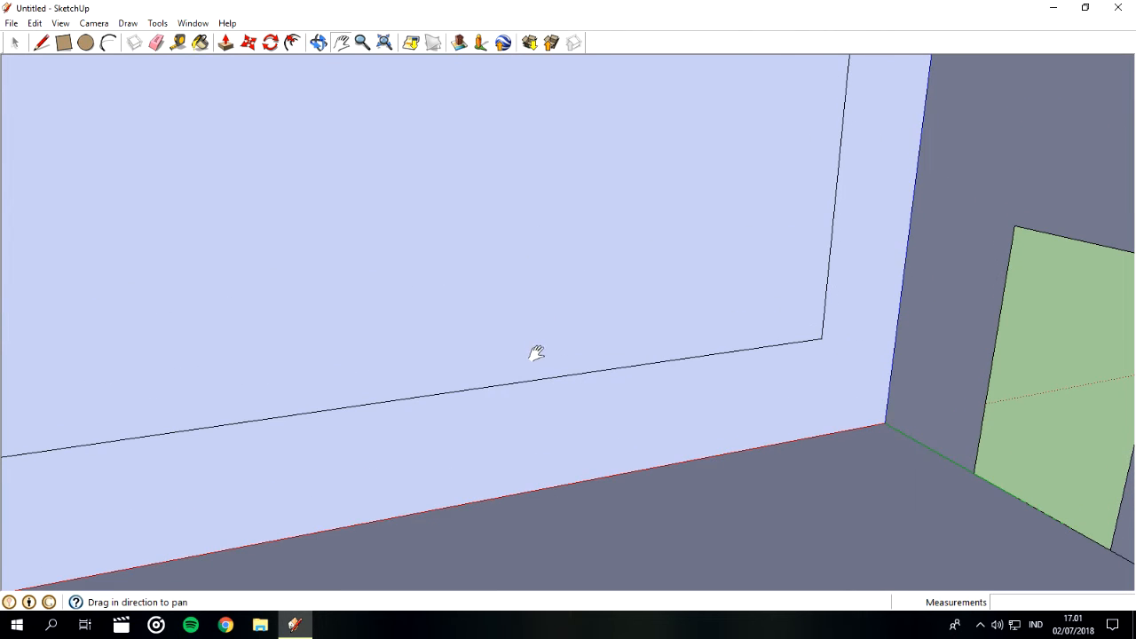
# Examine the remaining interior walls and floor corners all around the room, ending at the window wall.
pyautogui.click(319, 43)
pyautogui.moveTo(741, 331); pyautogui.dragTo(893, 292)
pyautogui.click(341, 43)
pyautogui.moveTo(1012, 293); pyautogui.dragTo(423, 280)
pyautogui.click(320, 44)
pyautogui.moveTo(1000, 284); pyautogui.dragTo(571, 247)
pyautogui.click(341, 42)
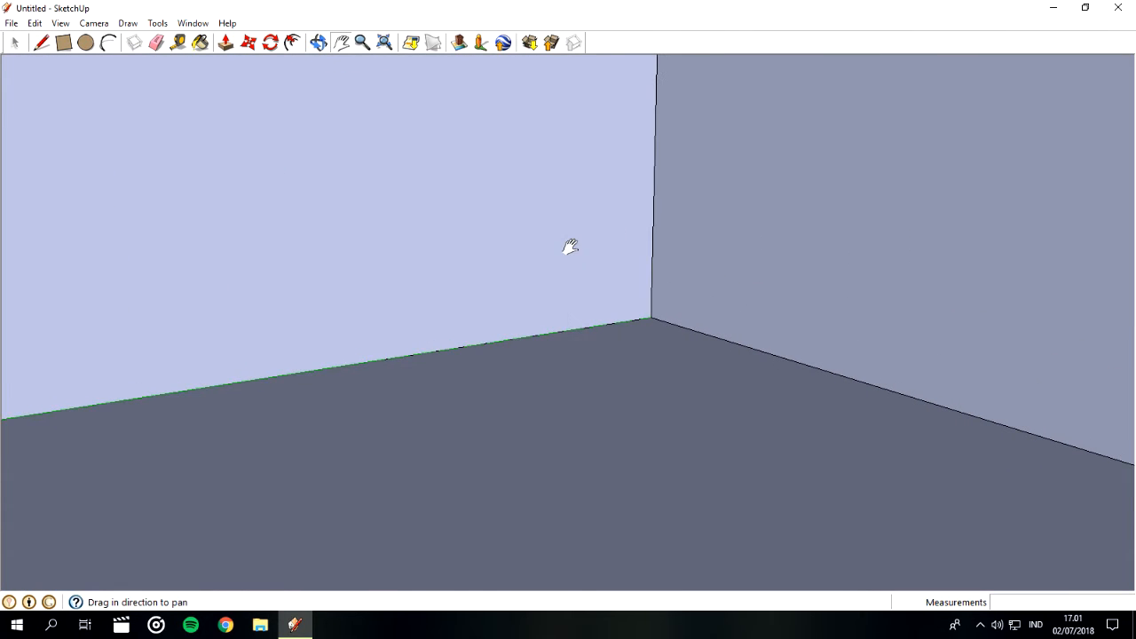
pyautogui.moveTo(387, 166); pyautogui.dragTo(429, 190)
pyautogui.moveTo(539, 204); pyautogui.dragTo(473, 197)
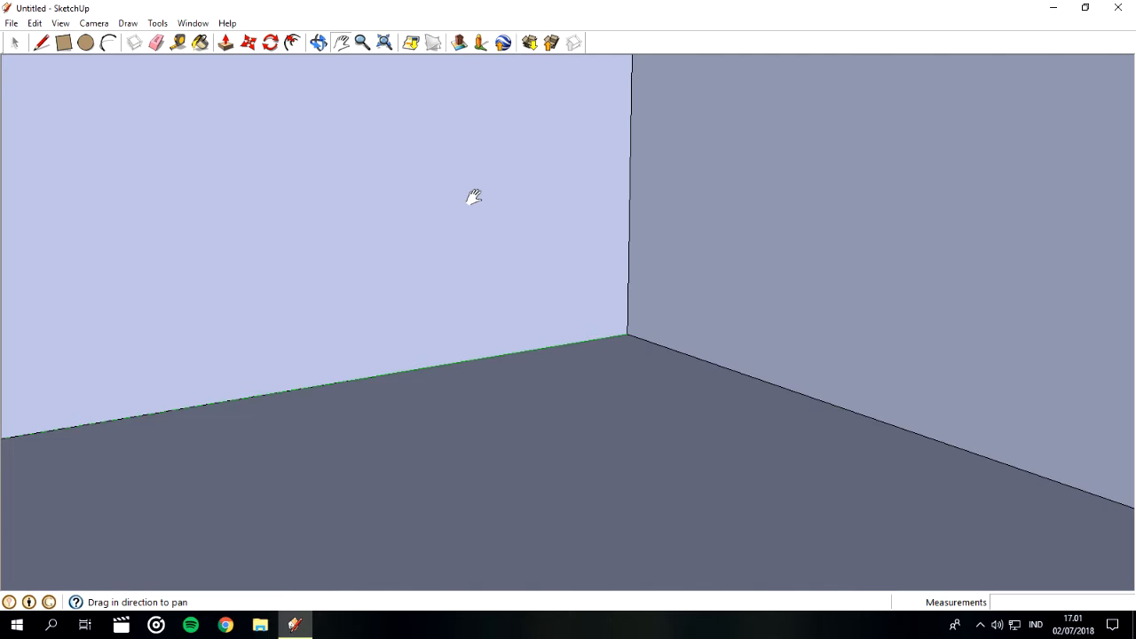
pyautogui.click(318, 43)
pyautogui.moveTo(757, 228); pyautogui.dragTo(936, 215)
pyautogui.click(344, 51)
pyautogui.moveTo(852, 183); pyautogui.dragTo(472, 173)
pyautogui.click(318, 42)
pyautogui.moveTo(834, 229); pyautogui.dragTo(964, 206)
pyautogui.moveTo(632, 180); pyautogui.dragTo(578, 216)
pyautogui.click(345, 47)
pyautogui.moveTo(844, 215); pyautogui.dragTo(545, 257)
pyautogui.click(318, 42)
pyautogui.moveTo(715, 240); pyautogui.dragTo(989, 264)
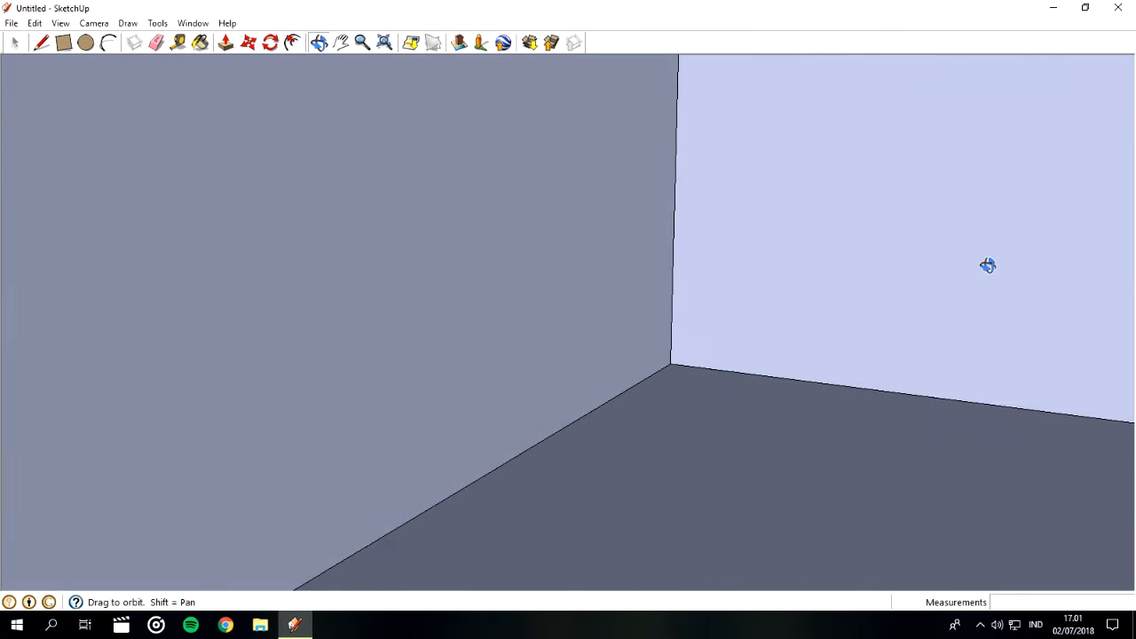
pyautogui.click(341, 43)
pyautogui.moveTo(960, 212); pyautogui.dragTo(409, 210)
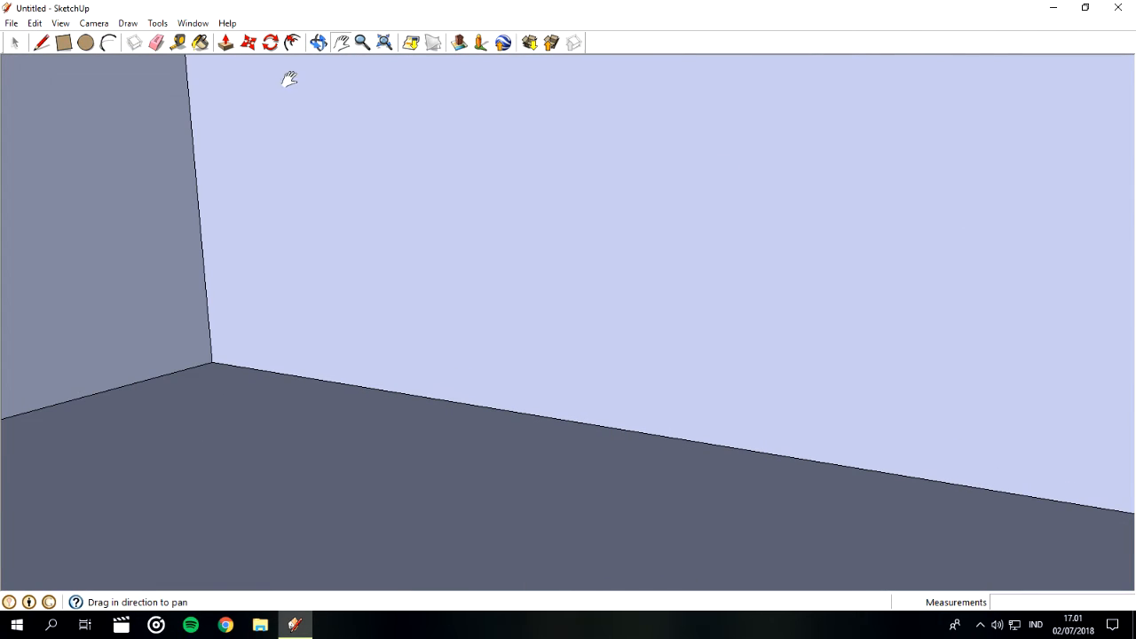
pyautogui.click(319, 42)
pyautogui.moveTo(822, 221); pyautogui.dragTo(1035, 203)
pyautogui.click(341, 42)
pyautogui.moveTo(203, 260); pyautogui.dragTo(1035, 192)
pyautogui.press('o')
pyautogui.moveTo(464, 124)
pyautogui.mouseDown()
pyautogui.moveTo(755, 187)
pyautogui.moveTo(1007, 185)
pyautogui.moveTo(632, 213)
pyautogui.moveTo(639, 262)
pyautogui.moveTo(713, 263)
pyautogui.mouseUp()
pyautogui.click(343, 45)
pyautogui.moveTo(876, 192); pyautogui.dragTo(406, 310)
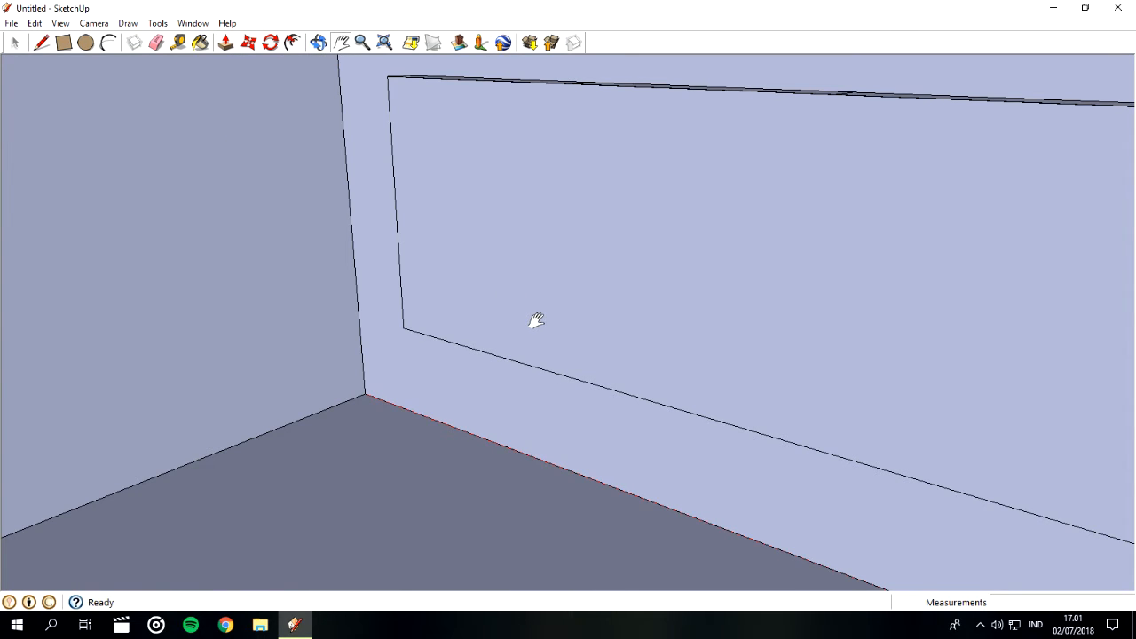
# Return outside to the front of the house and select the window panel nearest the standing figure.
pyautogui.scroll(5, 537, 320)
pyautogui.scroll(-5, 538, 321)
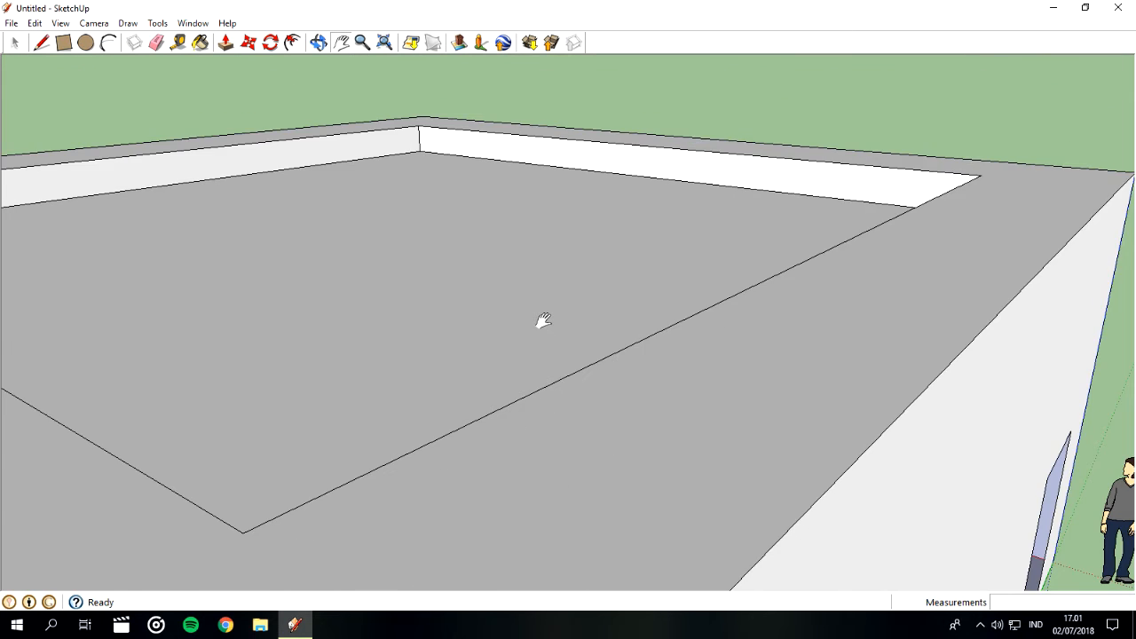
pyautogui.scroll(-4, 544, 320)
pyautogui.scroll(4, 543, 320)
pyautogui.scroll(-2, 544, 321)
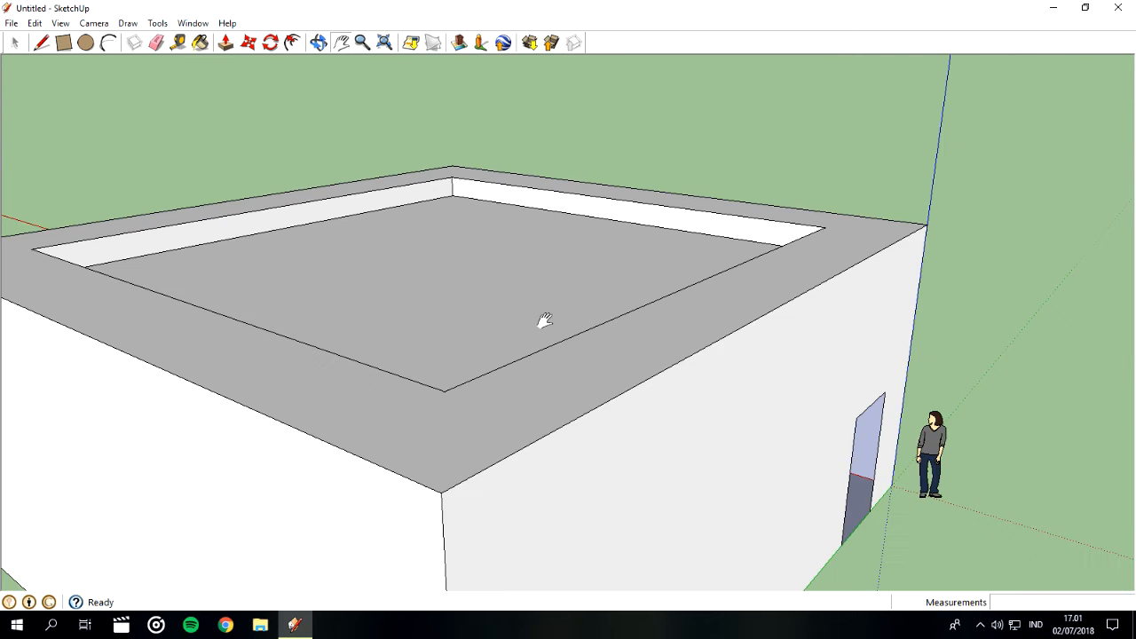
pyautogui.scroll(-4, 544, 321)
pyautogui.scroll(4, 545, 320)
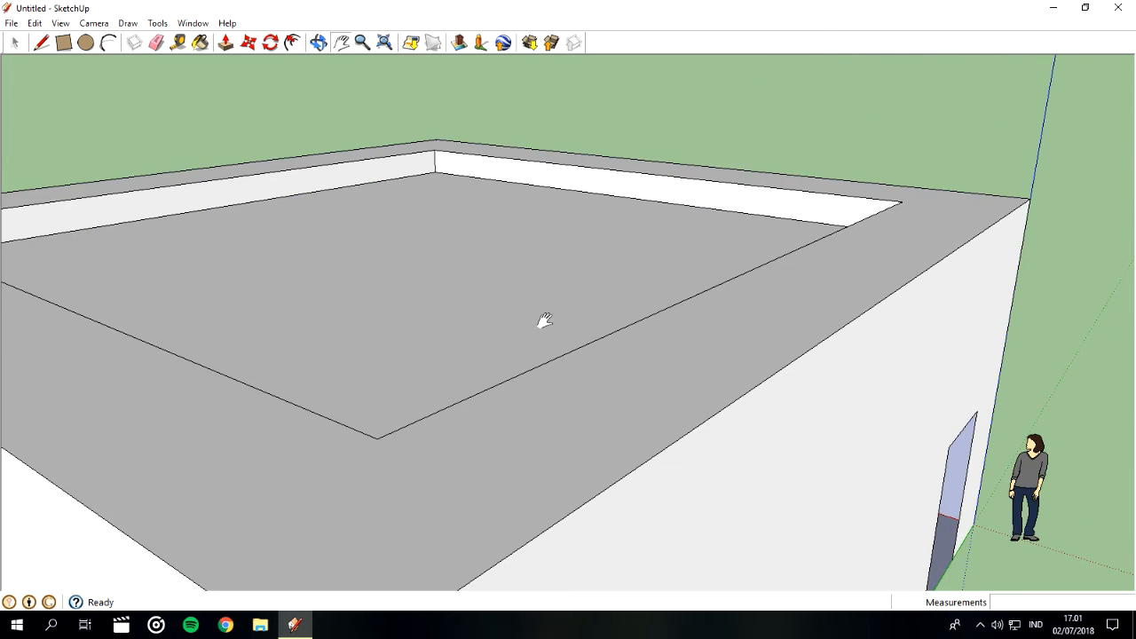
pyautogui.scroll(-4, 544, 321)
pyautogui.click(319, 44)
pyautogui.moveTo(614, 283); pyautogui.dragTo(264, 303)
pyautogui.click(15, 43)
pyautogui.click(454, 340)
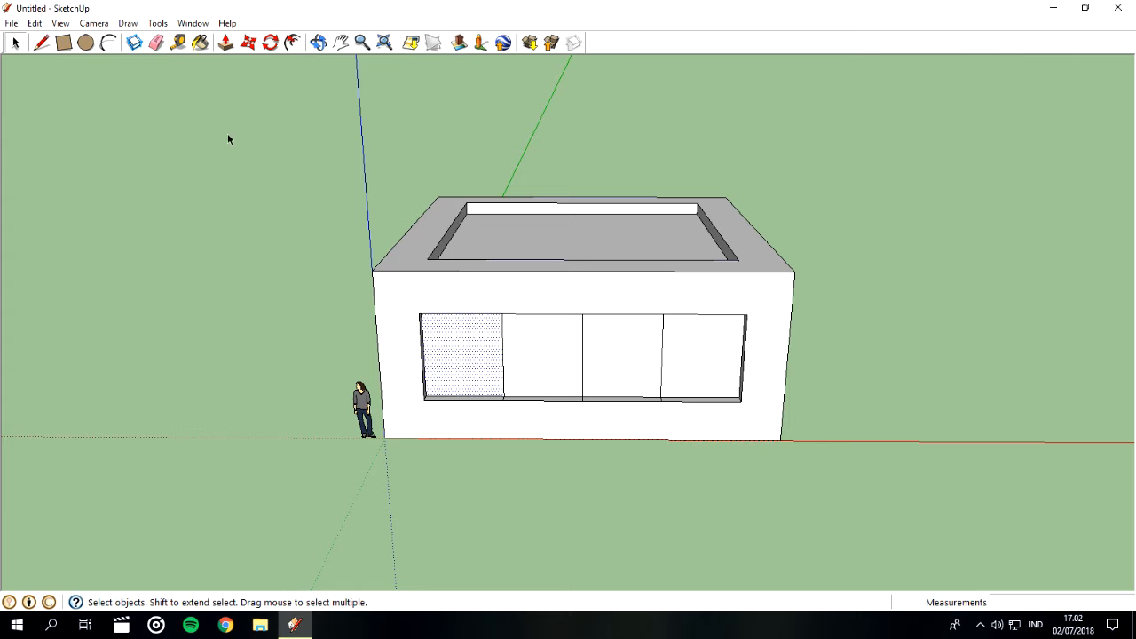
pyautogui.click(200, 43)
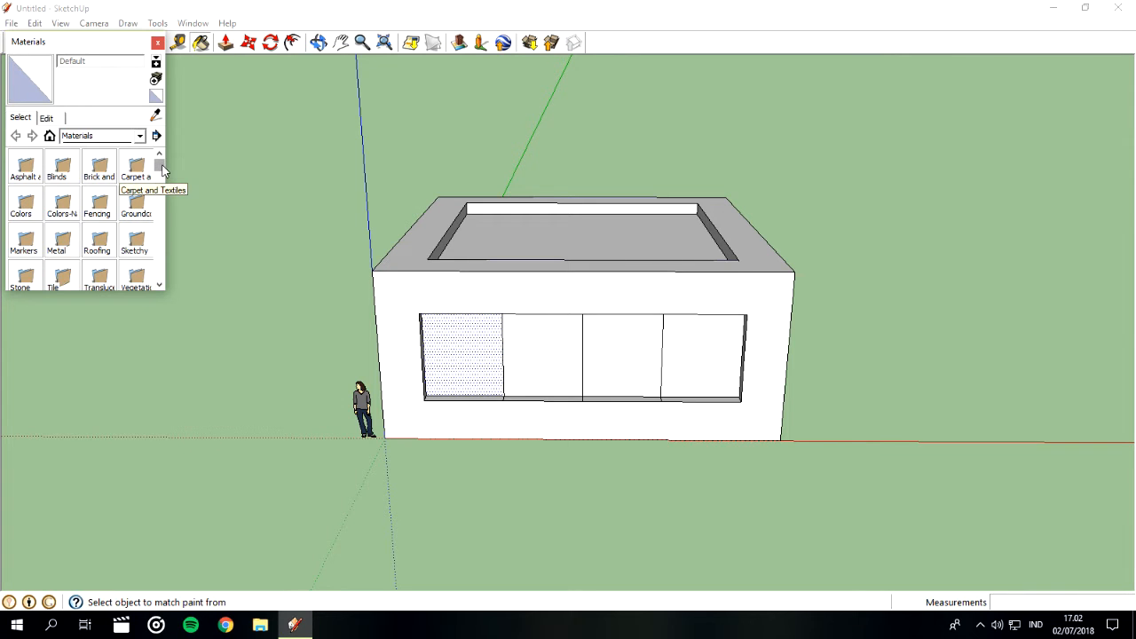
pyautogui.click(56, 121)
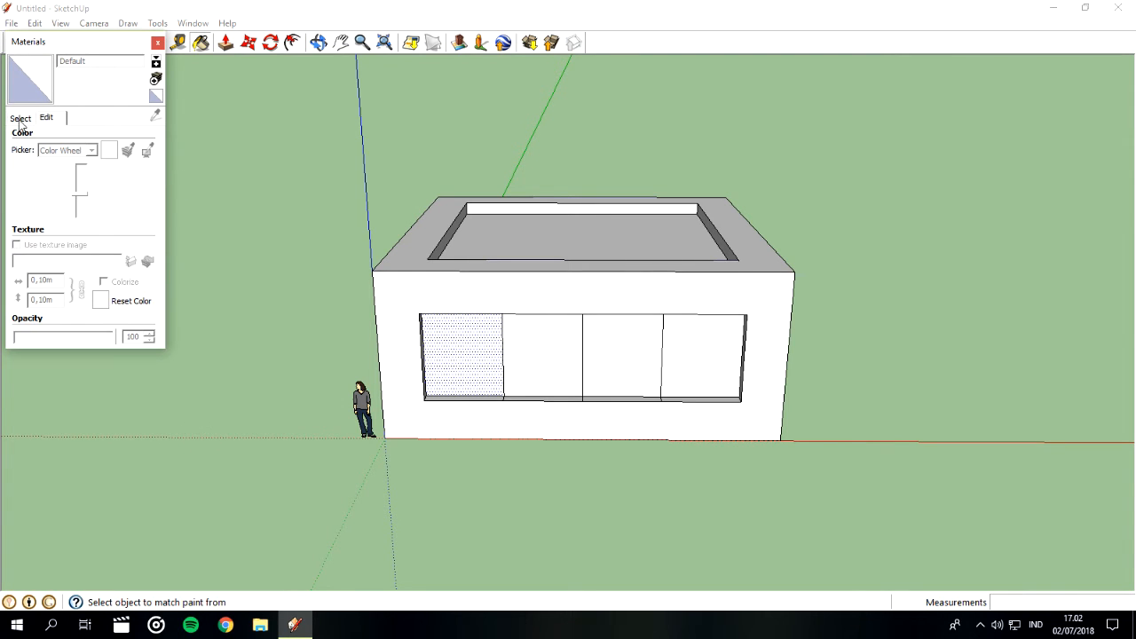
pyautogui.click(21, 119)
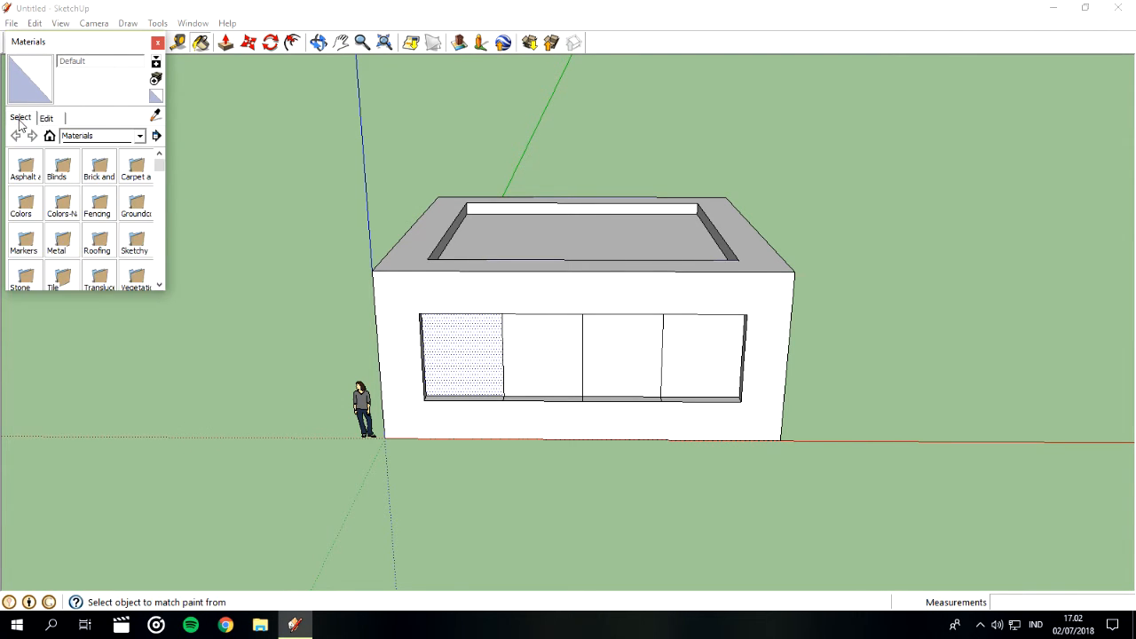
pyautogui.click(142, 136)
pyautogui.scroll(-2, 114, 197)
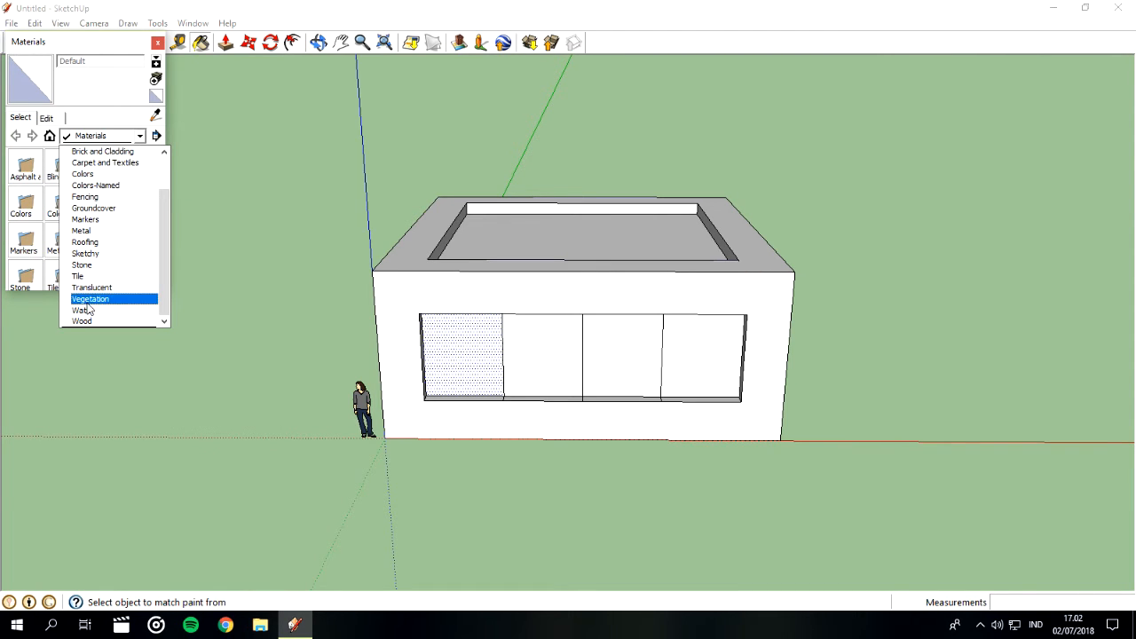
pyautogui.click(157, 44)
pyautogui.click(159, 43)
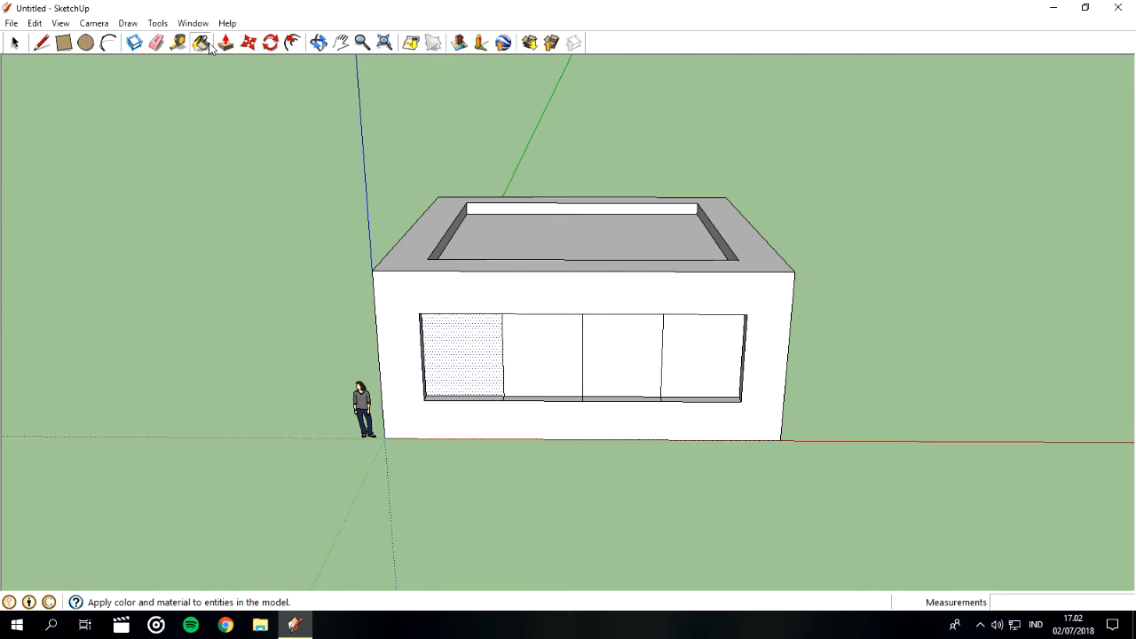
# Paint all four front window panels with Translucent_Glass_Sky_Reflection from the Translucent materials, and clear the selection.
pyautogui.click(200, 44)
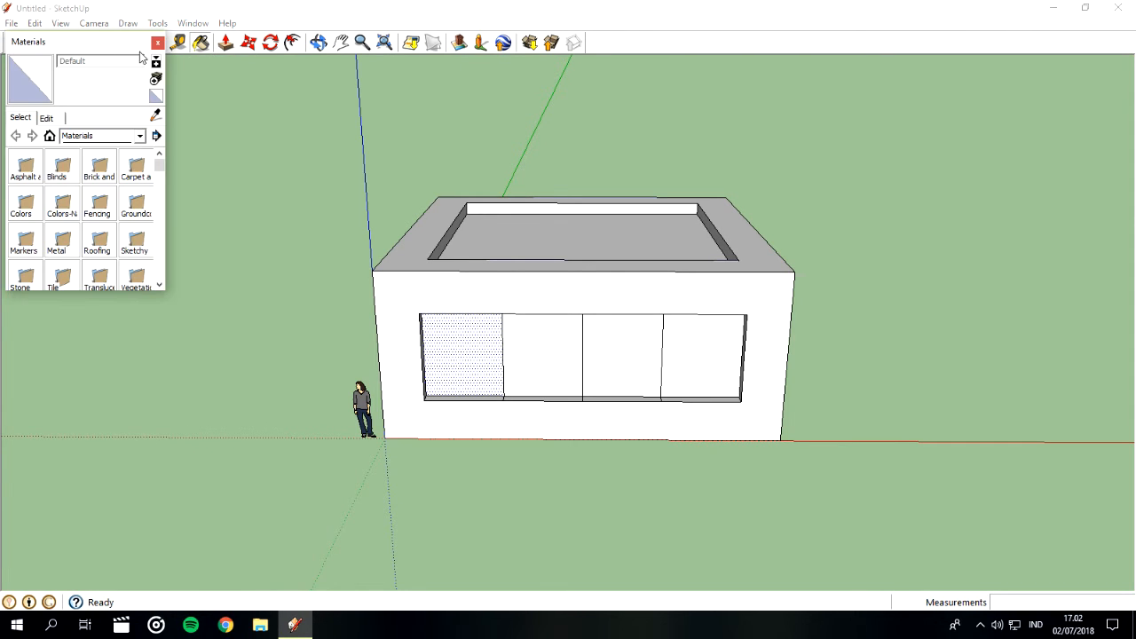
pyautogui.moveTo(73, 49); pyautogui.dragTo(149, 136)
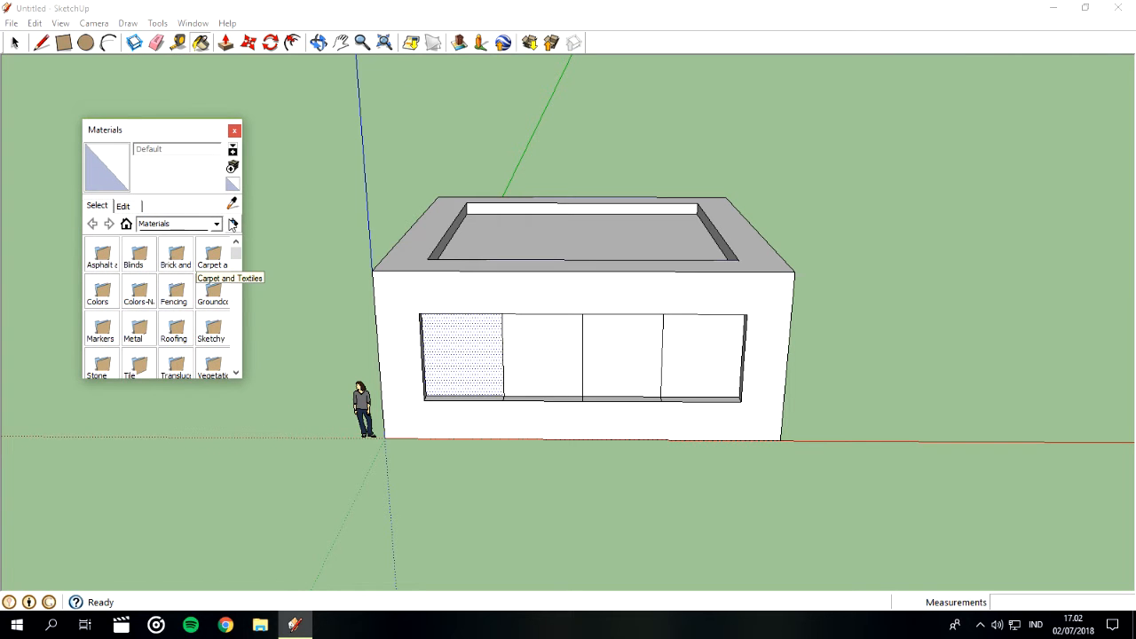
pyautogui.moveTo(238, 258); pyautogui.dragTo(235, 296)
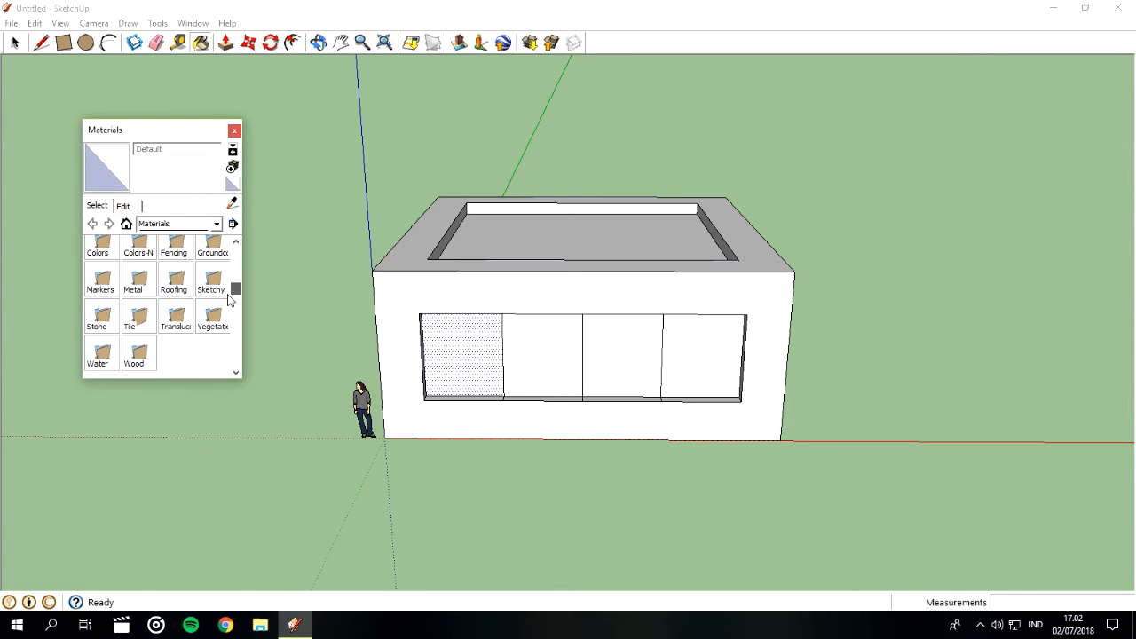
pyautogui.click(175, 317)
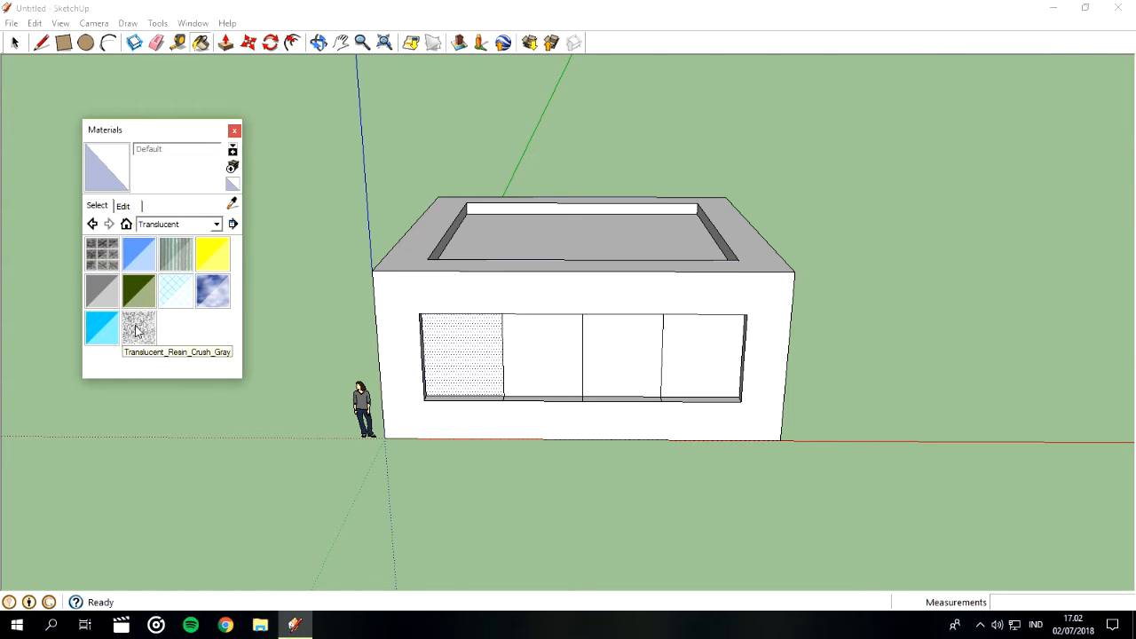
pyautogui.click(218, 297)
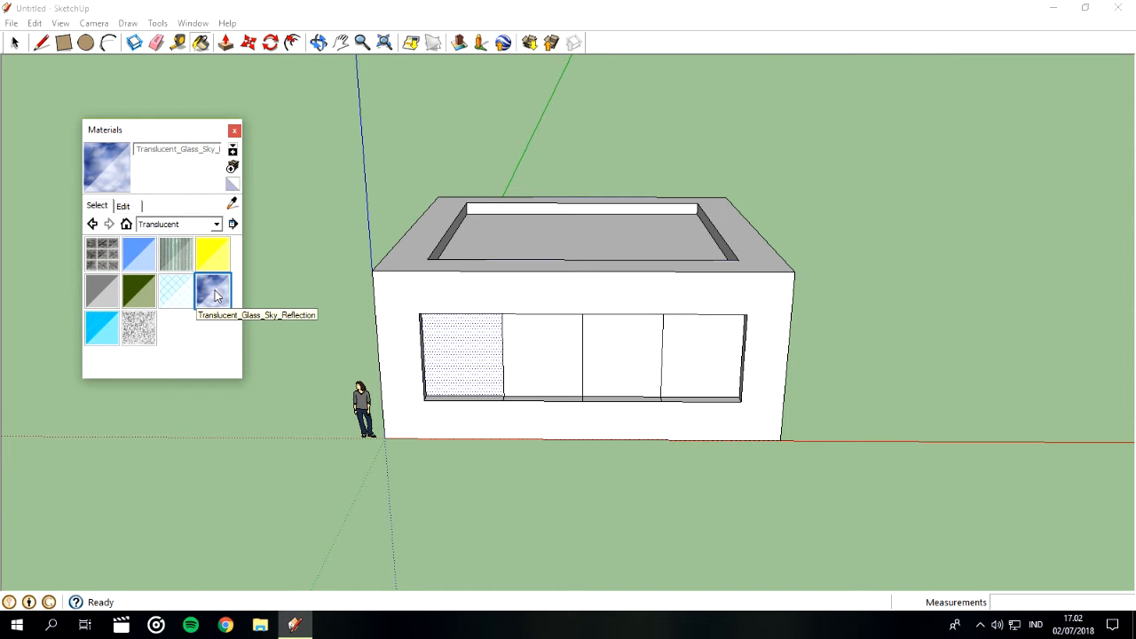
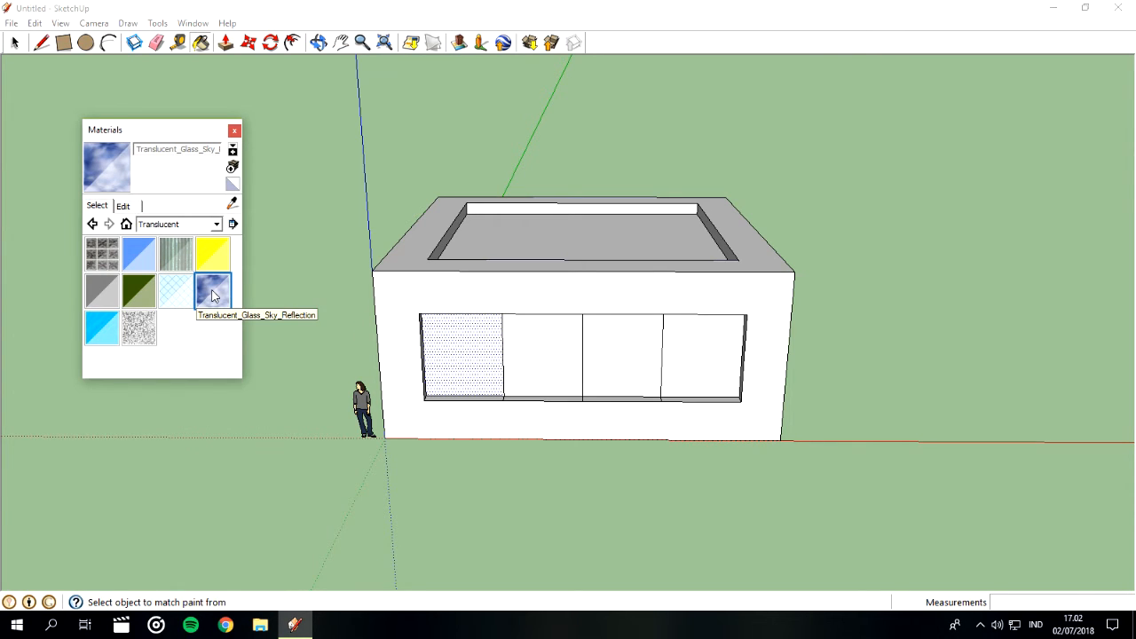
pyautogui.click(452, 333)
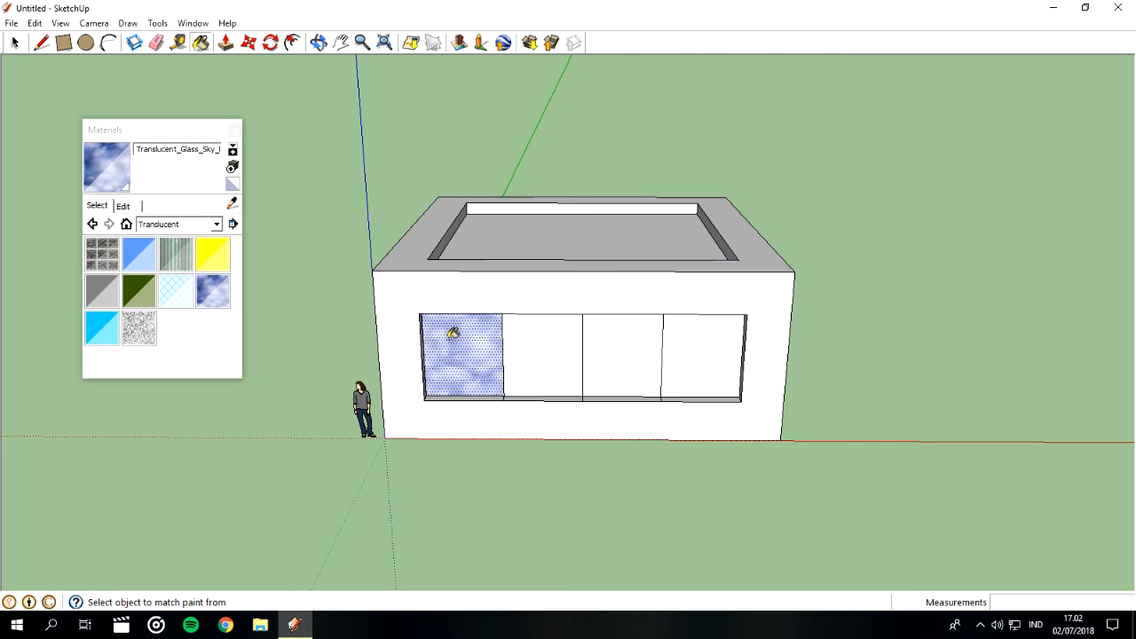
pyautogui.click(560, 338)
pyautogui.click(636, 344)
pyautogui.click(702, 344)
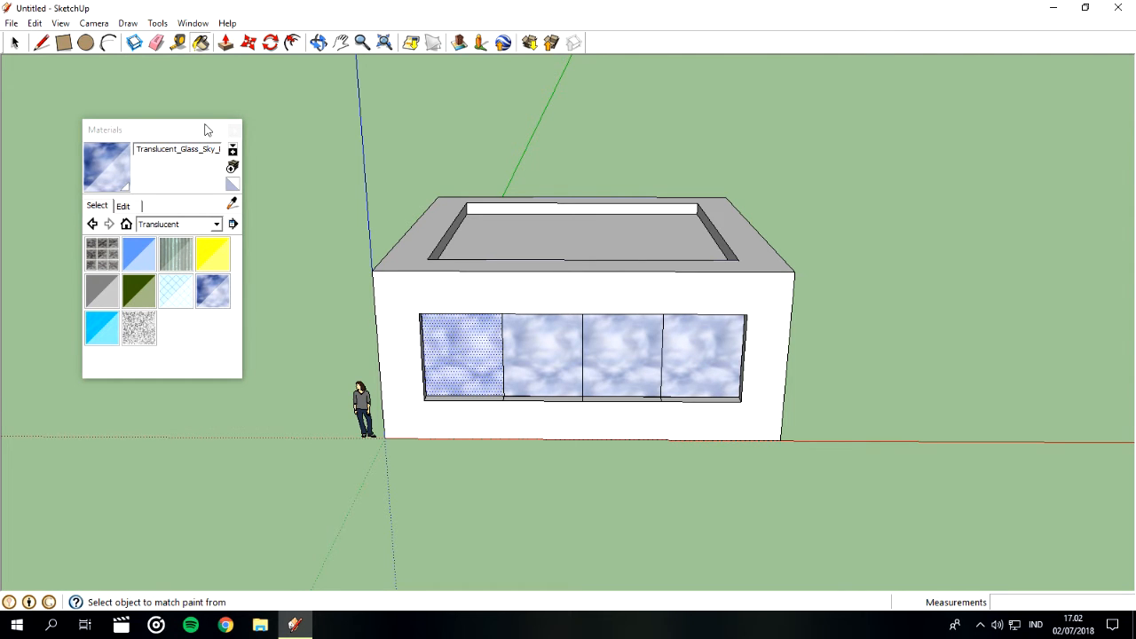
pyautogui.click(233, 129)
pyautogui.click(16, 43)
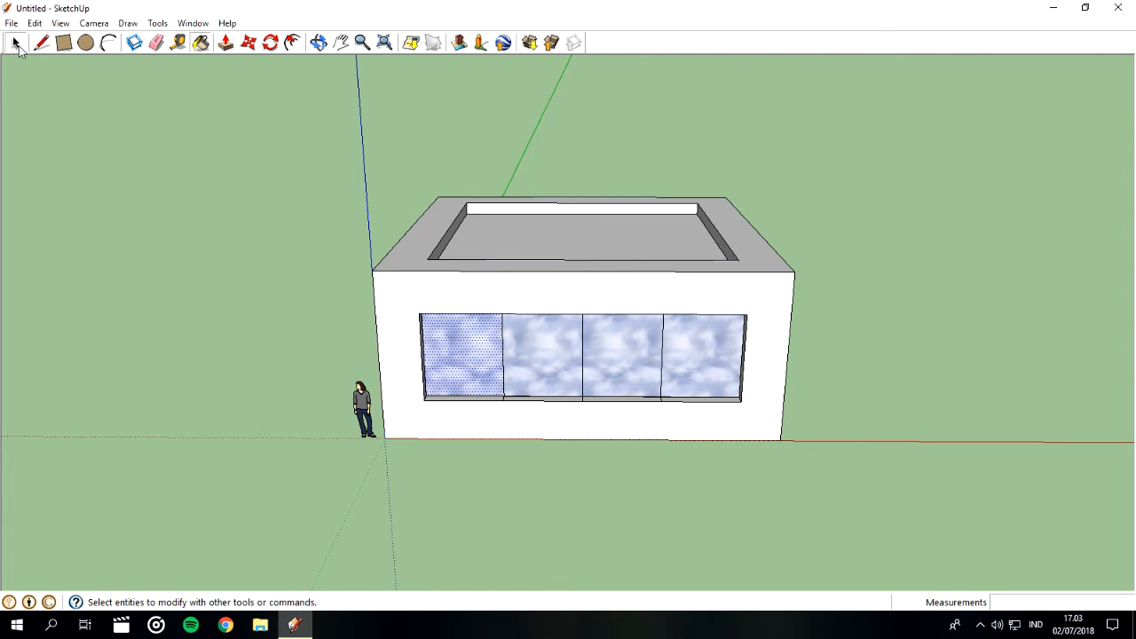
pyautogui.click(213, 201)
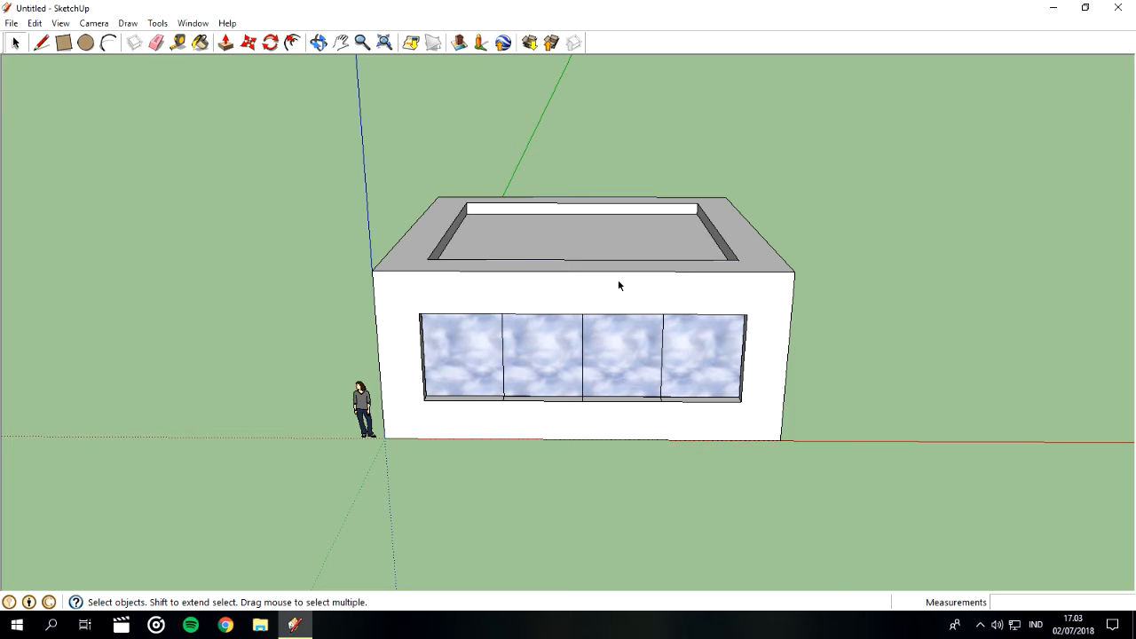
# Examine the glazed front panels and their recess edges from eye level, from above and close up.
pyautogui.click(318, 43)
pyautogui.moveTo(487, 274); pyautogui.dragTo(520, 264)
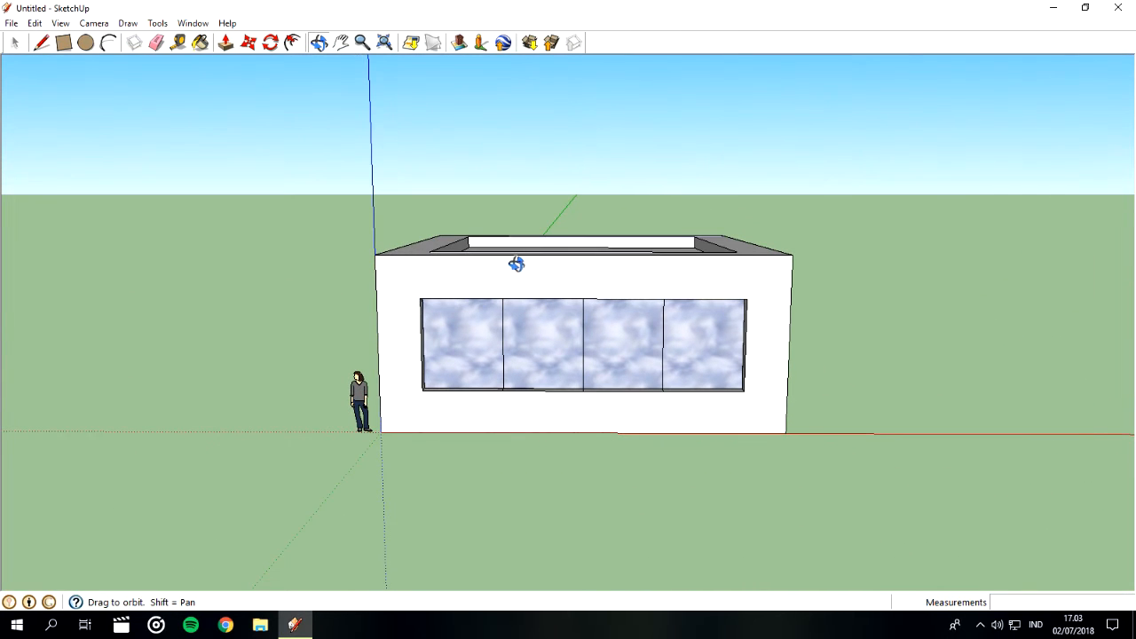
pyautogui.click(41, 43)
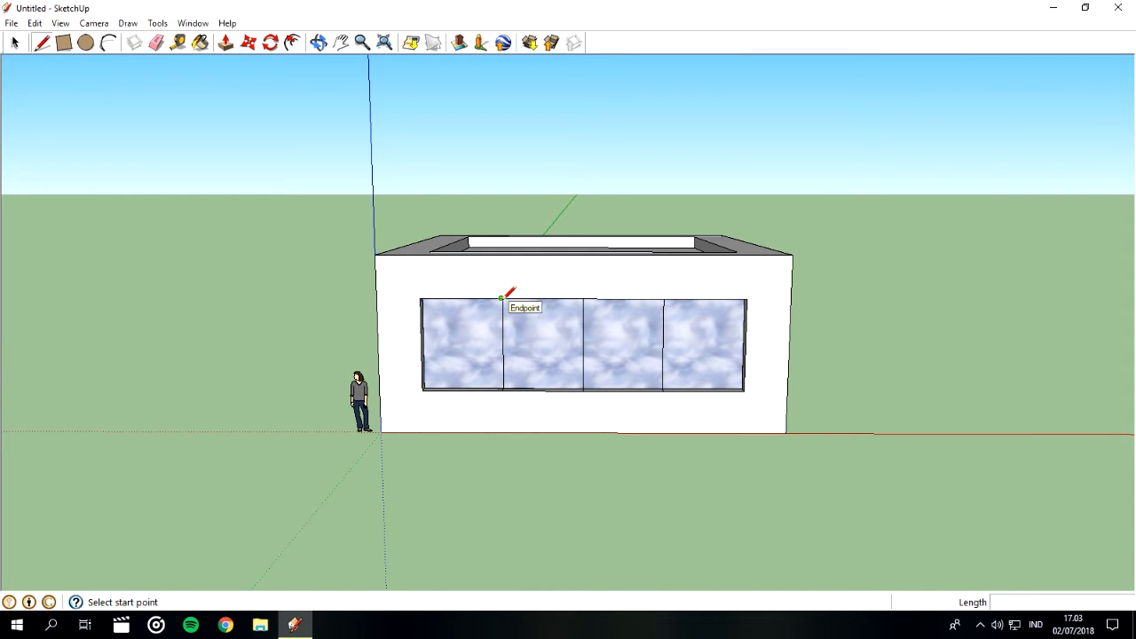
pyautogui.scroll(1, 504, 391)
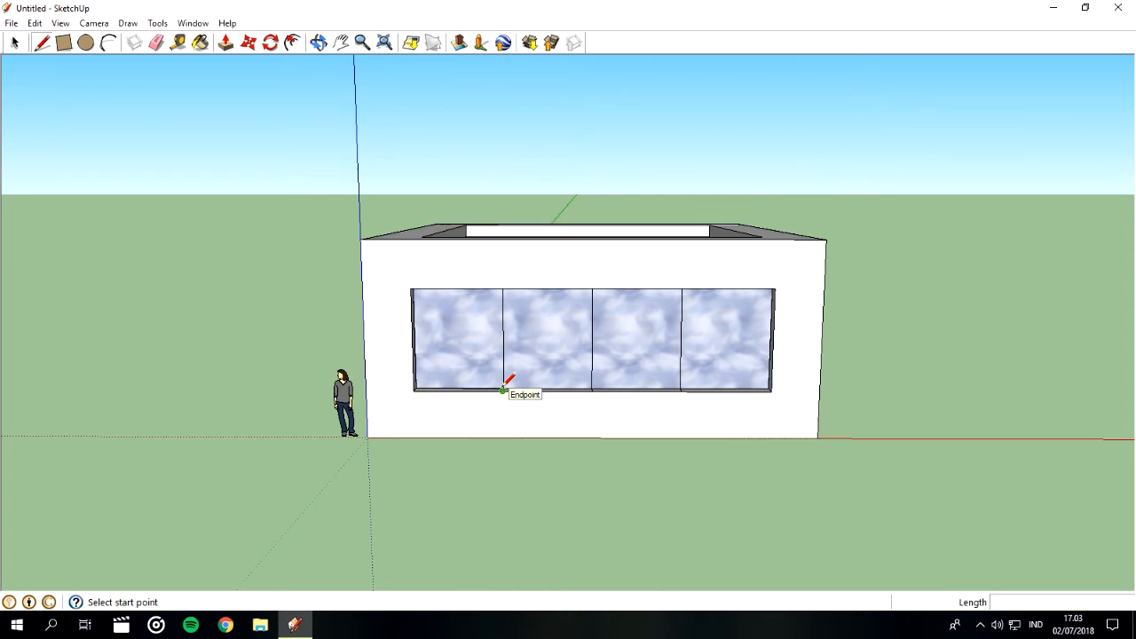
pyautogui.scroll(1, 503, 391)
pyautogui.click(318, 42)
pyautogui.moveTo(503, 236); pyautogui.dragTo(506, 406)
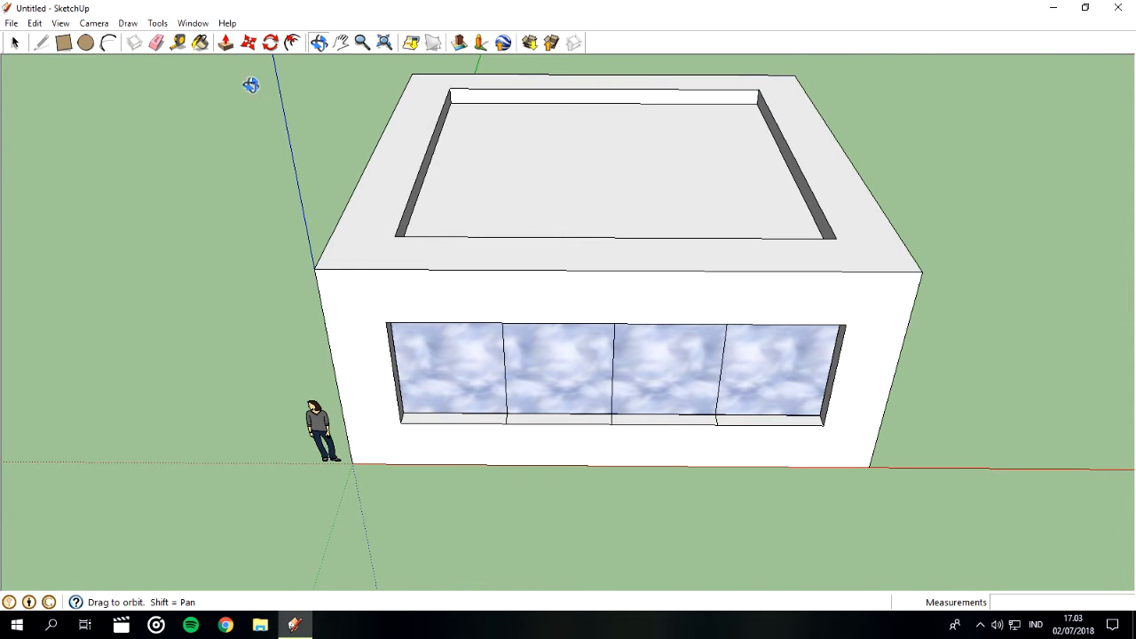
pyautogui.click(14, 43)
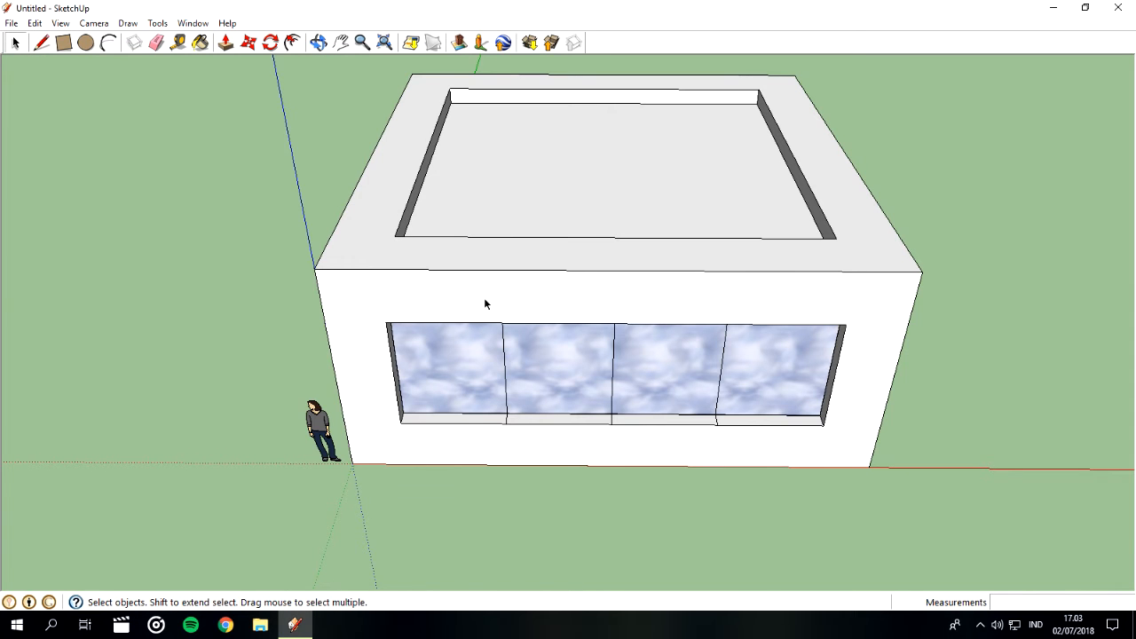
pyautogui.scroll(3, 486, 302)
pyautogui.click(319, 44)
pyautogui.moveTo(426, 230); pyautogui.dragTo(484, 104)
pyautogui.click(341, 43)
pyautogui.moveTo(482, 160); pyautogui.dragTo(444, 160)
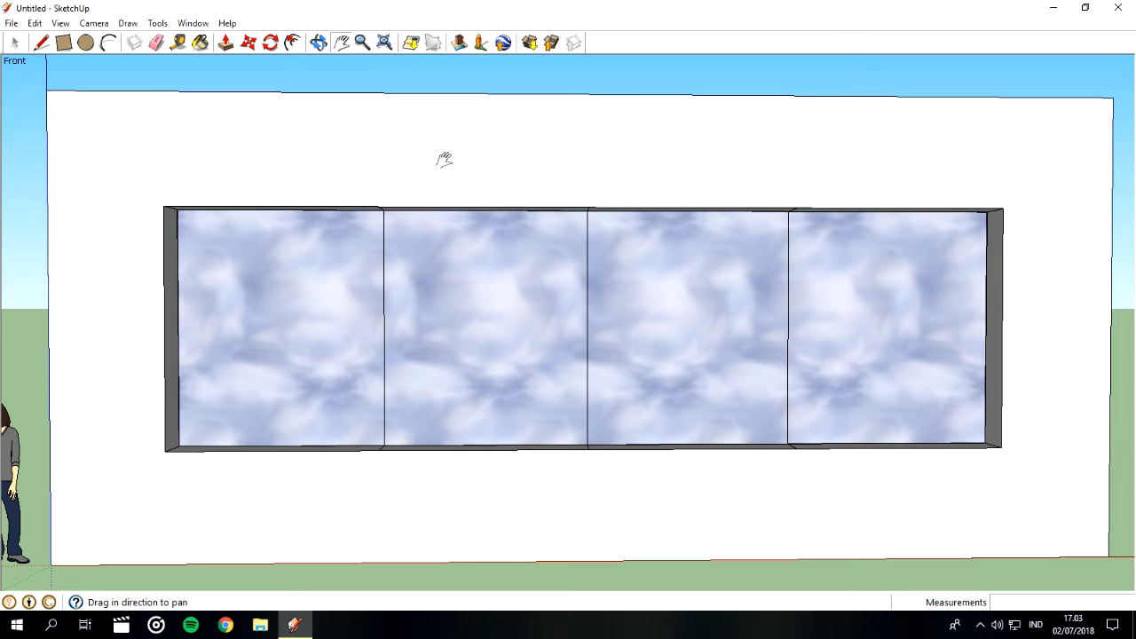
# Draw a vertical line about 2.53 m long just beside the divider between the first two glass panels, closing off a narrow strip.
pyautogui.click(40, 42)
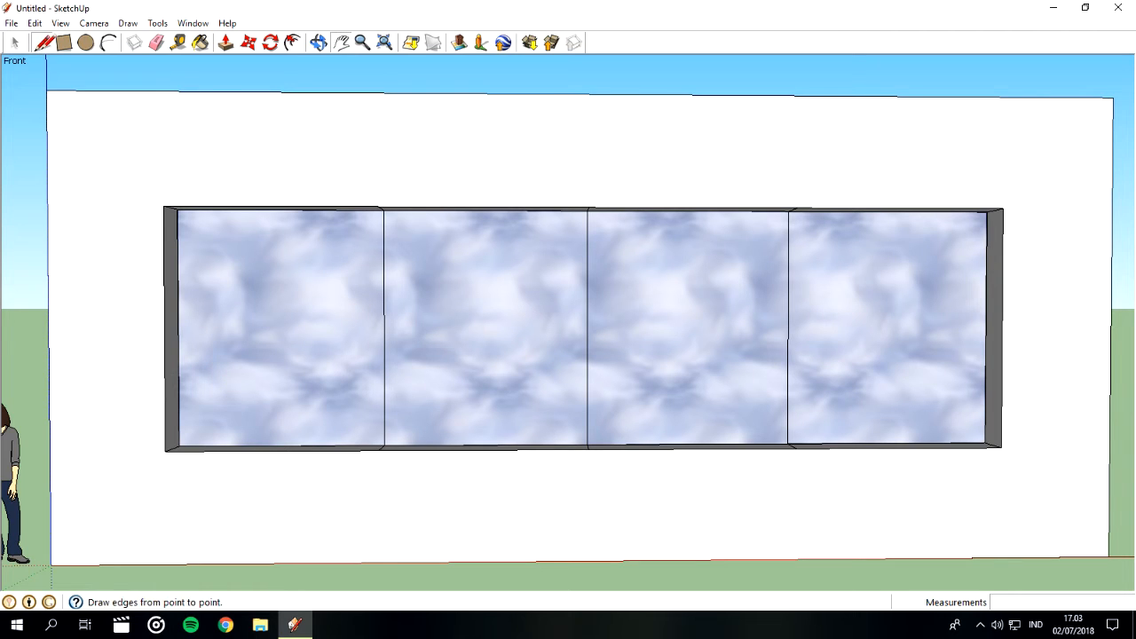
pyautogui.click(392, 444)
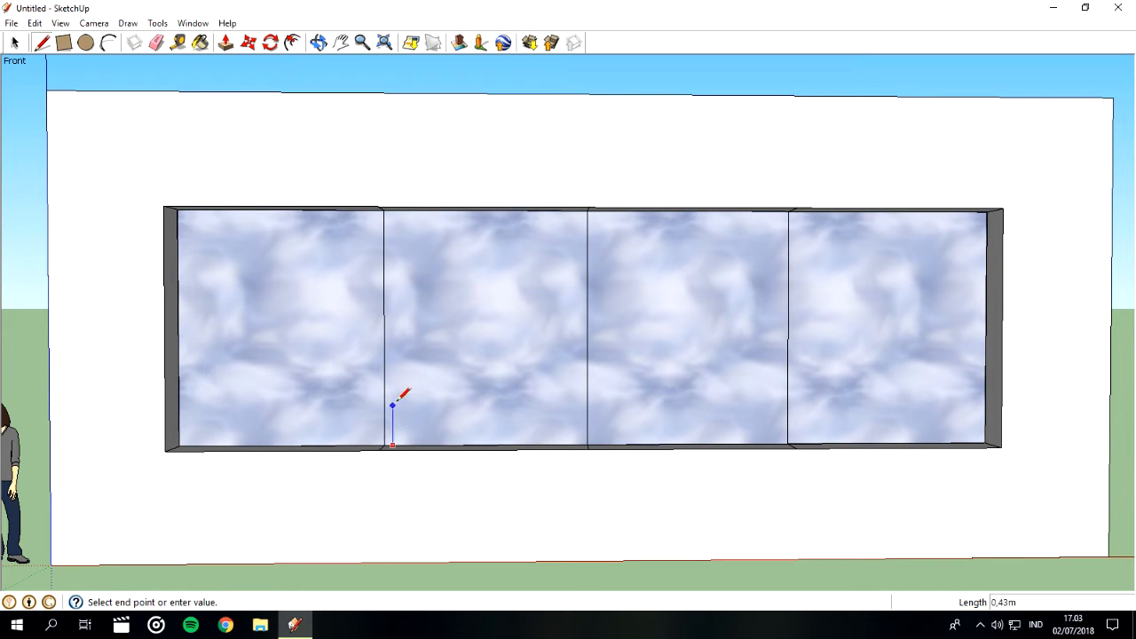
pyautogui.click(392, 209)
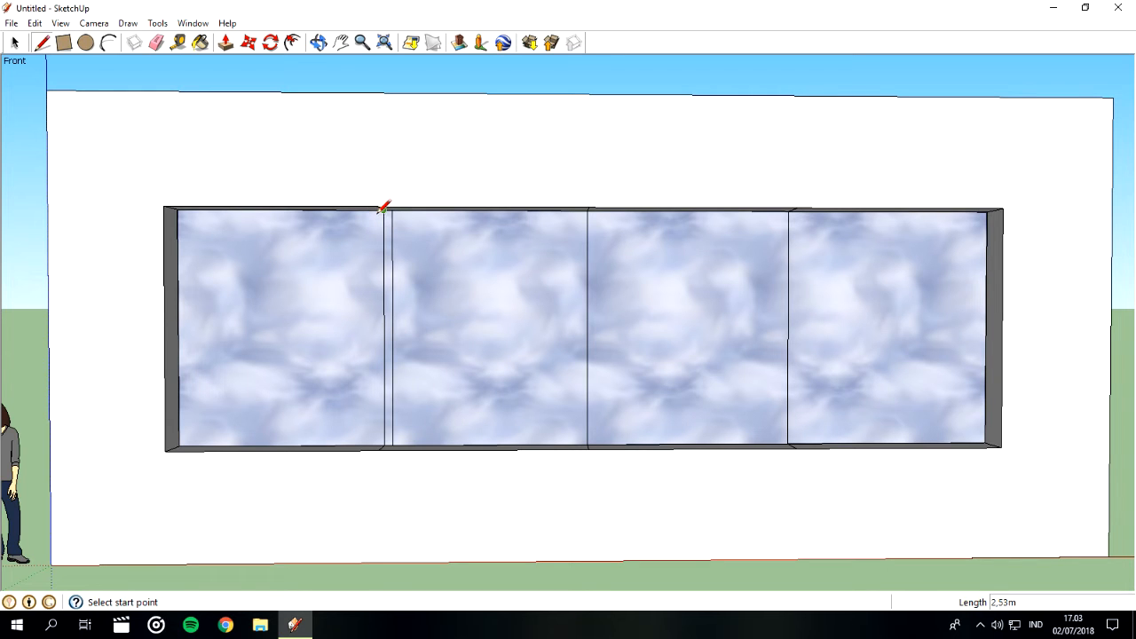
pyautogui.click(383, 210)
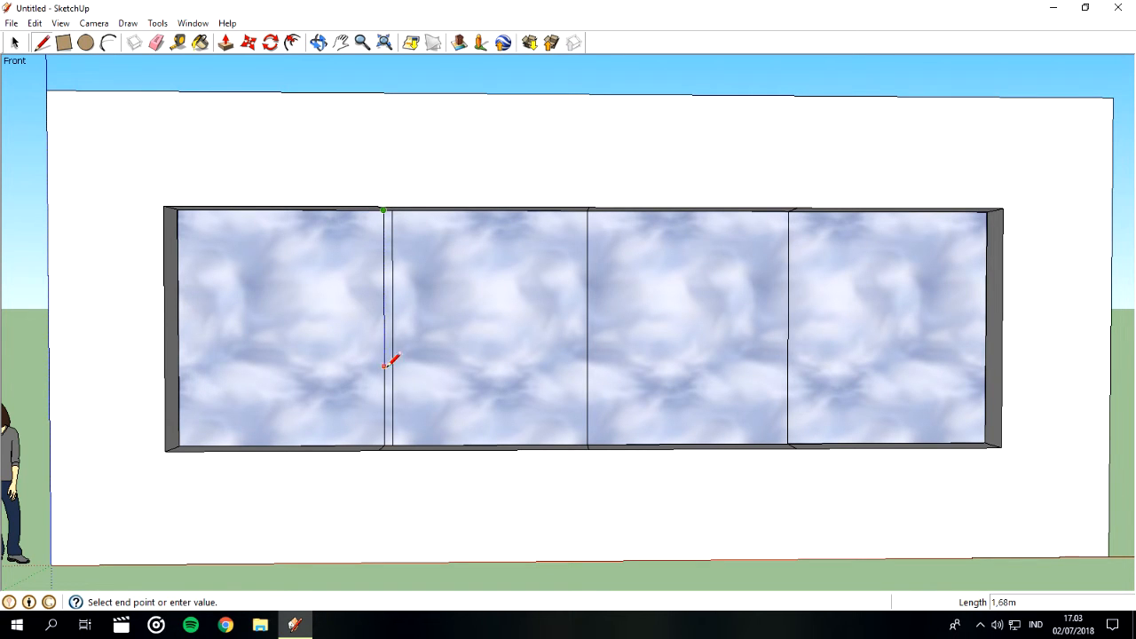
pyautogui.click(386, 444)
pyautogui.click(392, 444)
pyautogui.click(178, 213)
pyautogui.click(13, 43)
pyautogui.hotkey('ctrl', 'z')
# Try deleting the narrow glass strip beside the first divider, clear the selection, and undo the deletion.
pyautogui.click(389, 334)
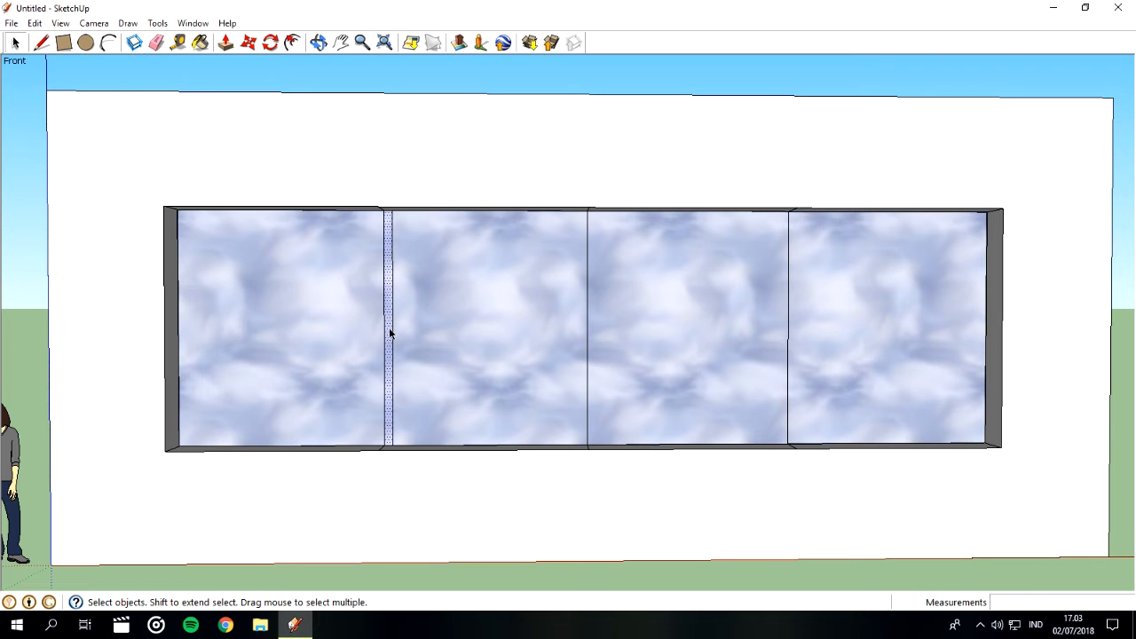
pyautogui.press('Delete')
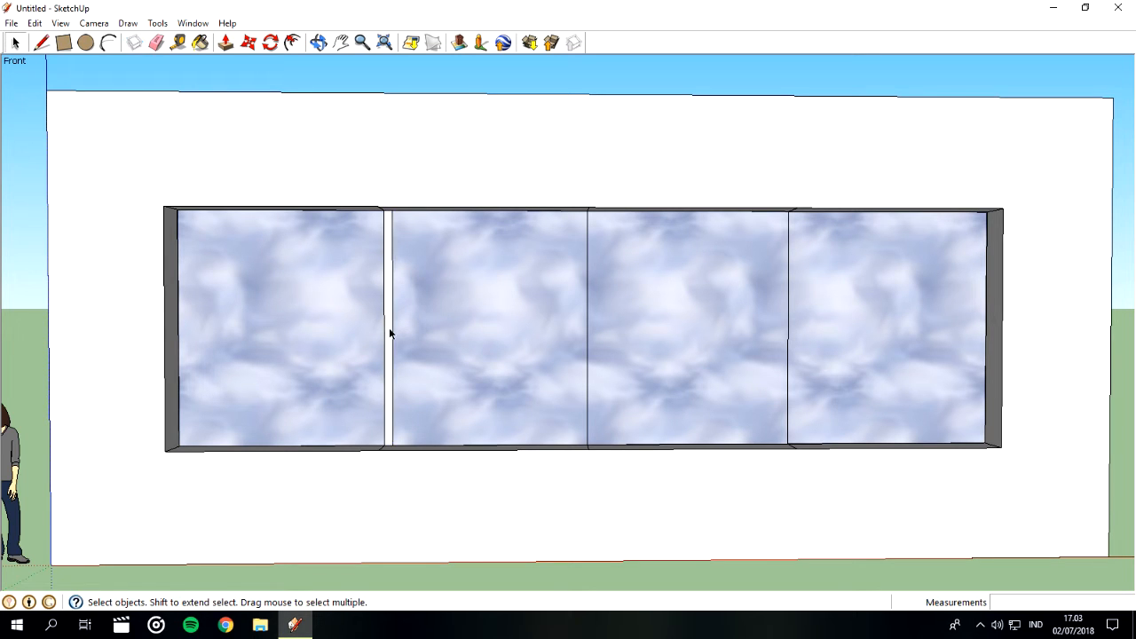
pyautogui.hotkey('ctrl', 'a')
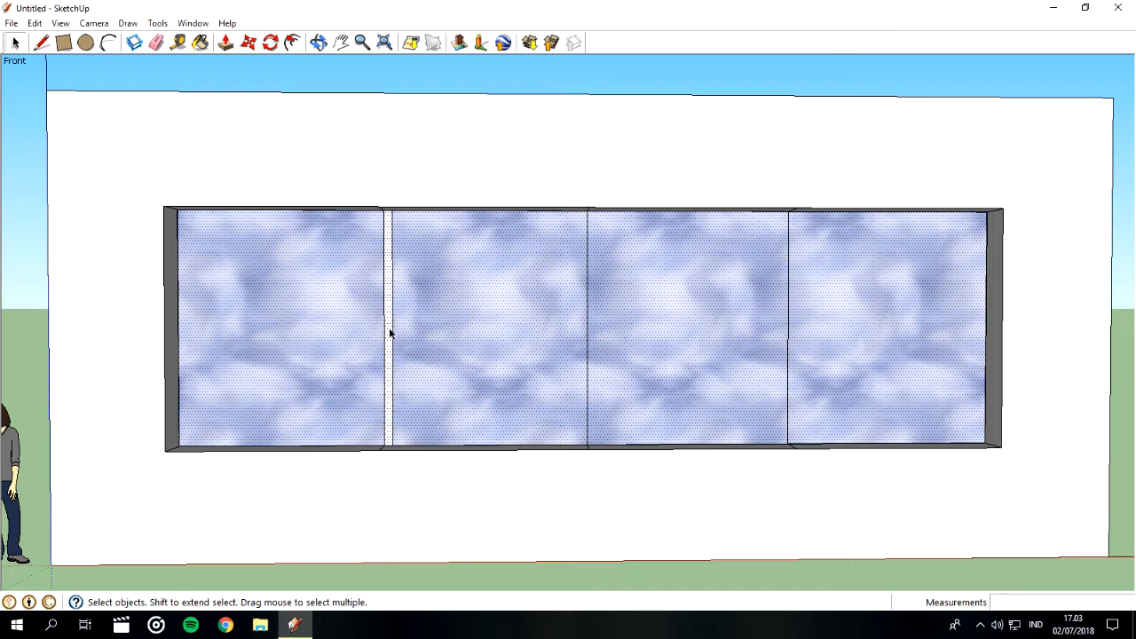
pyautogui.click(1123, 285)
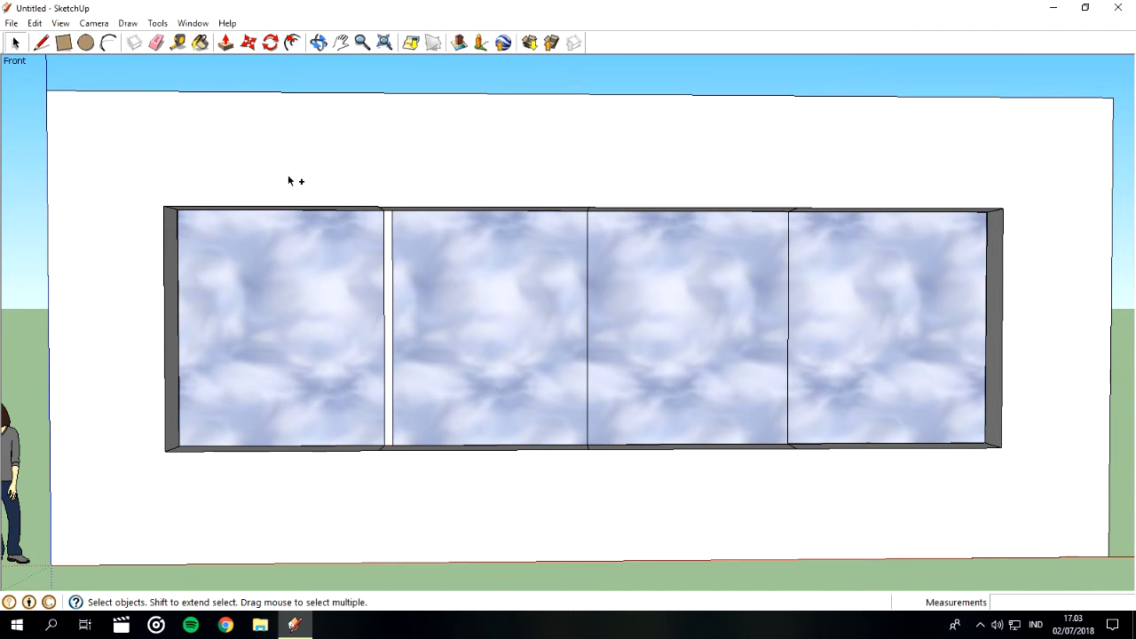
pyautogui.hotkey('ctrl', 'z')
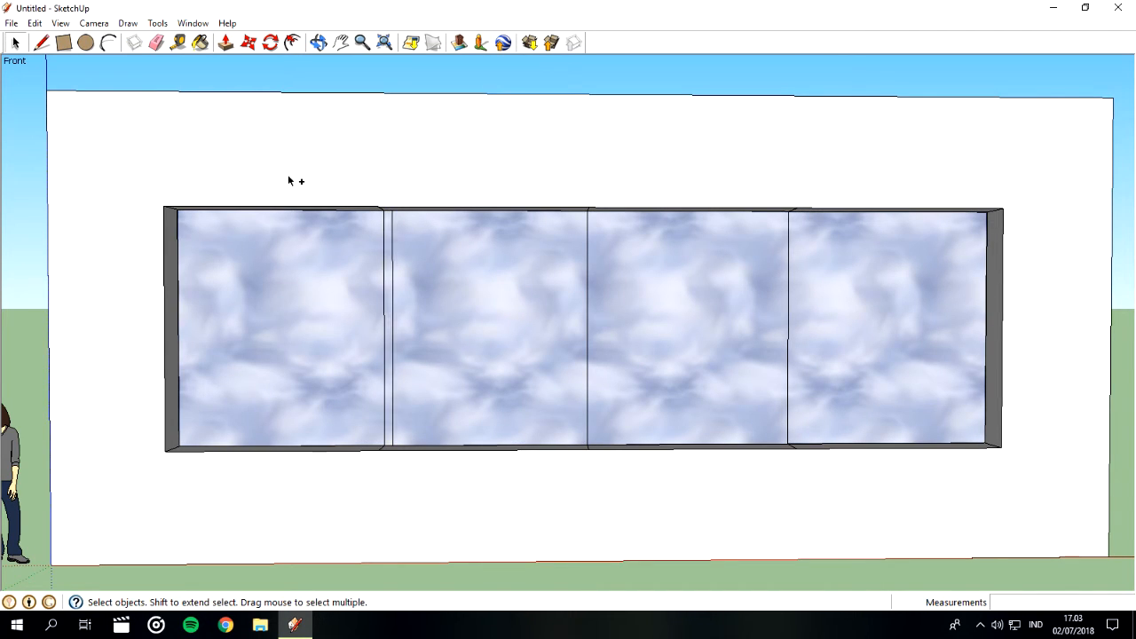
# Undo the extra vertical line beside the first panel divider and start a new line from that divider's lower end.
pyautogui.click(42, 44)
pyautogui.click(384, 209)
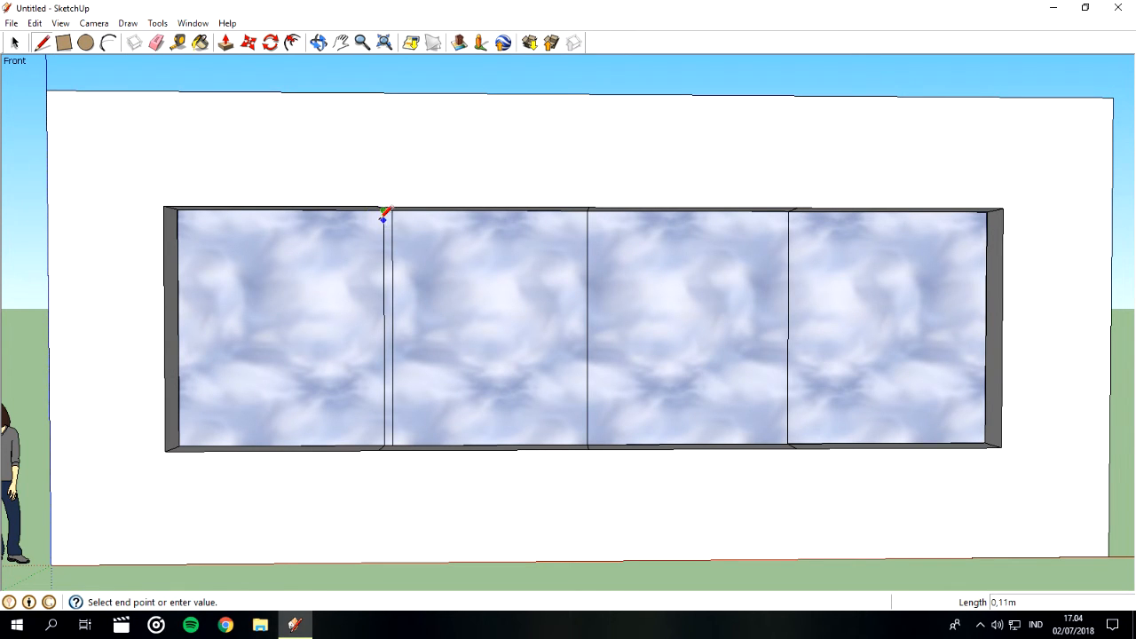
pyautogui.press('Escape')
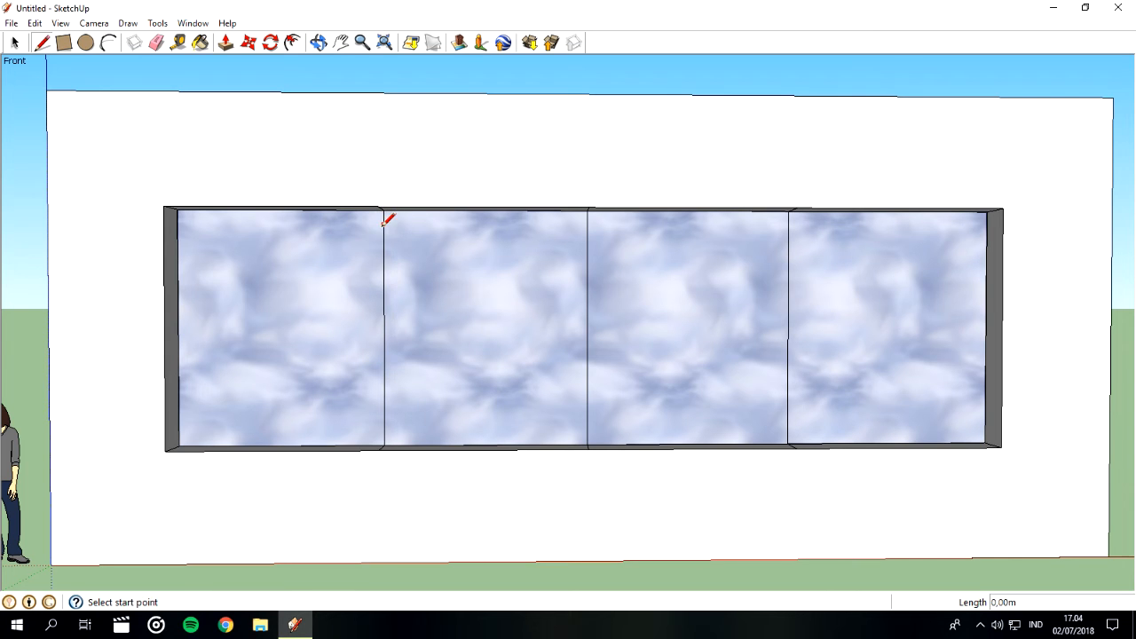
pyautogui.click(384, 444)
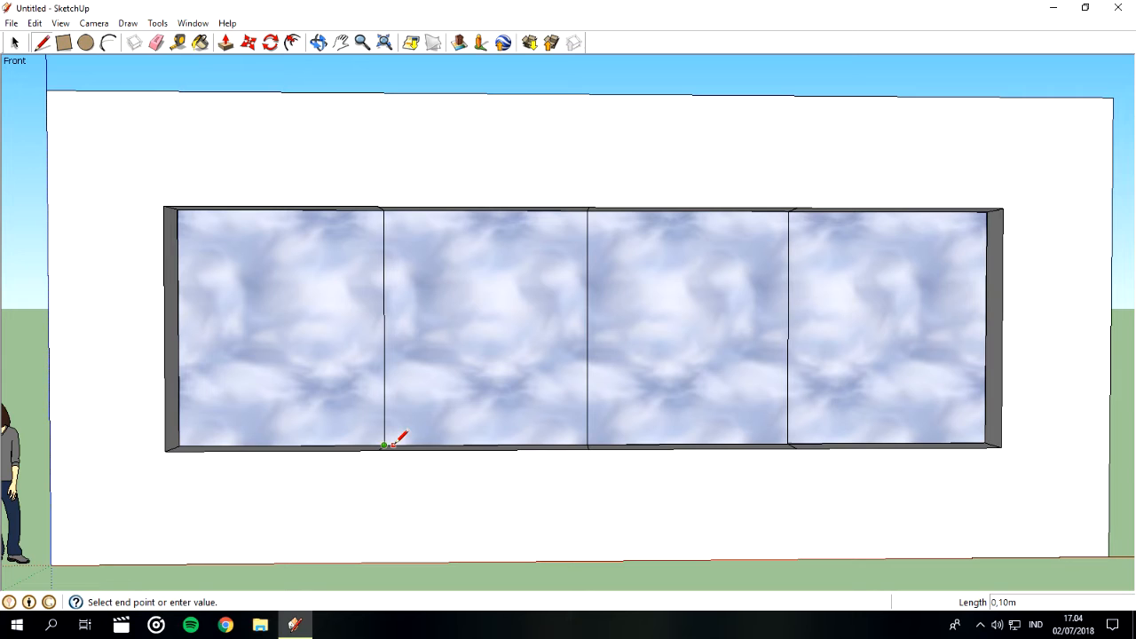
# Try to outline a narrow vertical strip beside the window's first divider using the Line tool.
pyautogui.click(398, 440)
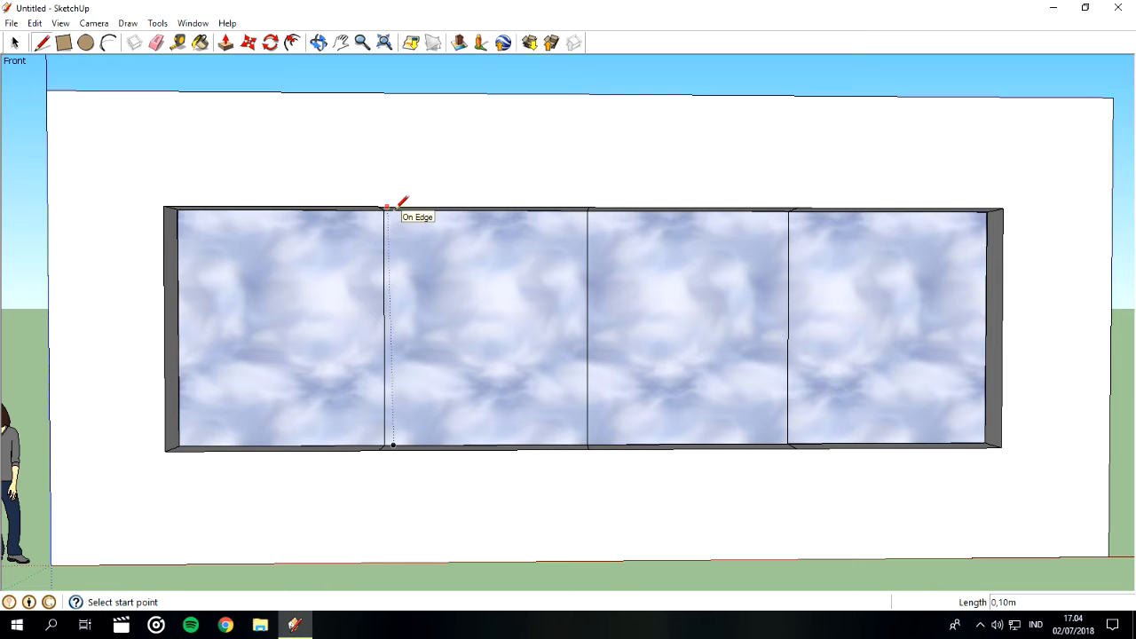
pyautogui.click(394, 212)
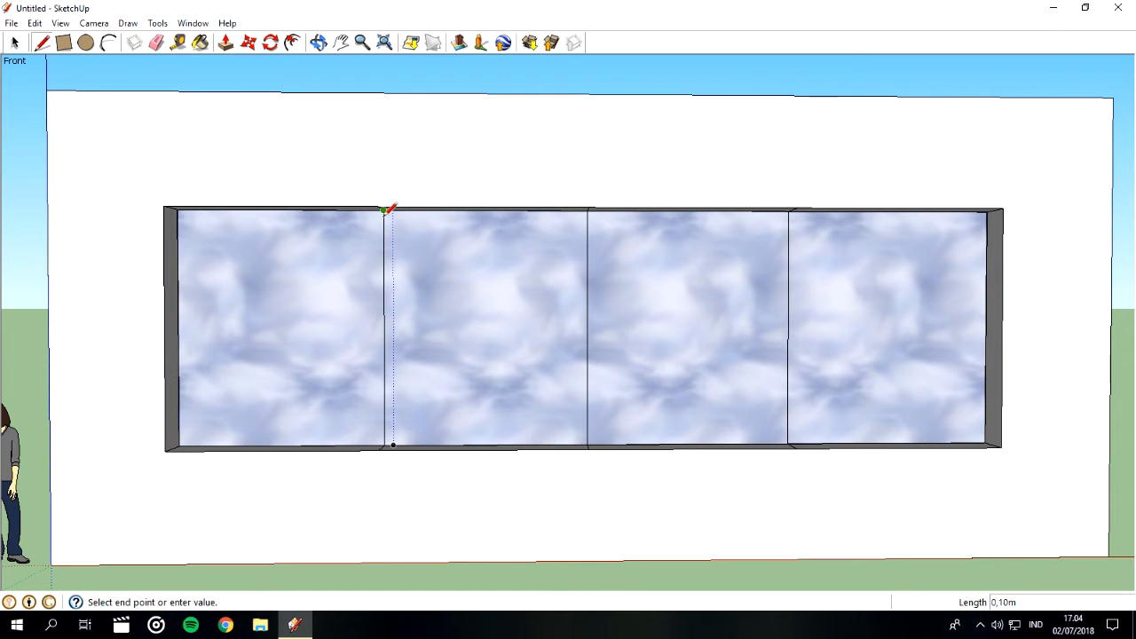
pyautogui.click(388, 210)
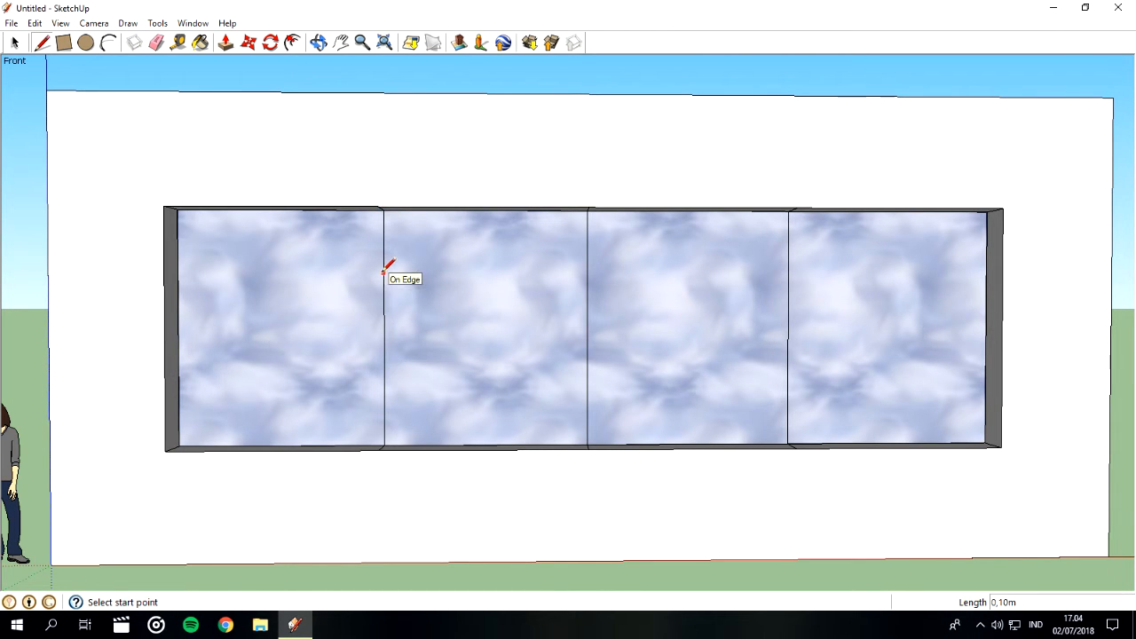
pyautogui.click(384, 211)
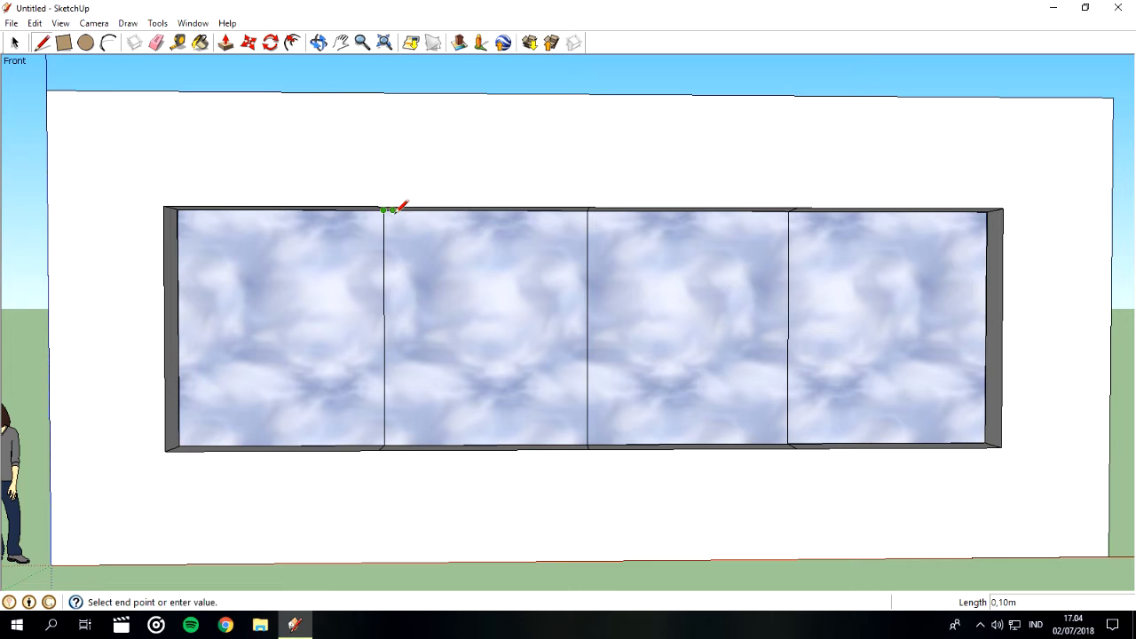
pyautogui.click(402, 213)
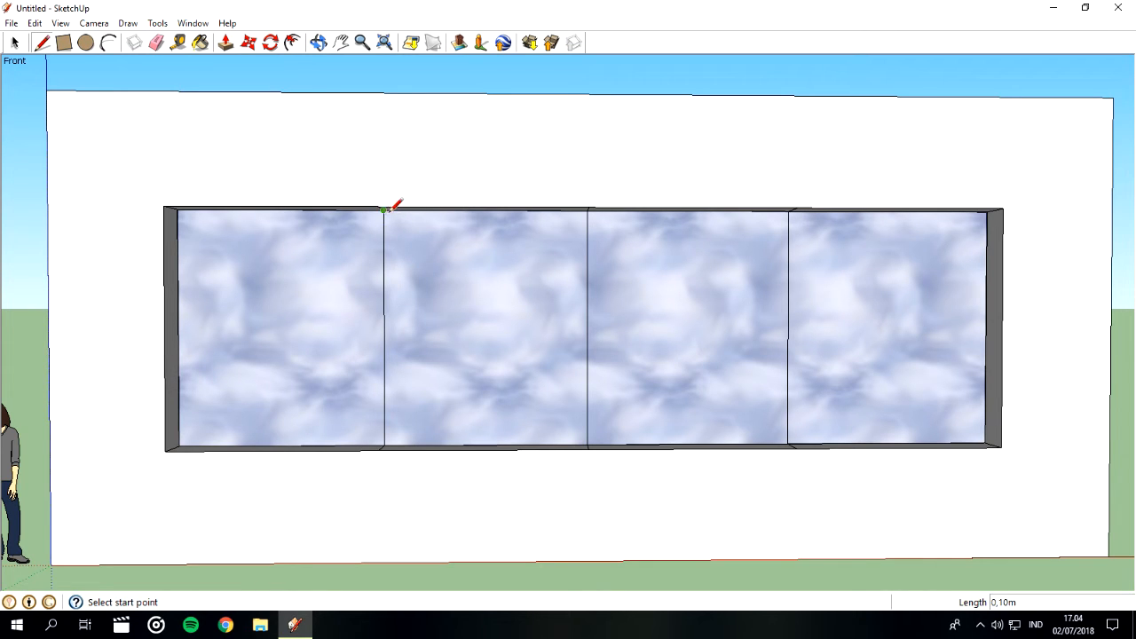
pyautogui.click(383, 444)
pyautogui.click(393, 443)
pyautogui.click(384, 444)
pyautogui.click(393, 444)
pyautogui.click(385, 210)
pyautogui.click(388, 208)
# Delete the second glass pane of the window and undo the deletion.
pyautogui.press('space')
pyautogui.click(389, 279)
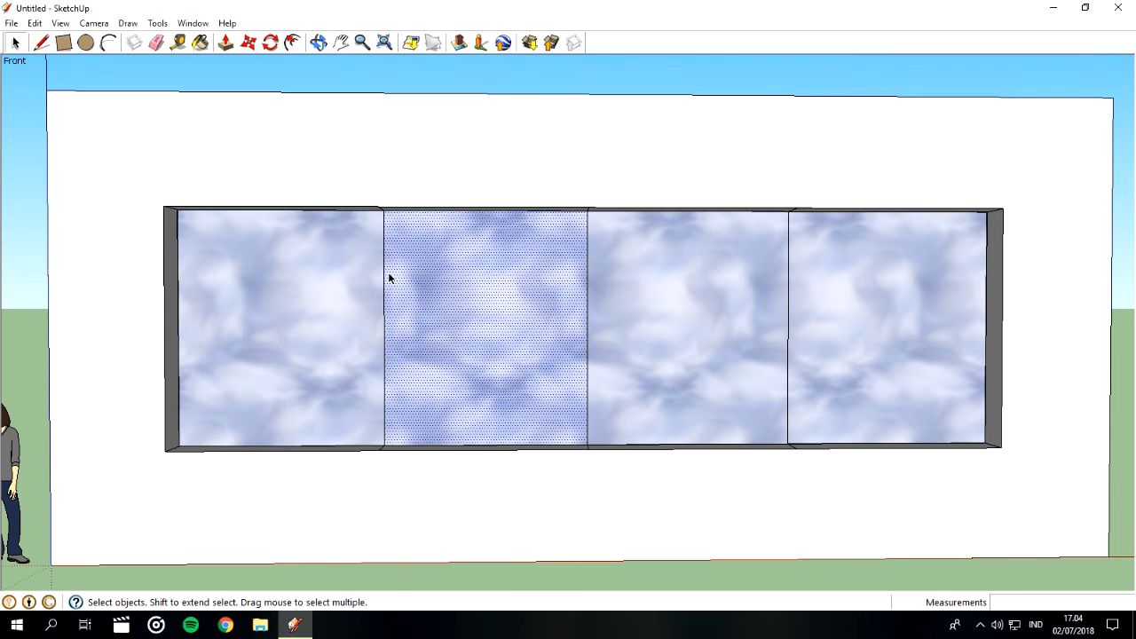
pyautogui.press('Delete')
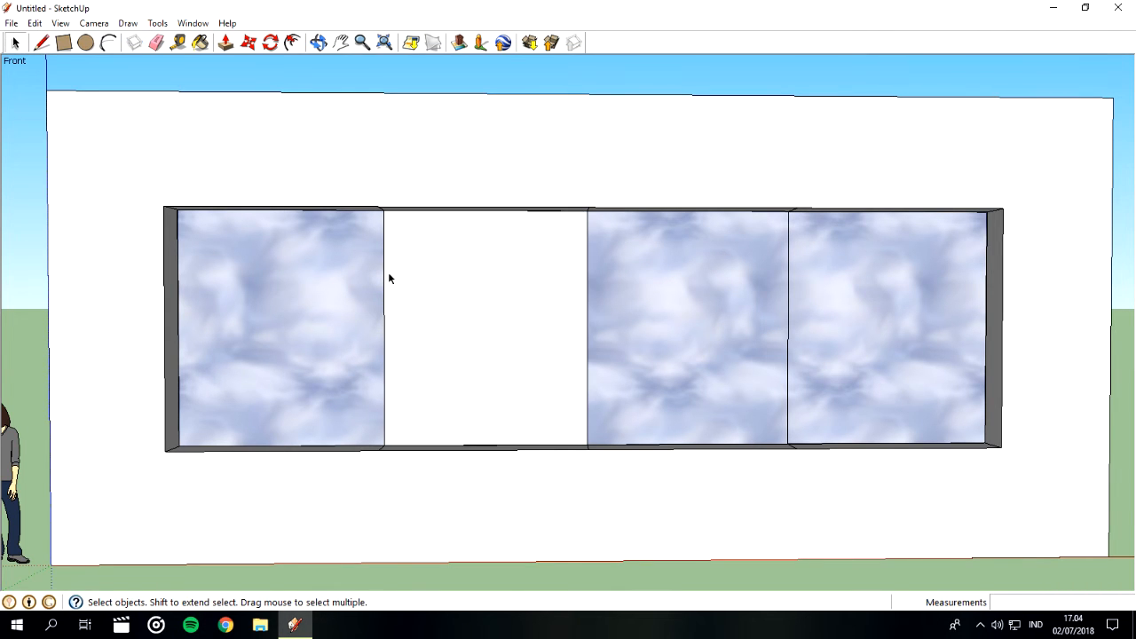
pyautogui.hotkey('ctrl', 'z')
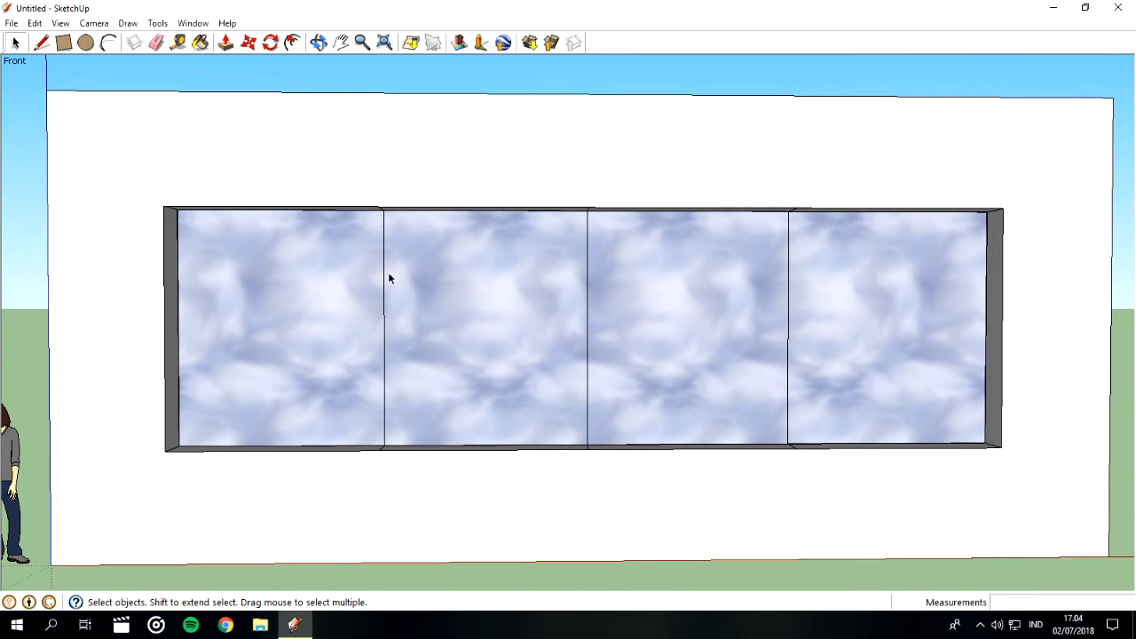
# Open the materials browser with the Paint Bucket tool.
pyautogui.scroll(-2, 402, 226)
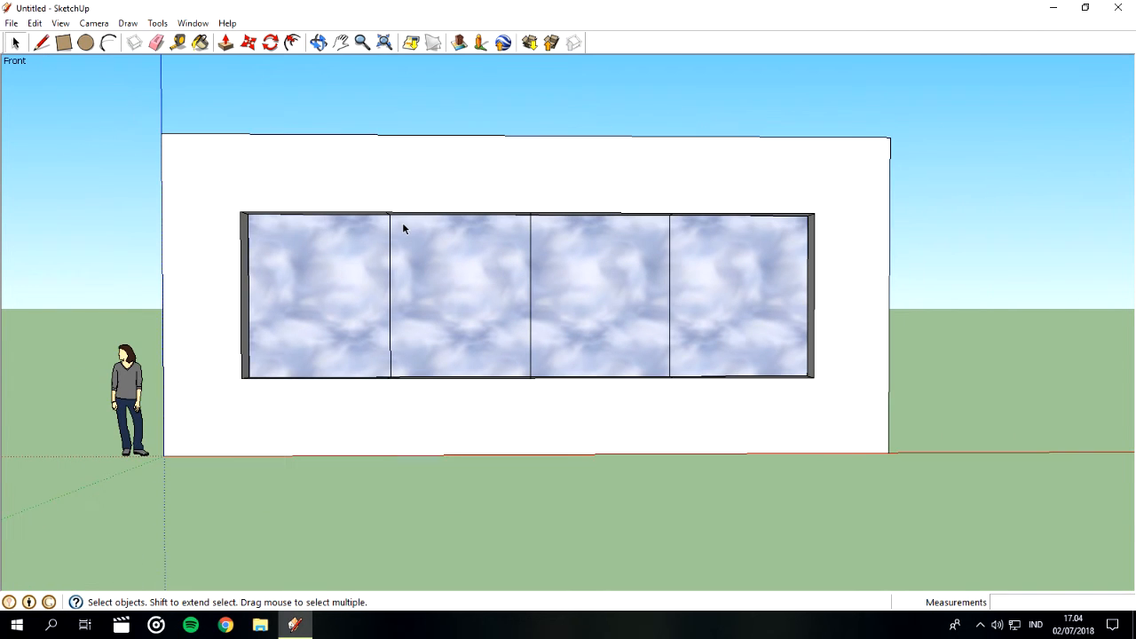
pyautogui.click(318, 43)
pyautogui.moveTo(462, 222); pyautogui.dragTo(467, 484)
pyautogui.scroll(-3, 485, 213)
pyautogui.click(341, 42)
pyautogui.moveTo(524, 160); pyautogui.dragTo(527, 254)
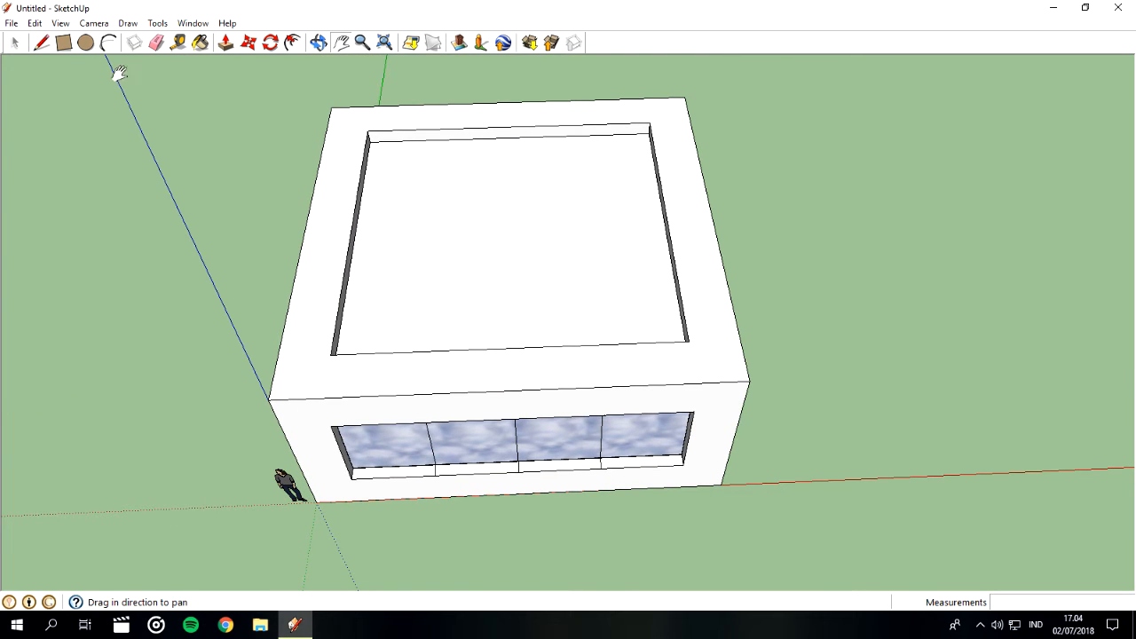
pyautogui.click(201, 43)
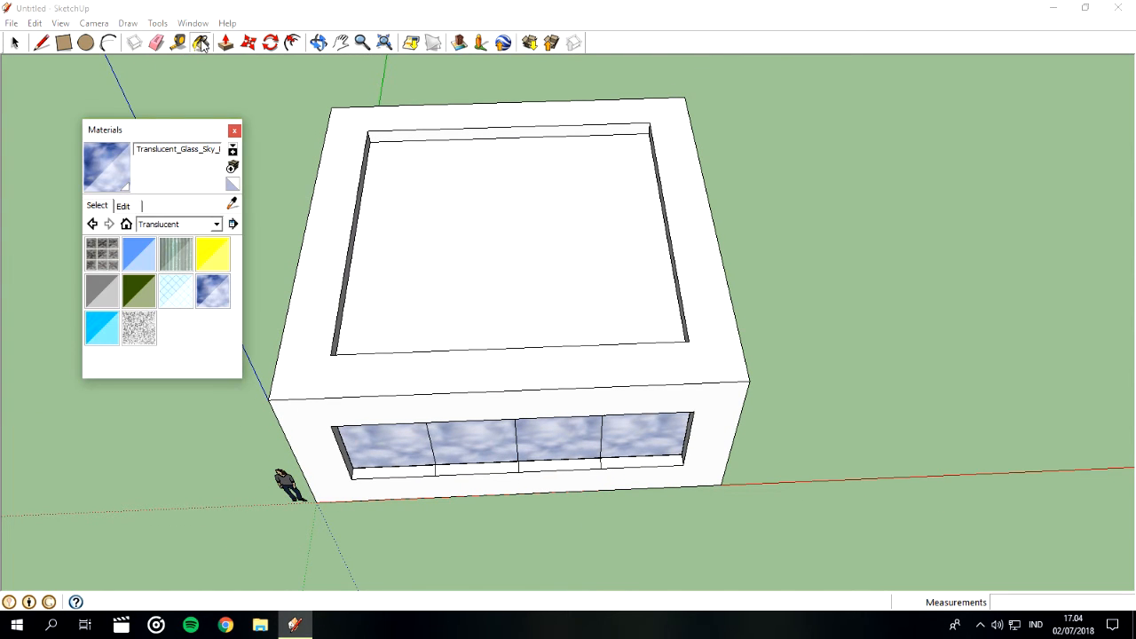
pyautogui.press('alt')
# Paint the front wall around the windows with Brick_Antique from the Brick and Cladding materials.
pyautogui.click(14, 42)
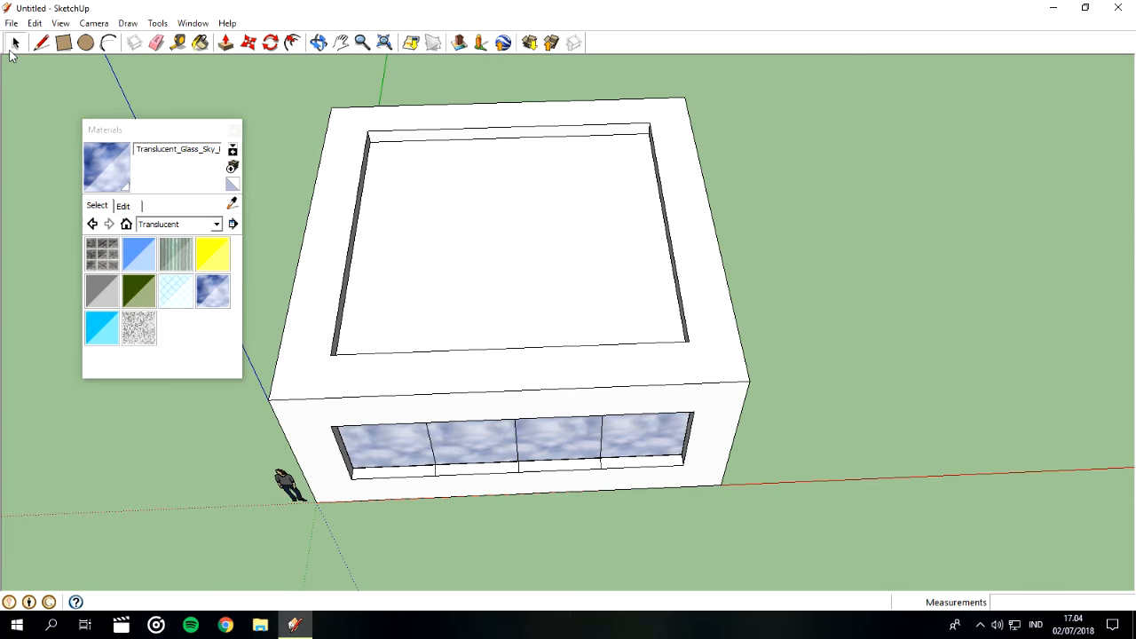
pyautogui.click(427, 377)
pyautogui.click(412, 419)
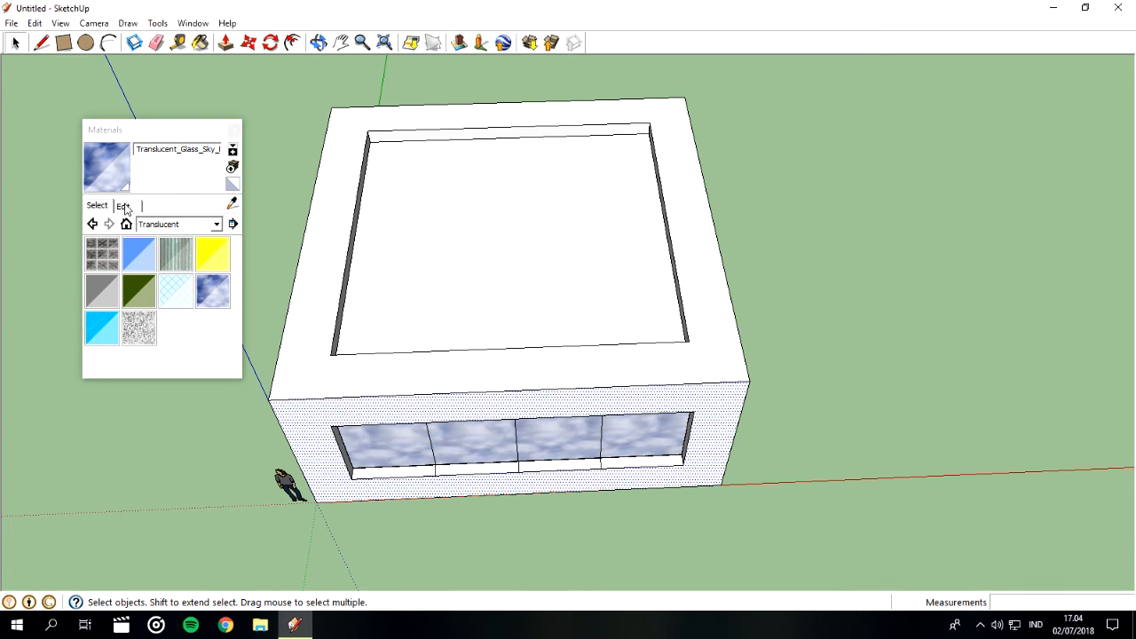
pyautogui.click(219, 224)
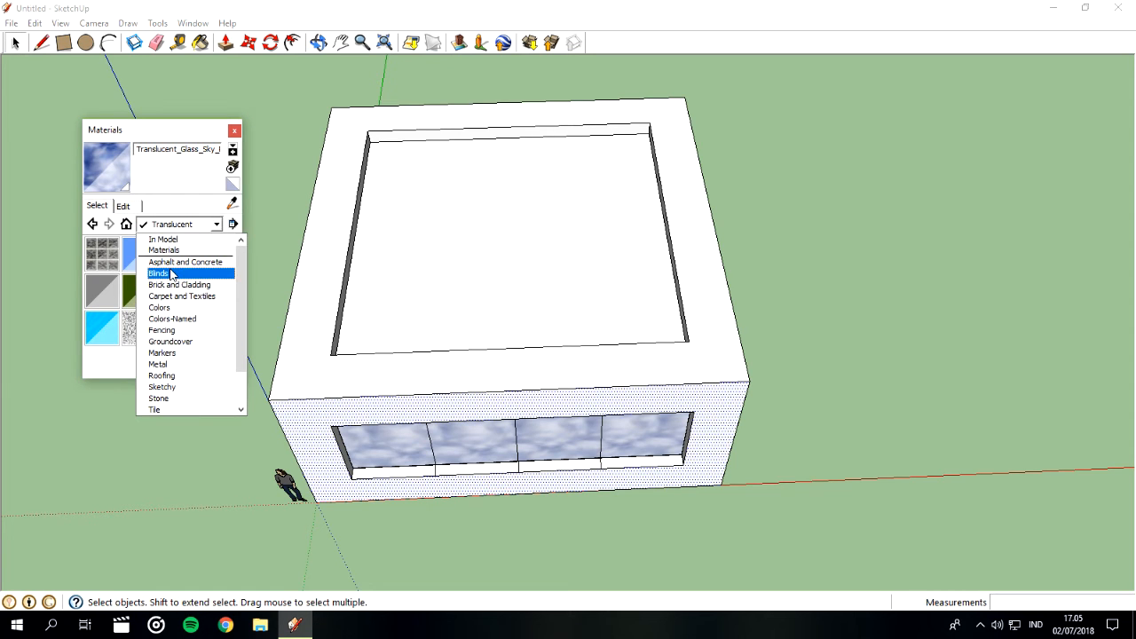
pyautogui.click(164, 240)
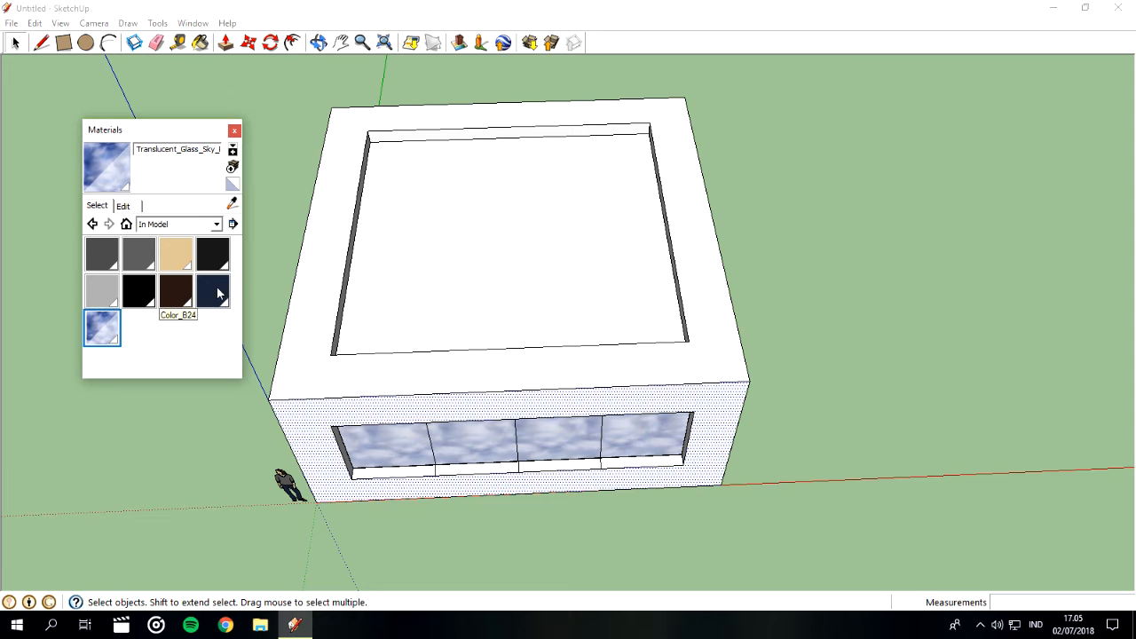
pyautogui.click(219, 224)
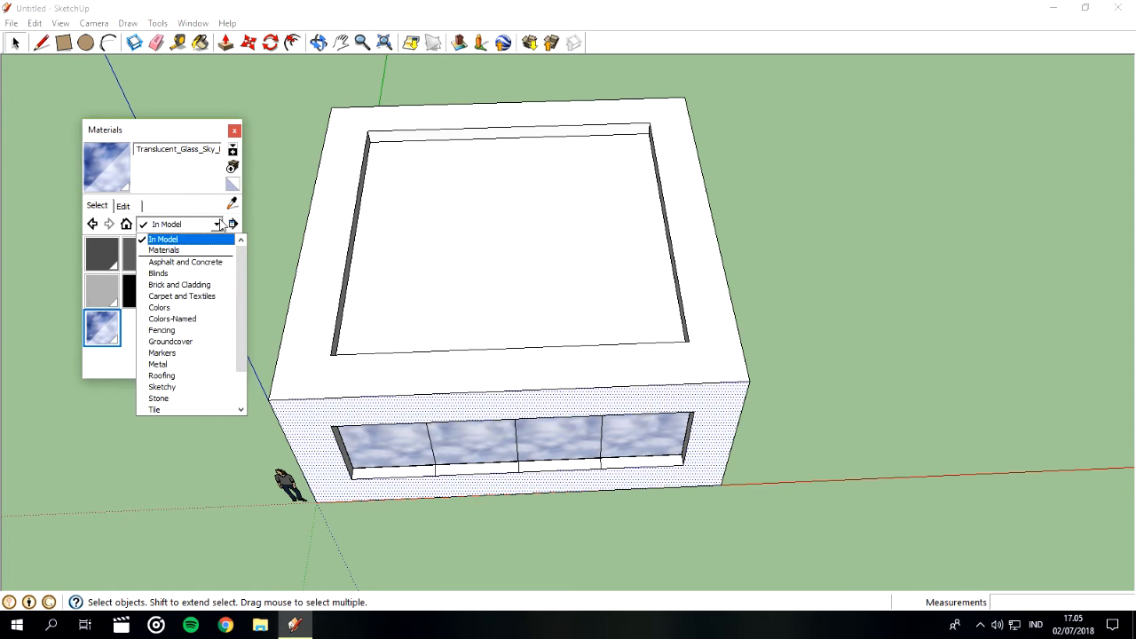
pyautogui.click(162, 250)
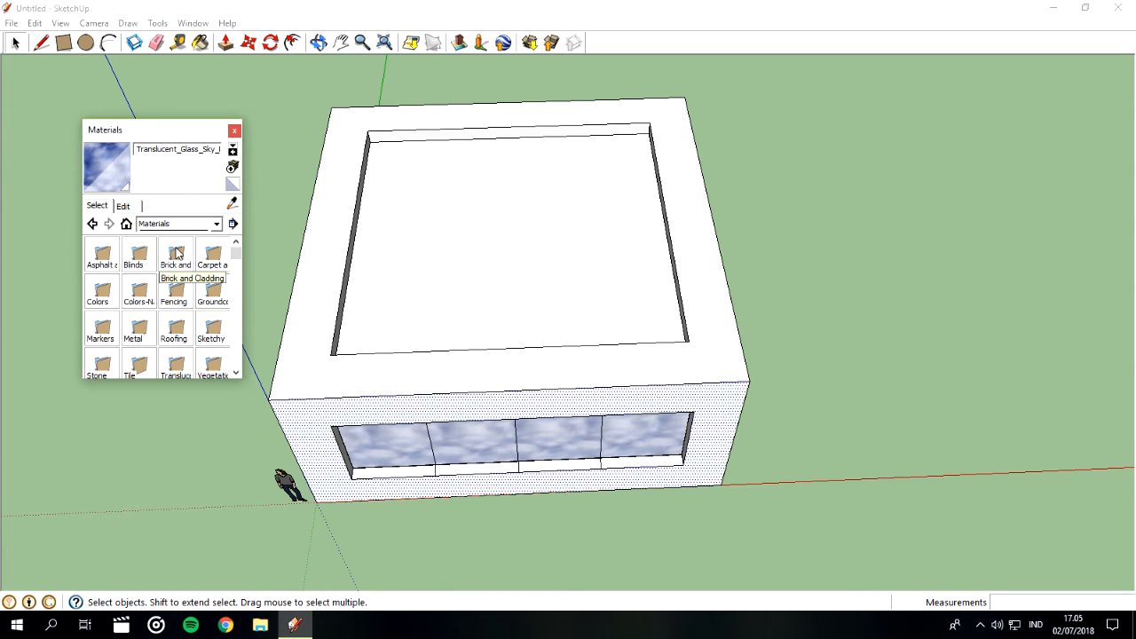
pyautogui.click(173, 256)
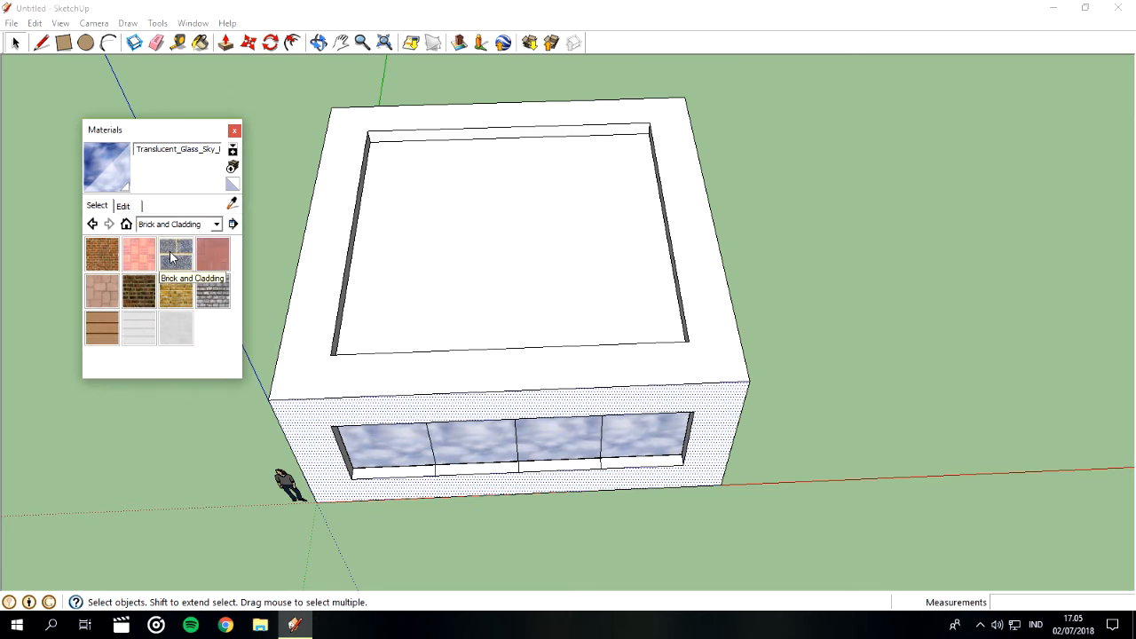
pyautogui.click(102, 253)
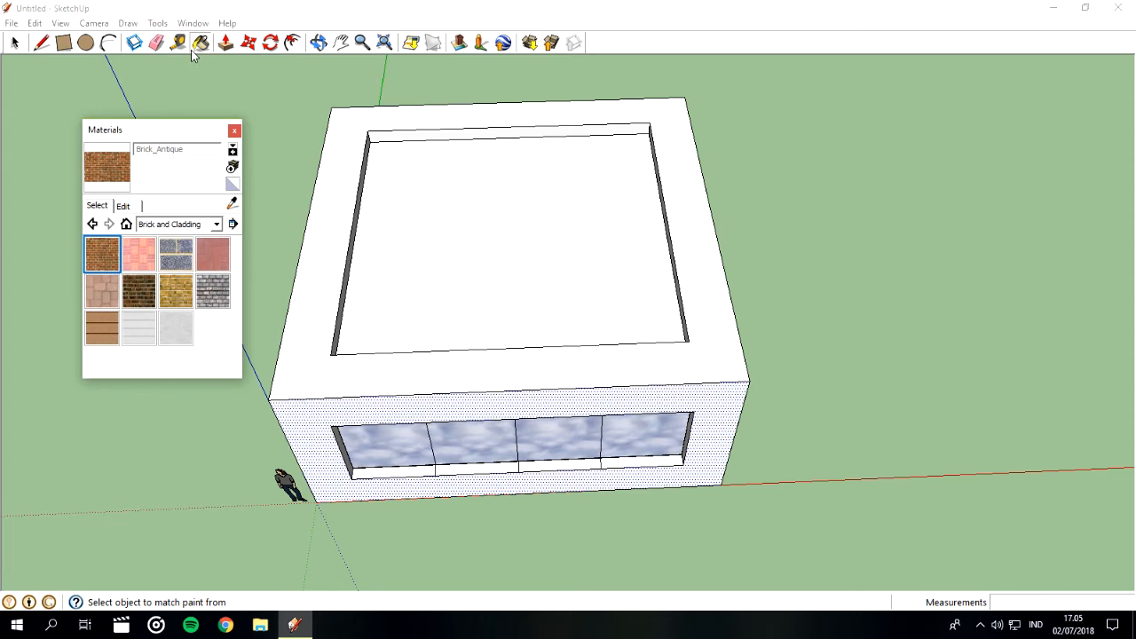
pyautogui.click(315, 410)
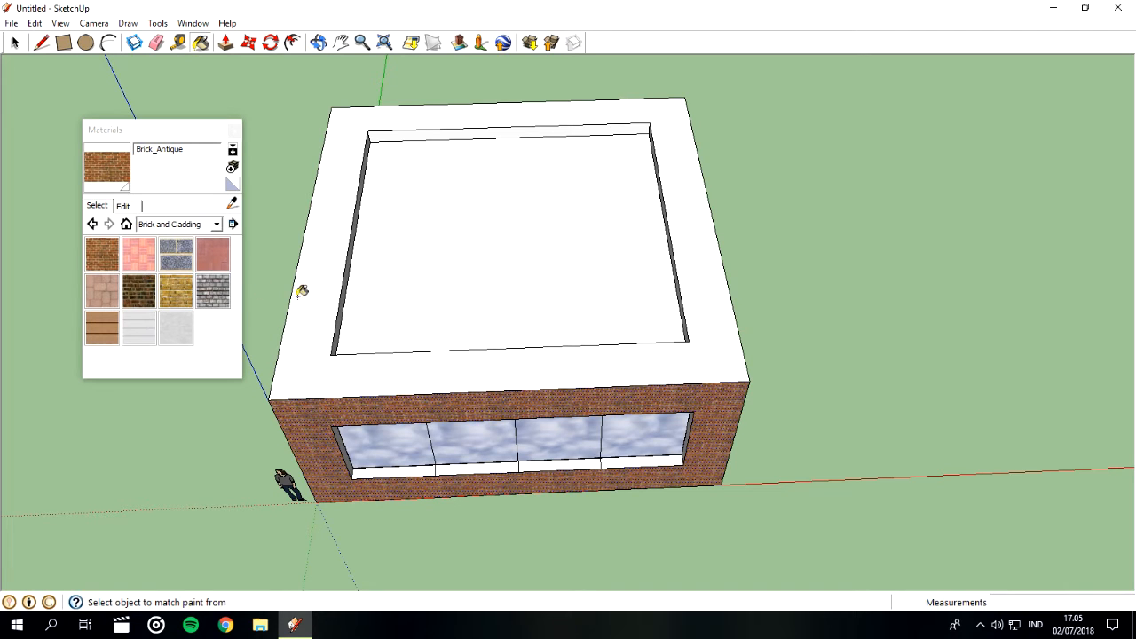
pyautogui.click(14, 42)
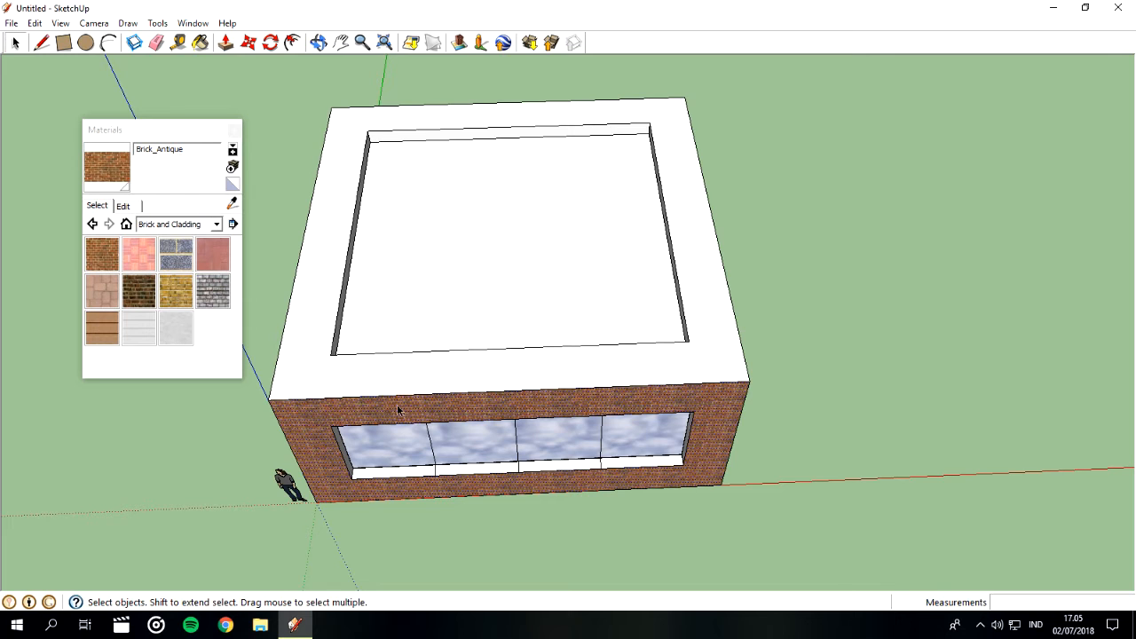
# Paint the recessed roof surface with Cladding_Stucco_White and close the materials browser.
pyautogui.click(480, 275)
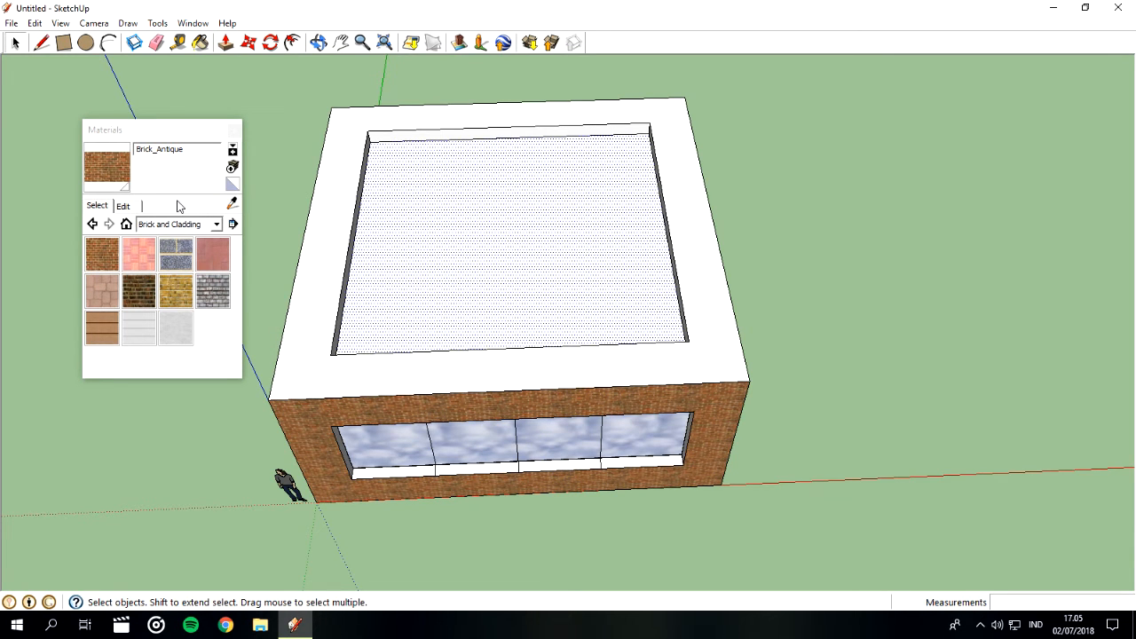
pyautogui.click(175, 328)
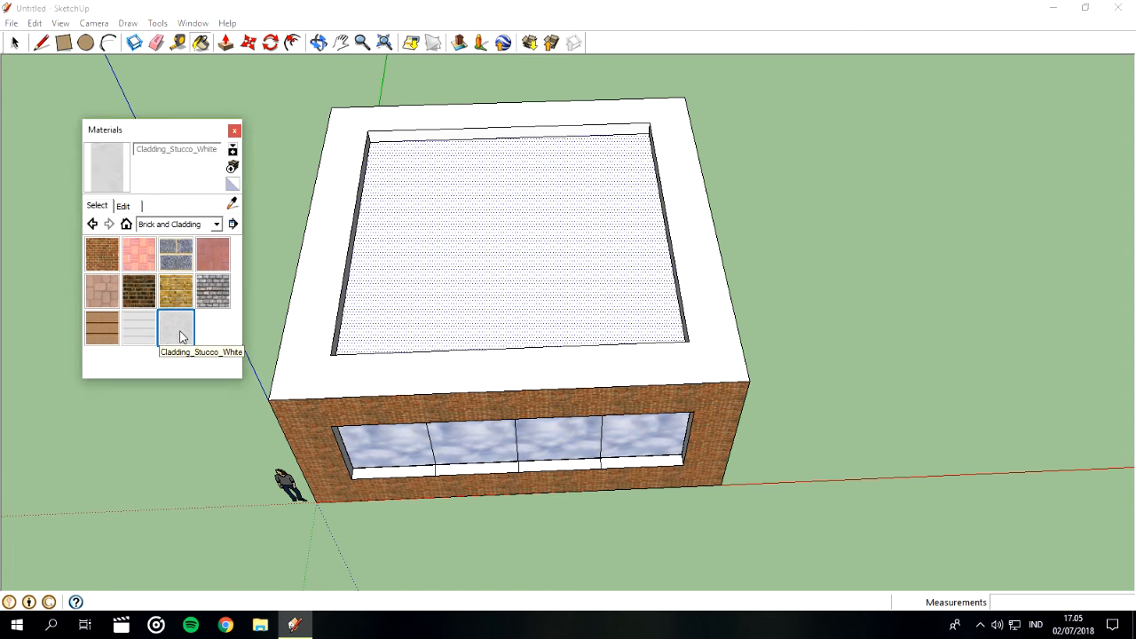
pyautogui.click(548, 230)
pyautogui.click(14, 42)
pyautogui.click(263, 104)
pyautogui.click(234, 130)
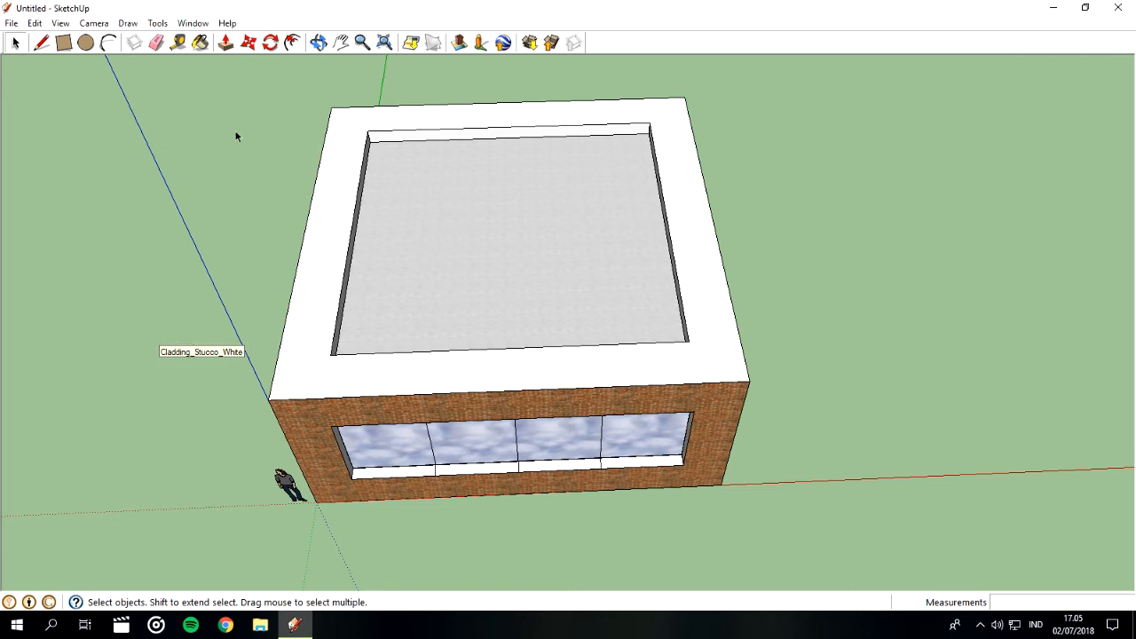
# Delete the entire building together with the human figure and close SketchUp 8 without saving.
pyautogui.click(321, 42)
pyautogui.moveTo(507, 281); pyautogui.dragTo(741, 169)
pyautogui.moveTo(399, 229); pyautogui.dragTo(332, 332)
pyautogui.click(15, 45)
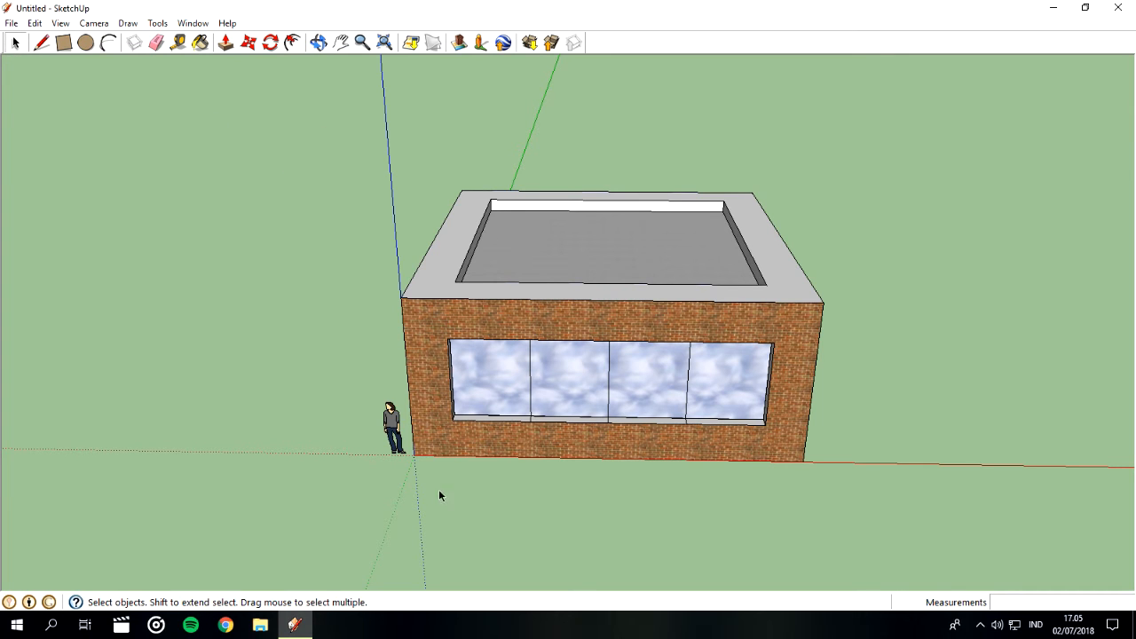
pyautogui.moveTo(301, 156); pyautogui.dragTo(900, 515)
pyautogui.press('Delete')
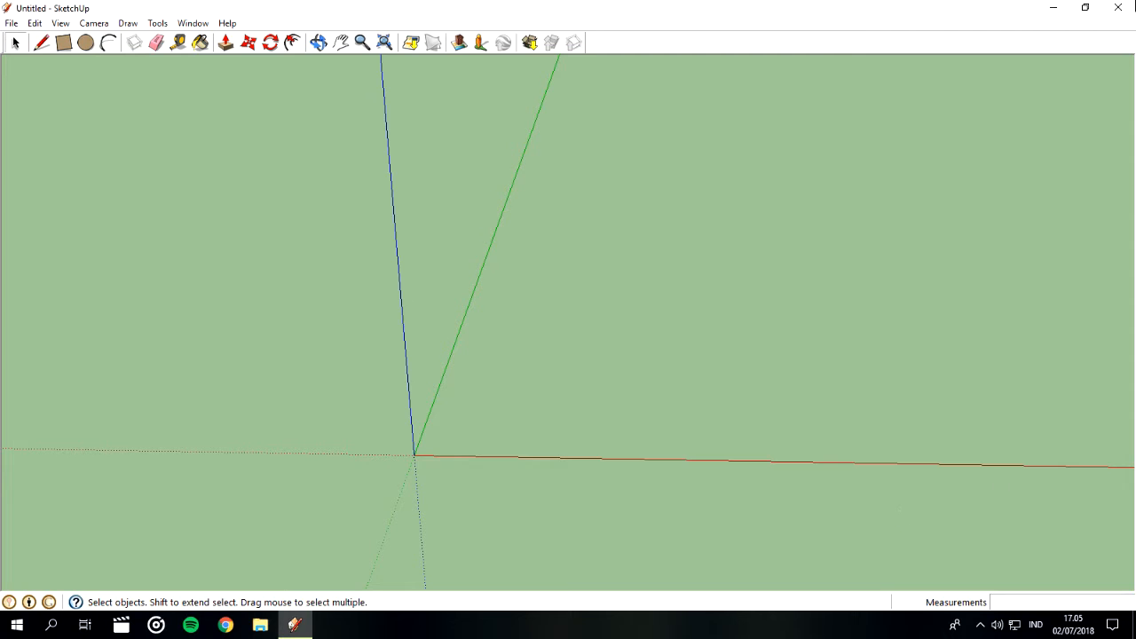
pyautogui.click(1118, 7)
pyautogui.click(571, 341)
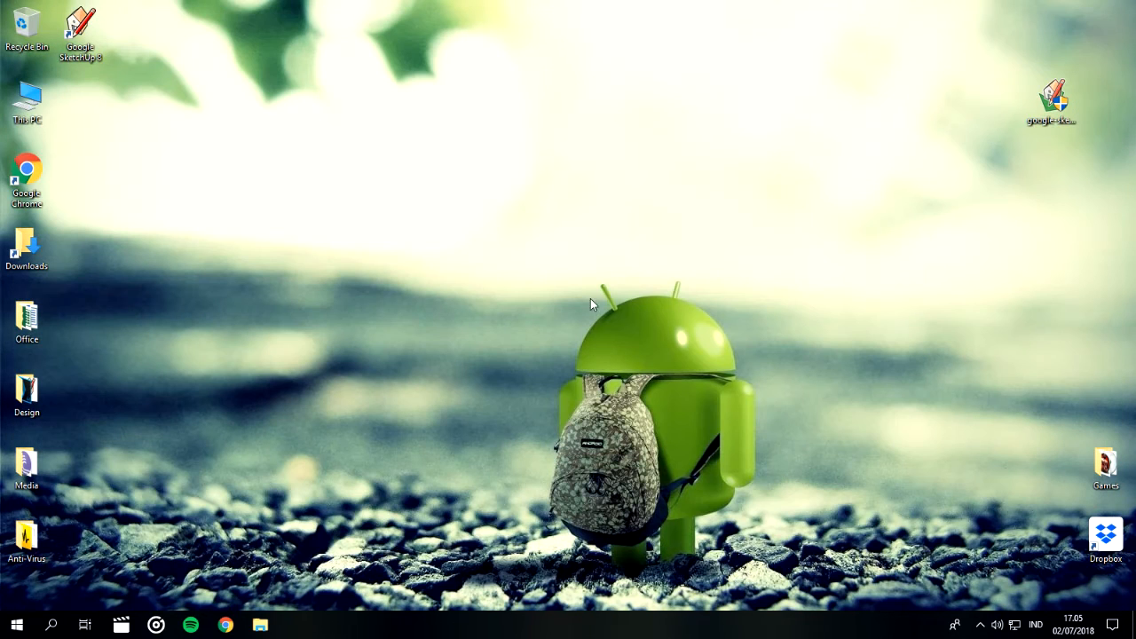
# Launch SketchUp Pro 2016 from the Design folder on the desktop.
pyautogui.doubleClick(8, 122)
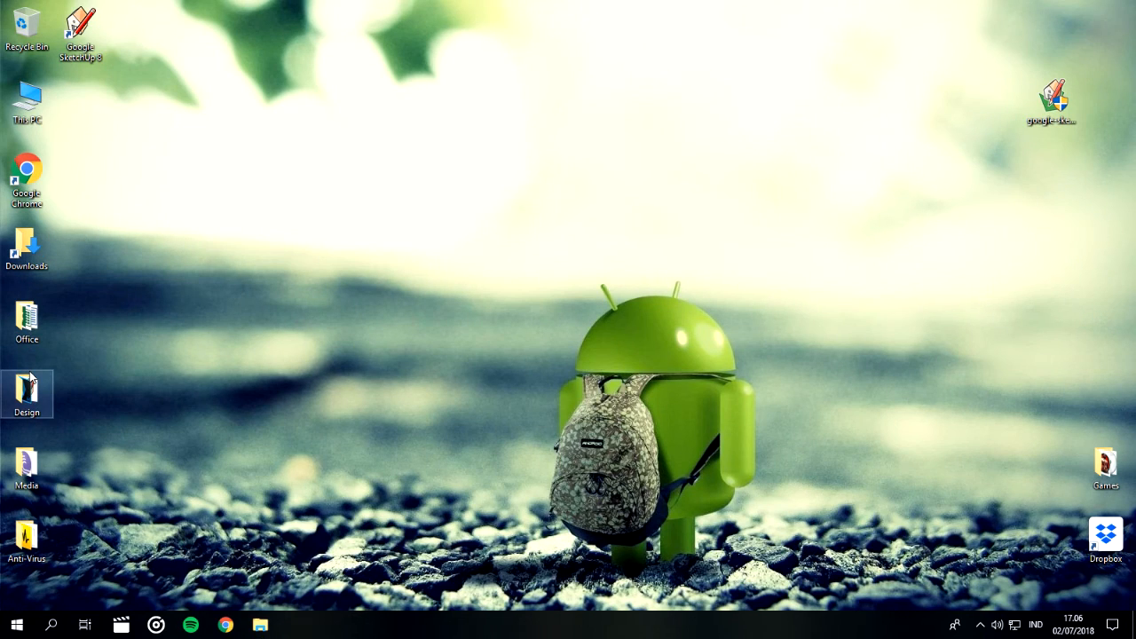
pyautogui.doubleClick(27, 391)
pyautogui.doubleClick(1101, 108)
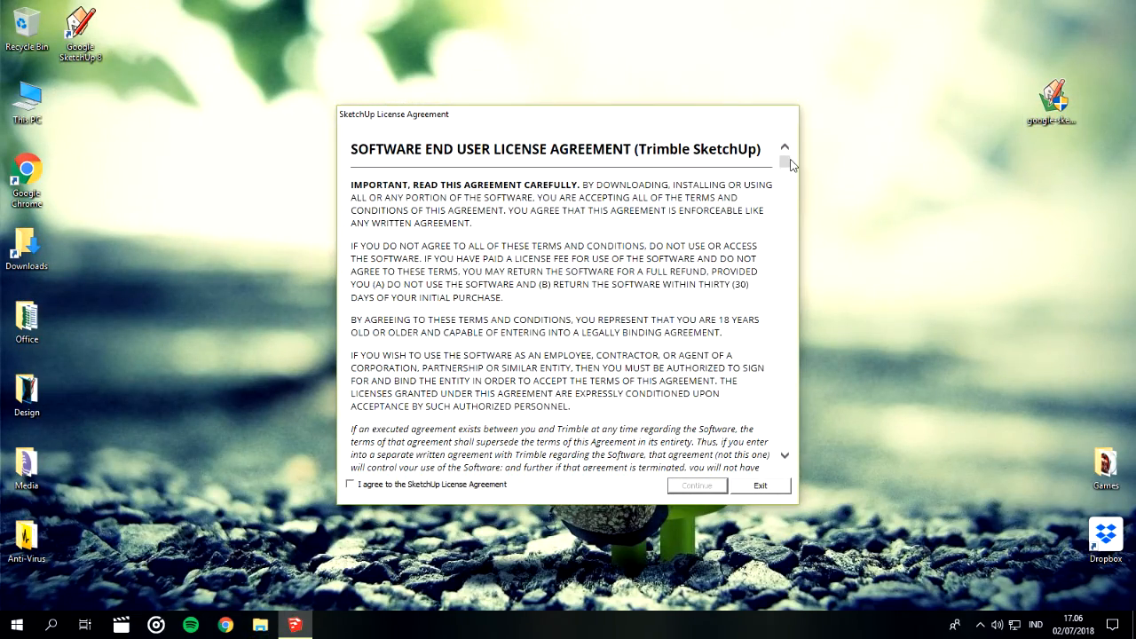
# Go to the end of the SketchUp License Agreement, agree to it and continue.
pyautogui.moveTo(790, 163); pyautogui.dragTo(813, 483)
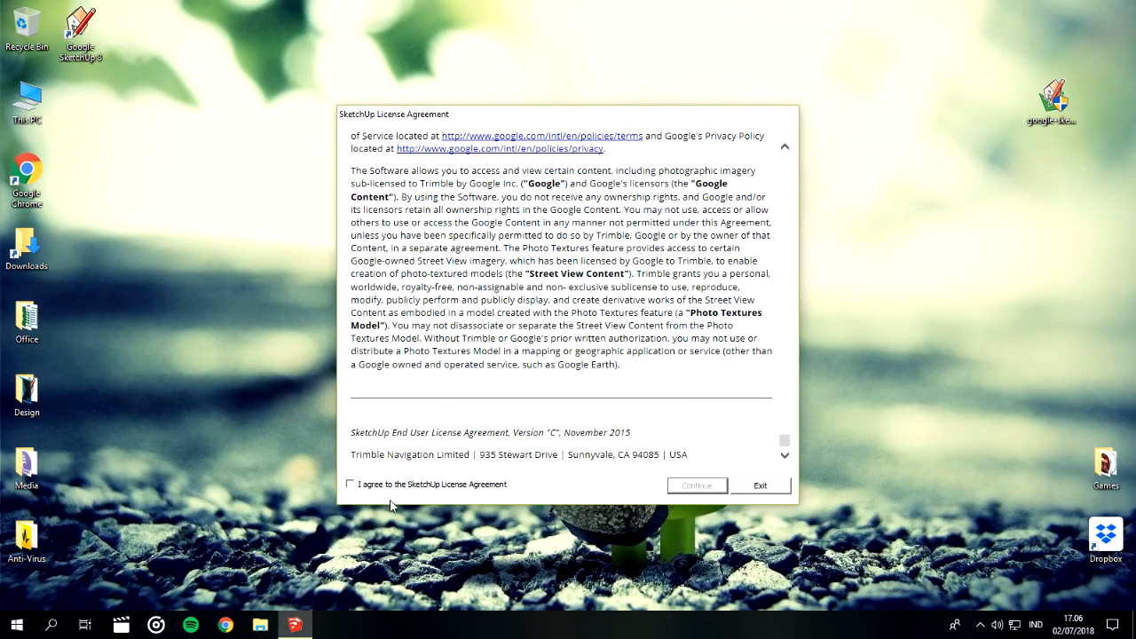
pyautogui.click(350, 485)
pyautogui.click(697, 486)
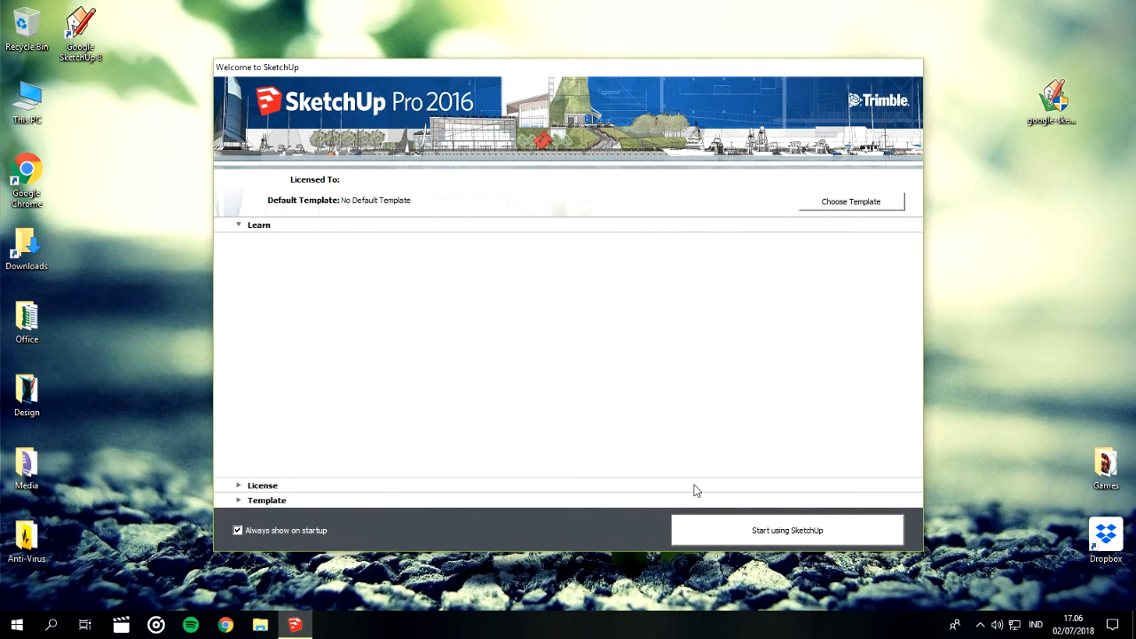
# Choose Simple Template - Meters as the default template, look through the other templates and start using SketchUp.
pyautogui.click(844, 209)
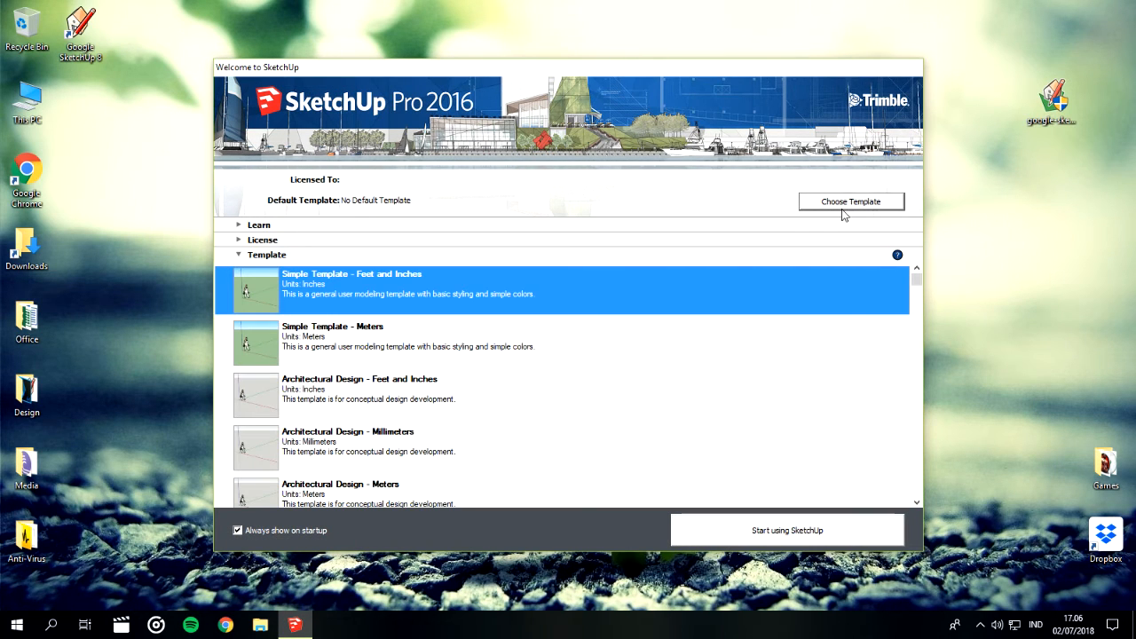
pyautogui.click(450, 346)
pyautogui.scroll(-10, 450, 348)
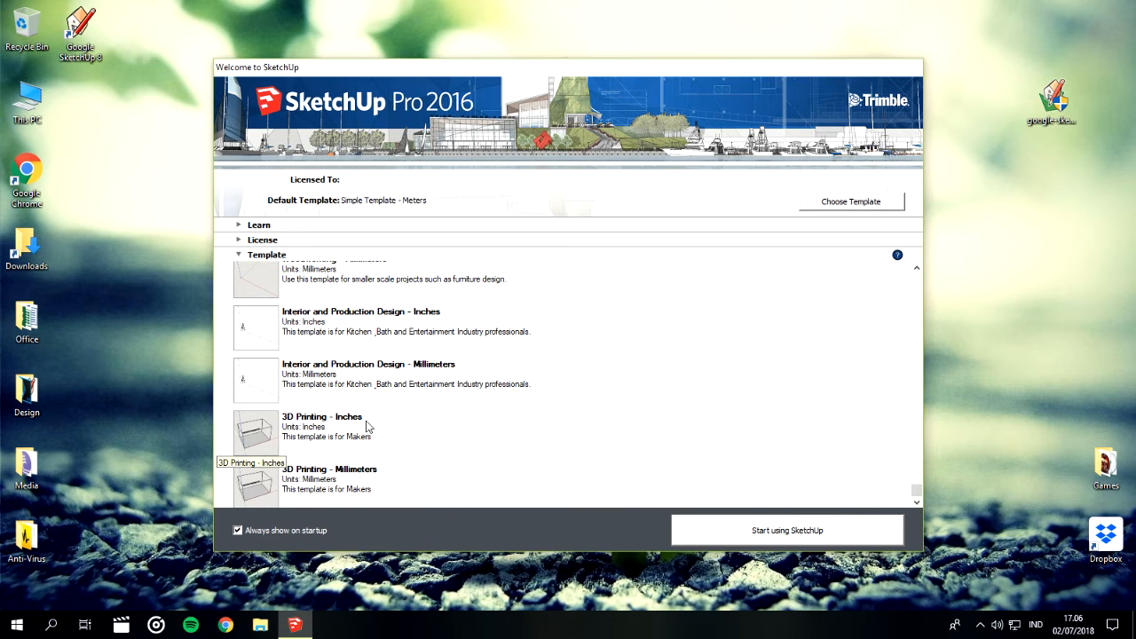
pyautogui.scroll(5, 367, 427)
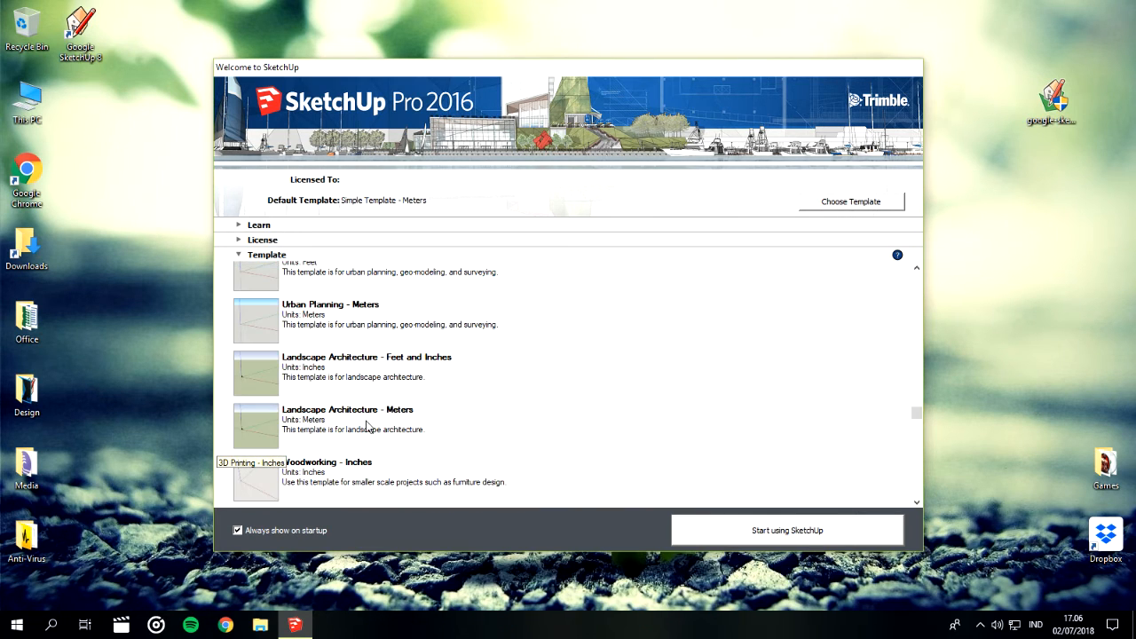
pyautogui.scroll(6, 364, 424)
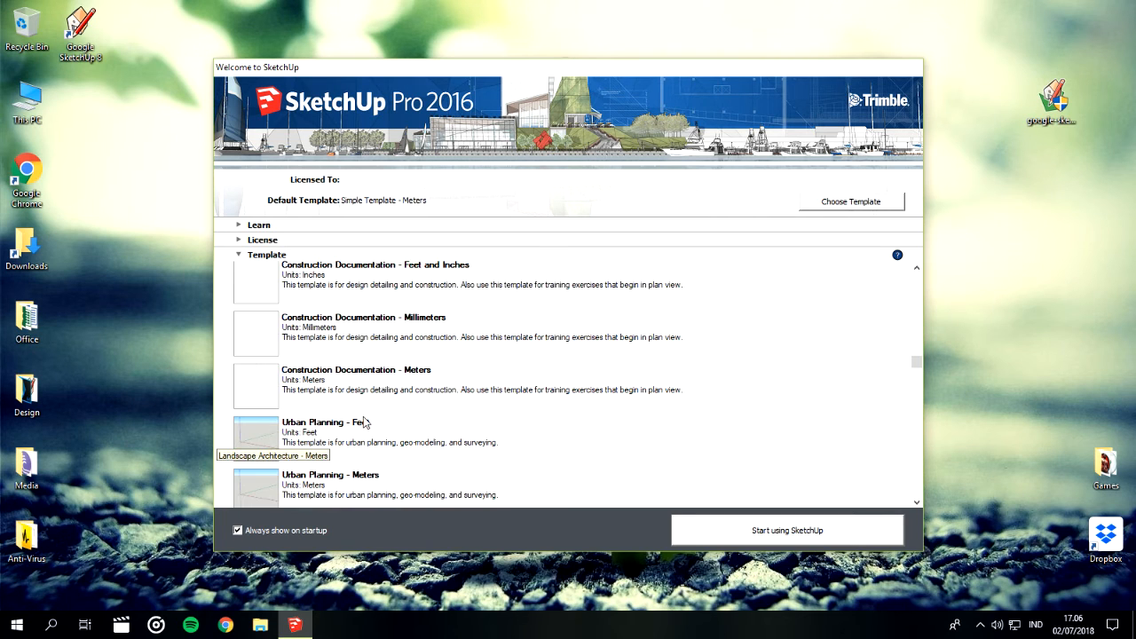
pyautogui.click(722, 528)
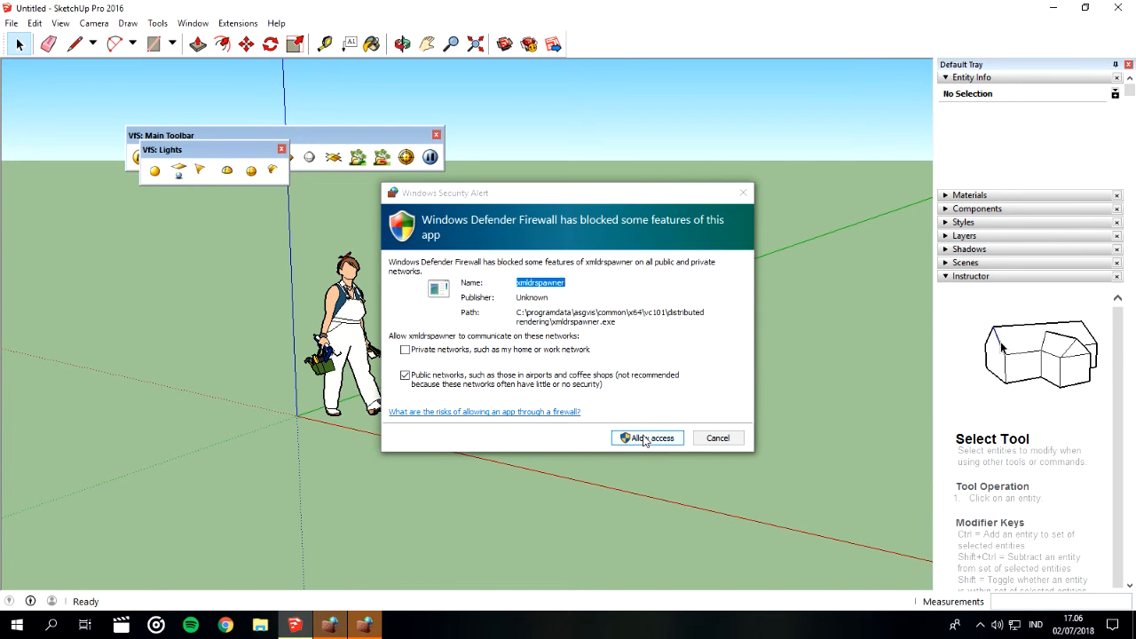
# Allow xmldrspawner and SketchUp 2016 through the Windows Defender Firewall, with private networks included.
pyautogui.click(405, 349)
pyautogui.click(405, 376)
pyautogui.click(653, 437)
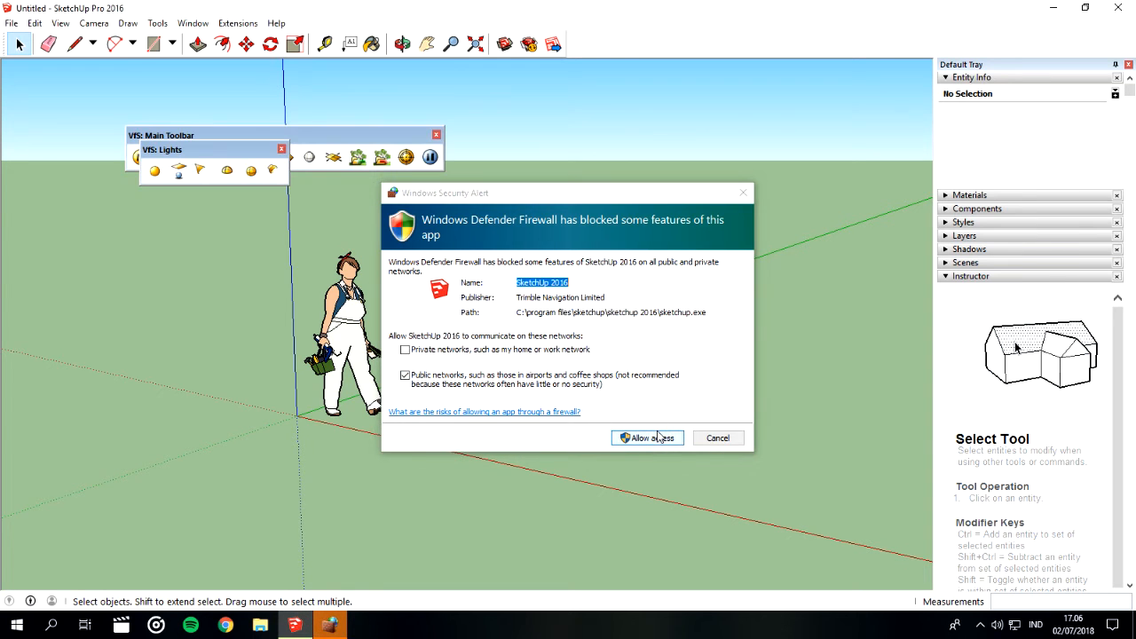
pyautogui.click(405, 350)
pyautogui.click(405, 375)
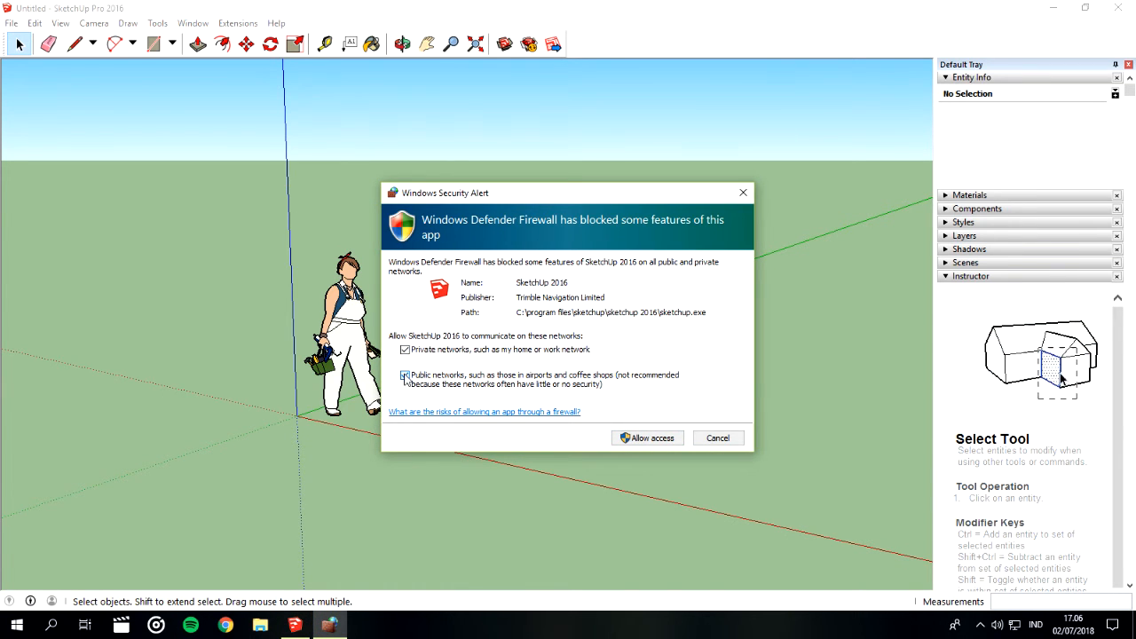
pyautogui.click(653, 438)
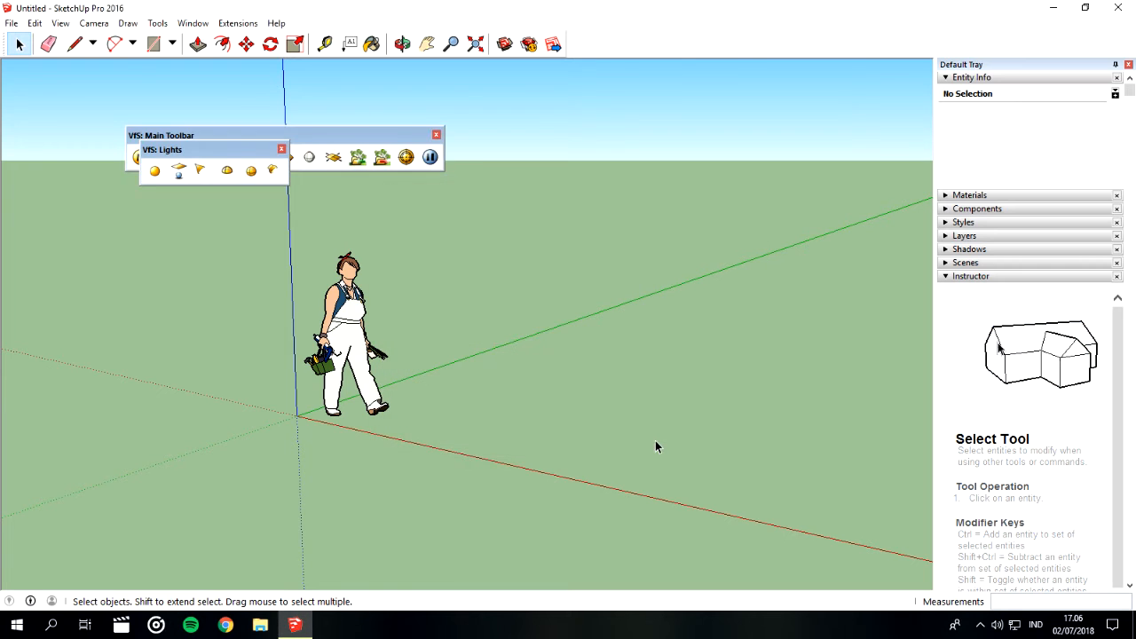
# Move the VfS: Lights toolbar directly below the VfS: Main Toolbar and close the Default Tray.
pyautogui.moveTo(220, 148); pyautogui.dragTo(205, 178)
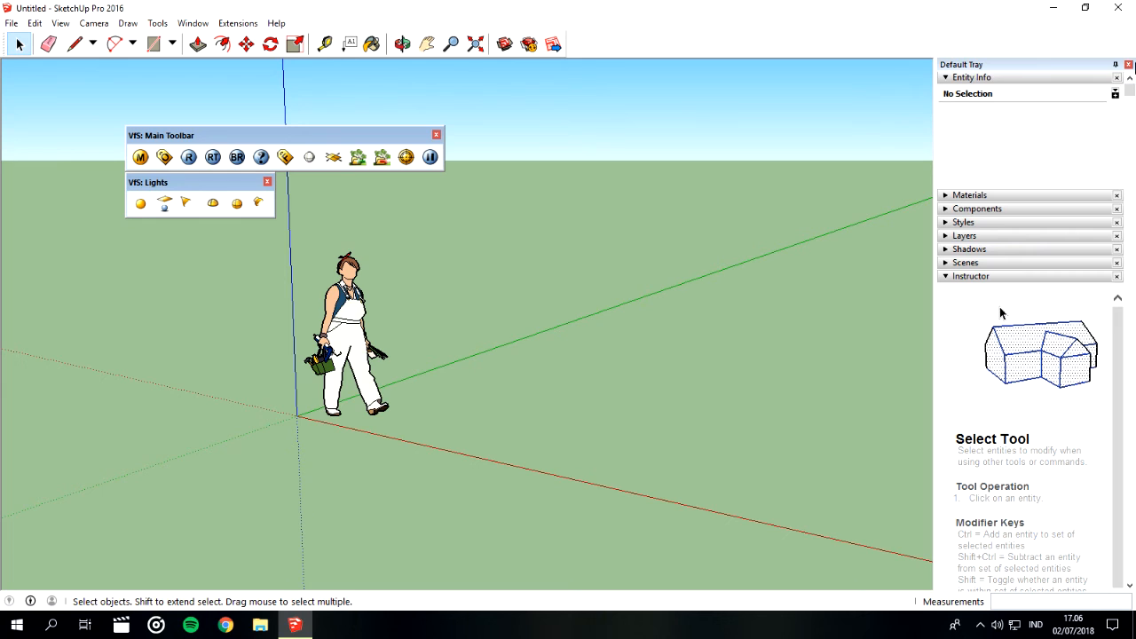
pyautogui.click(1128, 65)
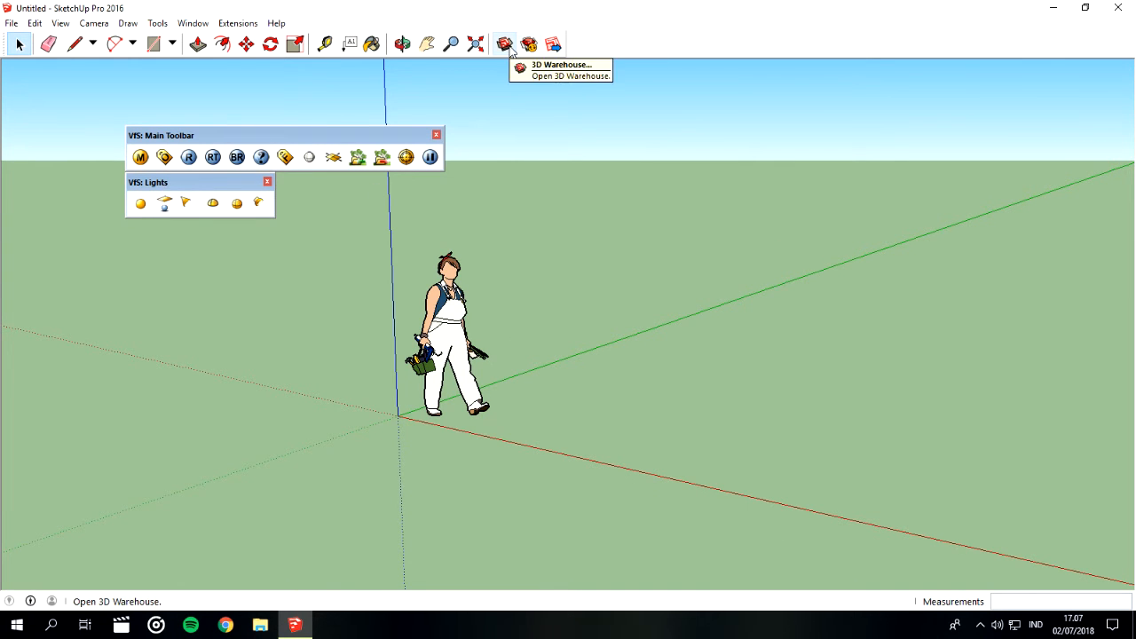
# Draw a closed irregular Freehand shape on the ground beside the figure and Push/Pull it upward into a solid.
pyautogui.click(92, 43)
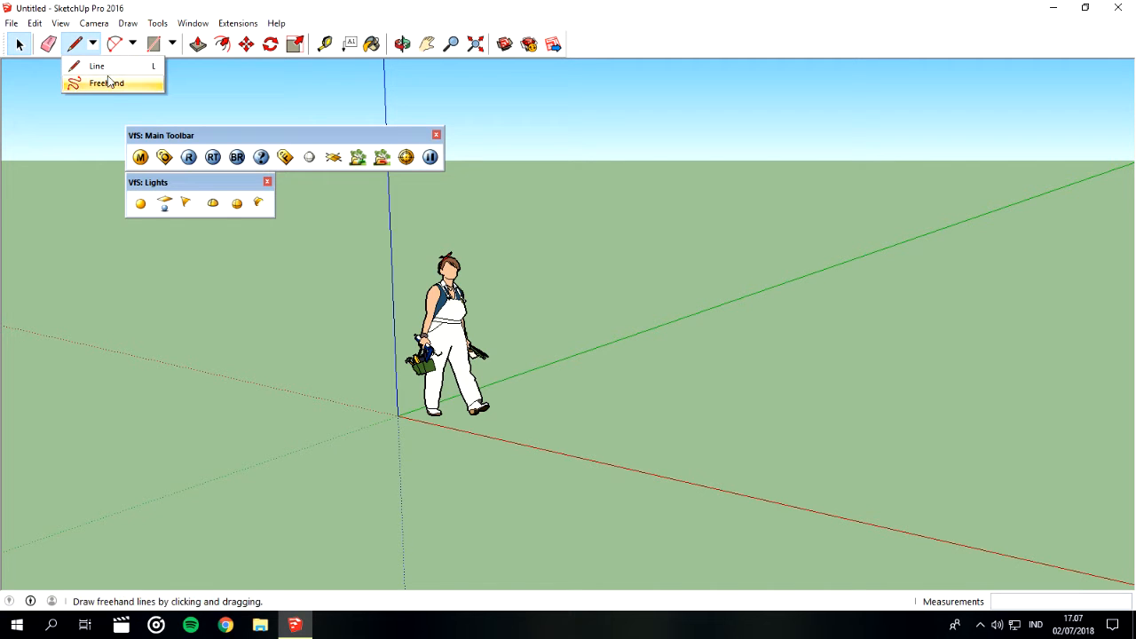
pyautogui.click(107, 83)
pyautogui.moveTo(624, 414)
pyautogui.mouseDown()
pyautogui.moveTo(776, 381)
pyautogui.moveTo(1010, 284)
pyautogui.moveTo(664, 345)
pyautogui.moveTo(616, 388)
pyautogui.moveTo(636, 405)
pyautogui.moveTo(625, 414)
pyautogui.mouseUp()
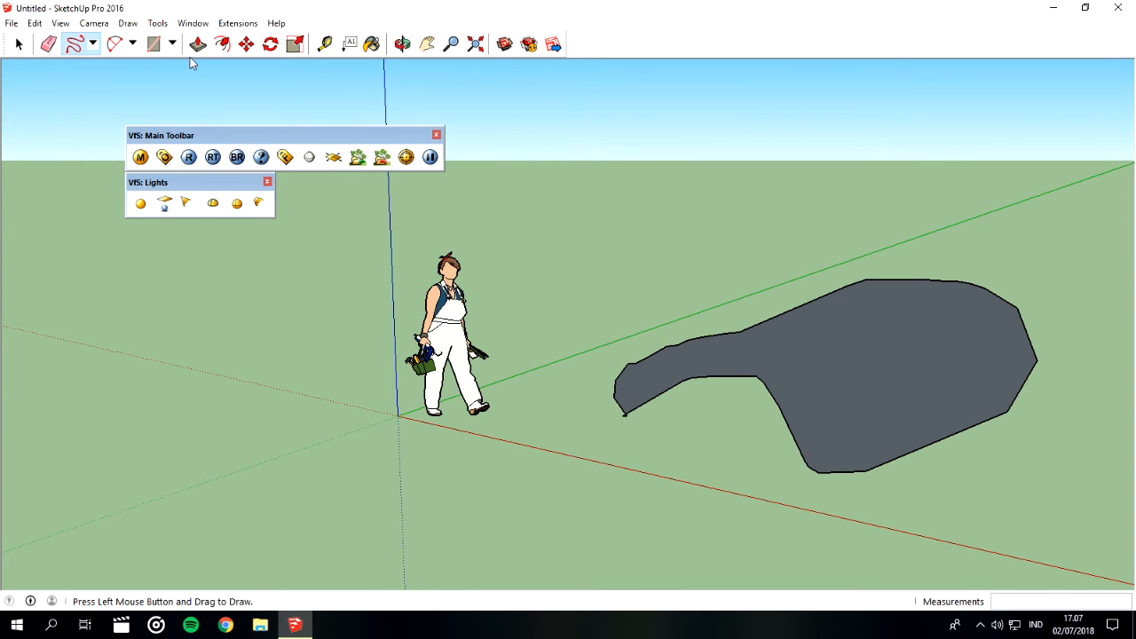
pyautogui.click(197, 43)
pyautogui.click(827, 353)
pyautogui.click(835, 224)
# Select the whole freehand solid and delete it.
pyautogui.click(18, 43)
pyautogui.moveTo(579, 142); pyautogui.dragTo(1105, 503)
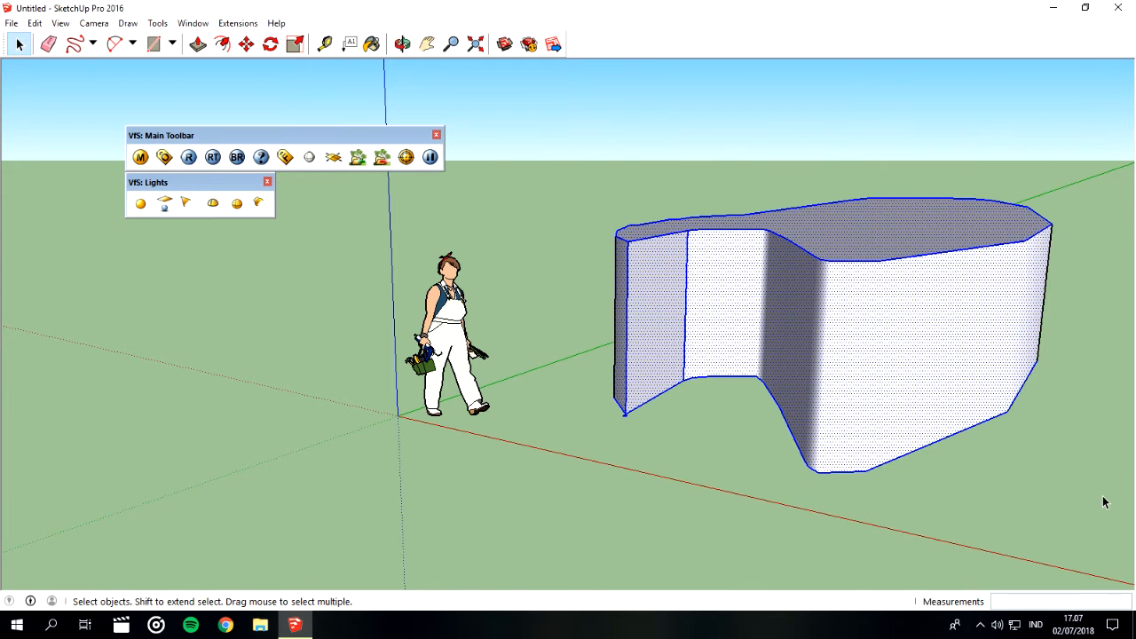
pyautogui.press('Delete')
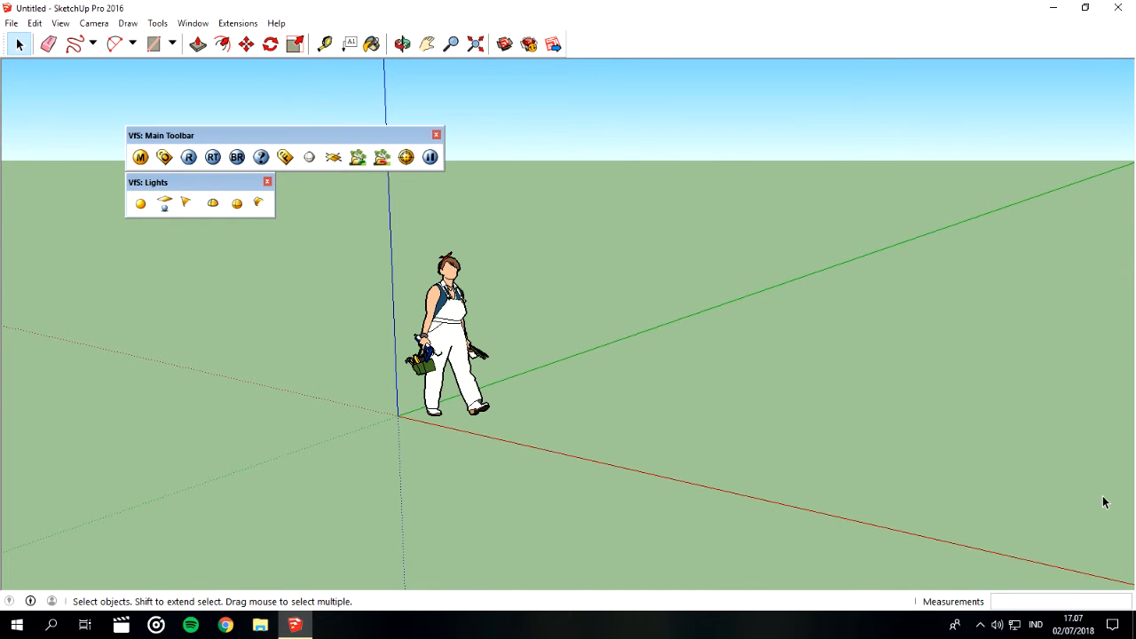
pyautogui.click(175, 45)
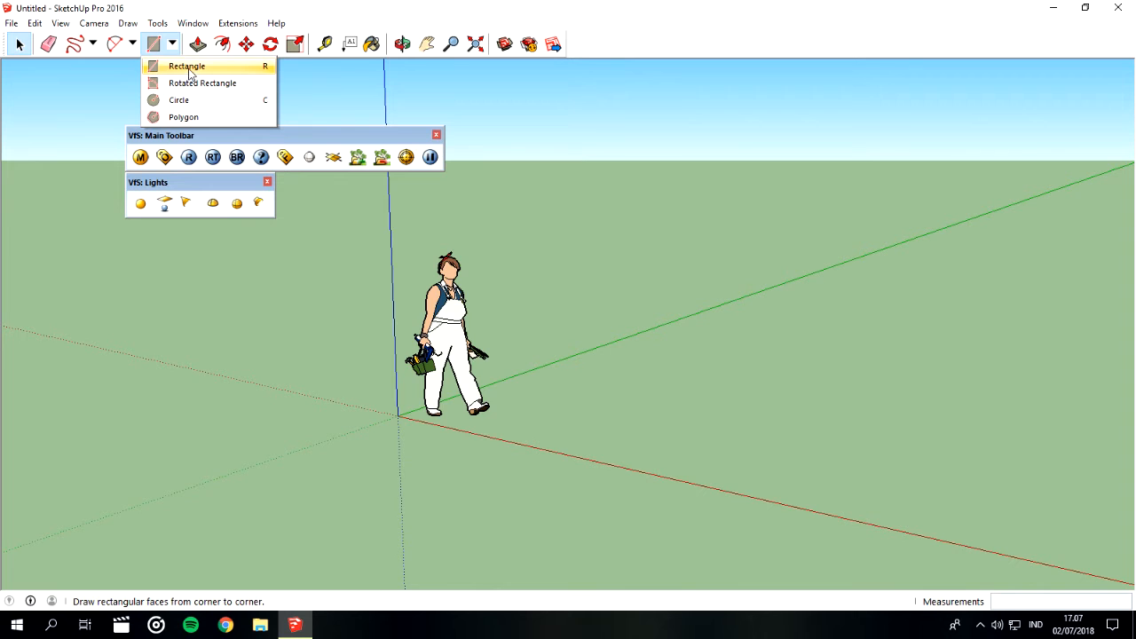
pyautogui.click(188, 67)
pyautogui.click(20, 44)
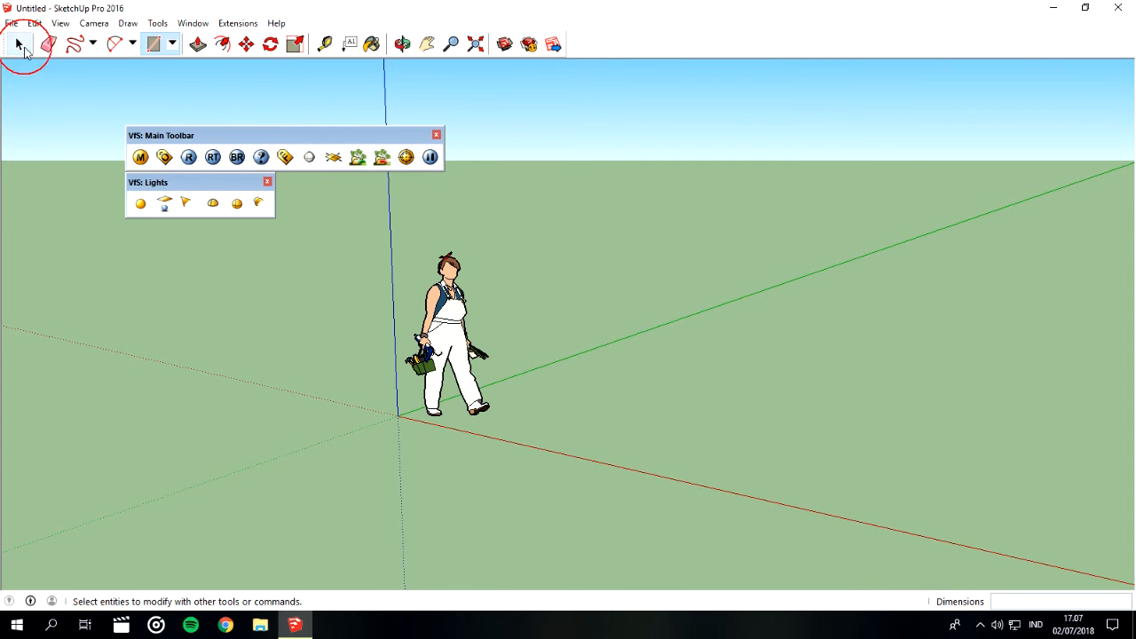
pyautogui.click(198, 44)
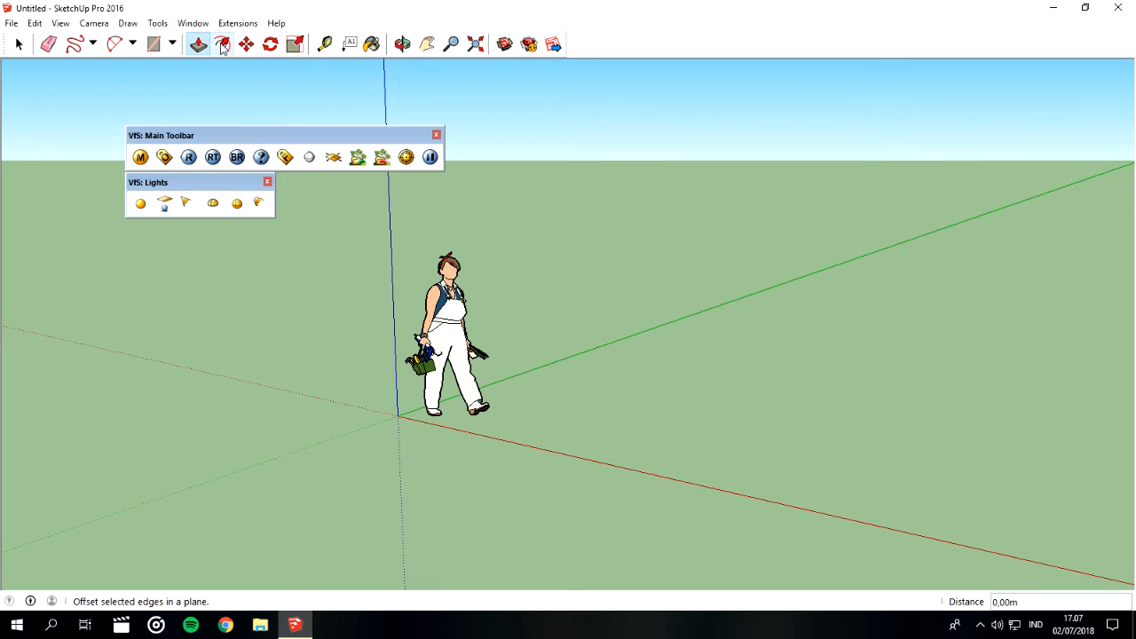
pyautogui.click(222, 45)
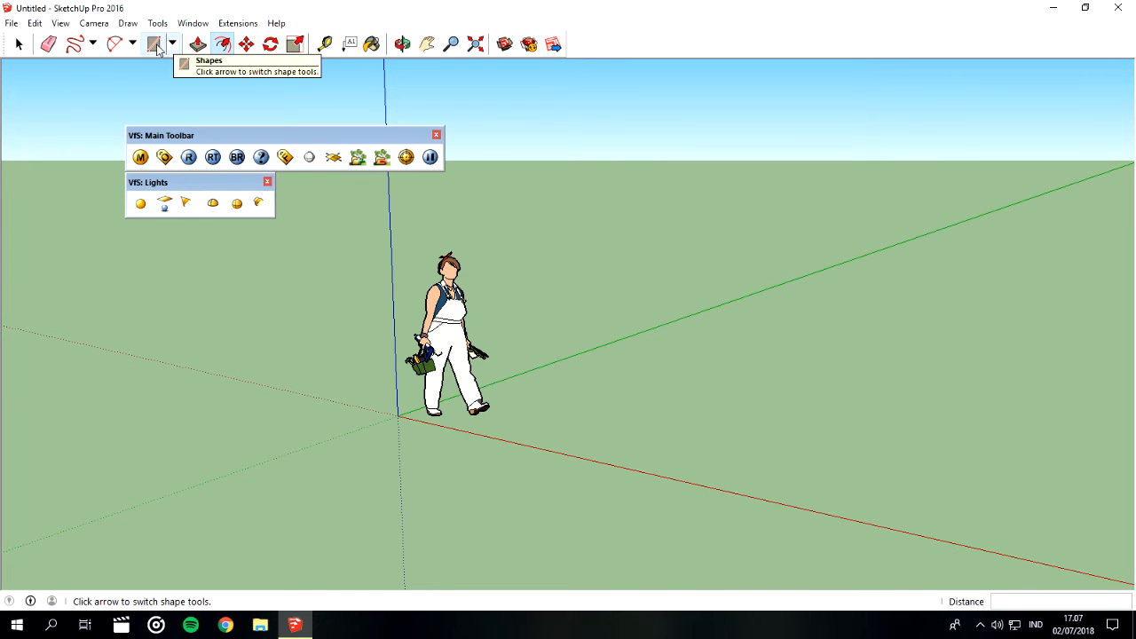
# Draw a ground rectangle about 3.98 m by 6.44 m from the origin and offset its outline inward about 0.62 m.
pyautogui.click(154, 46)
pyautogui.click(398, 414)
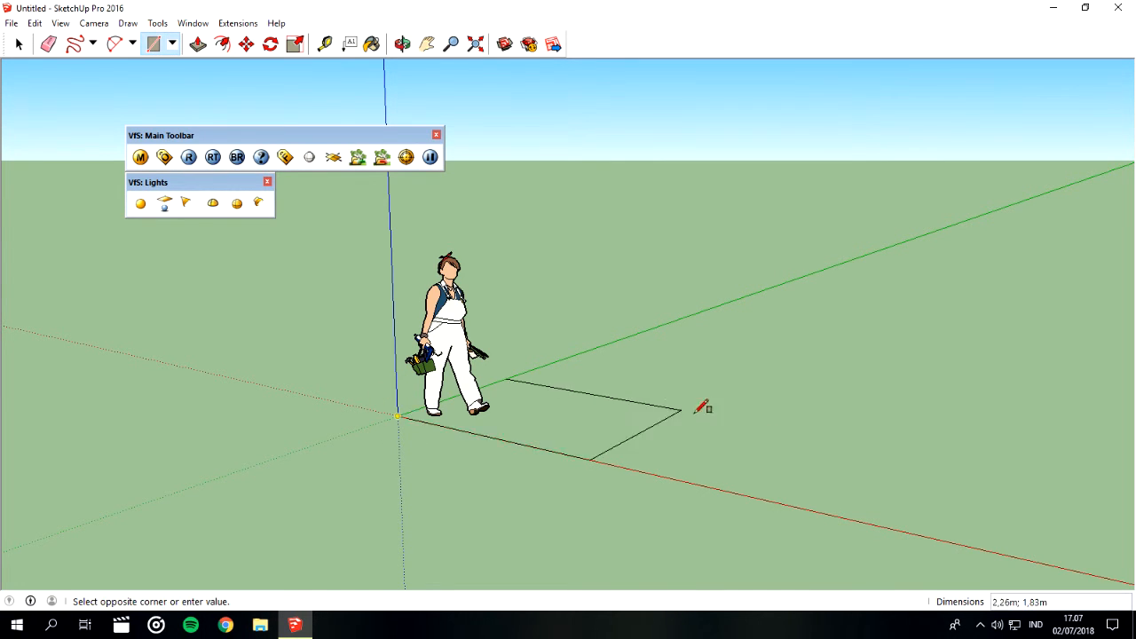
pyautogui.click(934, 348)
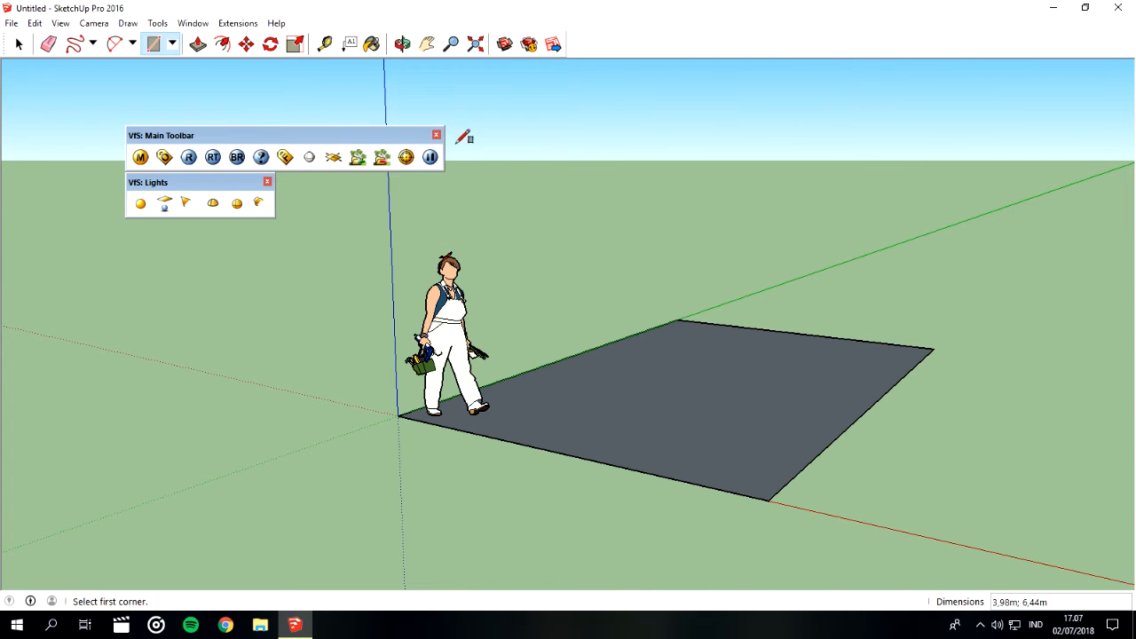
pyautogui.click(222, 44)
pyautogui.click(752, 423)
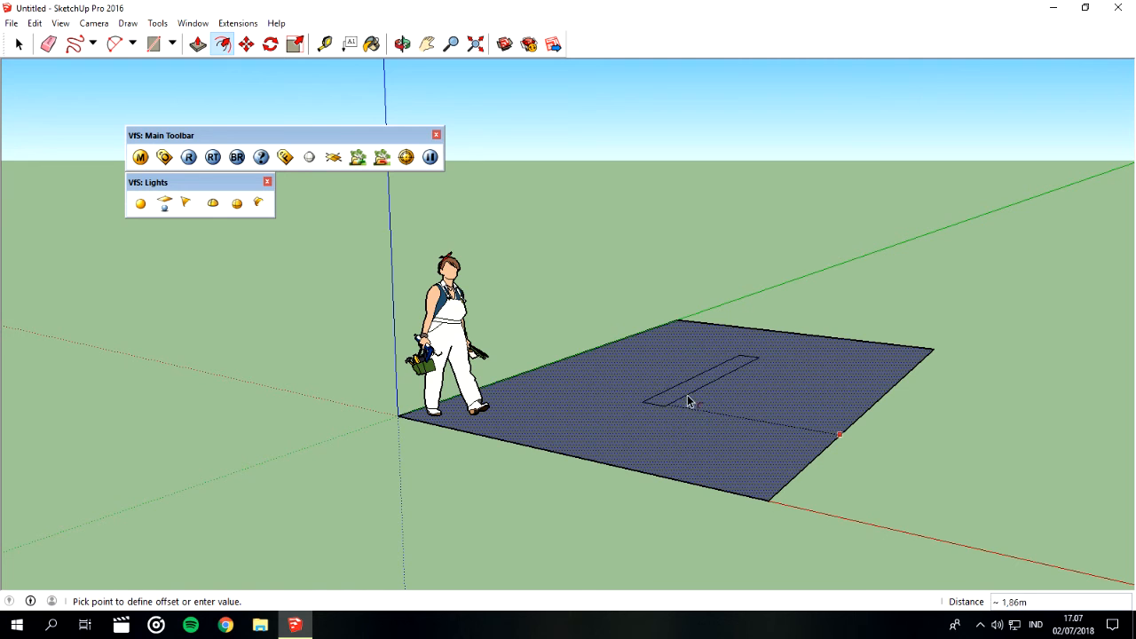
pyautogui.click(753, 449)
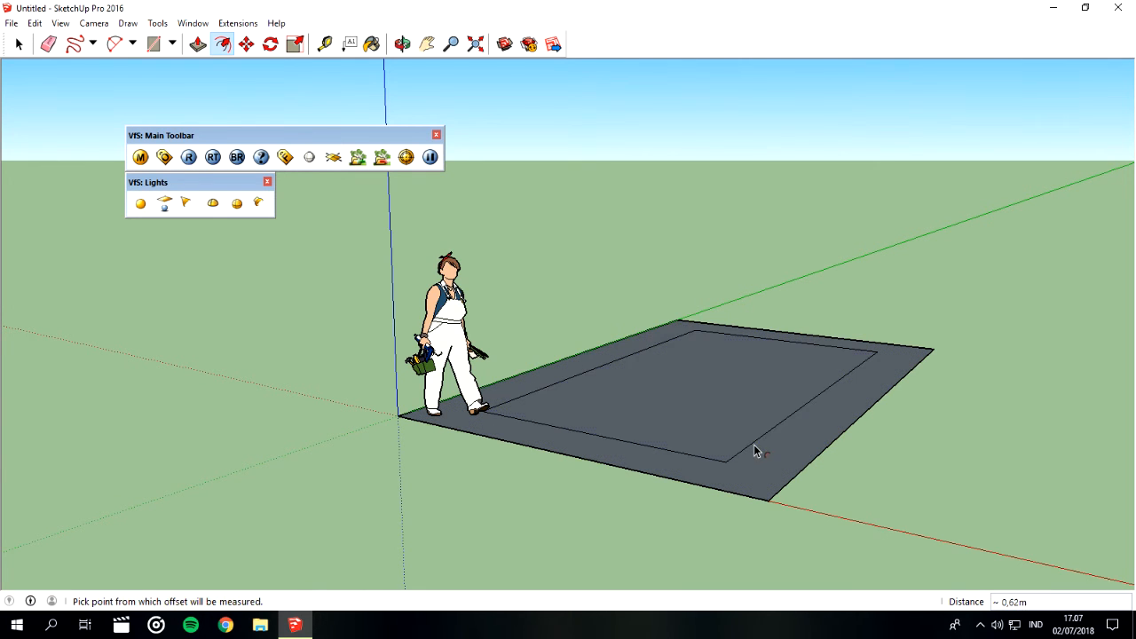
# Push/Pull the inner rectangle up about 0.79 m and raise the surrounding border about 0.18 m.
pyautogui.click(197, 43)
pyautogui.click(713, 388)
pyautogui.click(716, 328)
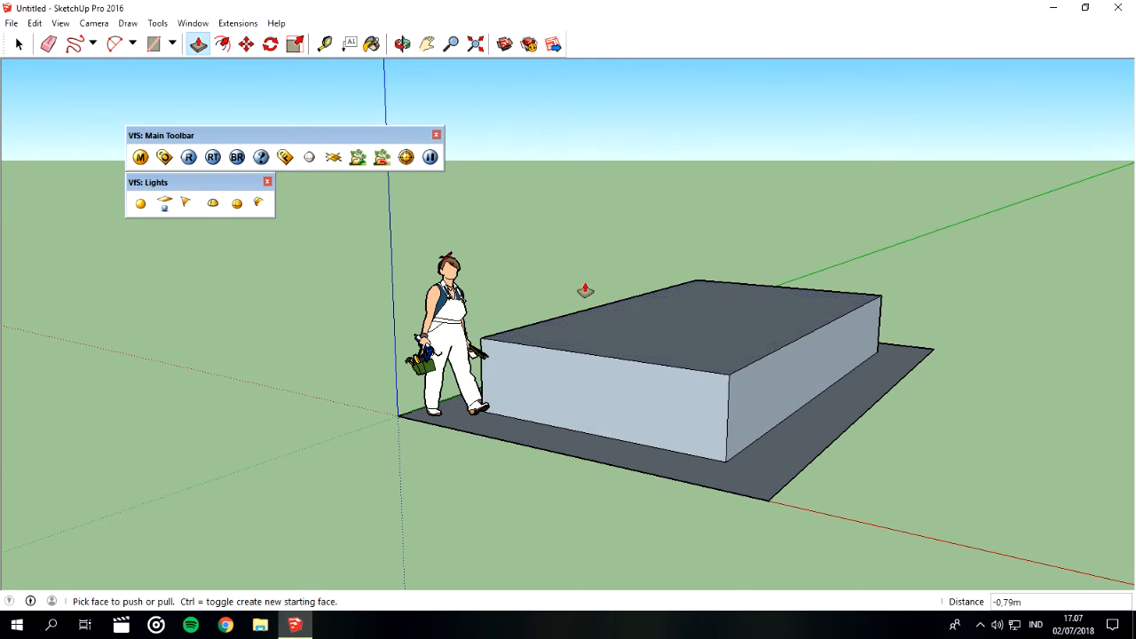
pyautogui.moveTo(790, 456); pyautogui.dragTo(792, 437)
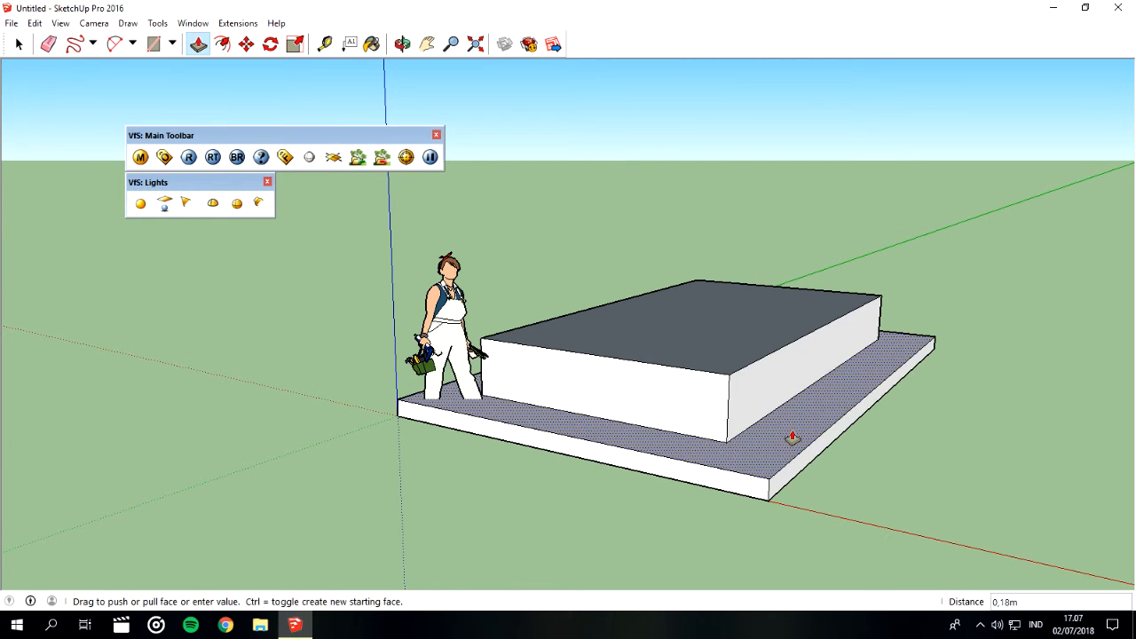
pyautogui.click(19, 43)
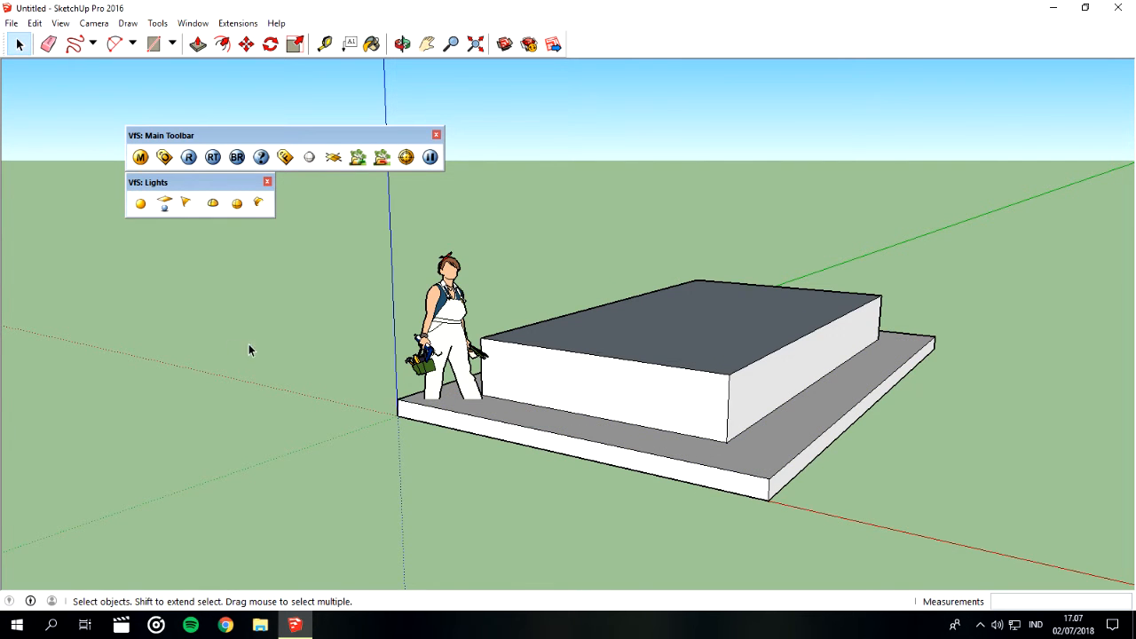
pyautogui.click(295, 44)
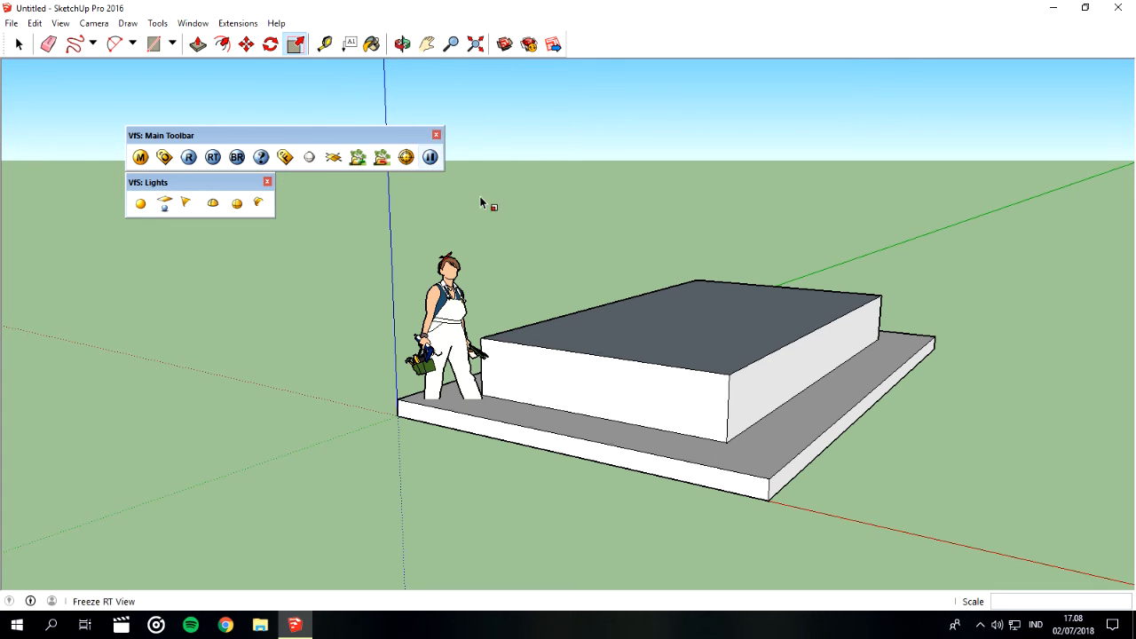
pyautogui.click(586, 398)
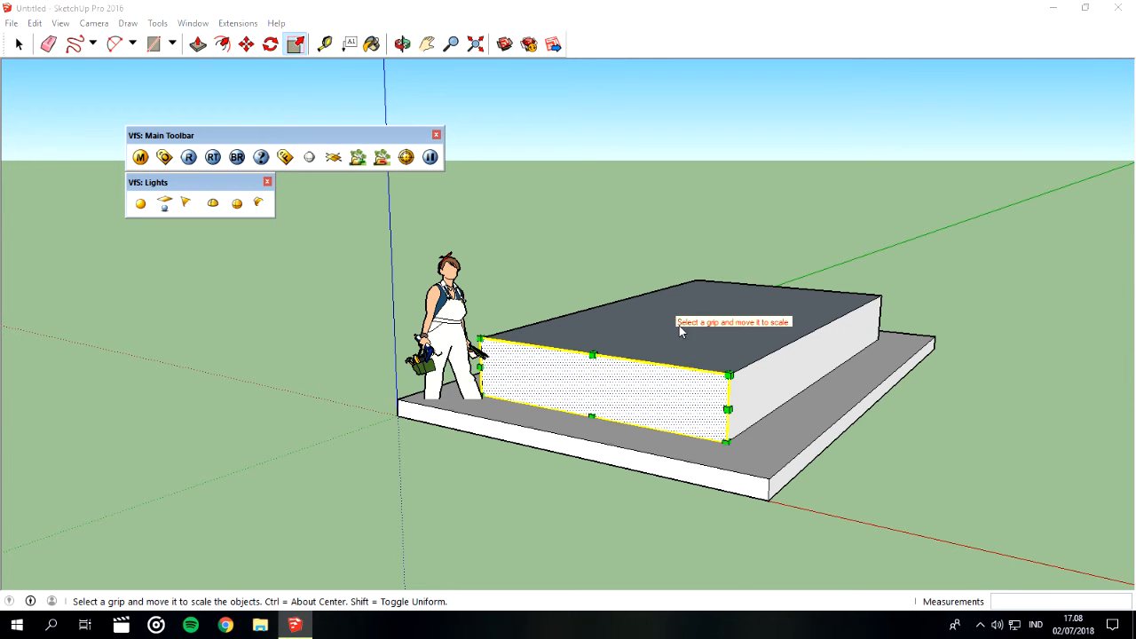
pyautogui.press('space')
pyautogui.click(652, 261)
pyautogui.click(673, 359)
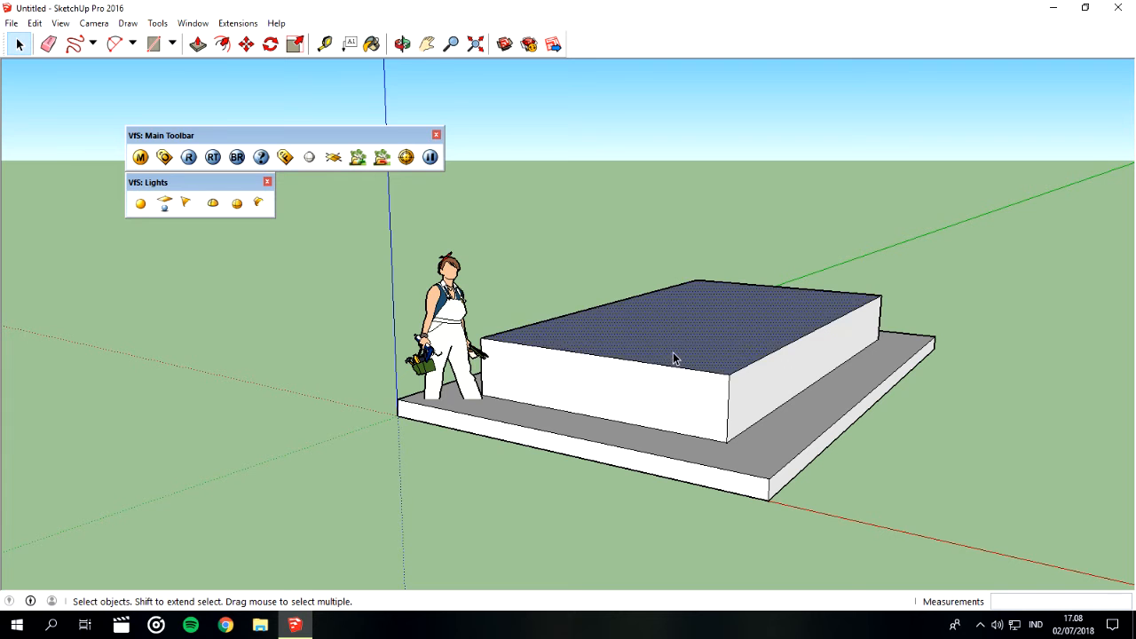
# Scale the raised block's top face to about 0.11 along the red axis, narrowing it toward the edge away from the figure.
pyautogui.click(401, 44)
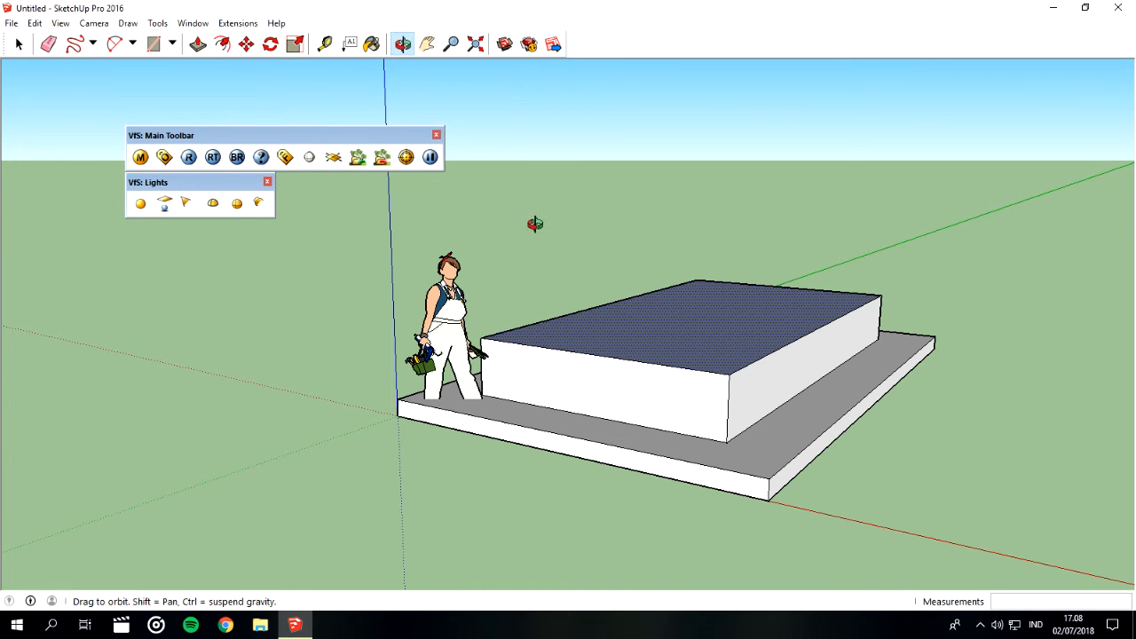
pyautogui.moveTo(559, 266); pyautogui.dragTo(620, 411)
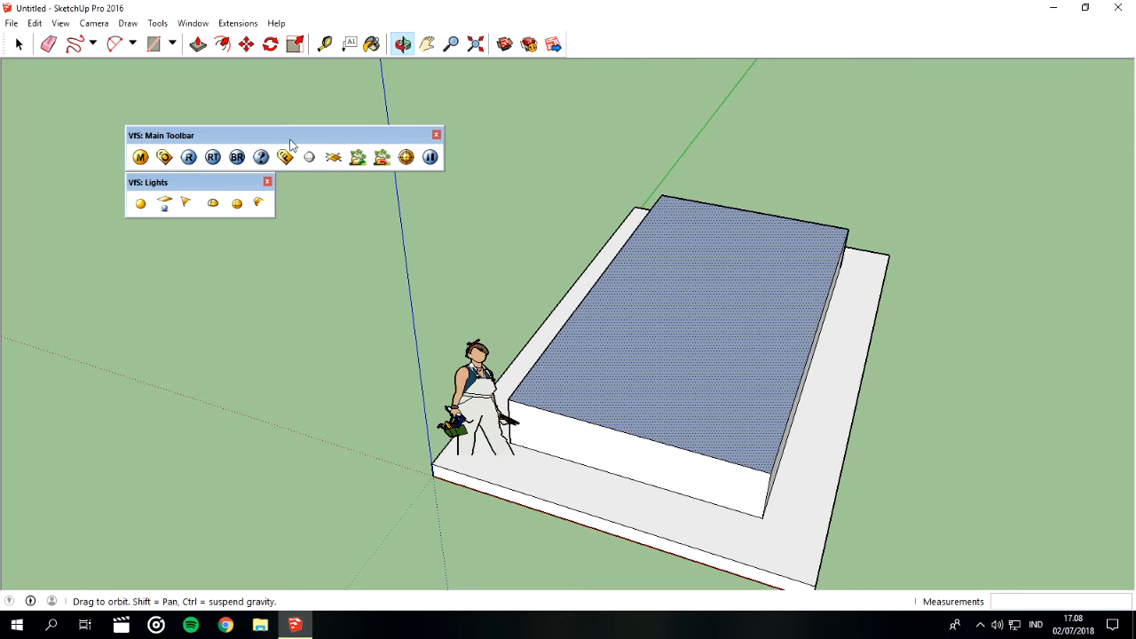
pyautogui.click(428, 45)
pyautogui.moveTo(781, 364); pyautogui.dragTo(681, 302)
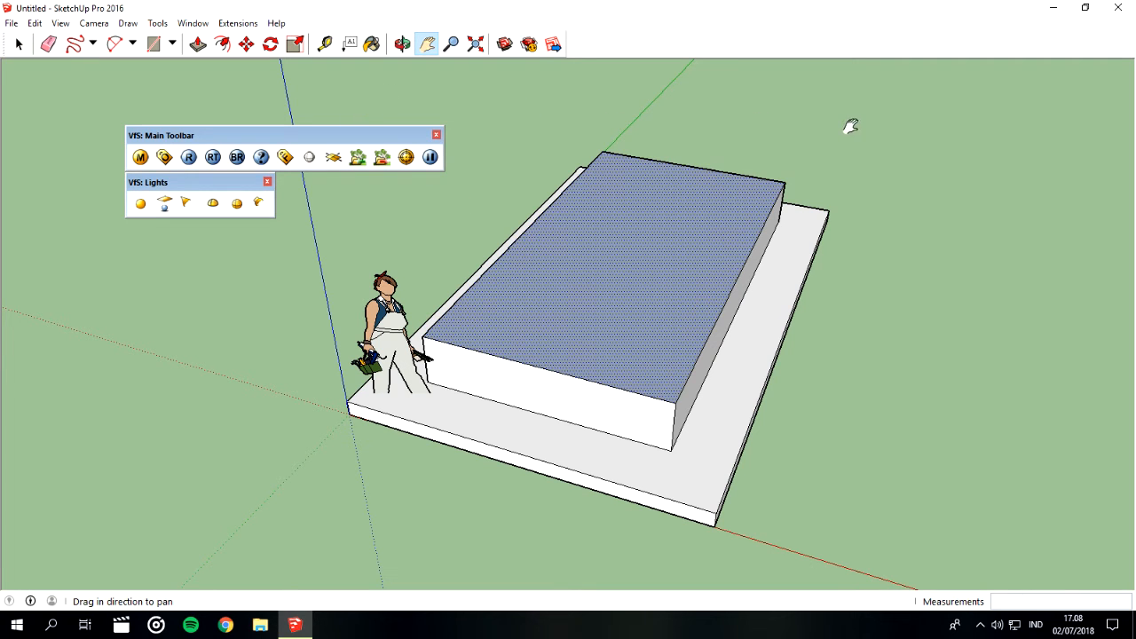
pyautogui.click(18, 44)
pyautogui.click(345, 397)
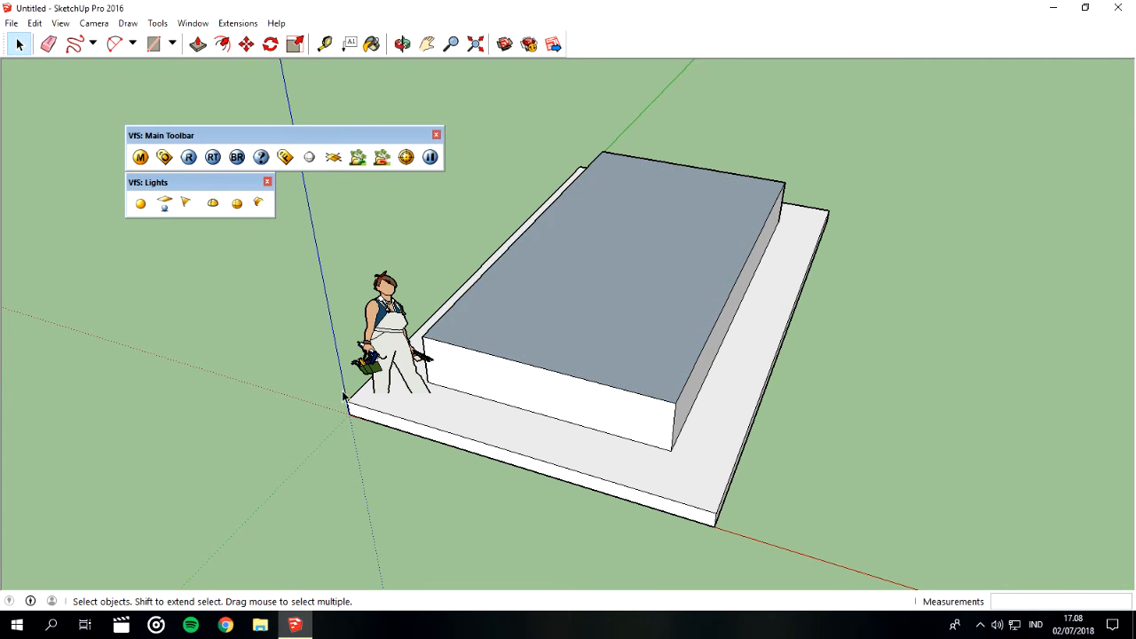
pyautogui.click(595, 333)
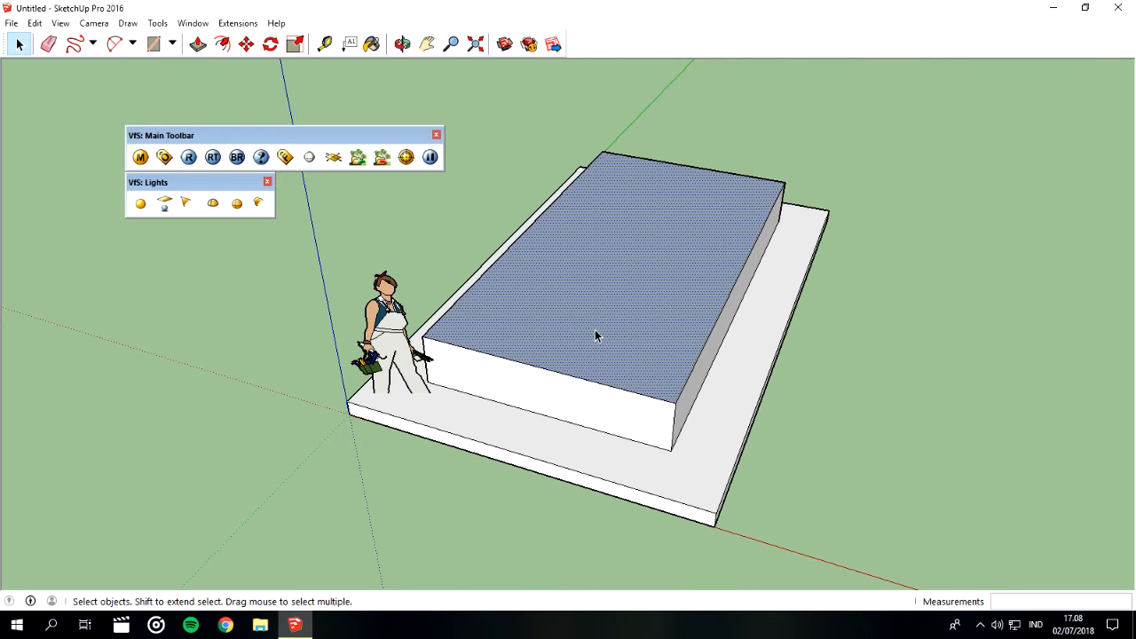
pyautogui.click(296, 43)
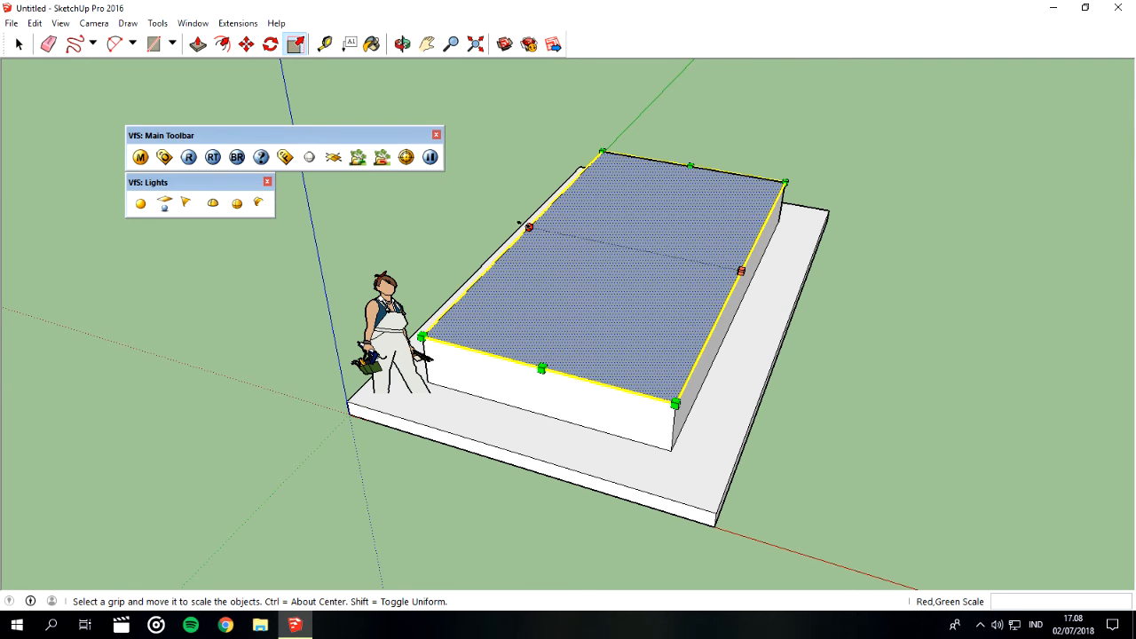
pyautogui.moveTo(529, 226); pyautogui.dragTo(711, 311)
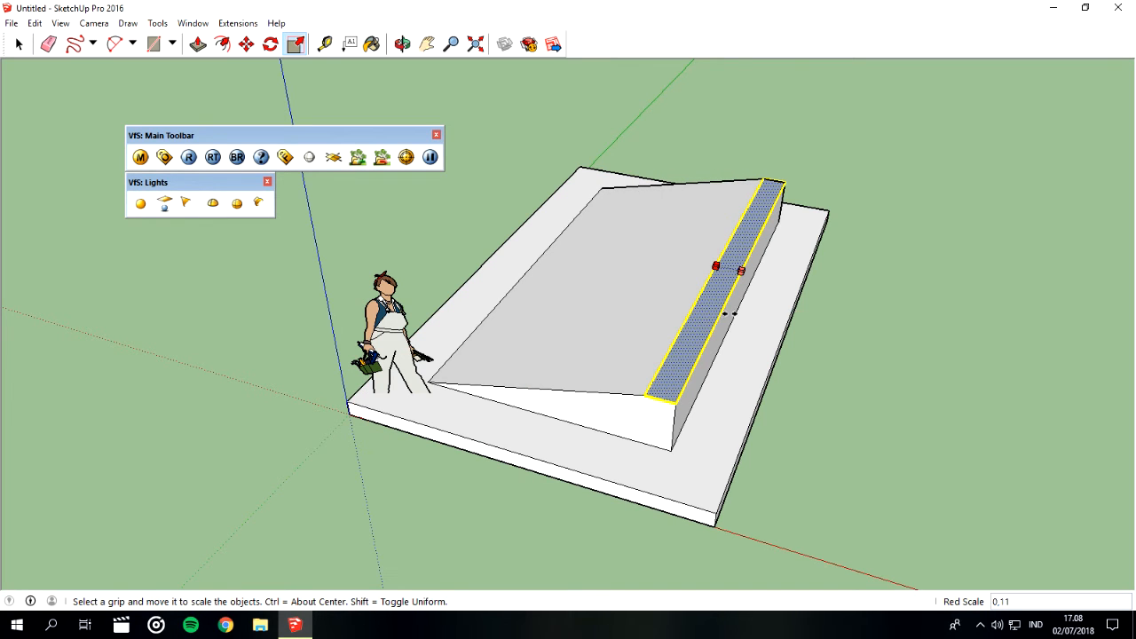
# Scale the block's narrow top face further along the red axis until only a thin strip remains.
pyautogui.moveTo(726, 312); pyautogui.dragTo(738, 319)
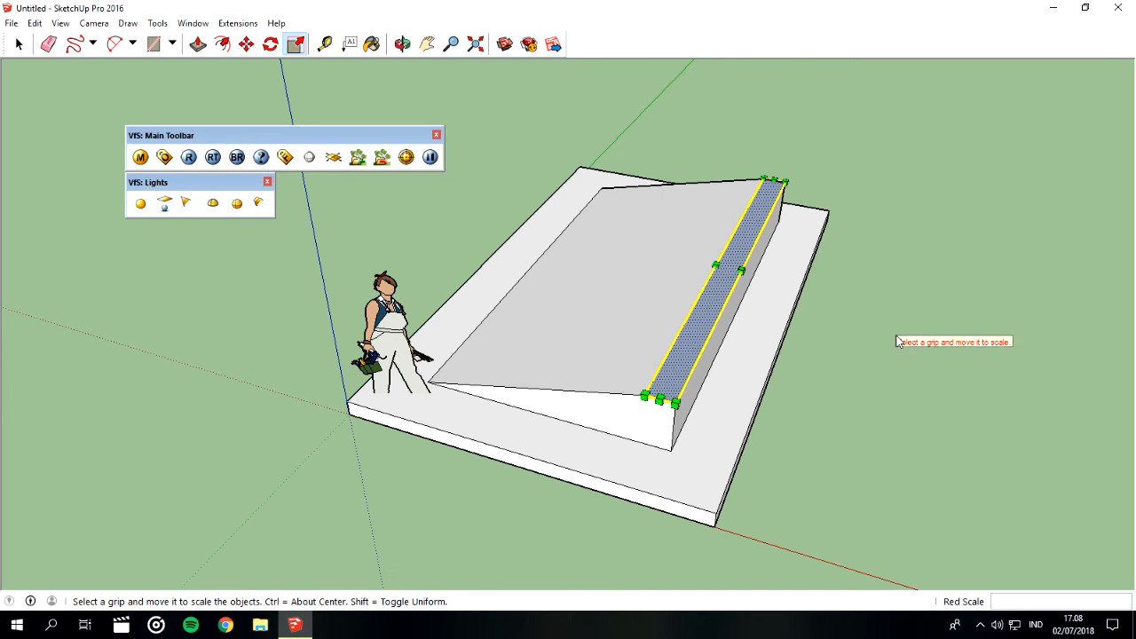
pyautogui.moveTo(742, 271); pyautogui.dragTo(704, 279)
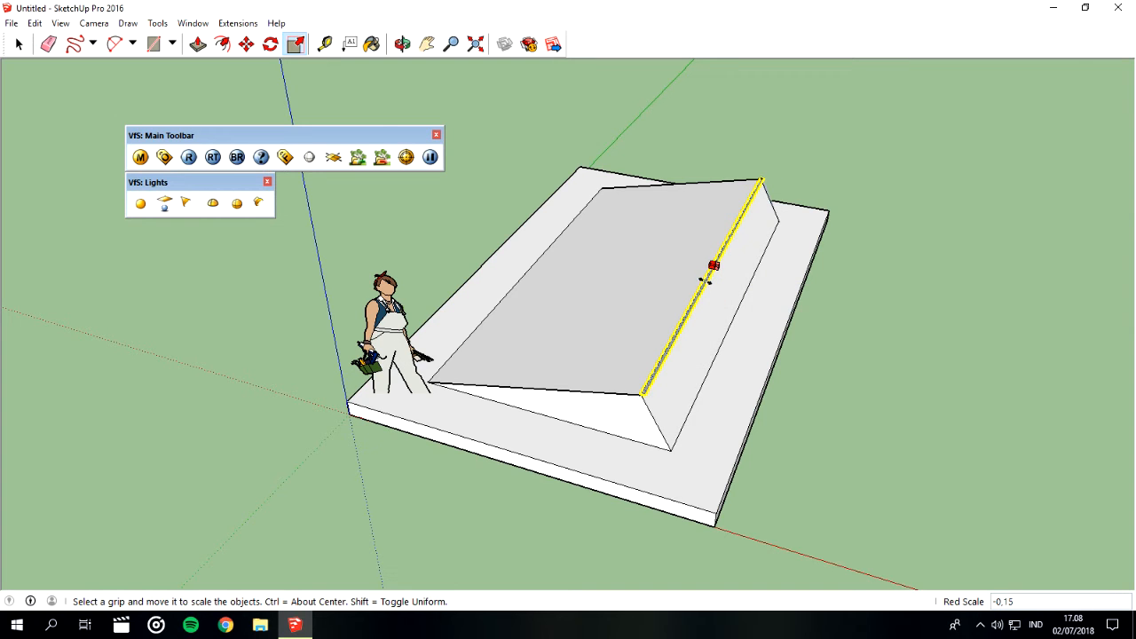
pyautogui.moveTo(707, 279); pyautogui.dragTo(713, 288)
# Select the standing human figure near the origin and delete it from the model.
pyautogui.click(19, 44)
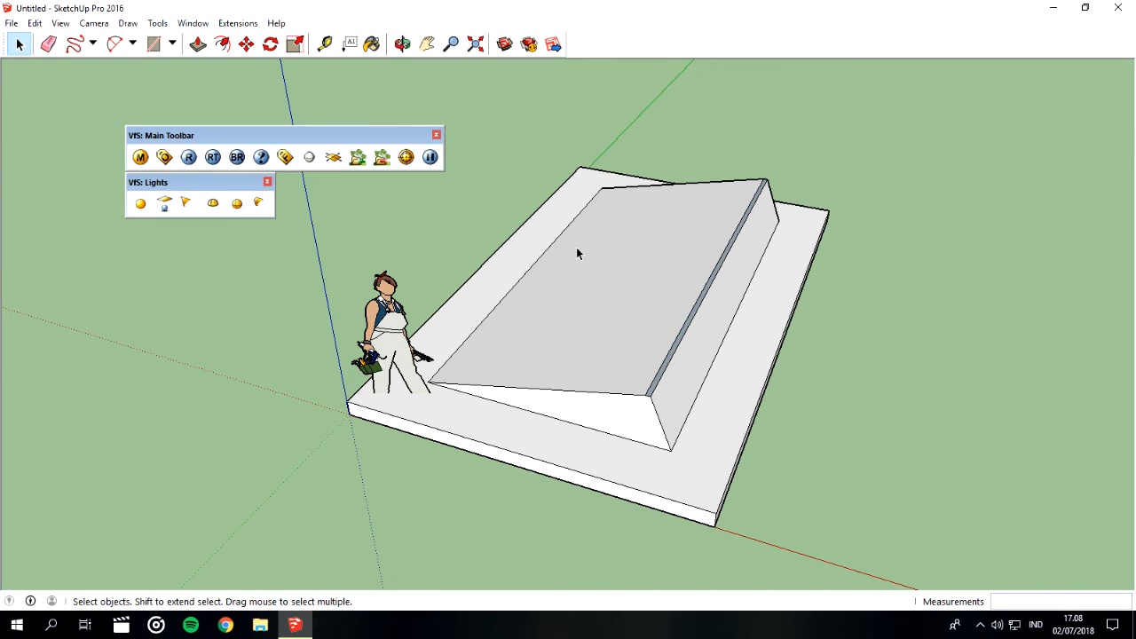
pyautogui.click(385, 346)
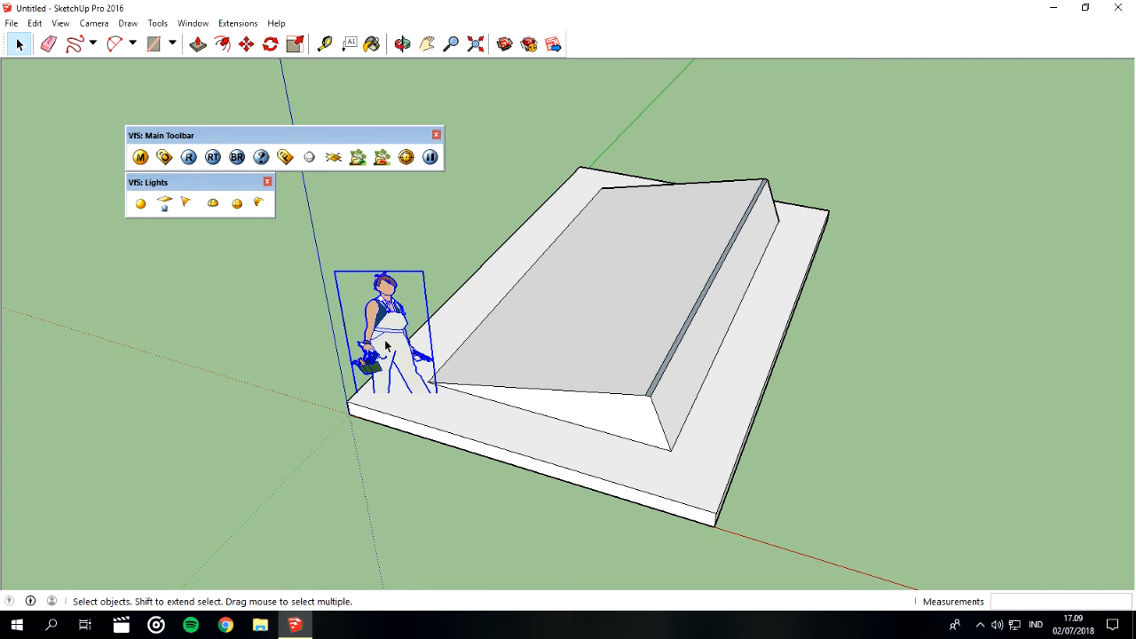
pyautogui.press('Delete')
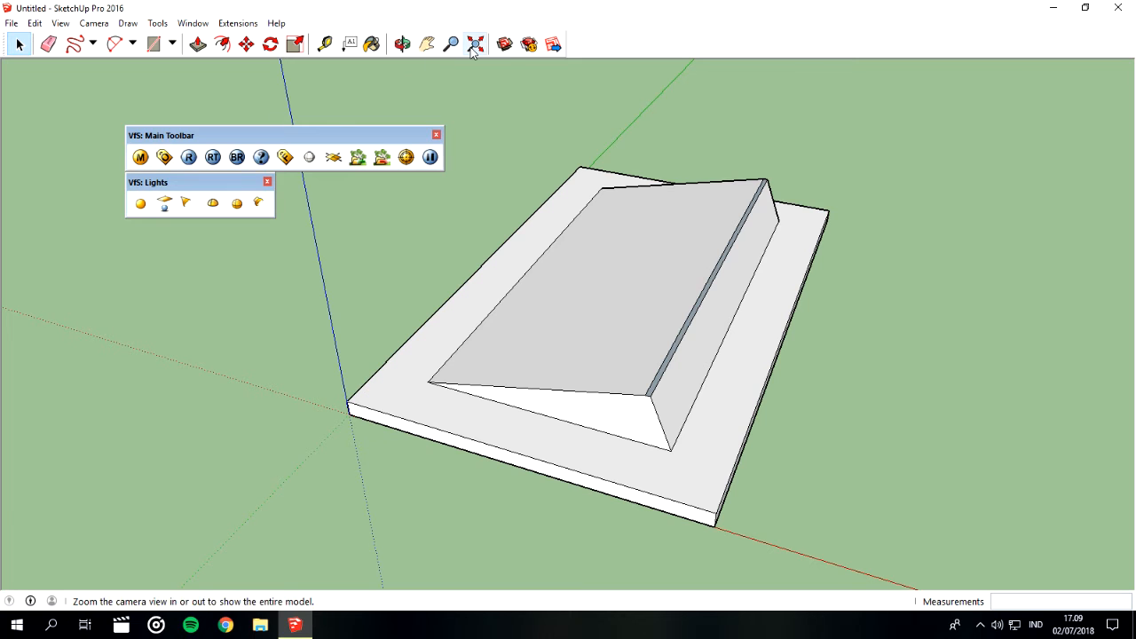
# Open the 3D Warehouse and search its model library for "chair".
pyautogui.click(505, 49)
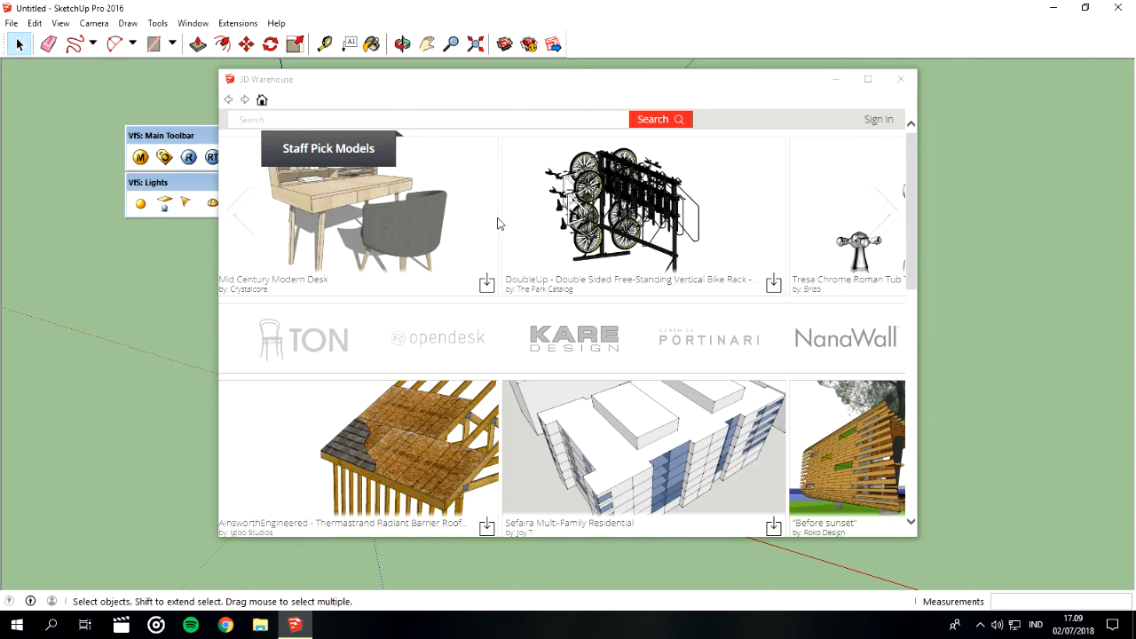
pyautogui.scroll(-3, 582, 258)
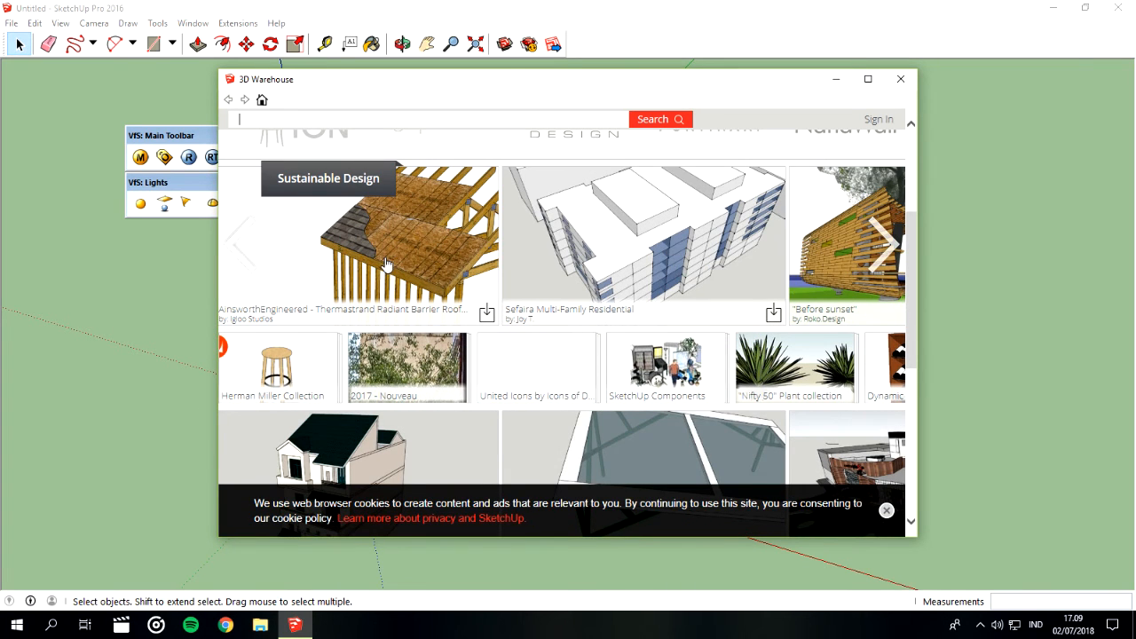
pyautogui.scroll(-6, 580, 255)
pyautogui.scroll(8, 580, 254)
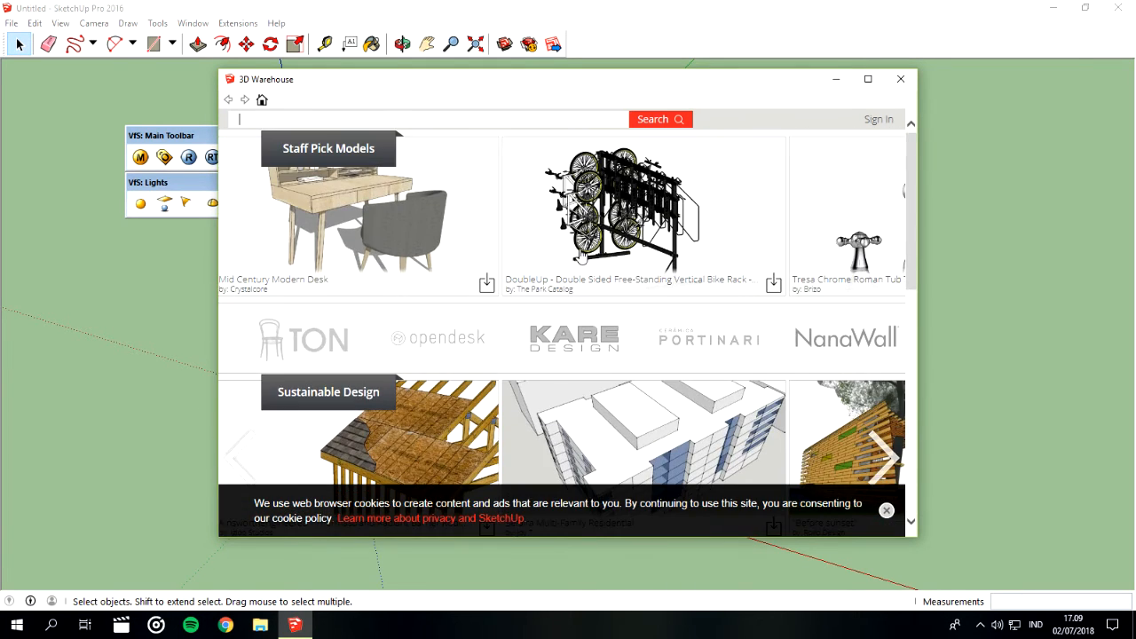
pyautogui.click(453, 126)
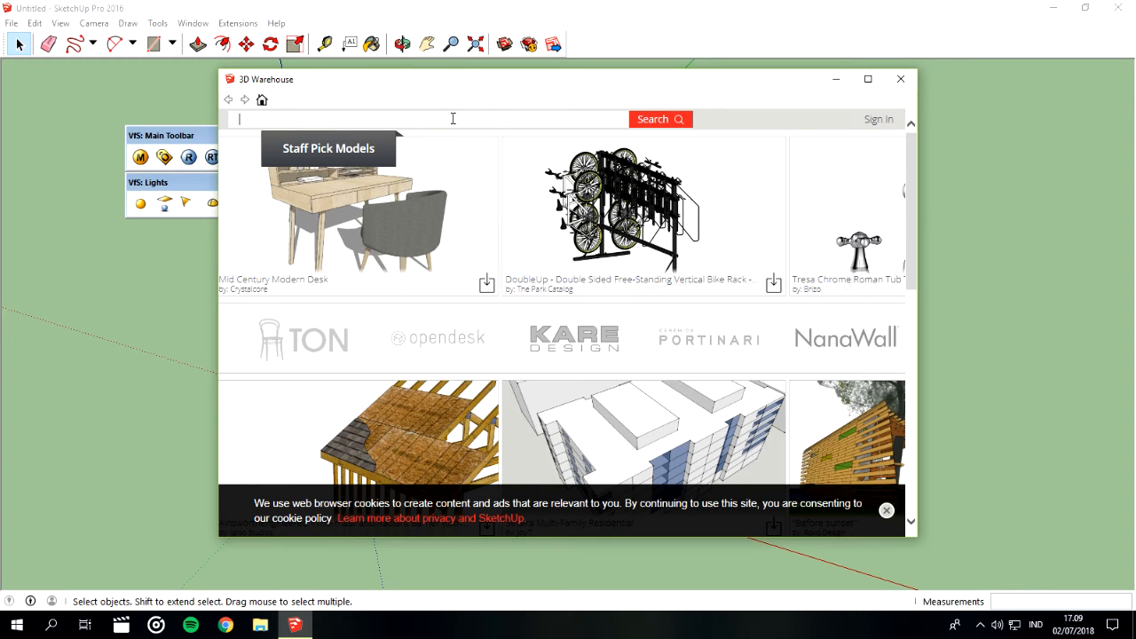
pyautogui.write('chair')
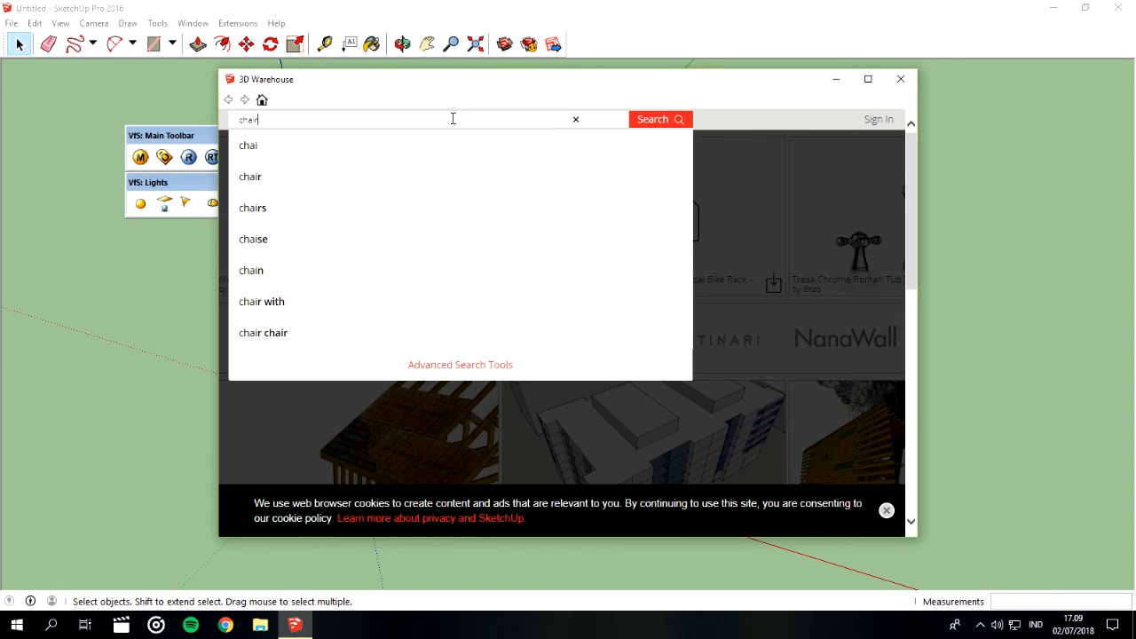
pyautogui.click(266, 147)
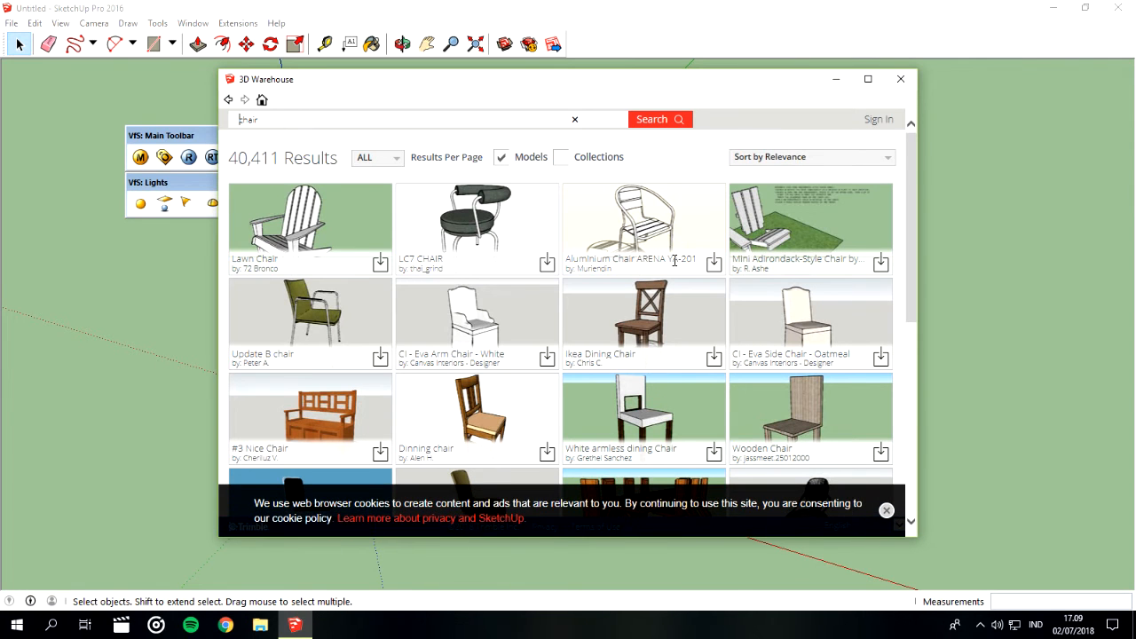
# Browse the chair search results for a suitable model and dismiss the cookie notice.
pyautogui.scroll(-5, 674, 257)
pyautogui.scroll(-10, 673, 268)
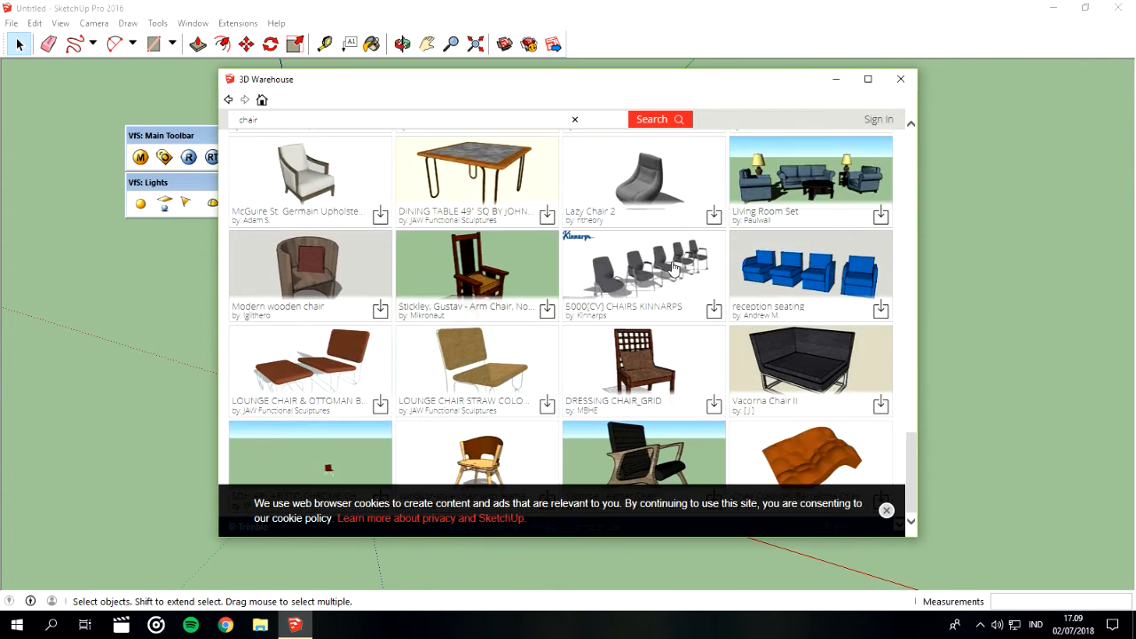
pyautogui.click(887, 511)
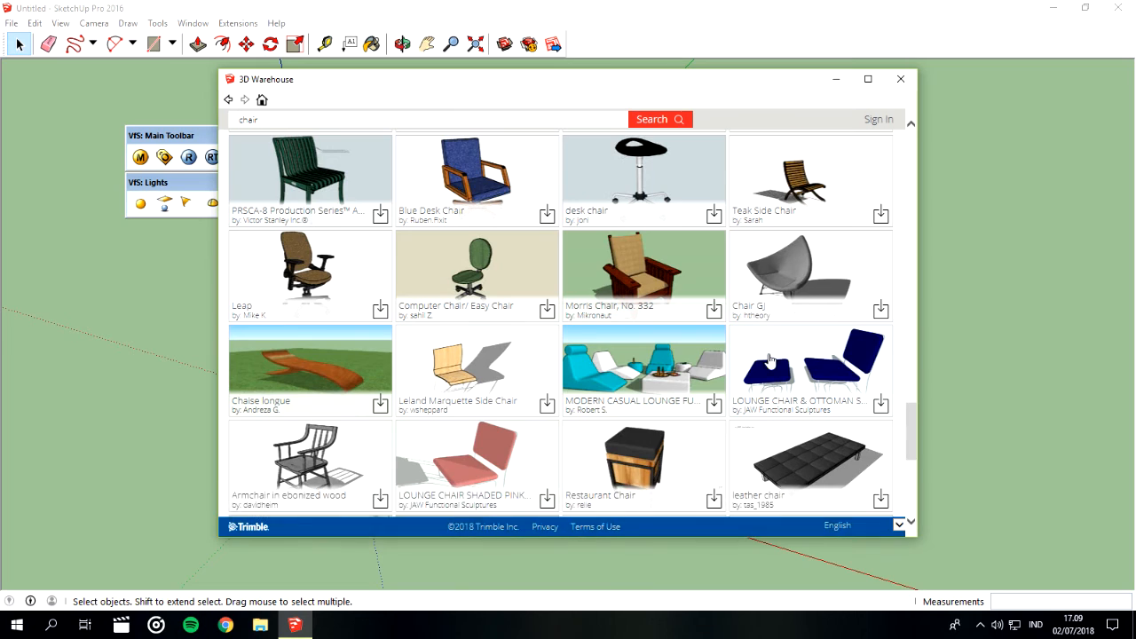
pyautogui.scroll(10, 769, 360)
pyautogui.scroll(2, 766, 361)
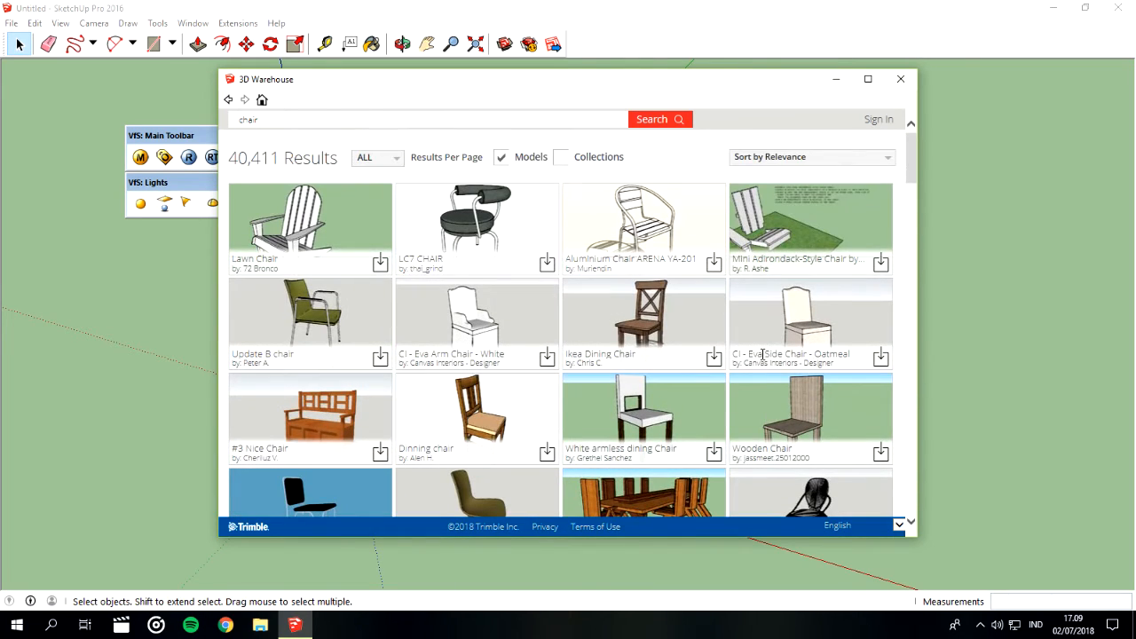
pyautogui.scroll(-5, 764, 360)
pyautogui.scroll(-2, 762, 359)
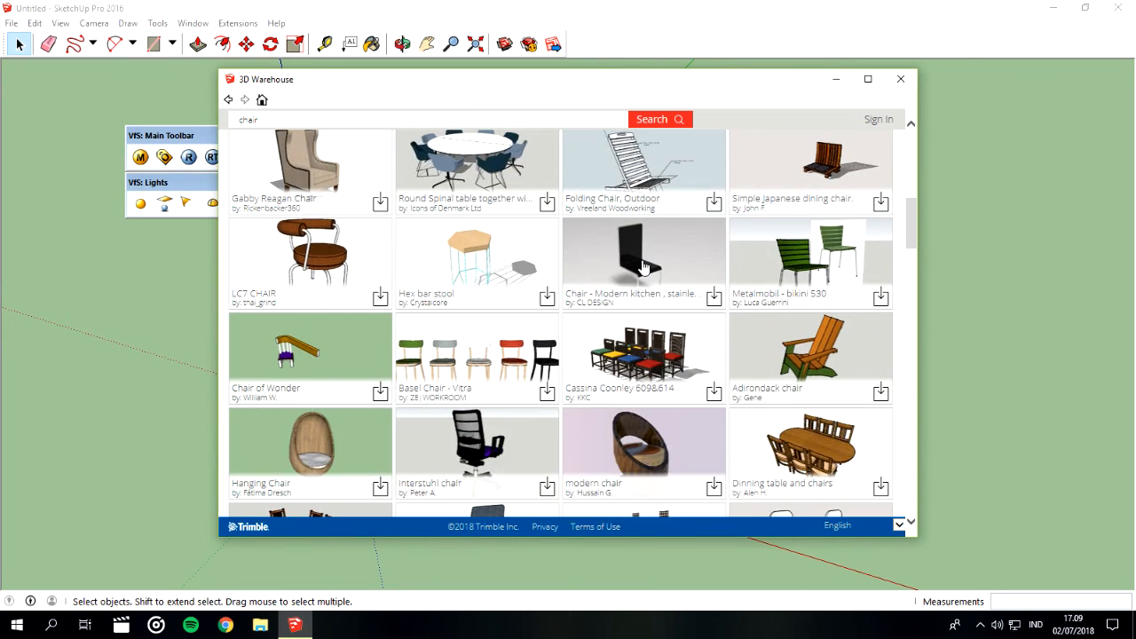
pyautogui.scroll(-2, 644, 266)
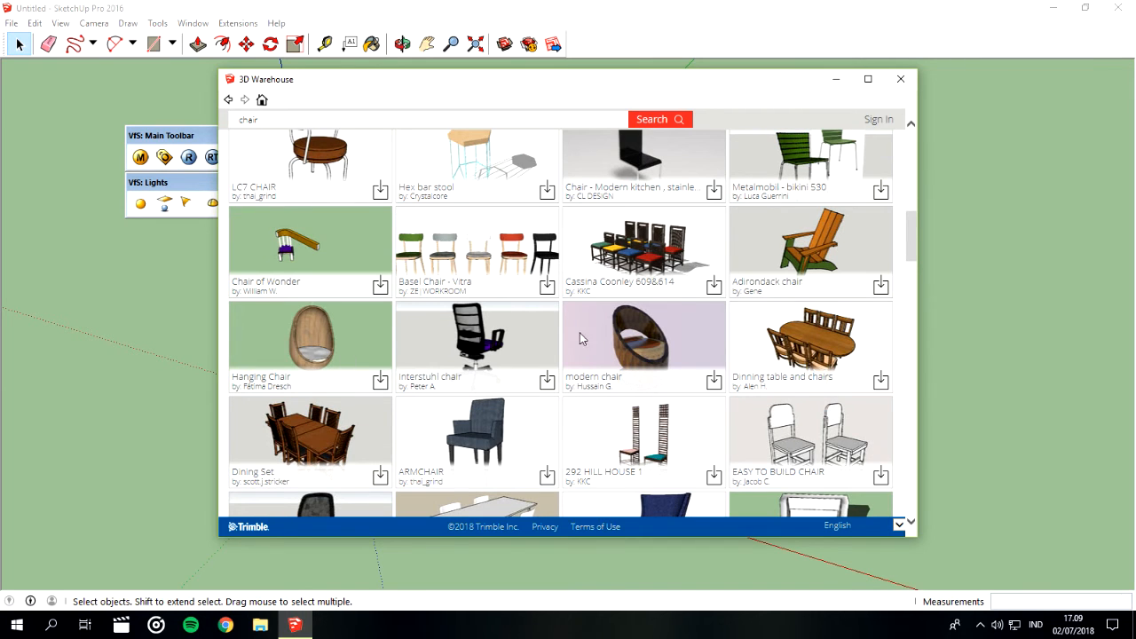
pyautogui.scroll(-2, 644, 338)
pyautogui.scroll(1, 644, 339)
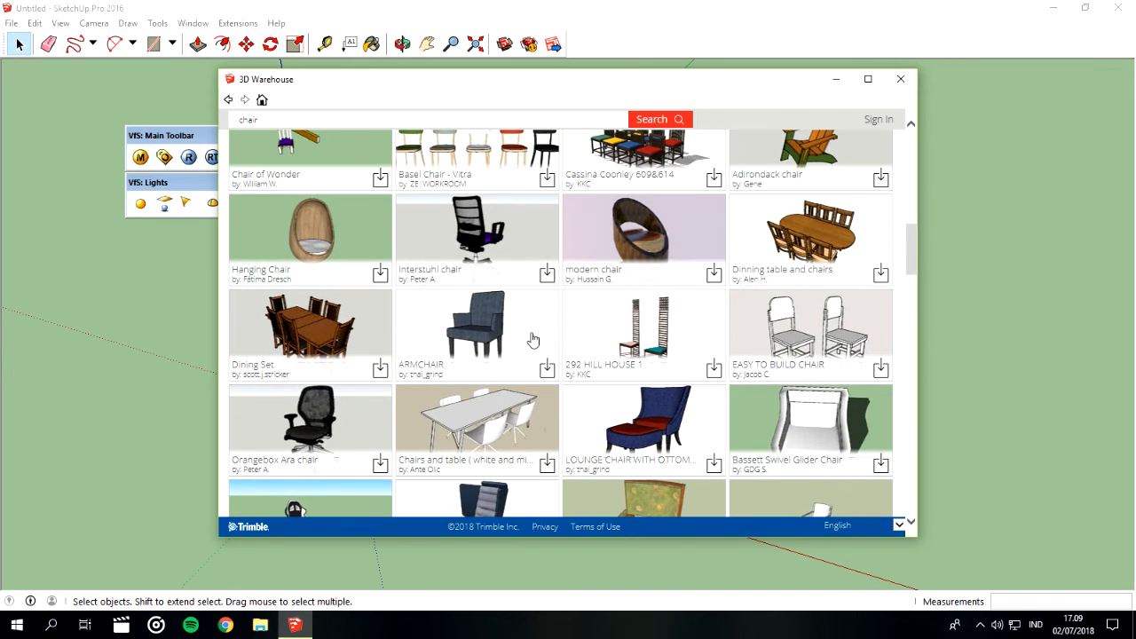
# Download the ARMCHAIR model, accept the terms of use and load it directly into the current model.
pyautogui.click(549, 373)
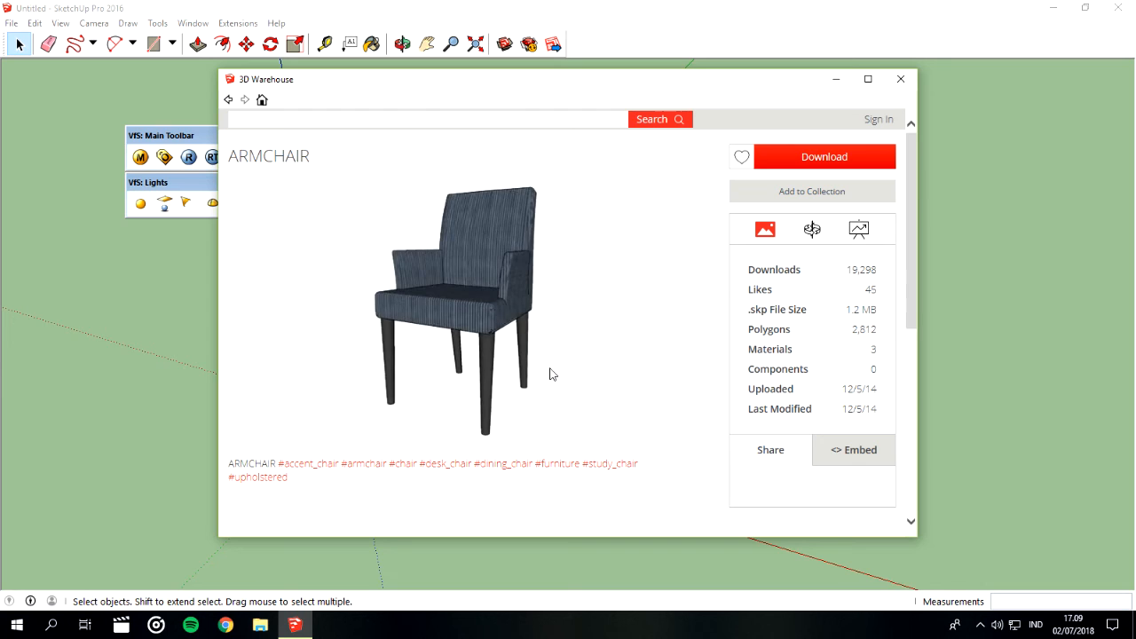
pyautogui.click(823, 165)
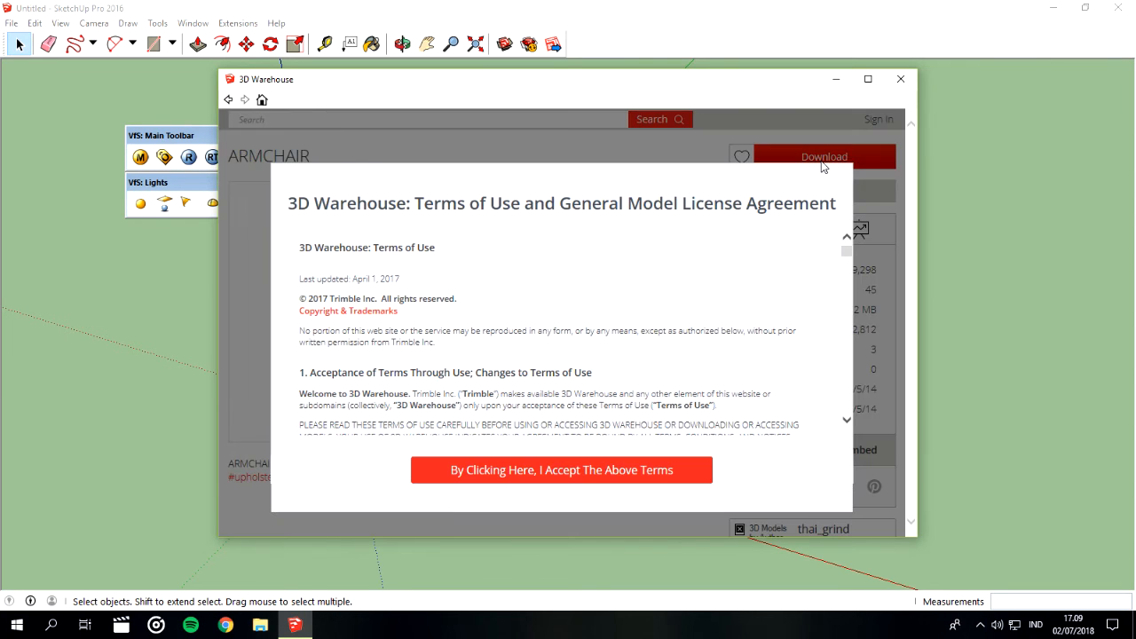
pyautogui.click(565, 471)
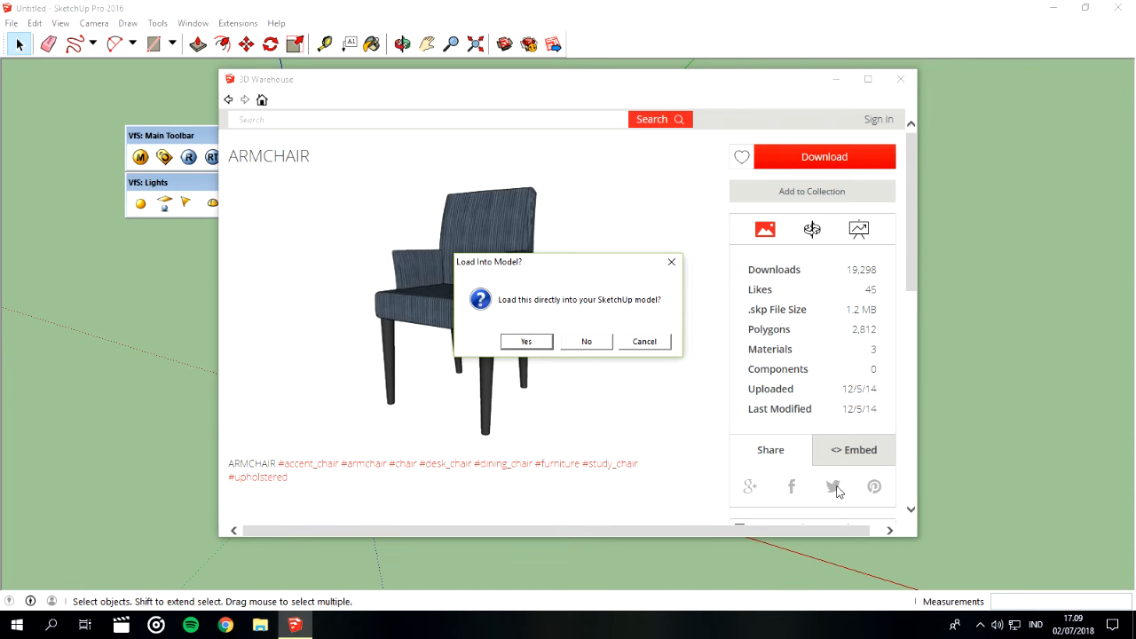
pyautogui.click(1031, 388)
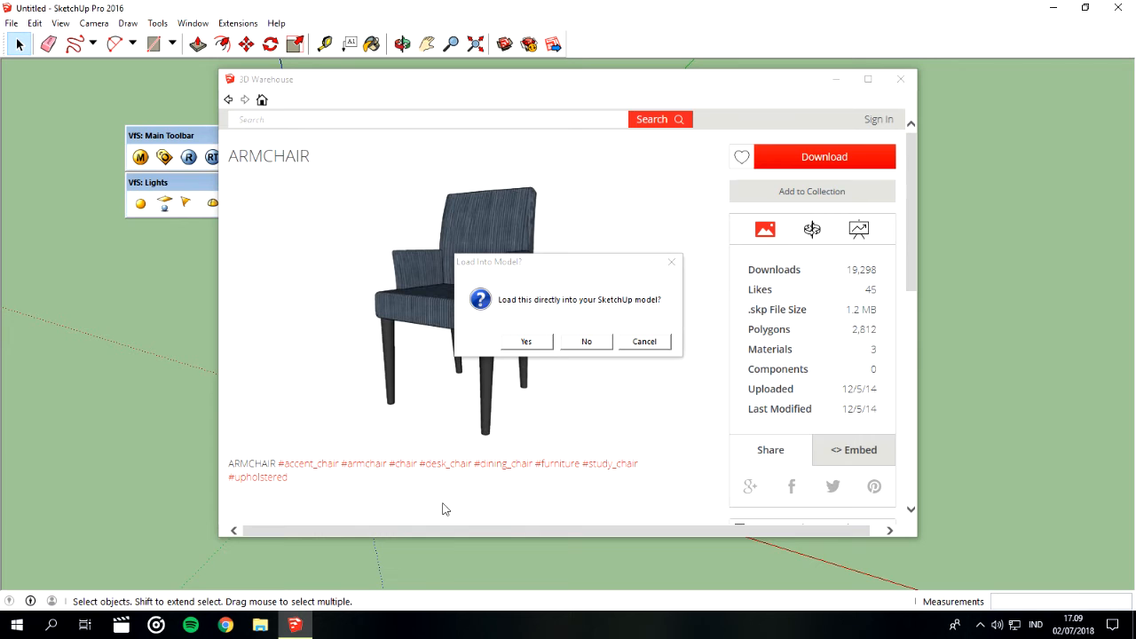
pyautogui.click(526, 342)
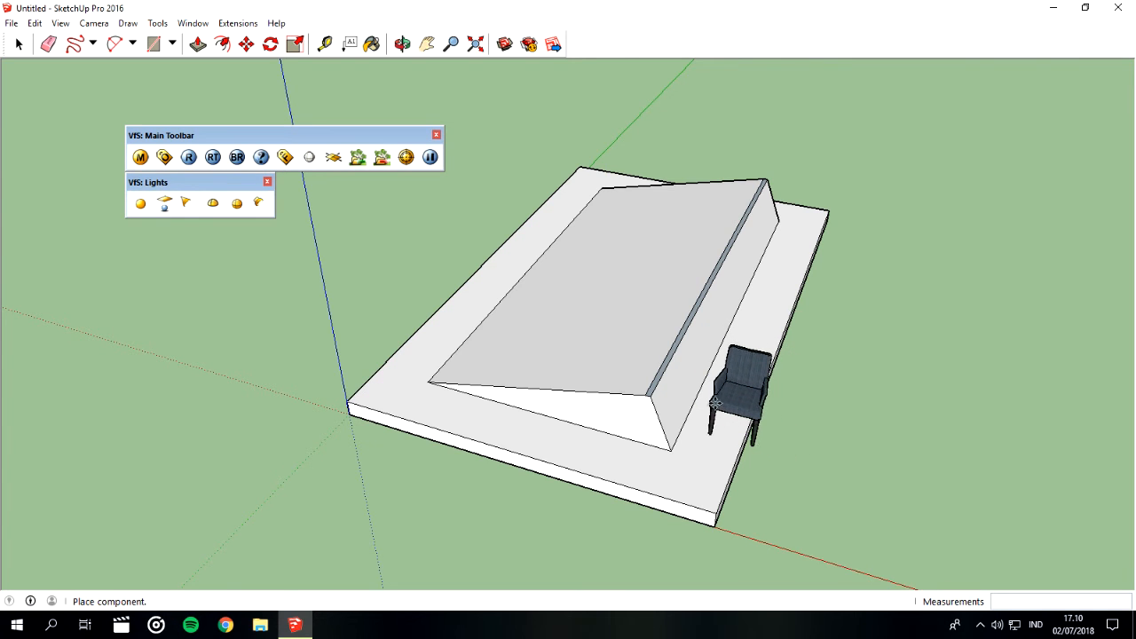
# Place the armchair on the base's border beside the raised block's steep side and deselect it.
pyautogui.click(715, 399)
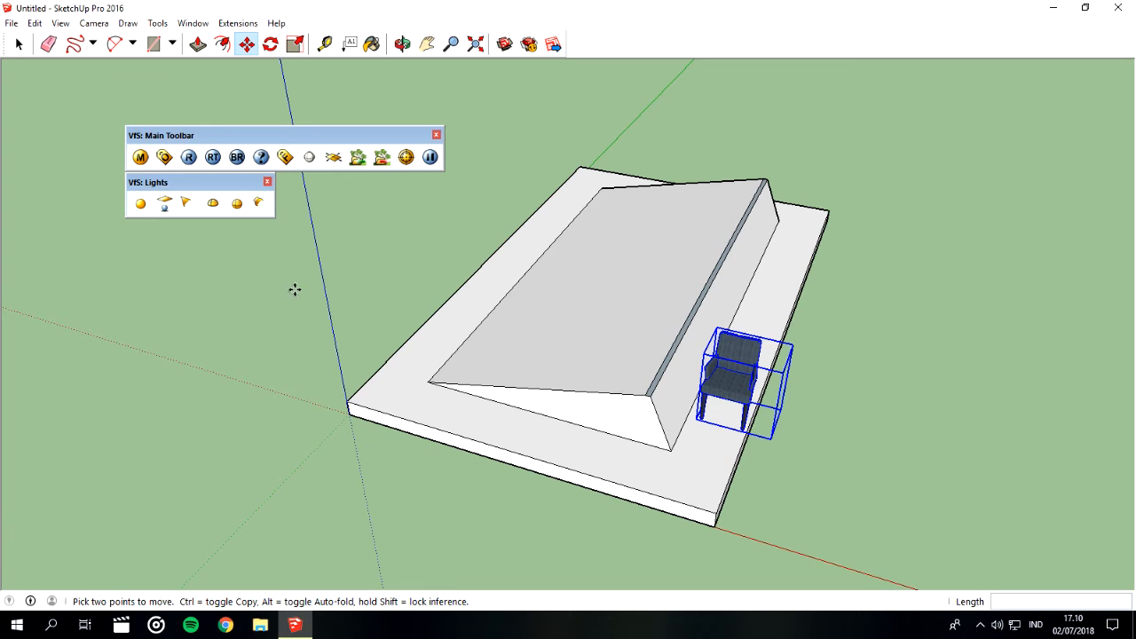
pyautogui.click(19, 44)
pyautogui.click(260, 388)
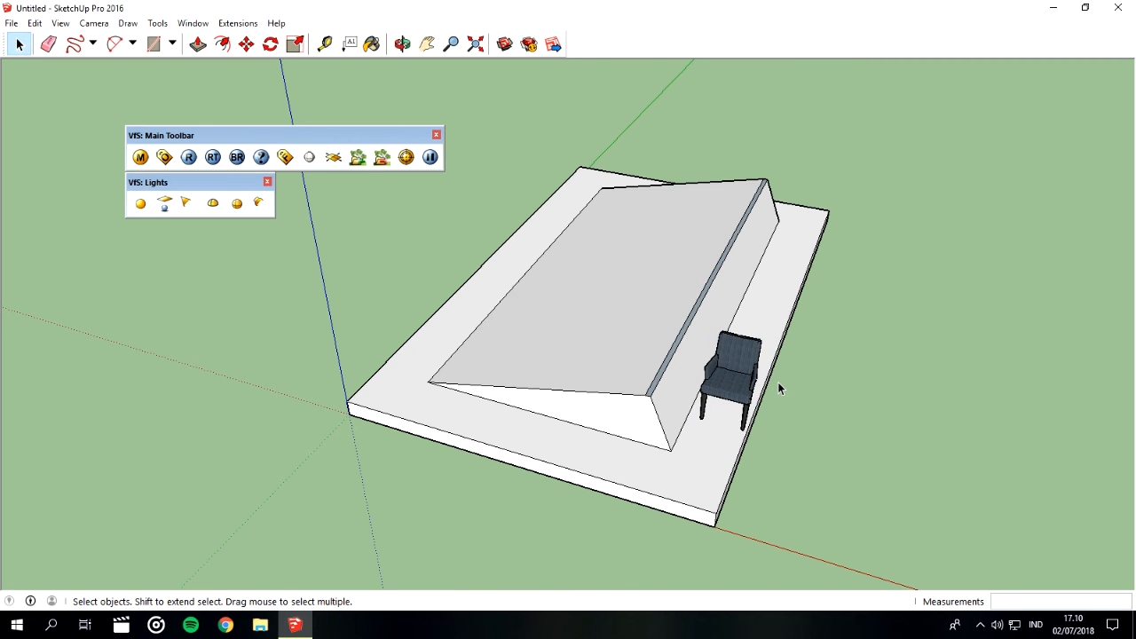
pyautogui.click(741, 389)
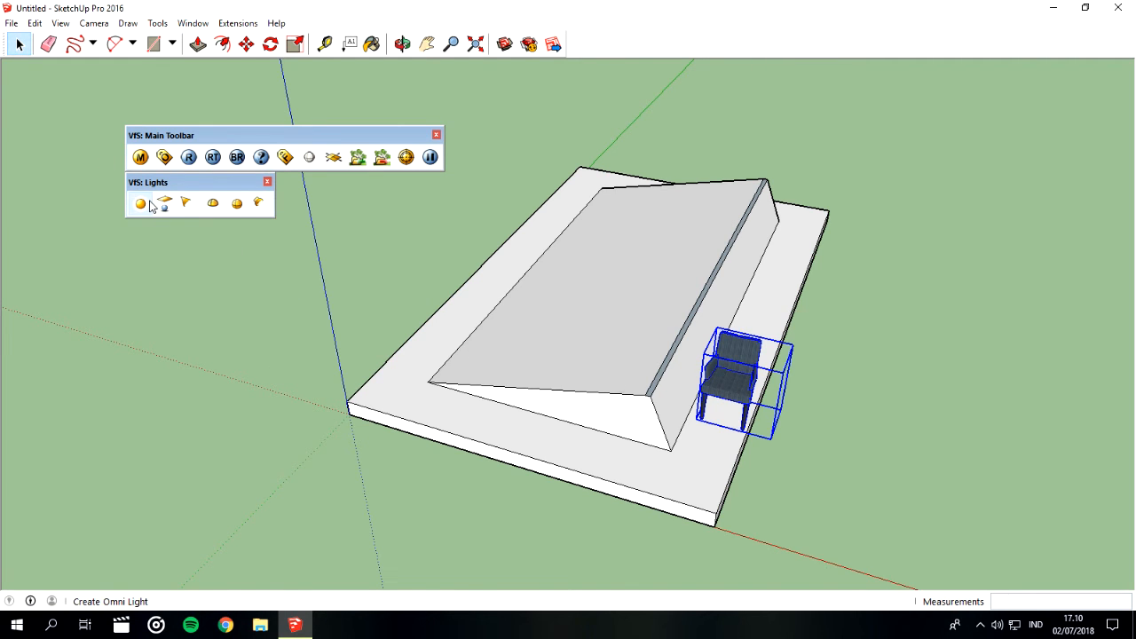
pyautogui.click(894, 399)
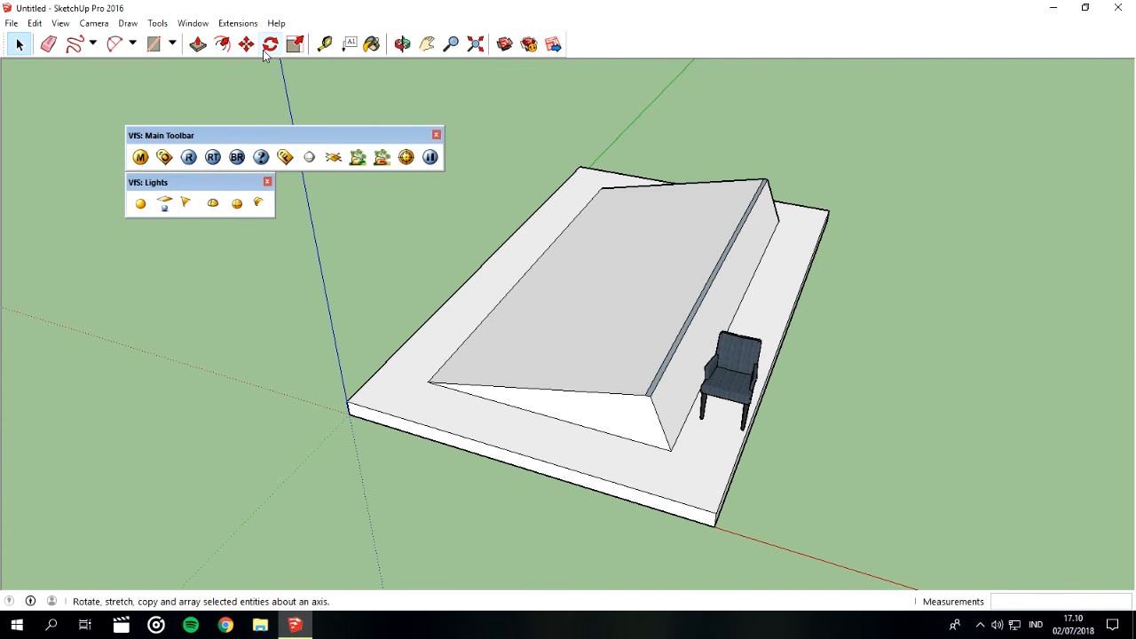
# Select the armchair and examine the color and FABRI93 scene materials in the V-Ray material editor.
pyautogui.click(402, 44)
pyautogui.moveTo(550, 231); pyautogui.dragTo(520, 325)
pyautogui.click(19, 43)
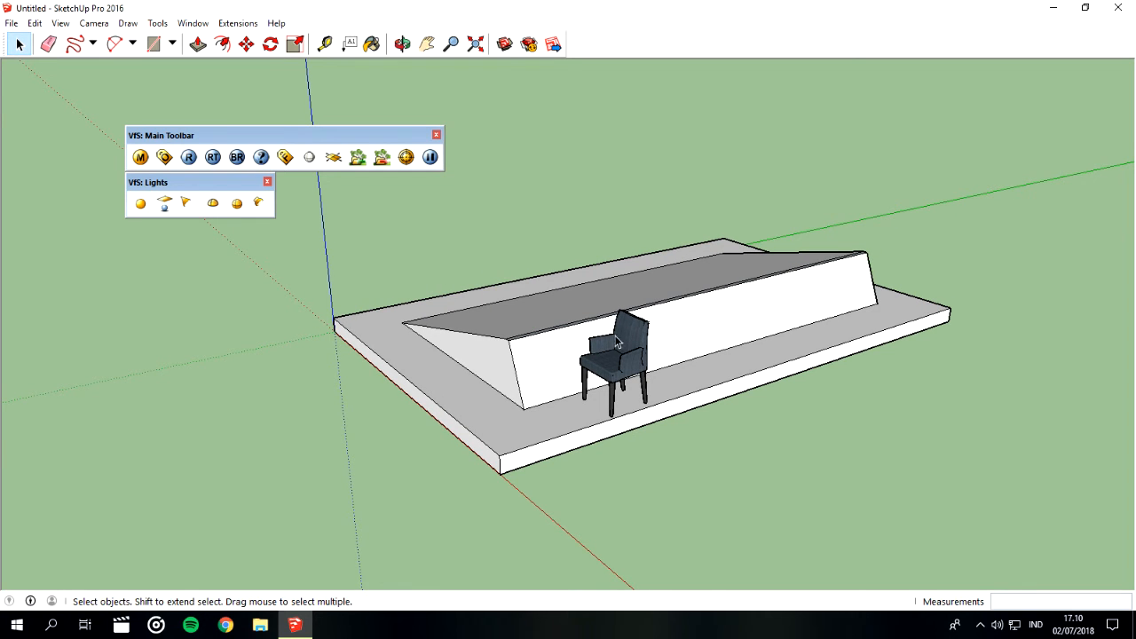
pyautogui.click(611, 363)
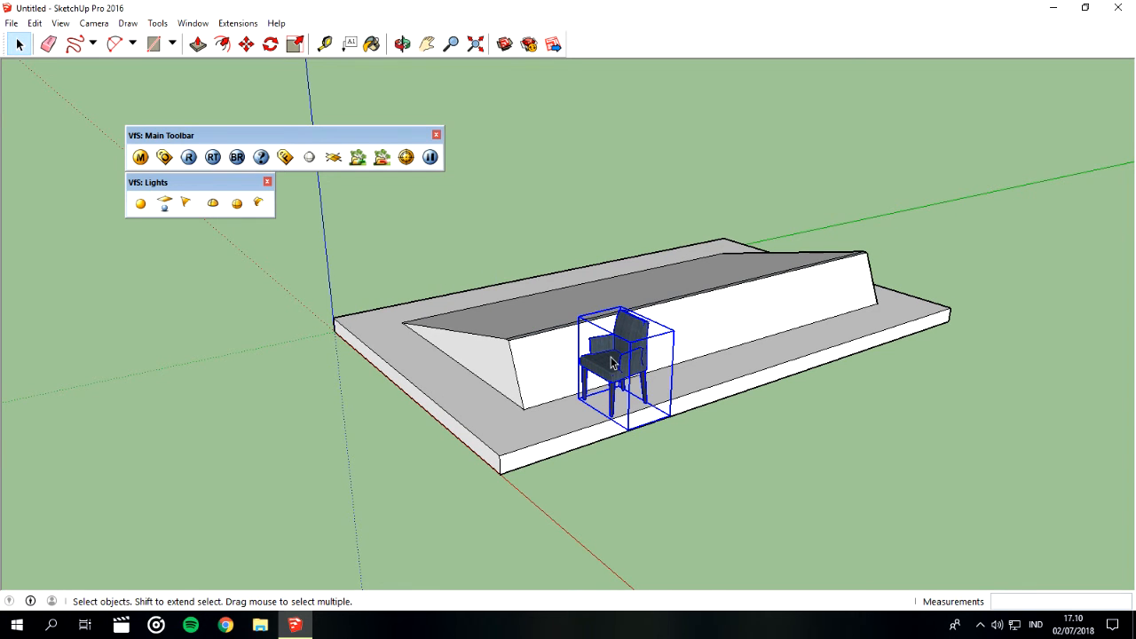
pyautogui.click(140, 158)
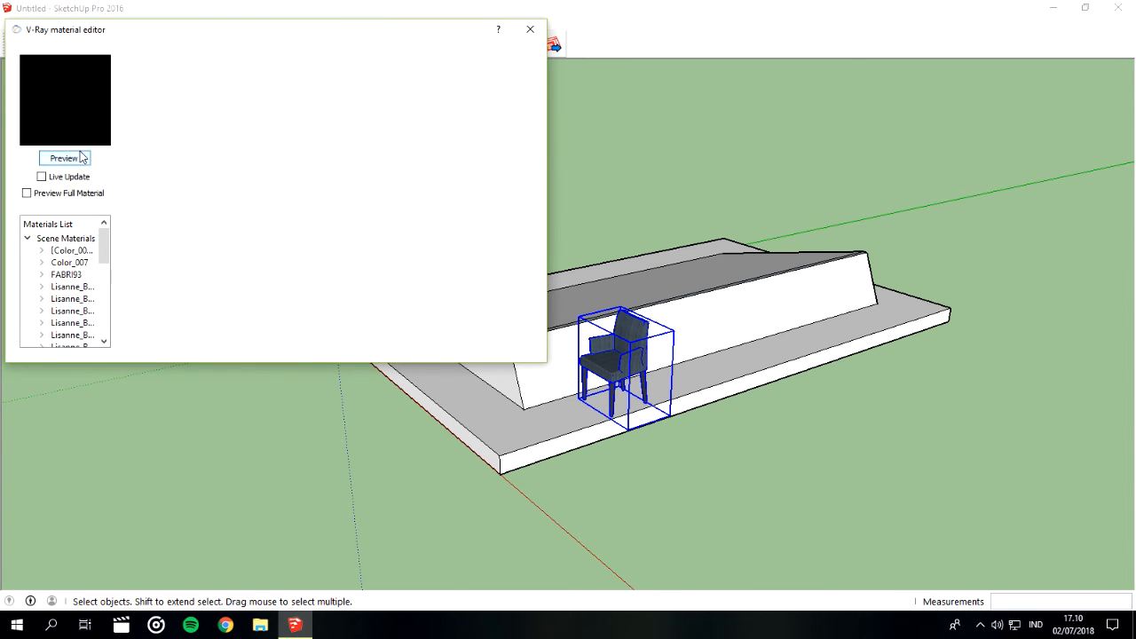
pyautogui.click(68, 251)
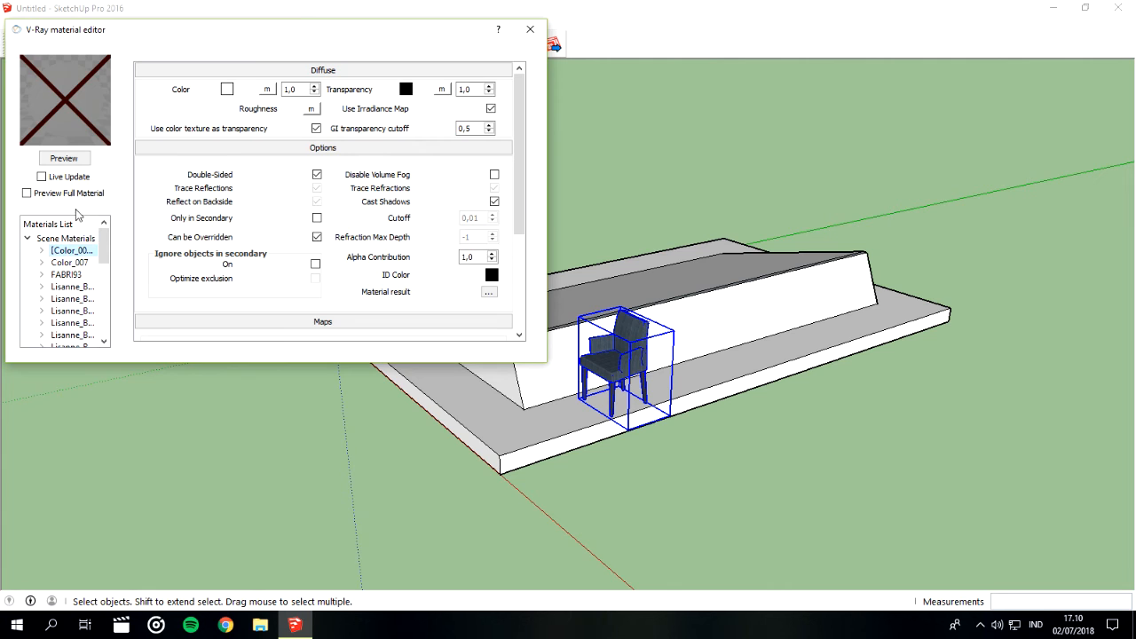
pyautogui.click(69, 262)
pyautogui.click(67, 276)
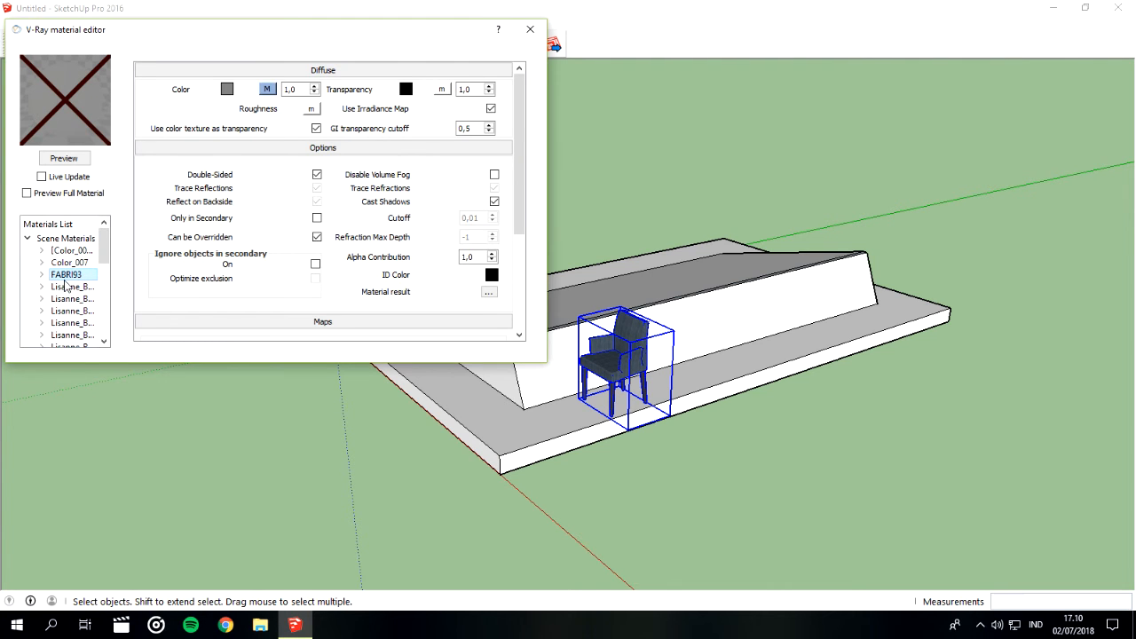
pyautogui.click(530, 29)
# Delete all faces and edges of the base and raised block, keeping only the armchair.
pyautogui.click(928, 223)
pyautogui.moveTo(669, 190); pyautogui.dragTo(670, 189)
pyautogui.press('Delete')
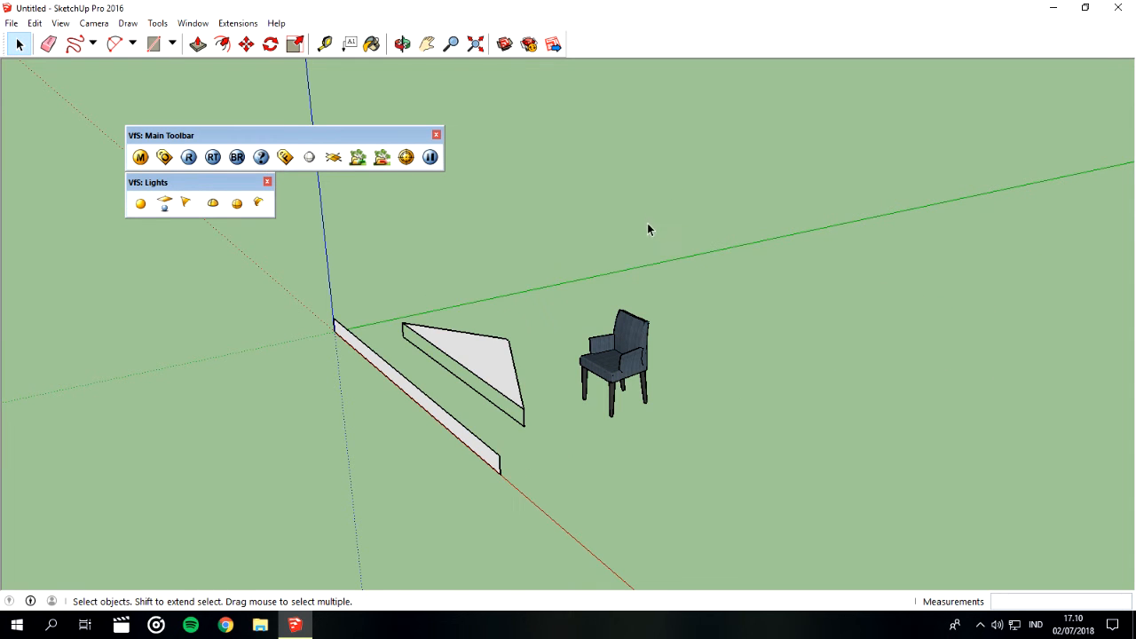
pyautogui.moveTo(296, 289); pyautogui.dragTo(524, 512)
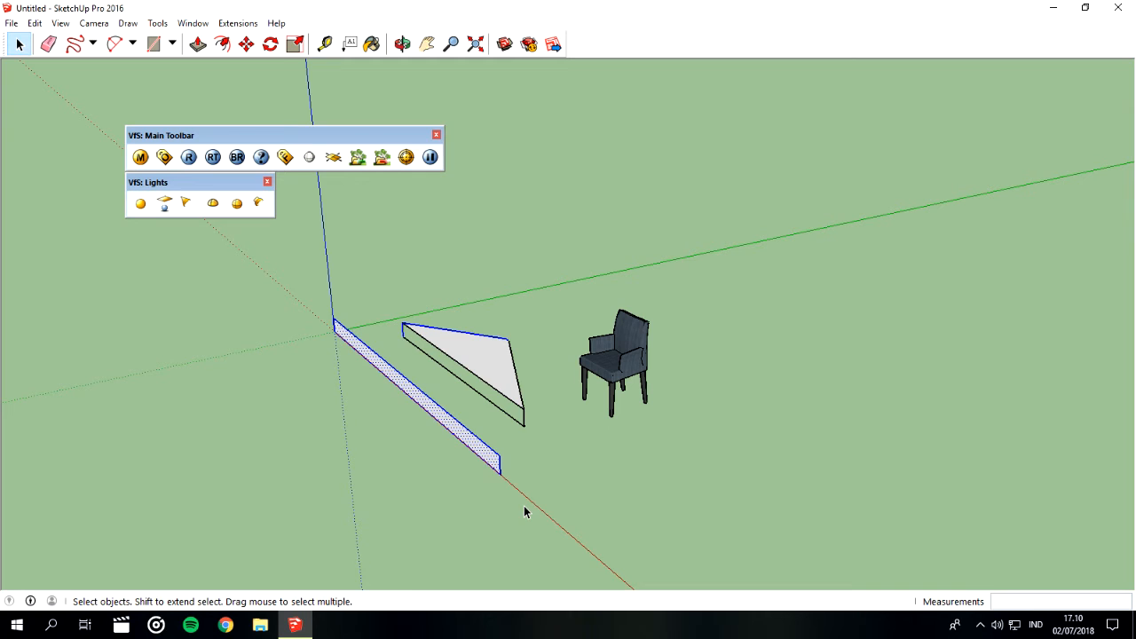
pyautogui.press('Delete')
pyautogui.moveTo(389, 300); pyautogui.dragTo(533, 460)
pyautogui.press('Delete')
# Select the armchair and preview the FABRI93 and Banda... scene materials in the V-Ray material editor.
pyautogui.click(613, 362)
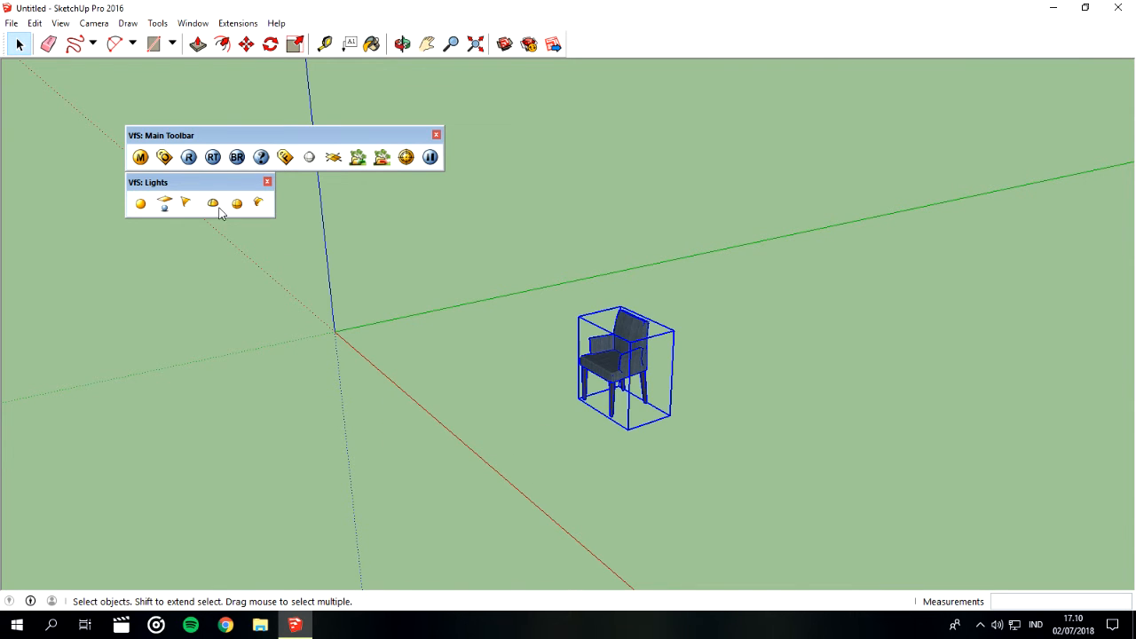
pyautogui.click(140, 157)
pyautogui.scroll(10, 84, 282)
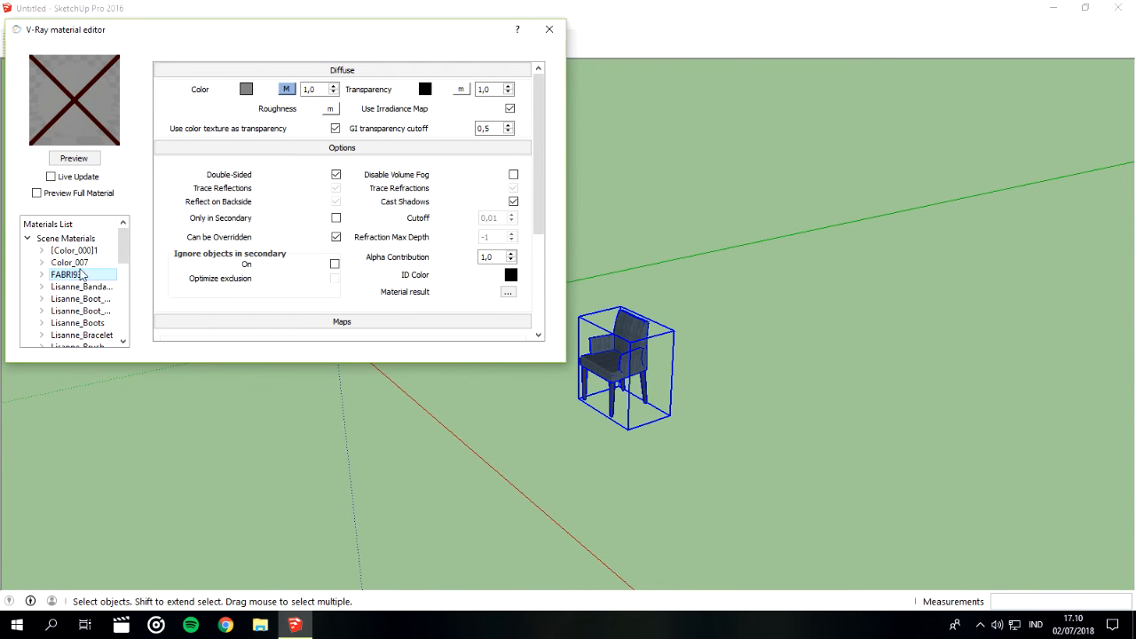
pyautogui.click(76, 160)
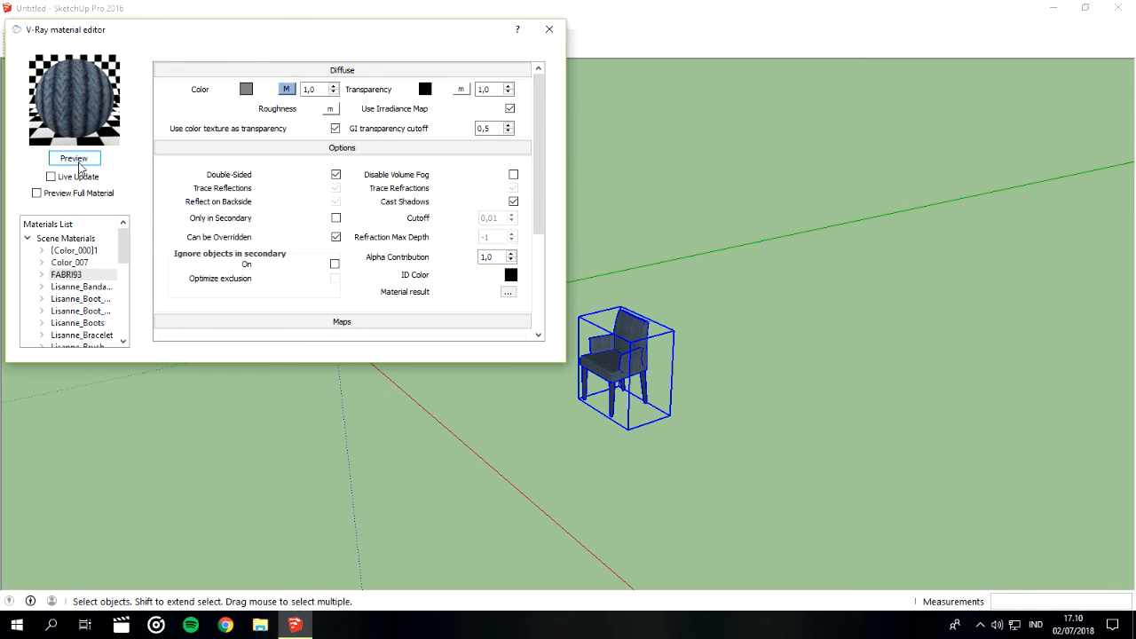
pyautogui.click(89, 286)
pyautogui.click(74, 159)
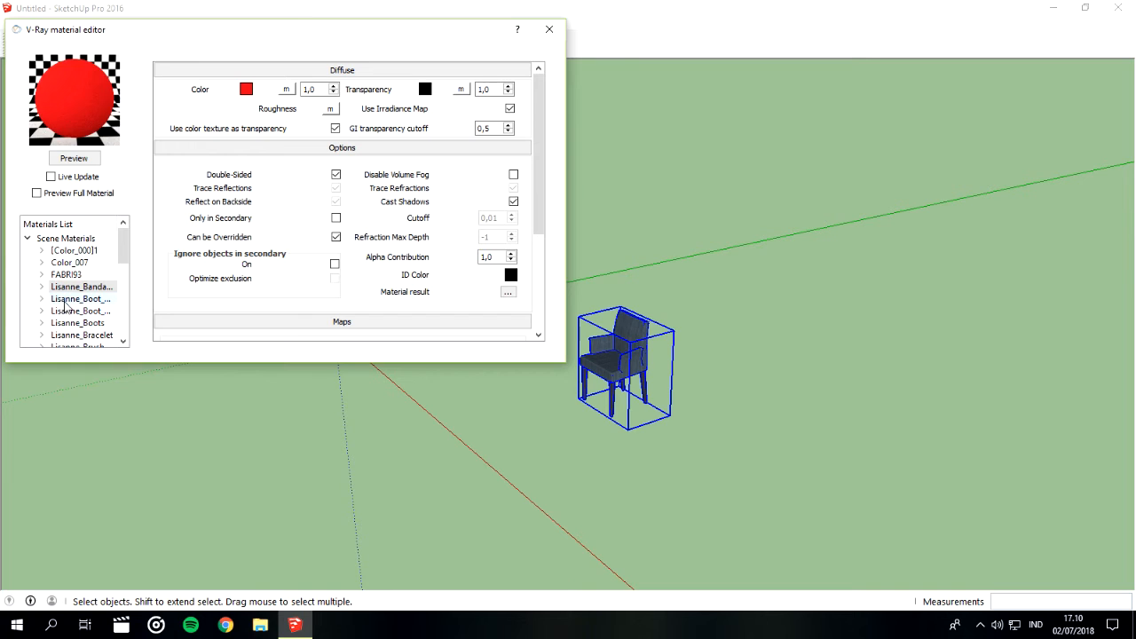
# Preview the two Boot_... materials and the Boots material, and close the material editor.
pyautogui.click(67, 299)
pyautogui.click(74, 158)
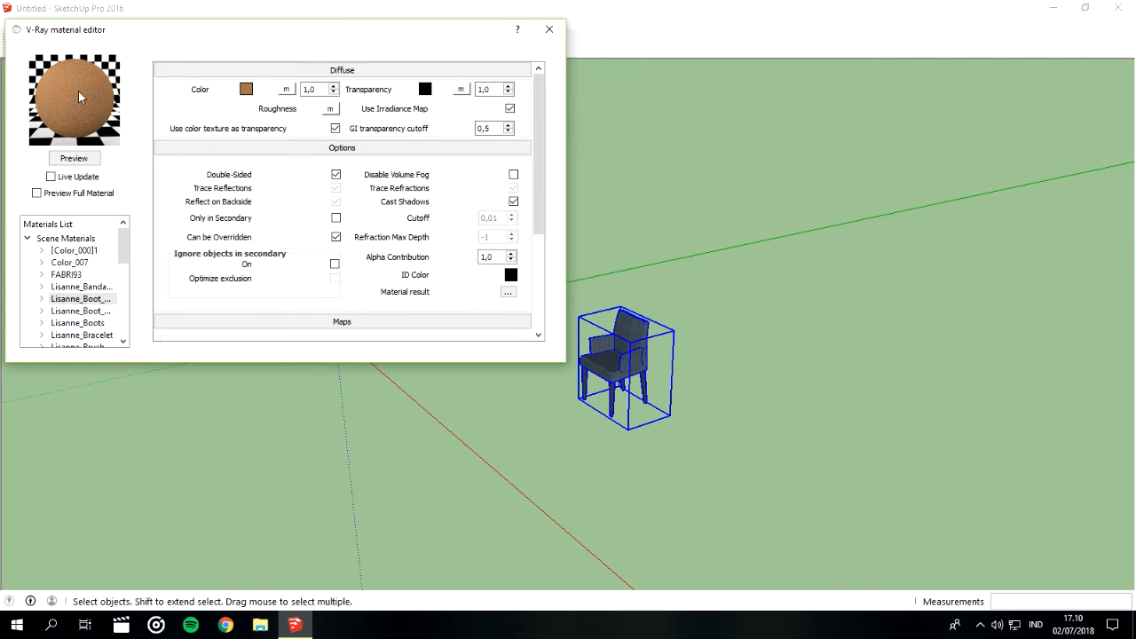
pyautogui.click(80, 311)
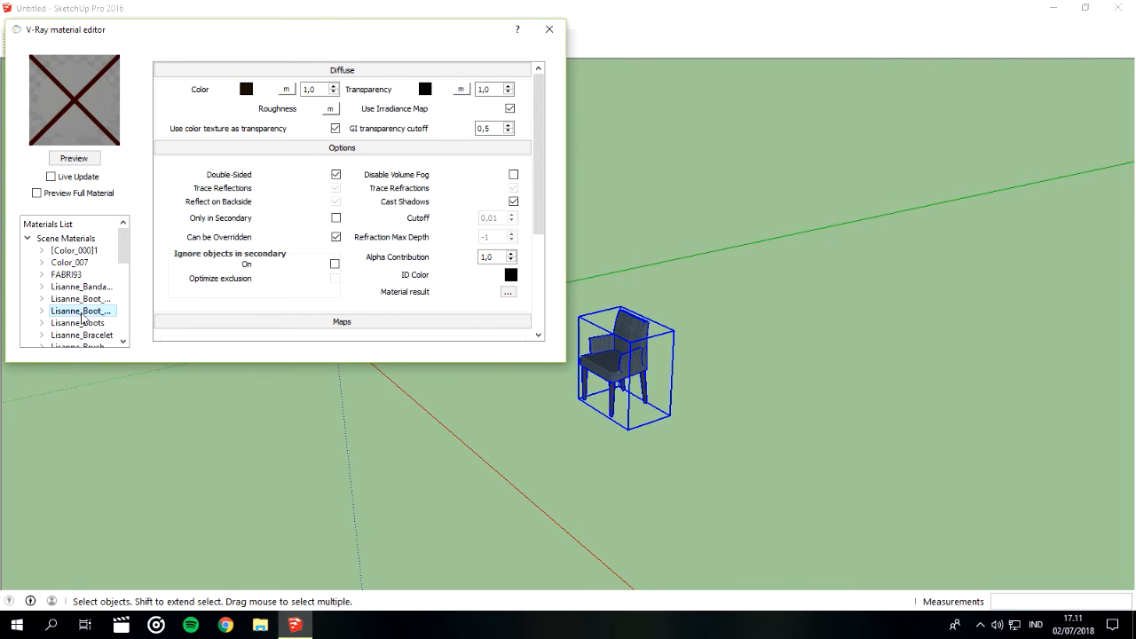
pyautogui.click(75, 159)
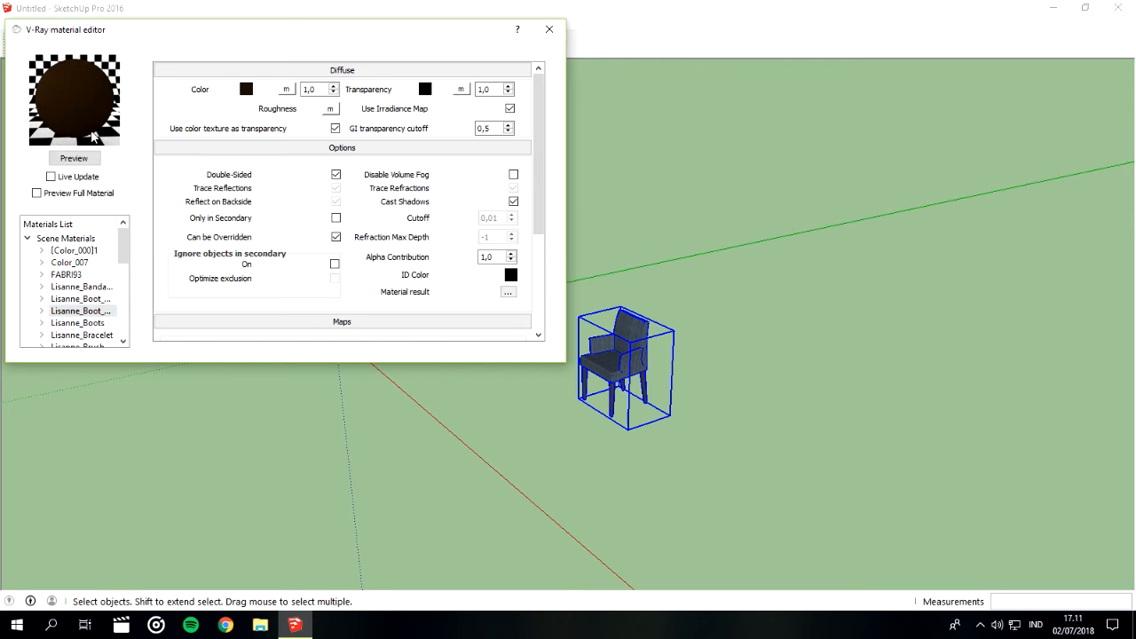
pyautogui.click(67, 324)
pyautogui.click(75, 158)
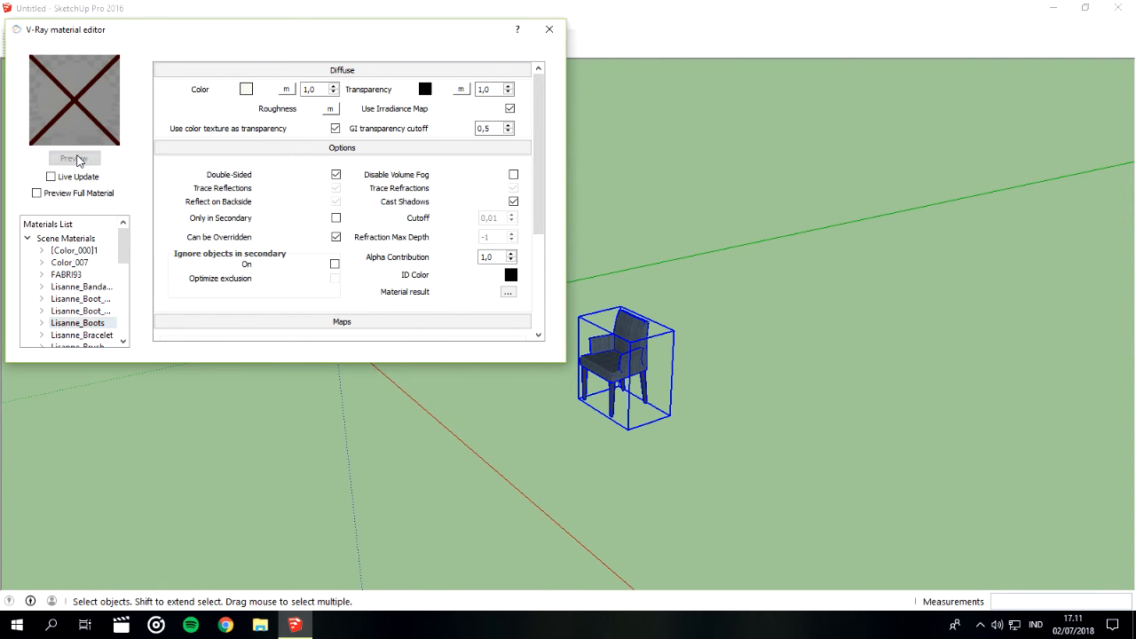
pyautogui.click(551, 25)
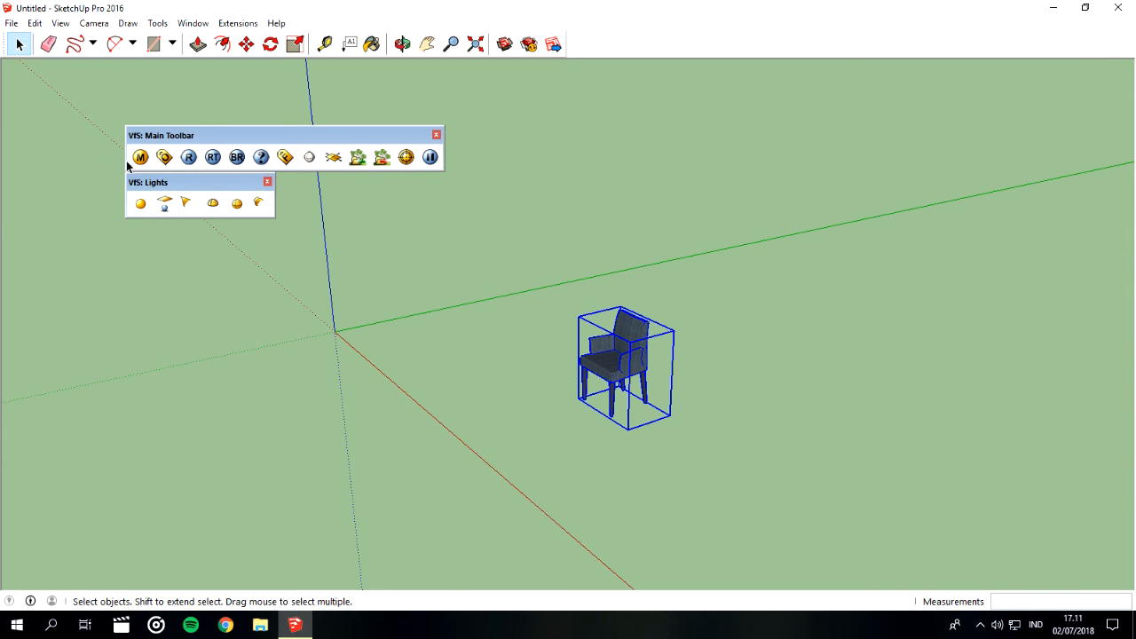
# Deselect the armchair and preview the Bracelet and Watch scene materials in the V-Ray material editor.
pyautogui.click(100, 243)
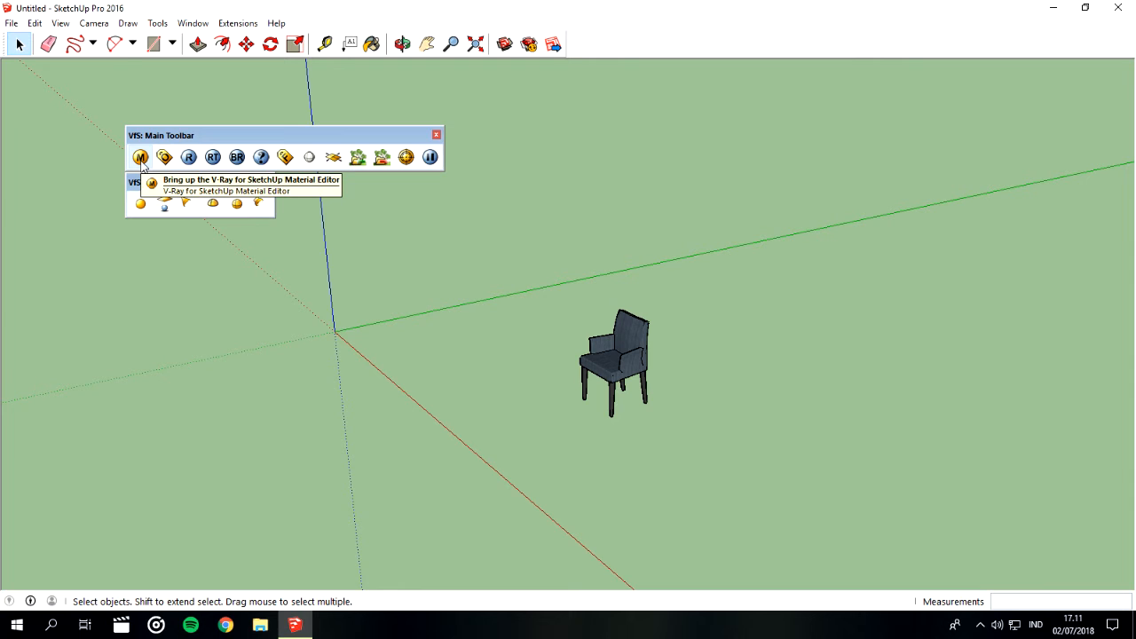
pyautogui.click(140, 158)
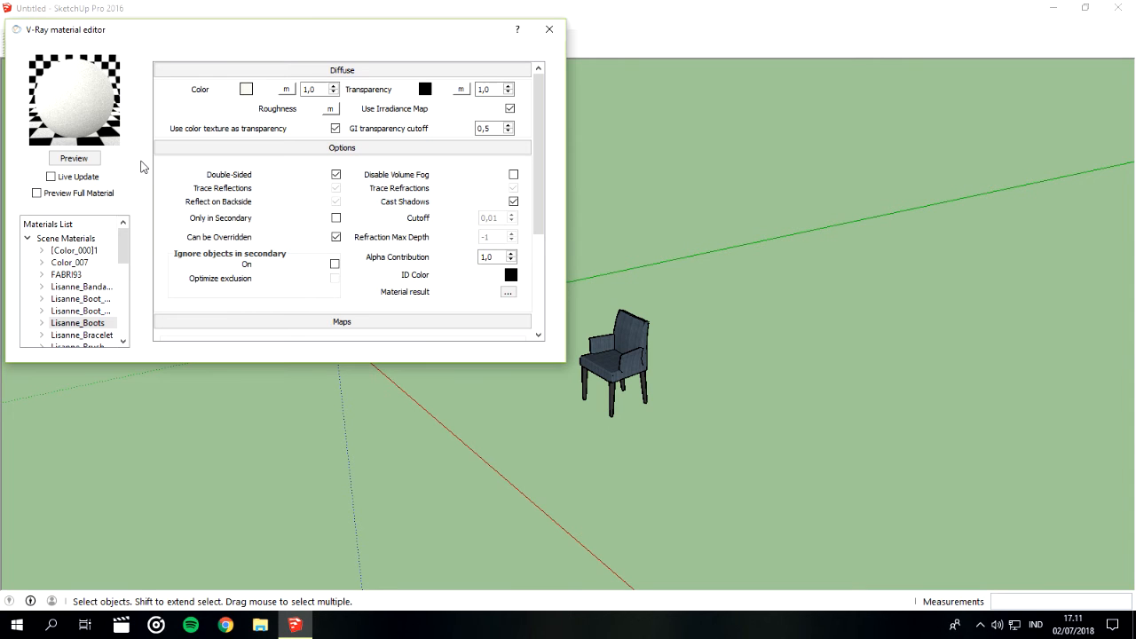
pyautogui.click(80, 335)
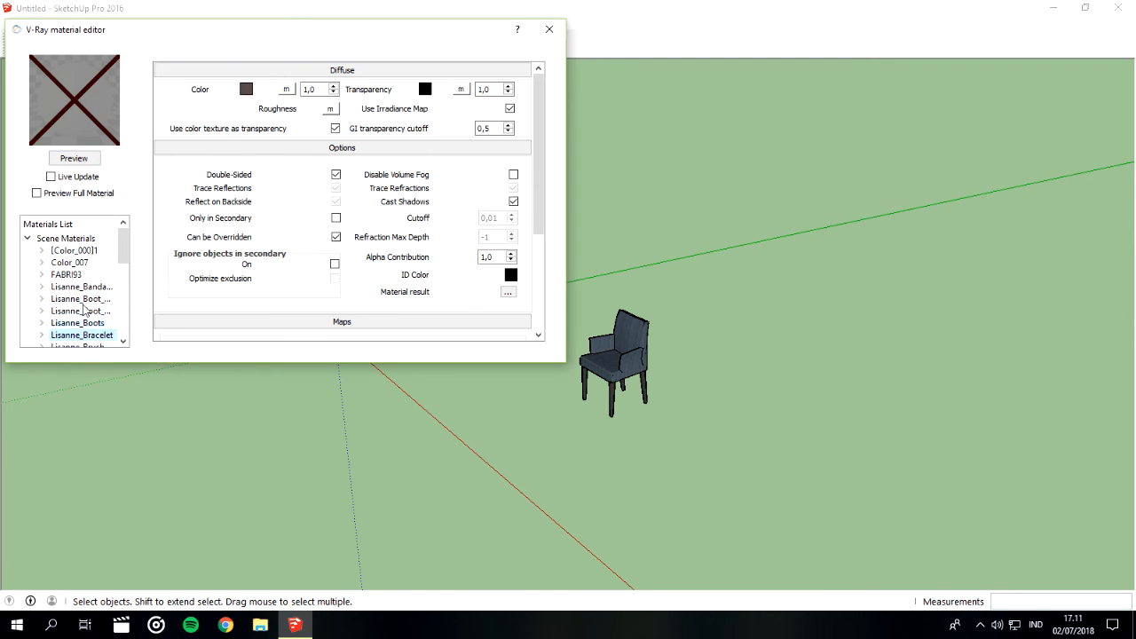
pyautogui.click(75, 158)
pyautogui.scroll(-1, 127, 279)
pyautogui.moveTo(127, 279); pyautogui.dragTo(127, 339)
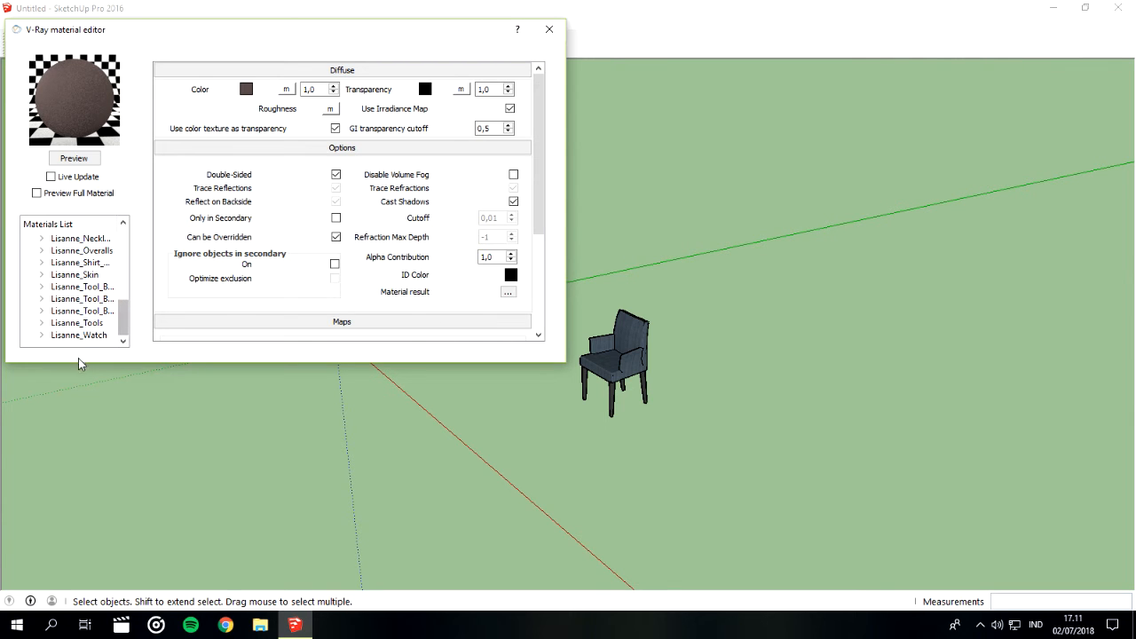
pyautogui.click(93, 337)
pyautogui.click(75, 158)
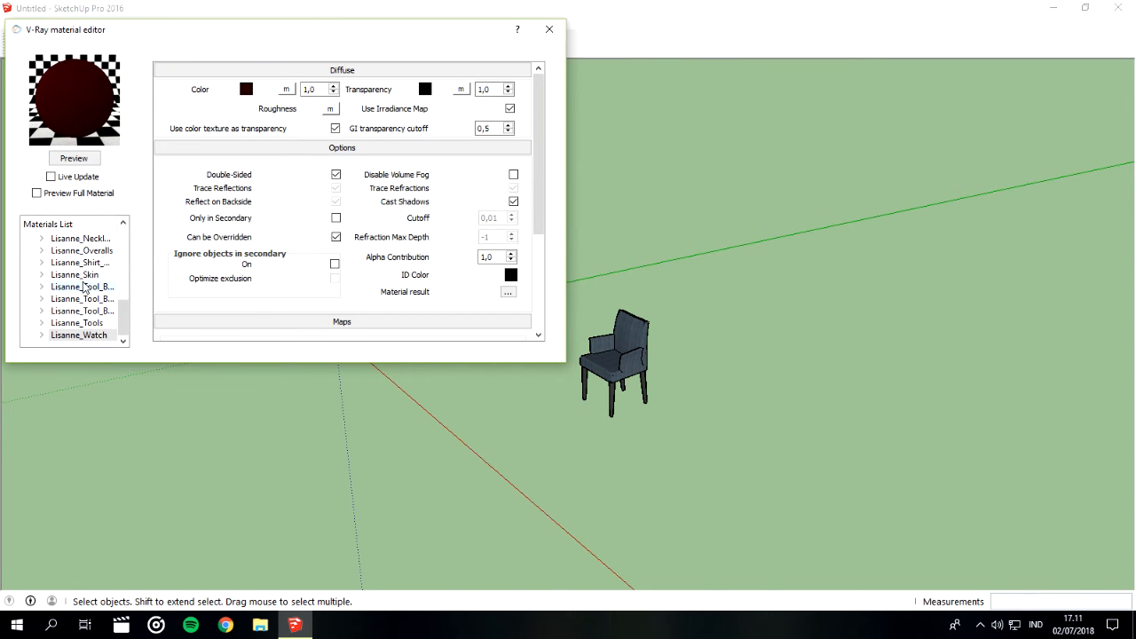
# Preview the second Brush_... scene material and close the material editor.
pyautogui.scroll(5, 84, 286)
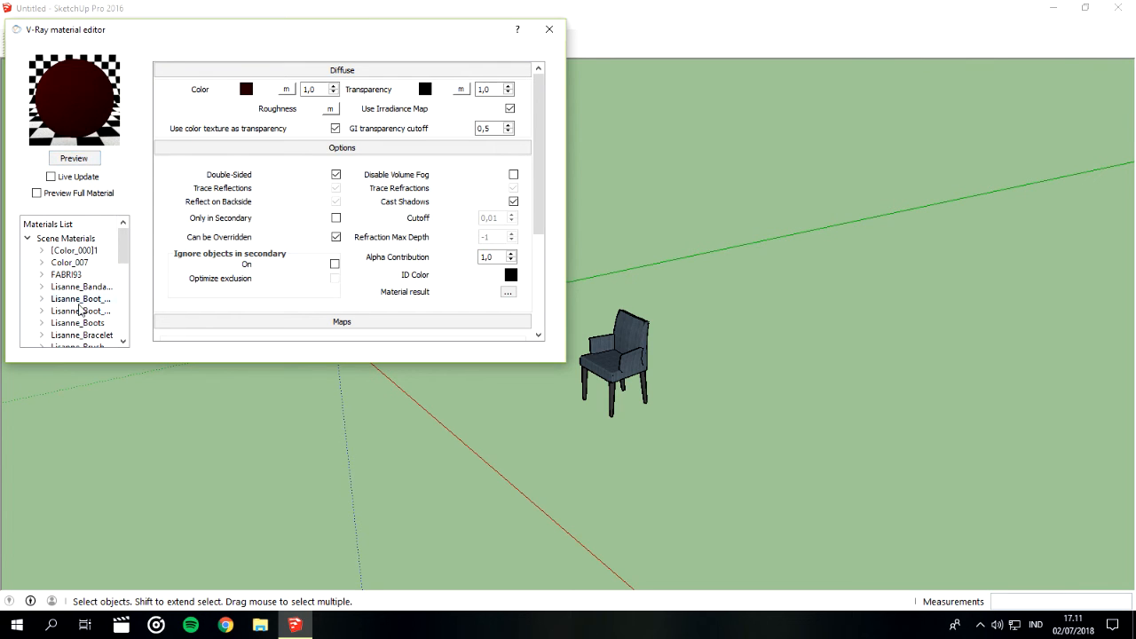
pyautogui.scroll(-2, 76, 321)
pyautogui.click(75, 310)
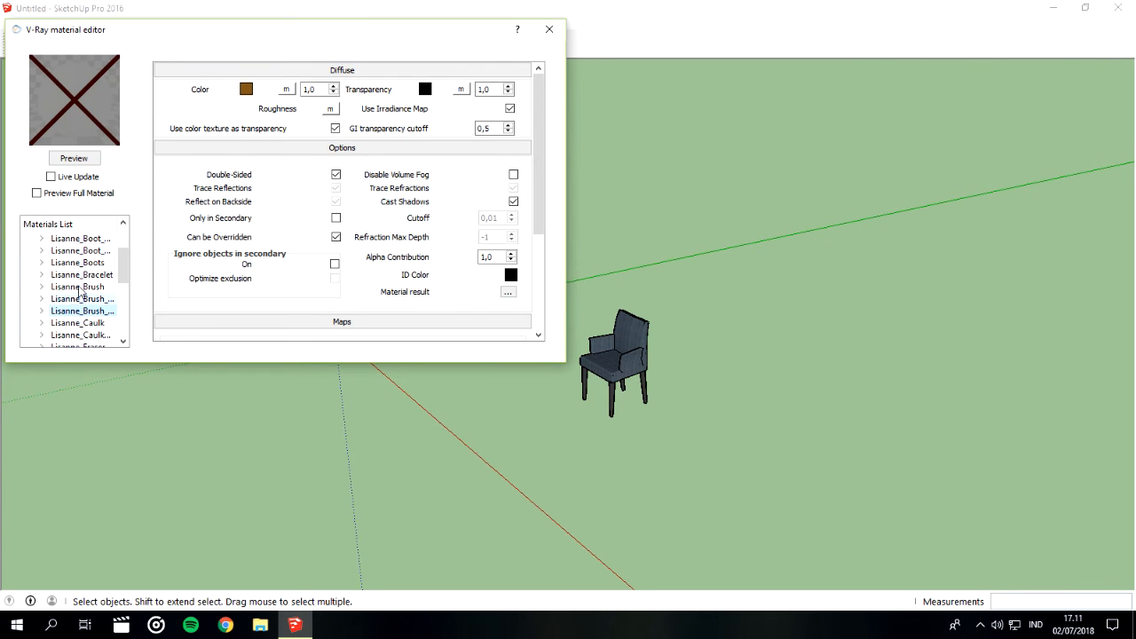
pyautogui.click(73, 160)
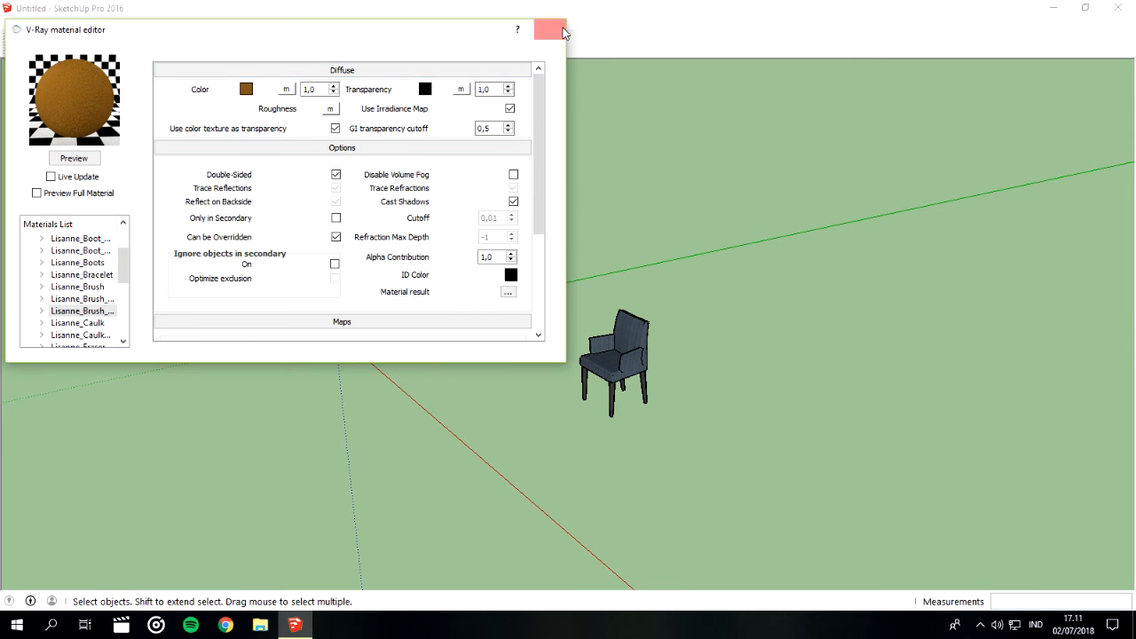
pyautogui.click(549, 29)
# Render a close-up three-quarter view of the armchair with V-Ray.
pyautogui.click(625, 371)
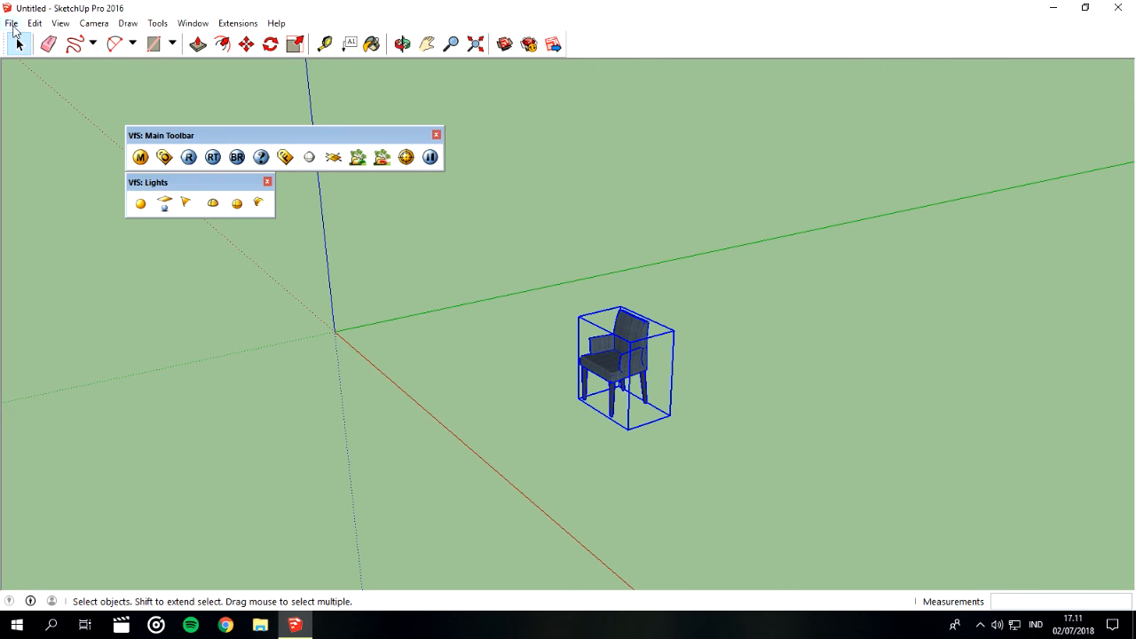
pyautogui.click(441, 107)
pyautogui.click(403, 43)
pyautogui.moveTo(484, 219); pyautogui.dragTo(634, 277)
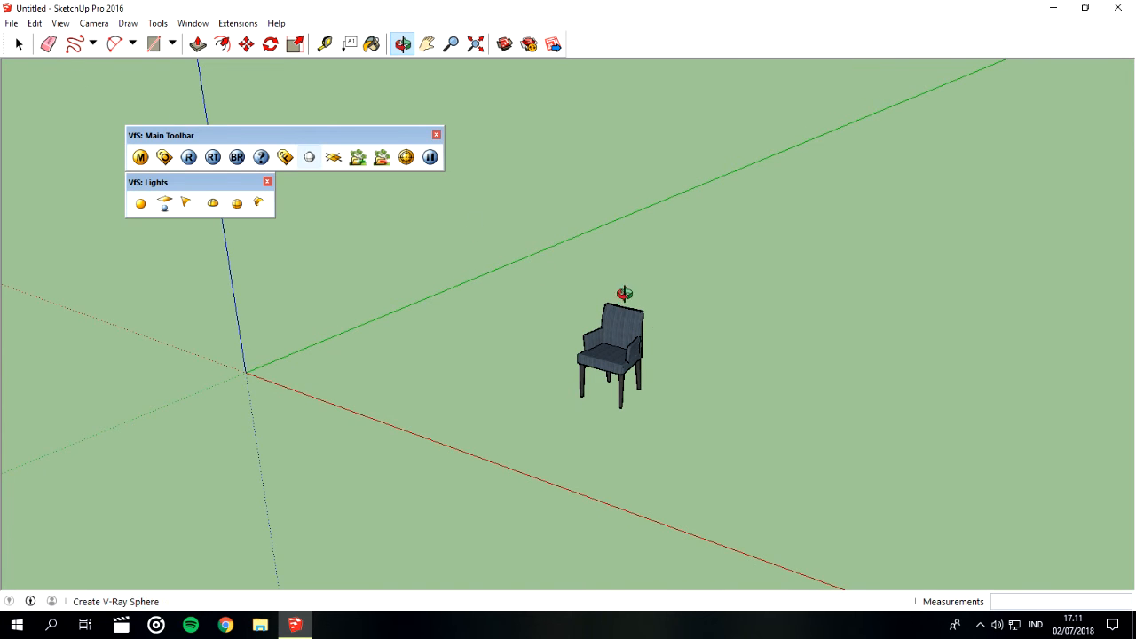
pyautogui.scroll(3, 616, 311)
pyautogui.scroll(3, 624, 417)
pyautogui.click(427, 43)
pyautogui.moveTo(616, 380); pyautogui.dragTo(572, 248)
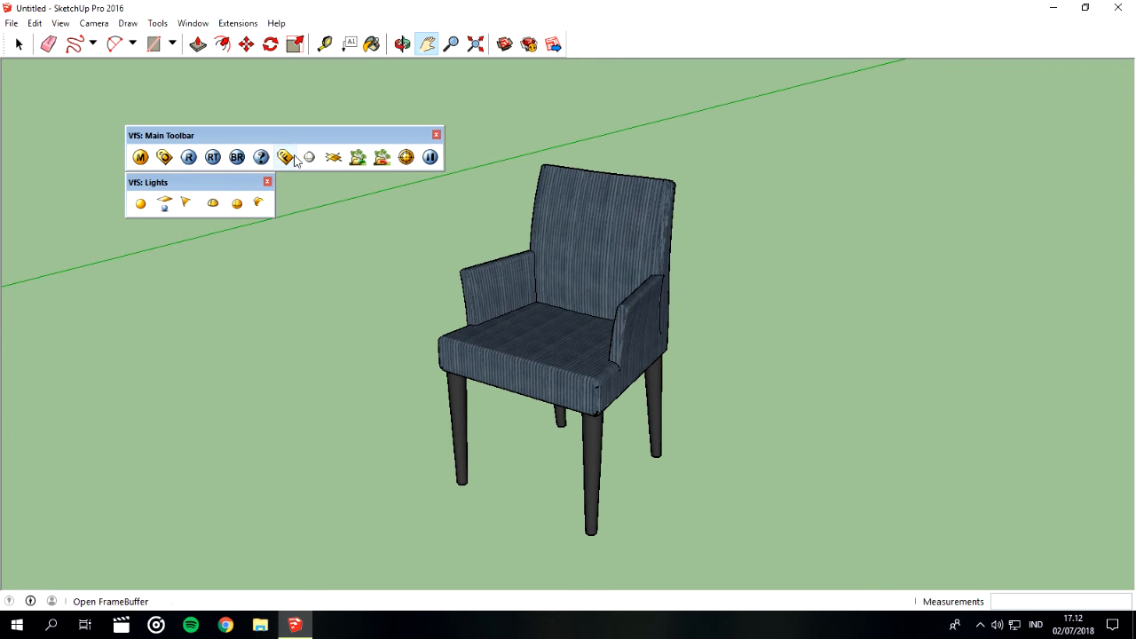
pyautogui.click(189, 157)
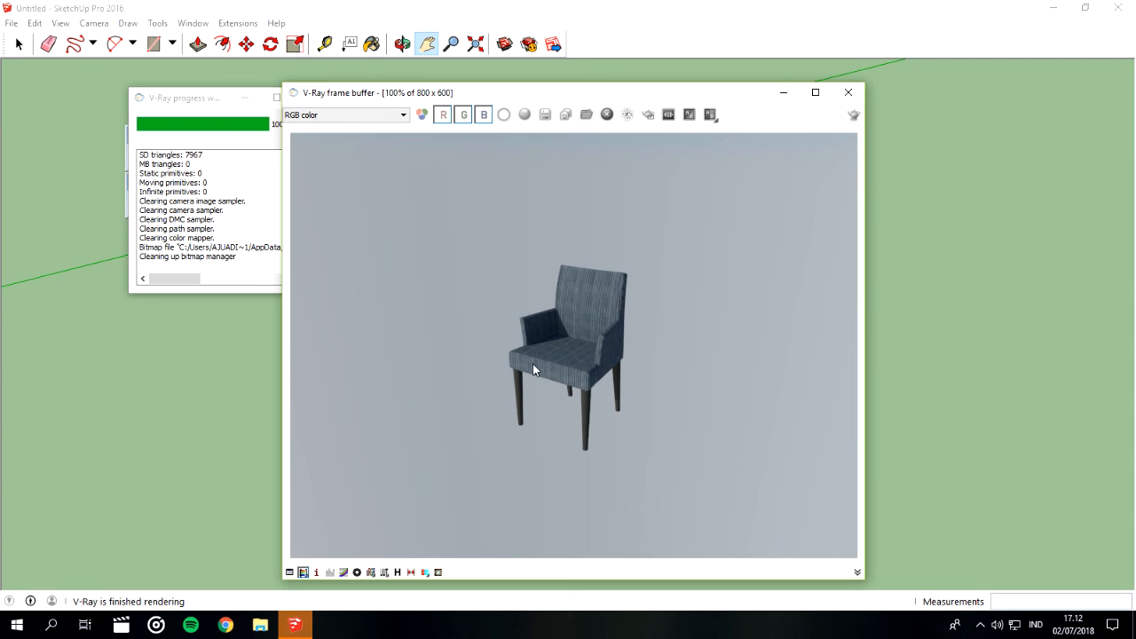
# Examine the rendered armchair and close the V-Ray frame buffer and progress window.
pyautogui.click(297, 626)
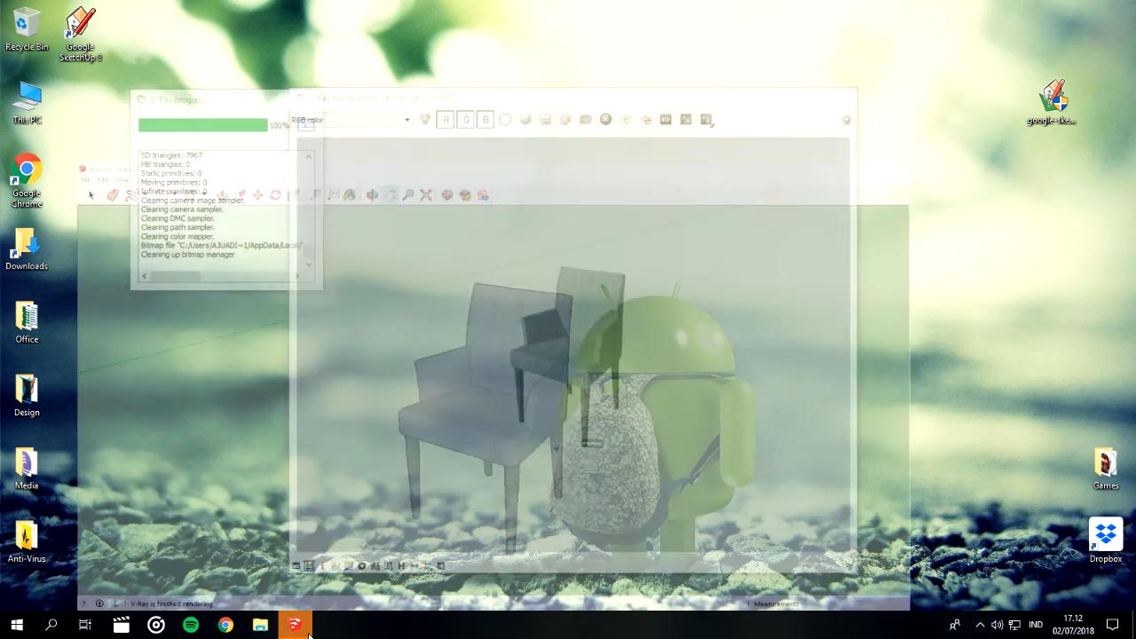
pyautogui.click(302, 628)
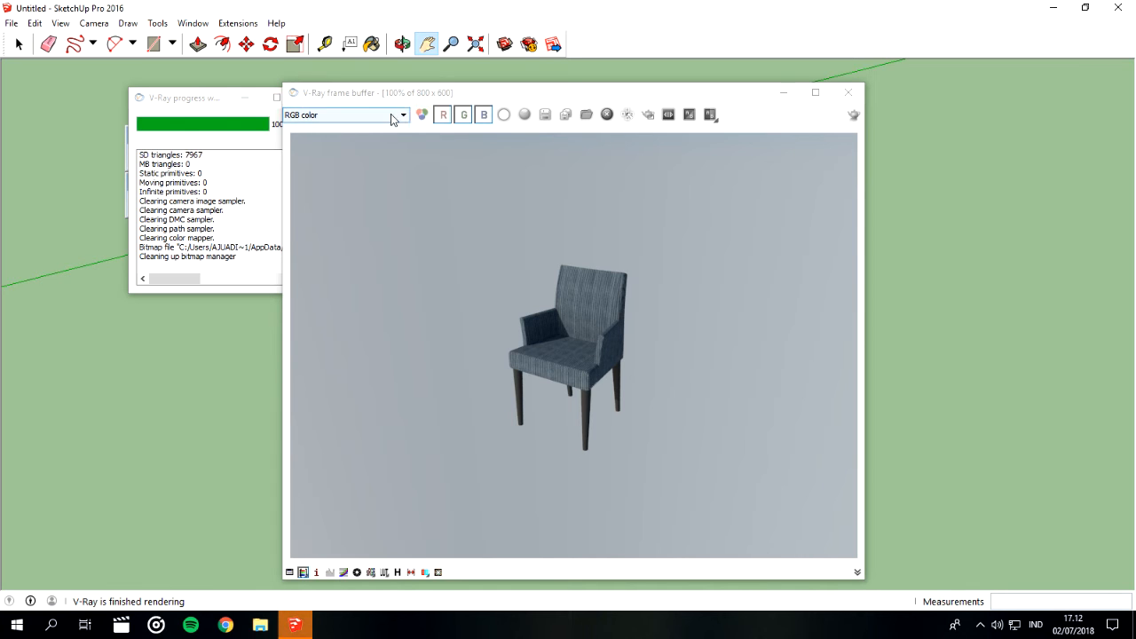
pyautogui.click(850, 94)
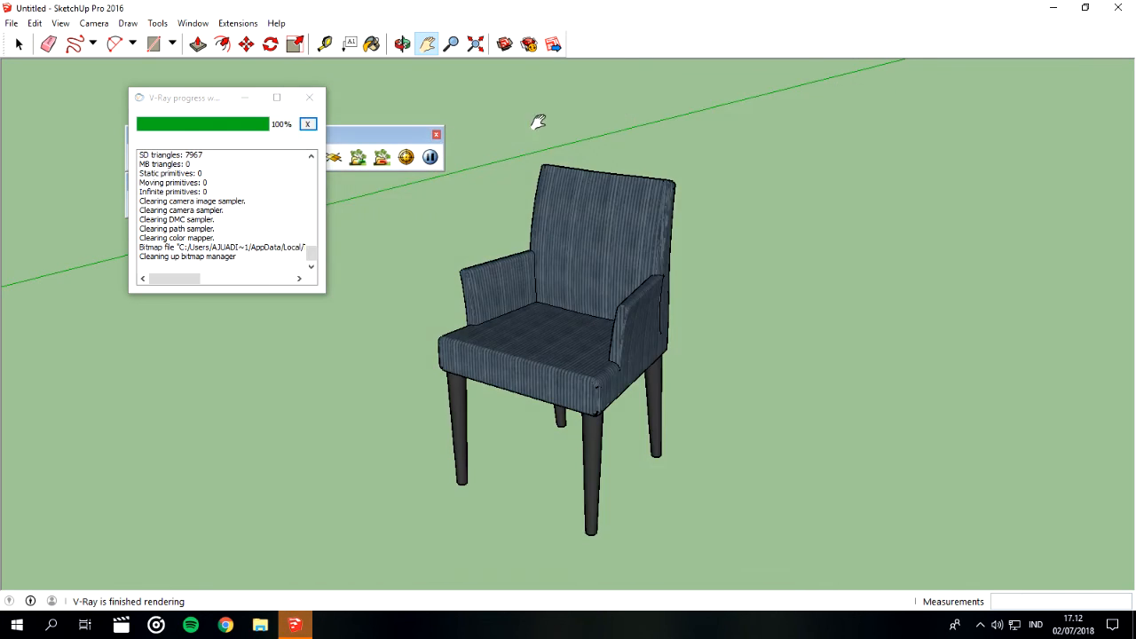
pyautogui.click(310, 99)
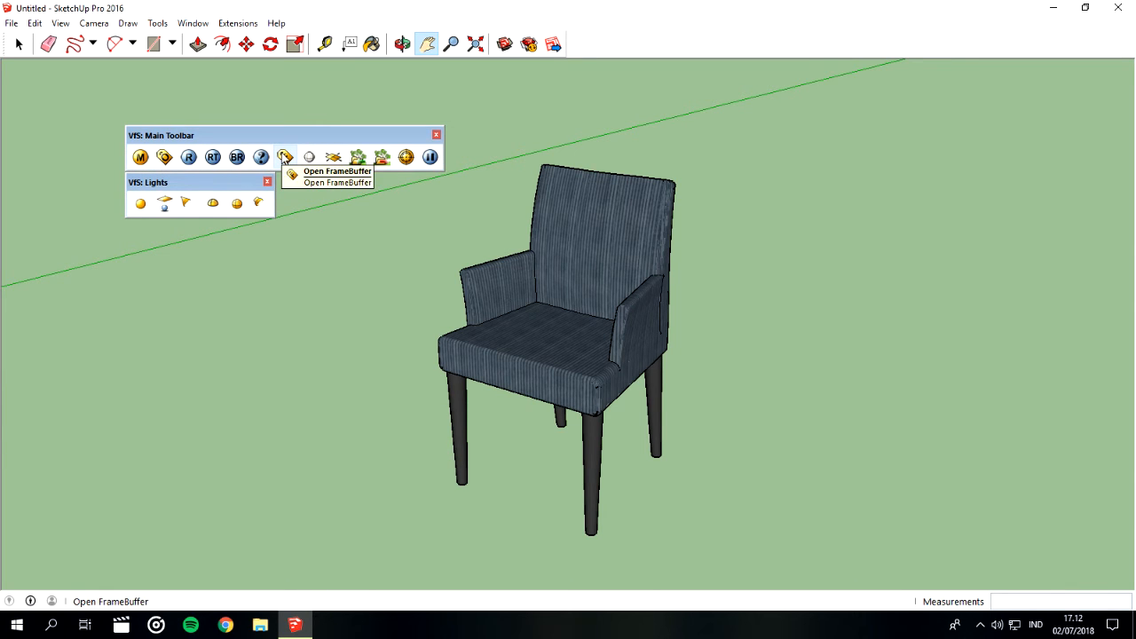
# Try a V-Ray RT render and a batch render of the armchair.
pyautogui.click(214, 158)
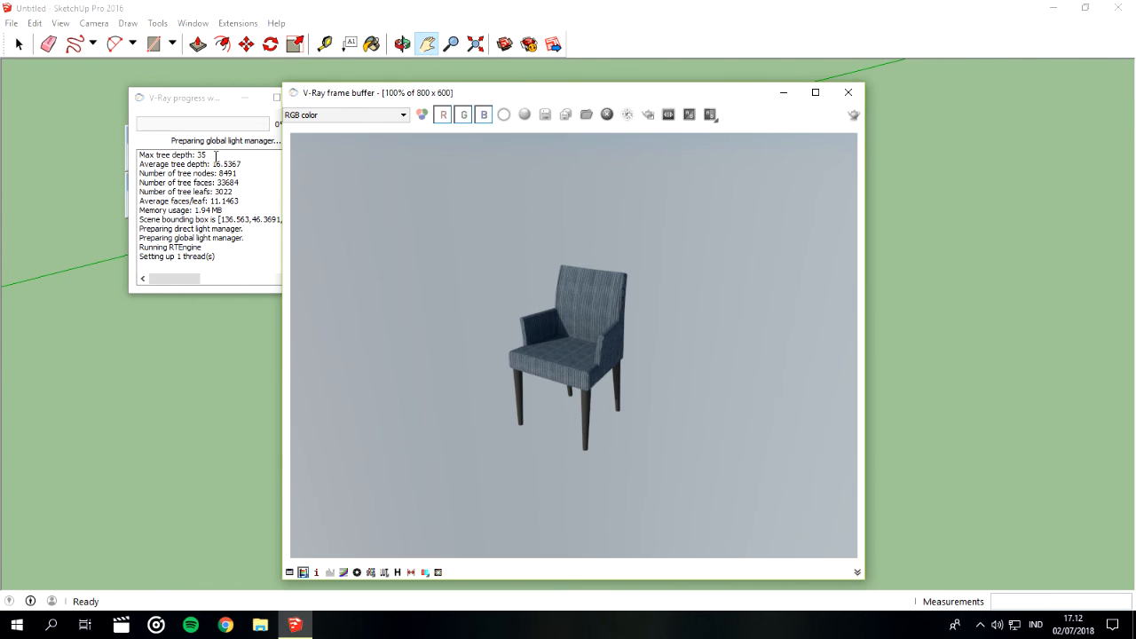
pyautogui.click(848, 94)
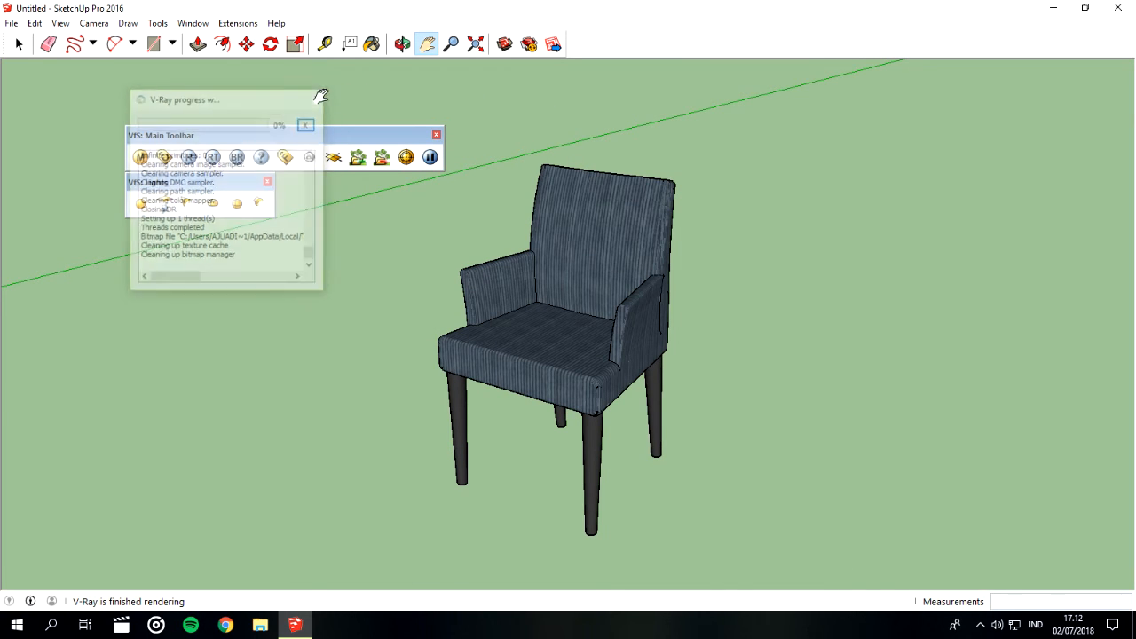
pyautogui.click(237, 157)
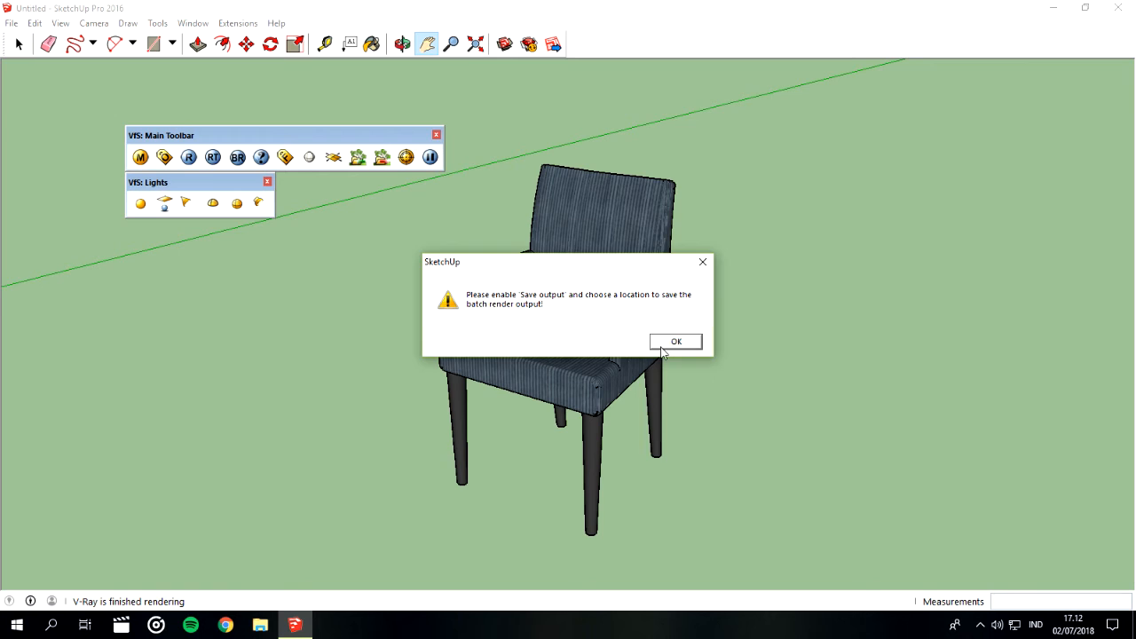
pyautogui.click(673, 343)
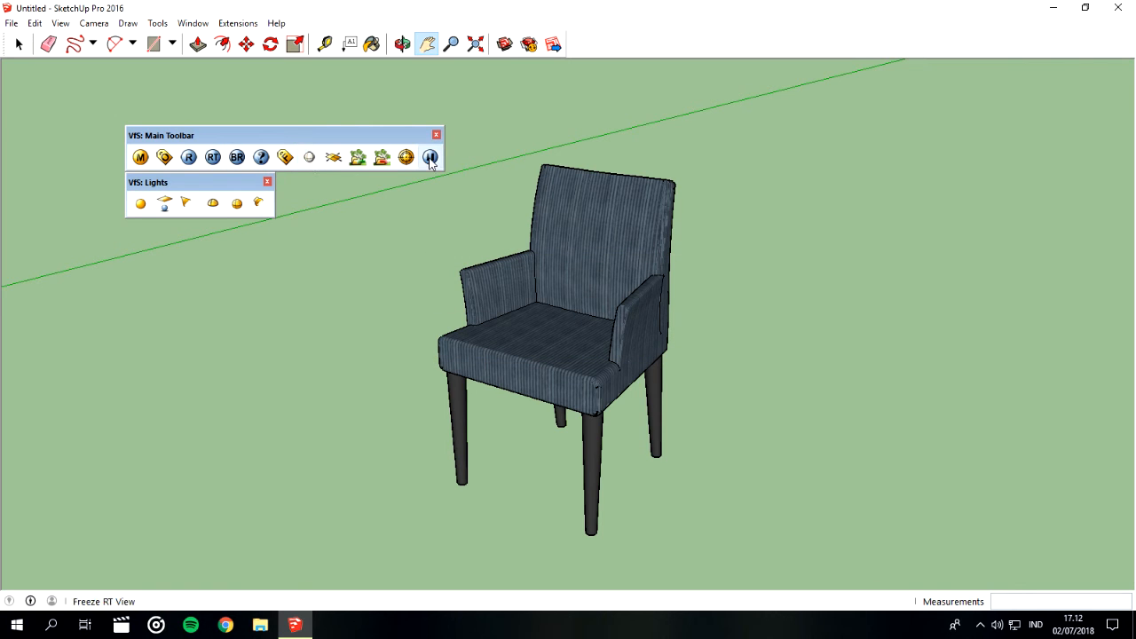
# Examine the setting sections of the V-Ray option editor, including the RTEngine general and performance options.
pyautogui.click(164, 157)
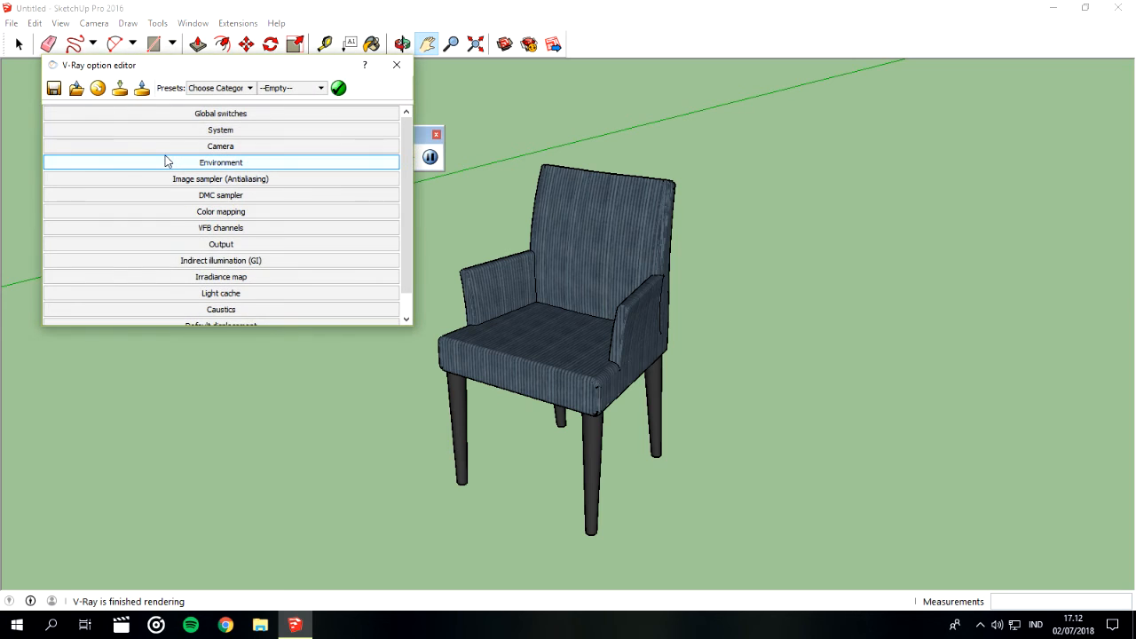
pyautogui.scroll(-1, 302, 166)
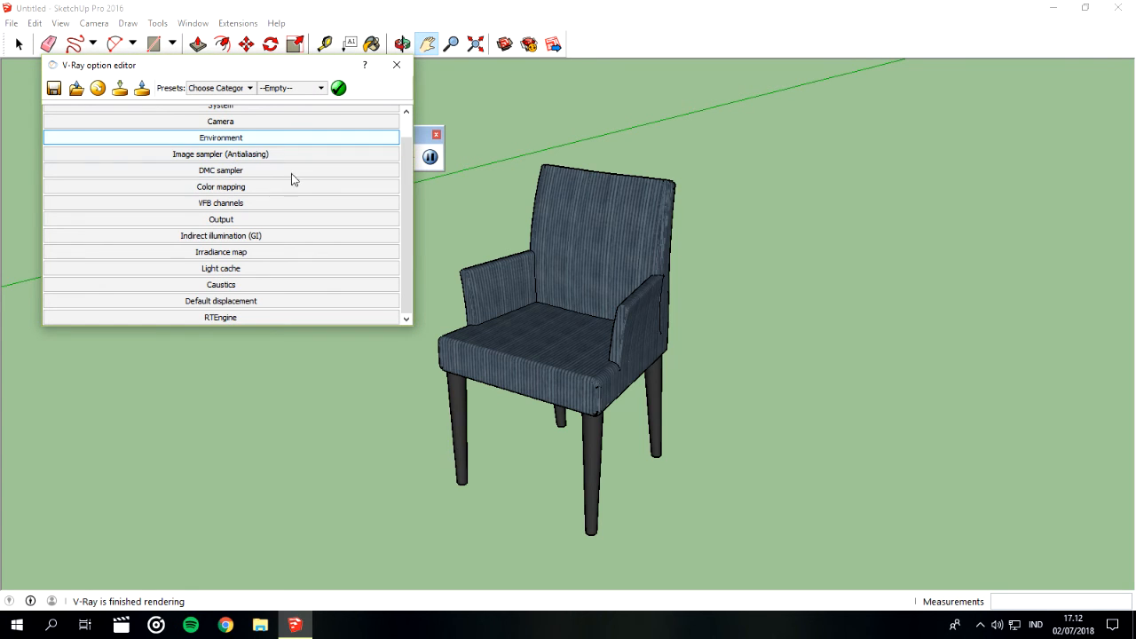
pyautogui.click(221, 317)
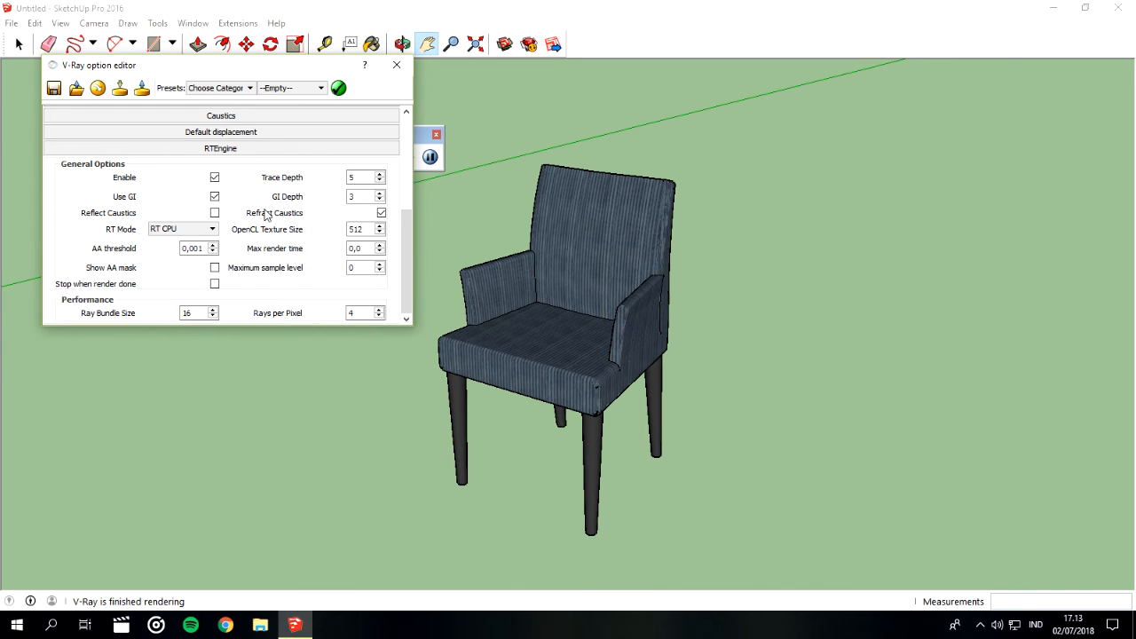
pyautogui.scroll(8, 279, 215)
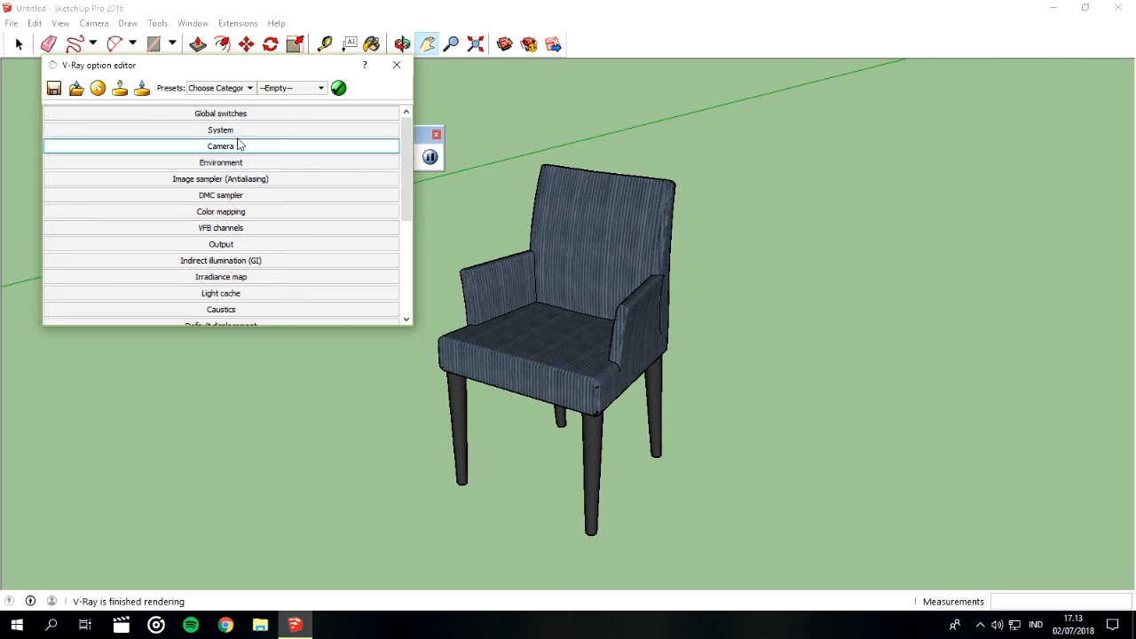
pyautogui.scroll(-6, 238, 144)
pyautogui.scroll(3, 240, 307)
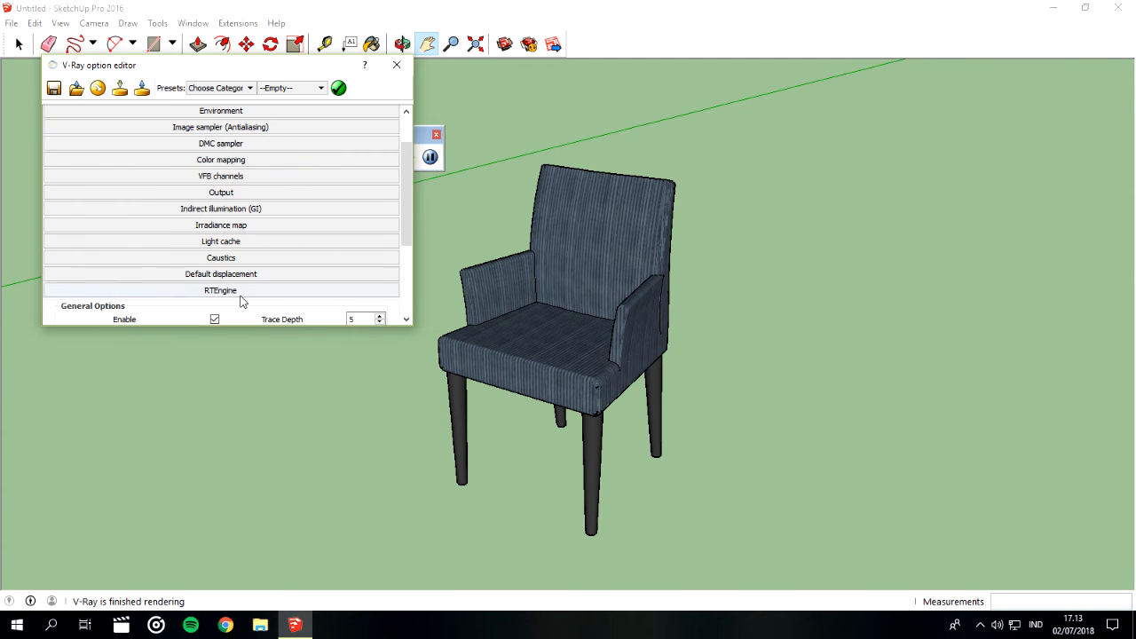
pyautogui.click(243, 294)
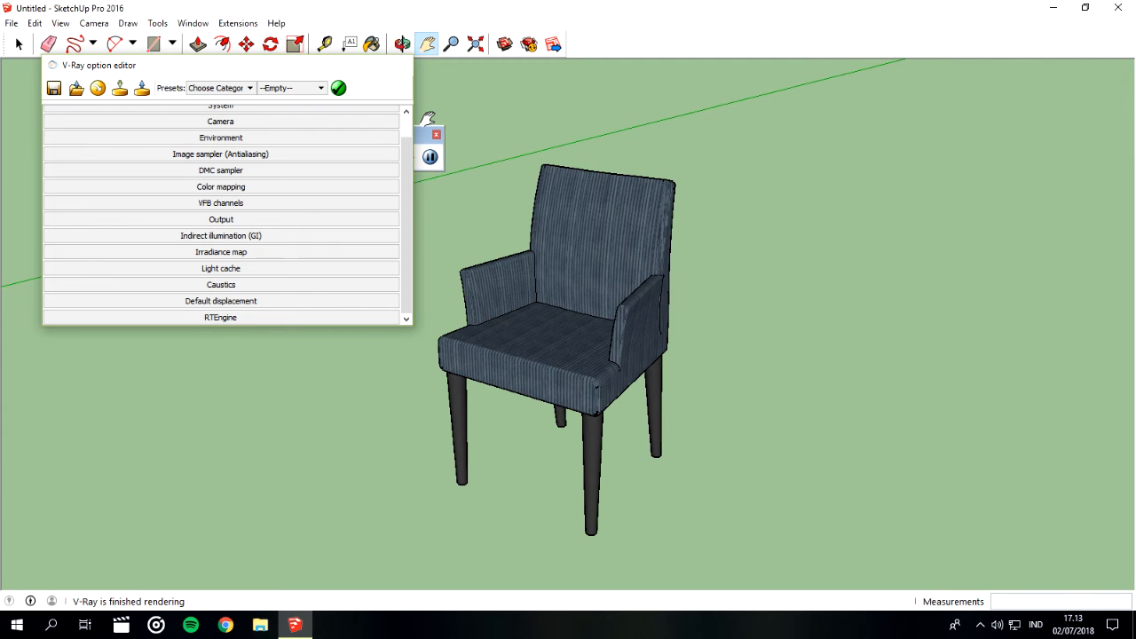
# Close the V-Ray option editor and exit SketchUp Pro 2016 without saving the untitled model.
pyautogui.click(400, 67)
pyautogui.click(1119, 7)
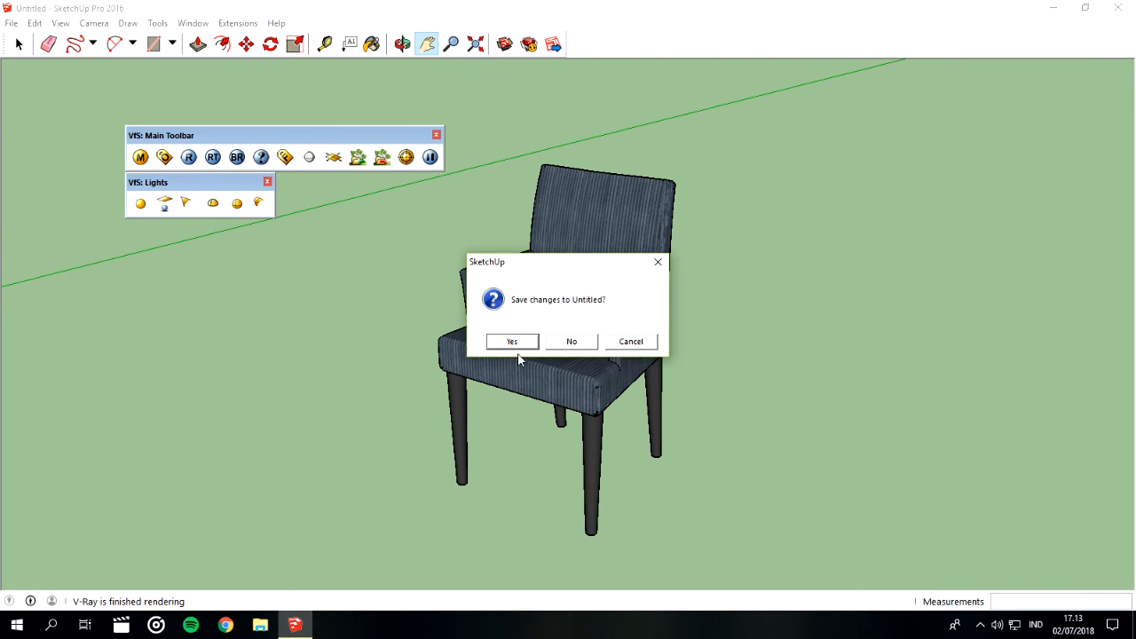
pyautogui.click(561, 350)
pyautogui.rightClick(598, 251)
pyautogui.click(636, 290)
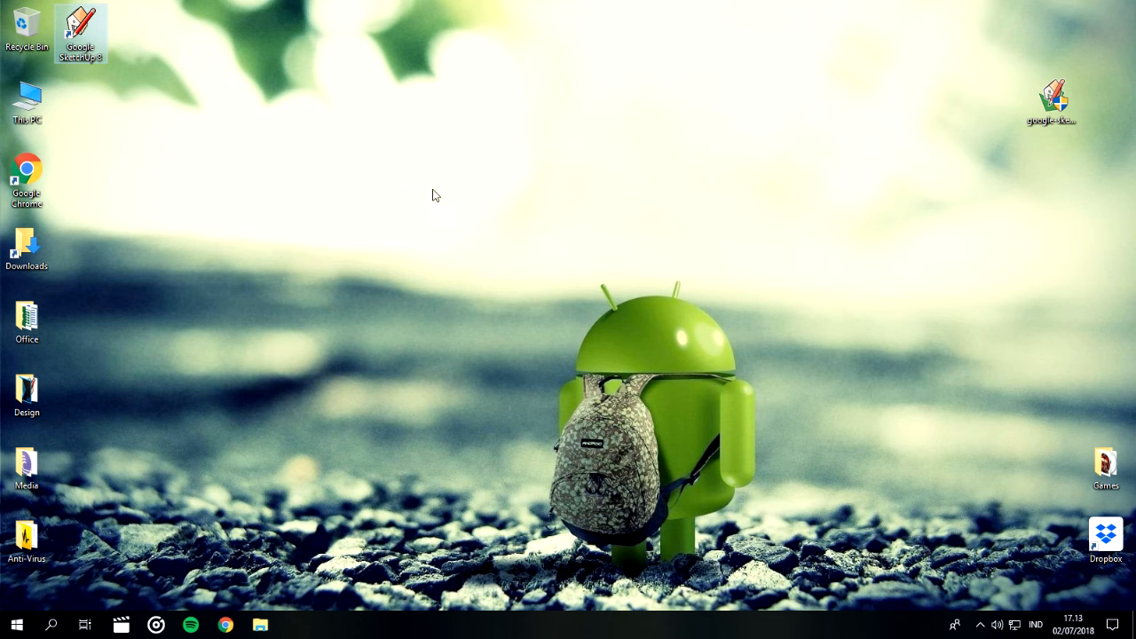
pyautogui.rightClick(450, 220)
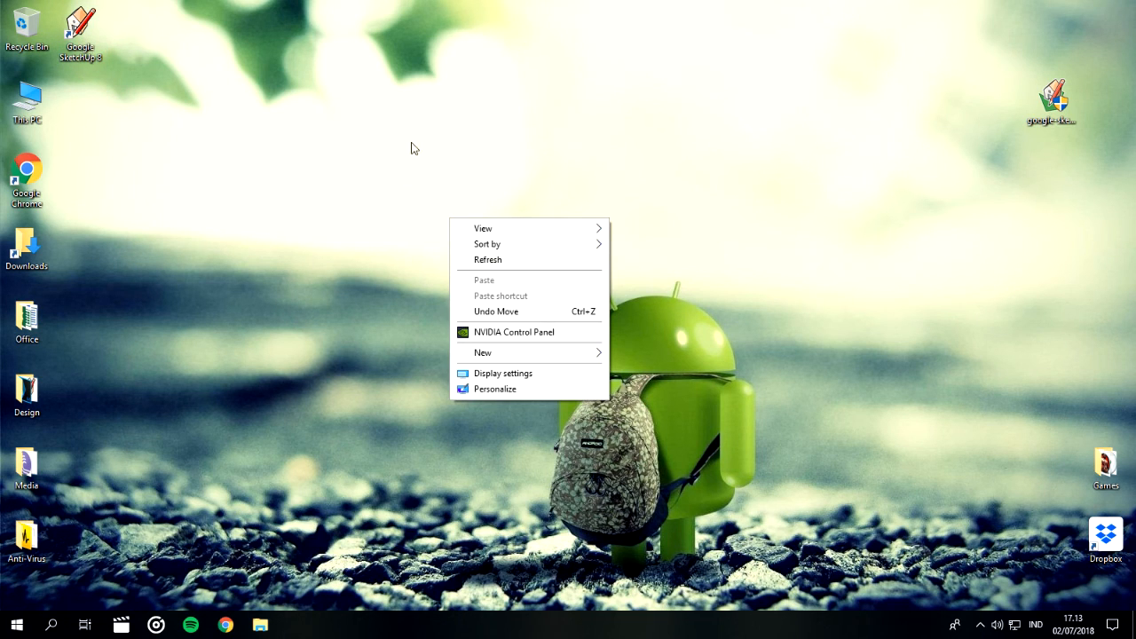
# Move the Google SketchUp 8 desktop shortcut into the Design folder, replacing the existing copy.
pyautogui.click(79, 34)
pyautogui.moveTo(78, 33); pyautogui.dragTo(20, 384)
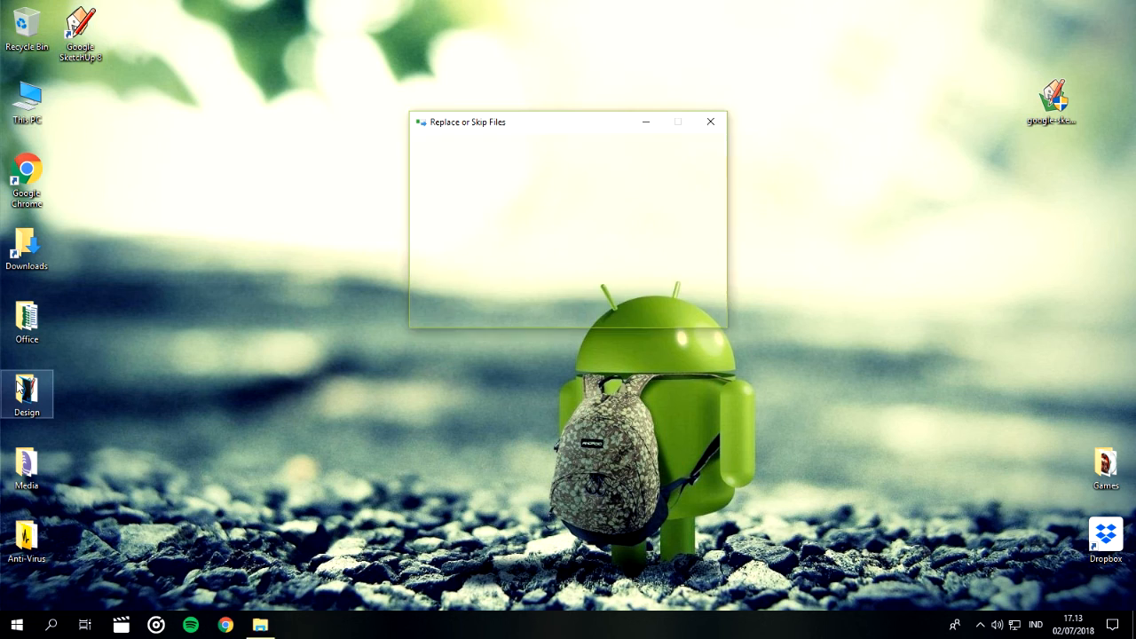
pyautogui.click(528, 214)
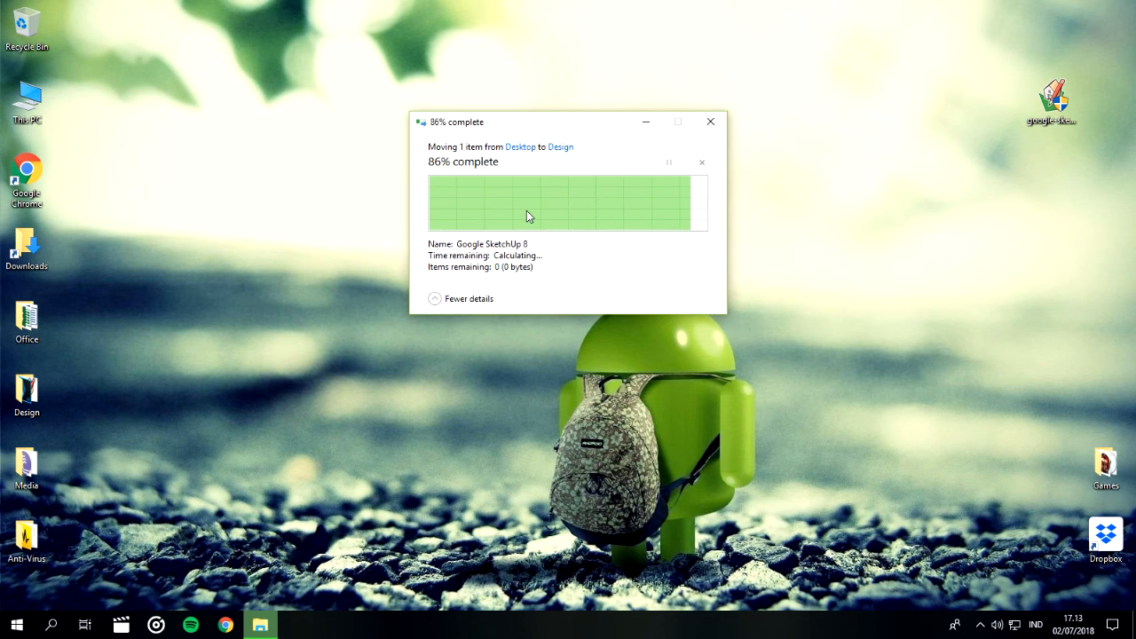
# Permanently delete the Google SketchUp 8 installer from the desktop.
pyautogui.click(1054, 119)
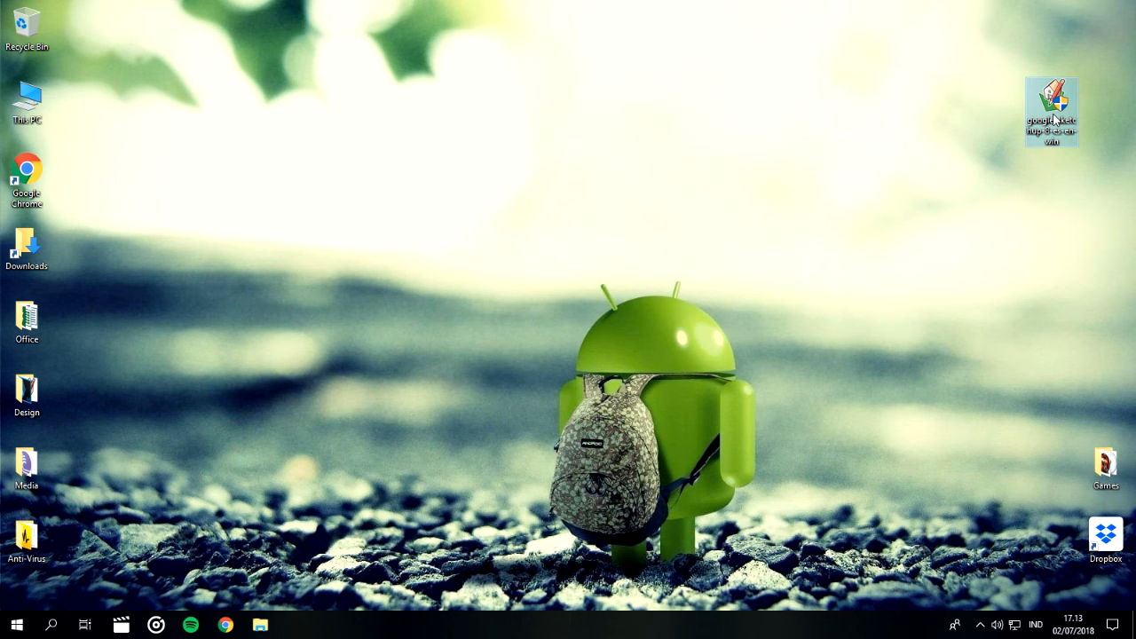
pyautogui.hotkey('shift', 'Delete')
pyautogui.press('Return')
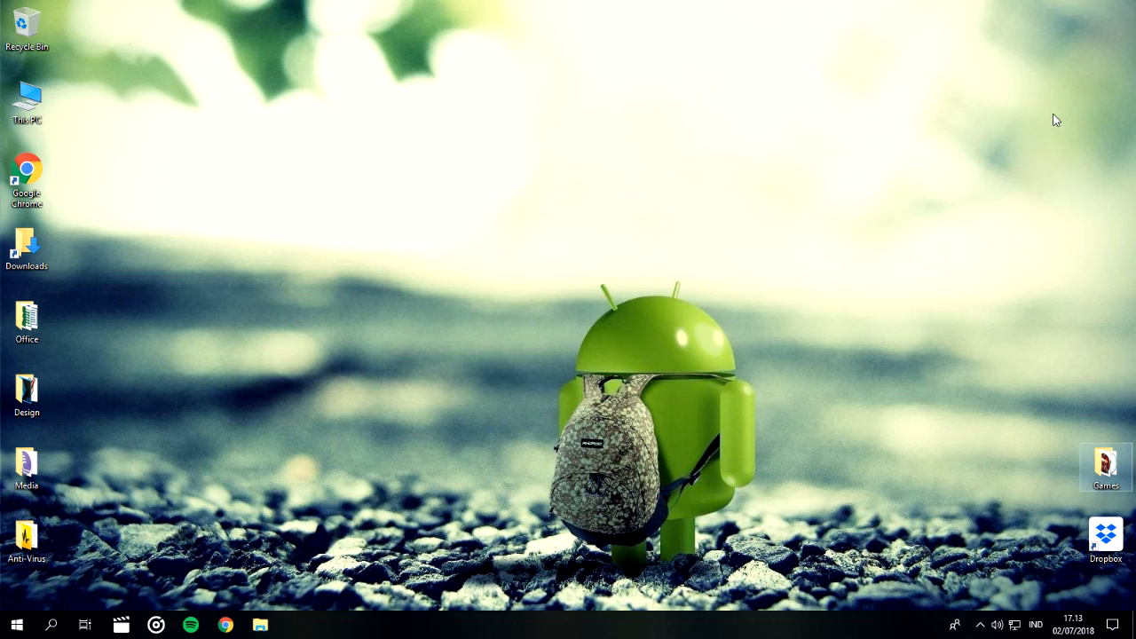
# Switch to Google Chrome and open the presenter's personal Blogspot blog.
pyautogui.doubleClick(14, 170)
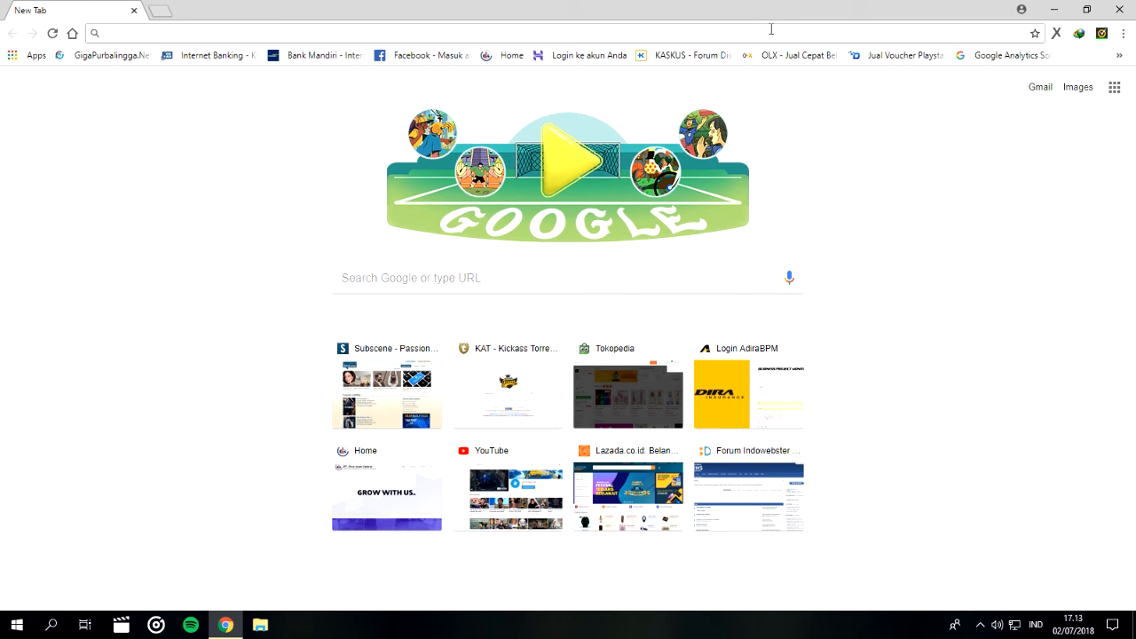
pyautogui.write('aqjuaditya')
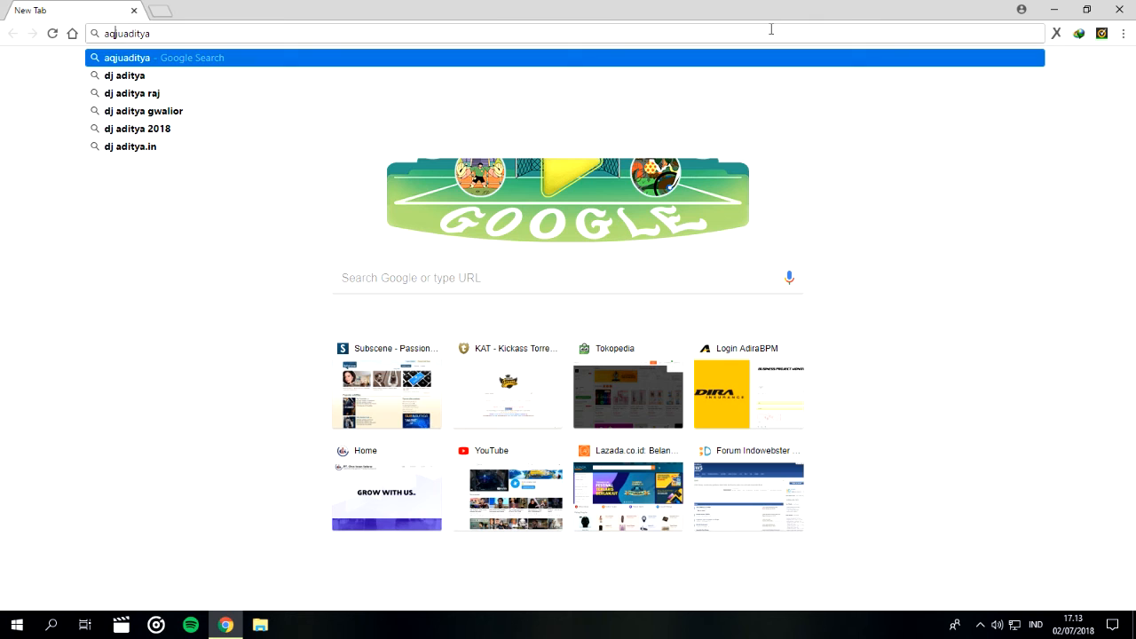
pyautogui.press('BackSpace')
pyautogui.press('Down')
pyautogui.press('Return')
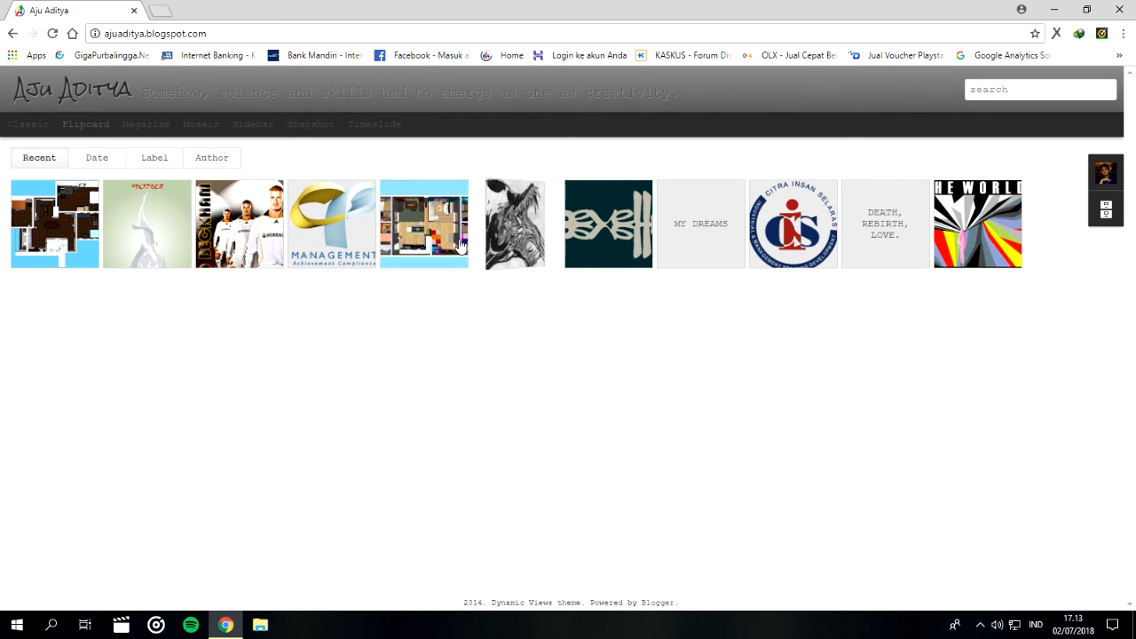
# Examine the interior renders in the blog's "Apartment Interior Design" post from the floor plan through to the last image.
pyautogui.click(424, 226)
pyautogui.scroll(-6, 578, 263)
pyautogui.scroll(5, 578, 261)
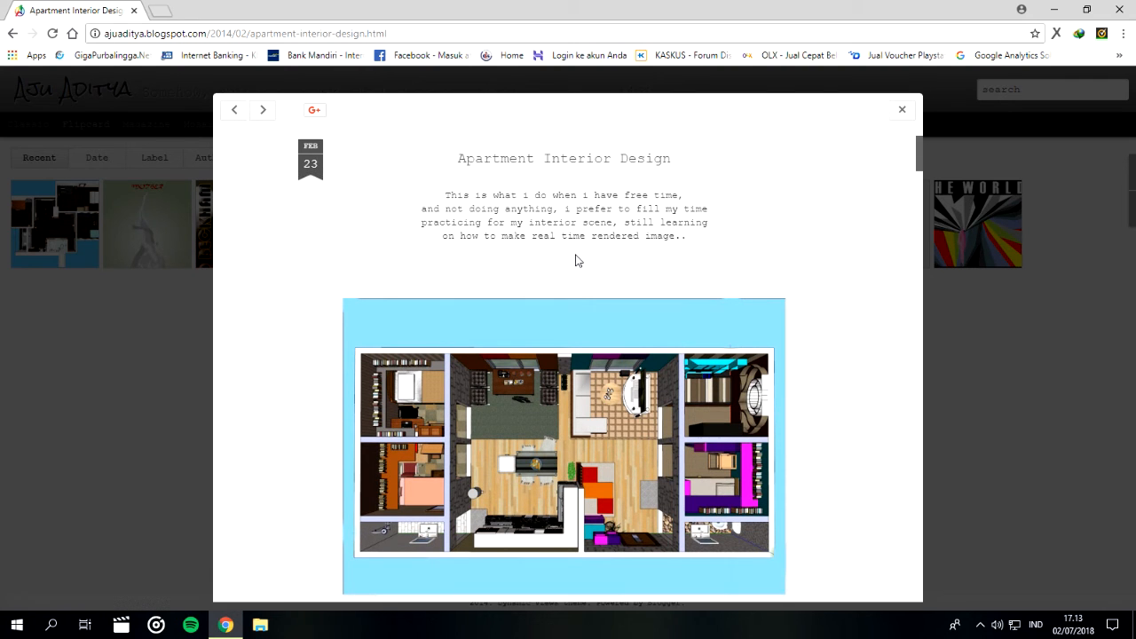
pyautogui.scroll(-1, 576, 260)
pyautogui.scroll(-3, 576, 260)
pyautogui.scroll(-6, 576, 260)
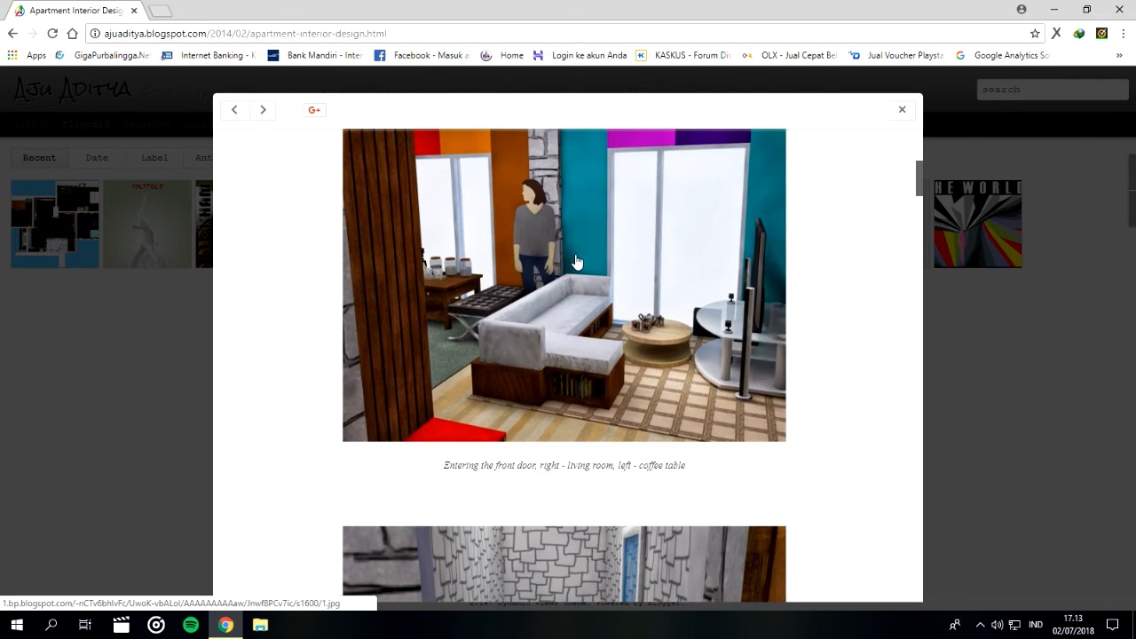
pyautogui.scroll(-12, 705, 234)
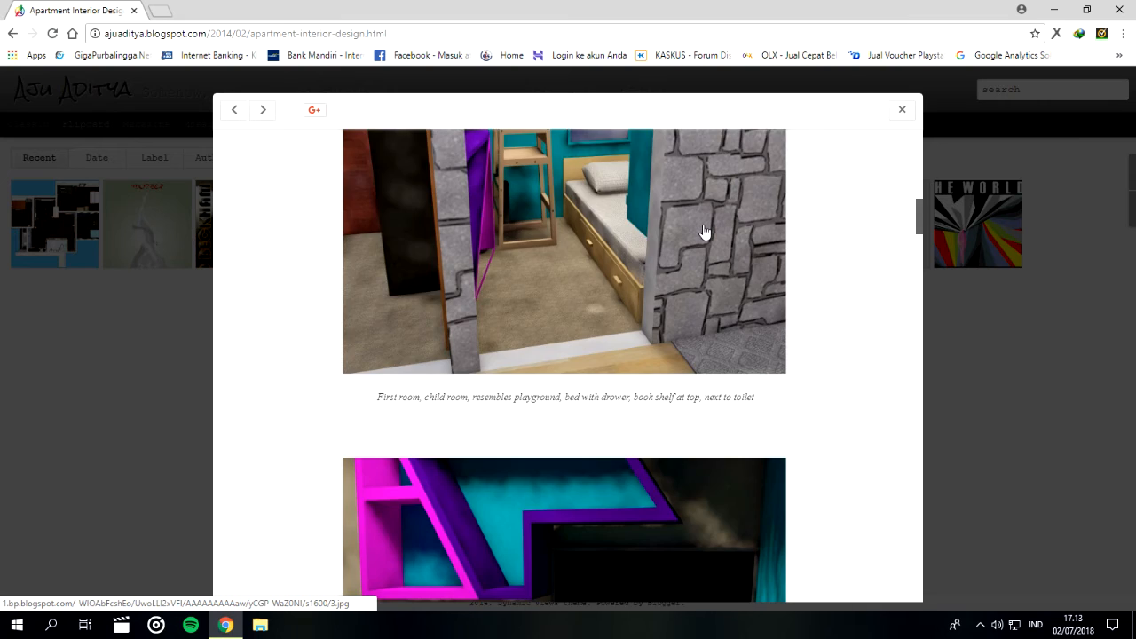
pyautogui.scroll(-15, 708, 226)
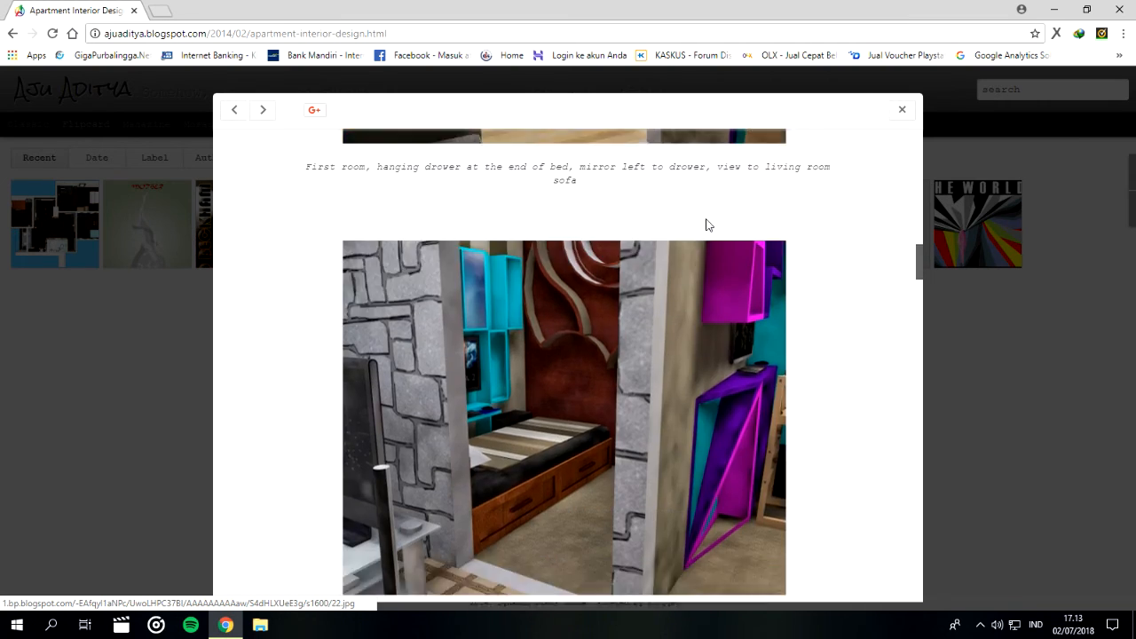
pyautogui.scroll(-15, 710, 219)
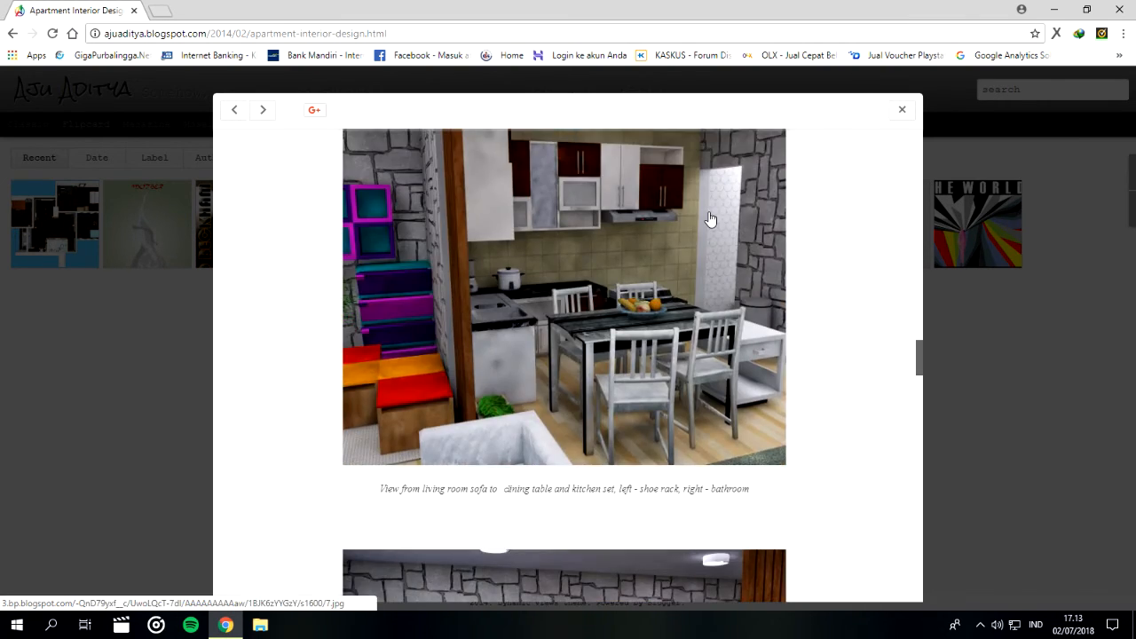
pyautogui.scroll(-15, 711, 220)
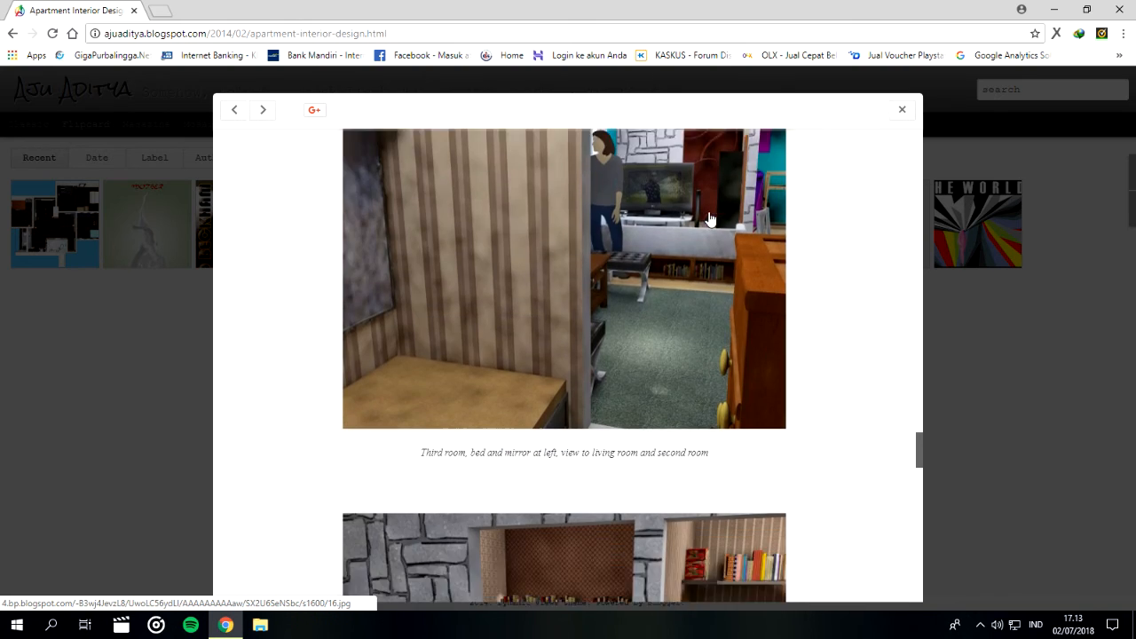
pyautogui.scroll(-15, 710, 220)
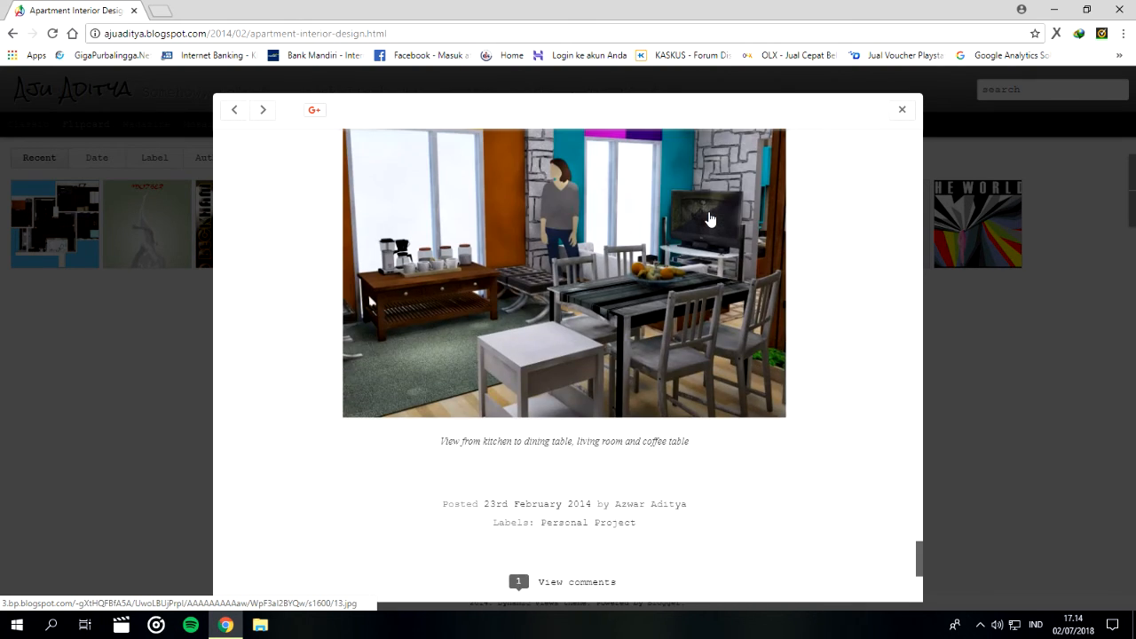
# Examine the renders in the blog's "Interior Exampler" post, and close the post and the browser.
pyautogui.click(67, 245)
pyautogui.click(49, 233)
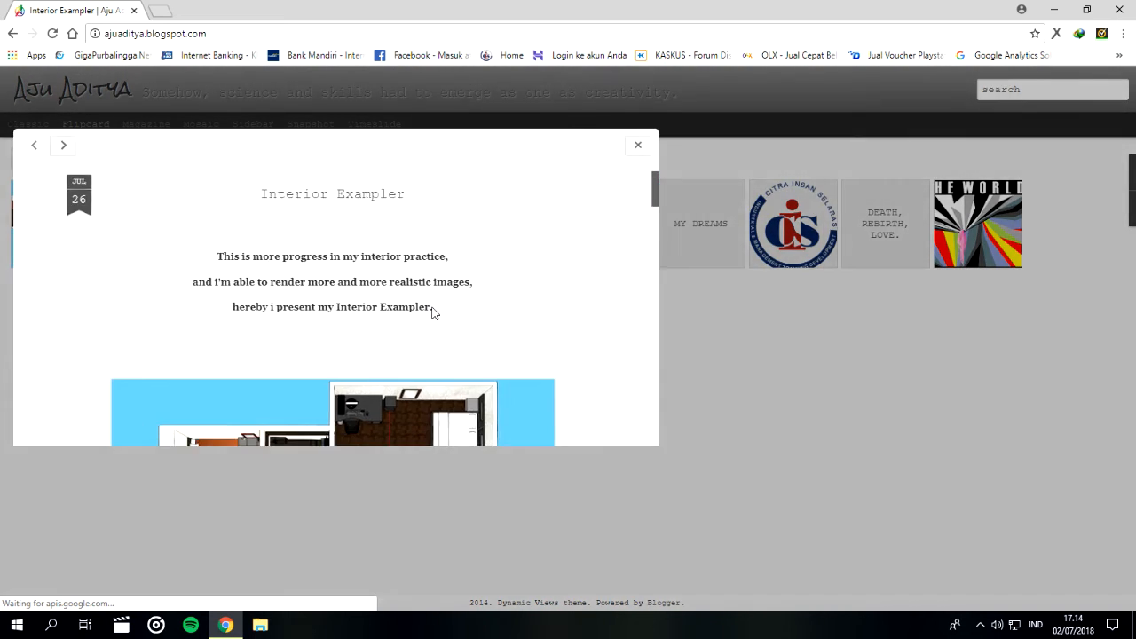
pyautogui.scroll(-6, 551, 307)
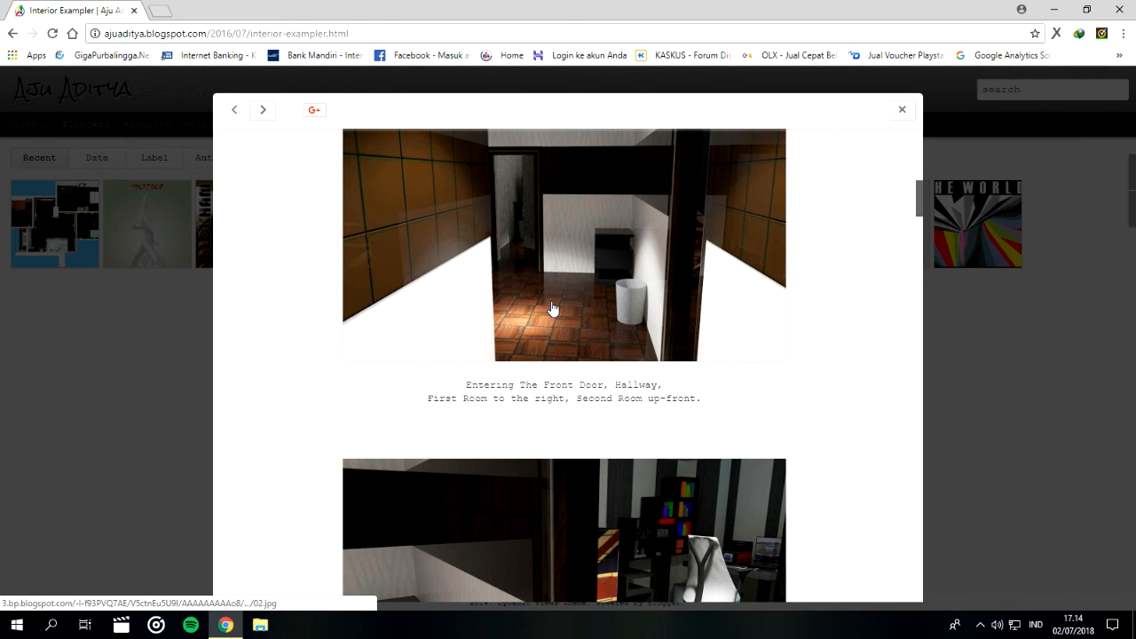
pyautogui.scroll(-3, 585, 307)
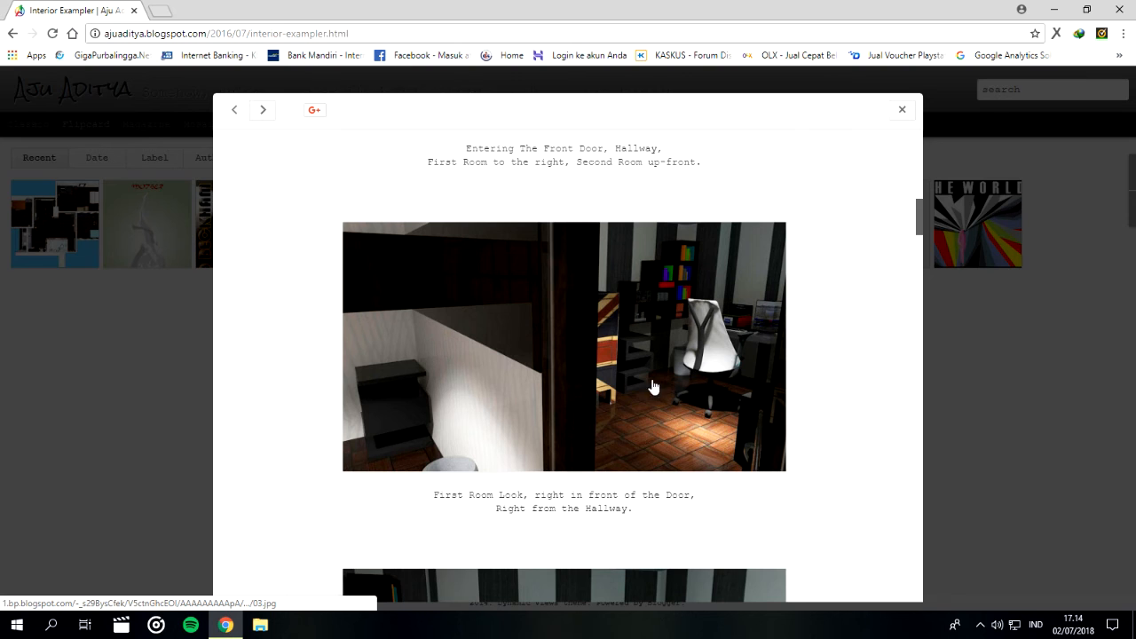
pyautogui.scroll(2, 533, 354)
pyautogui.scroll(-15, 588, 358)
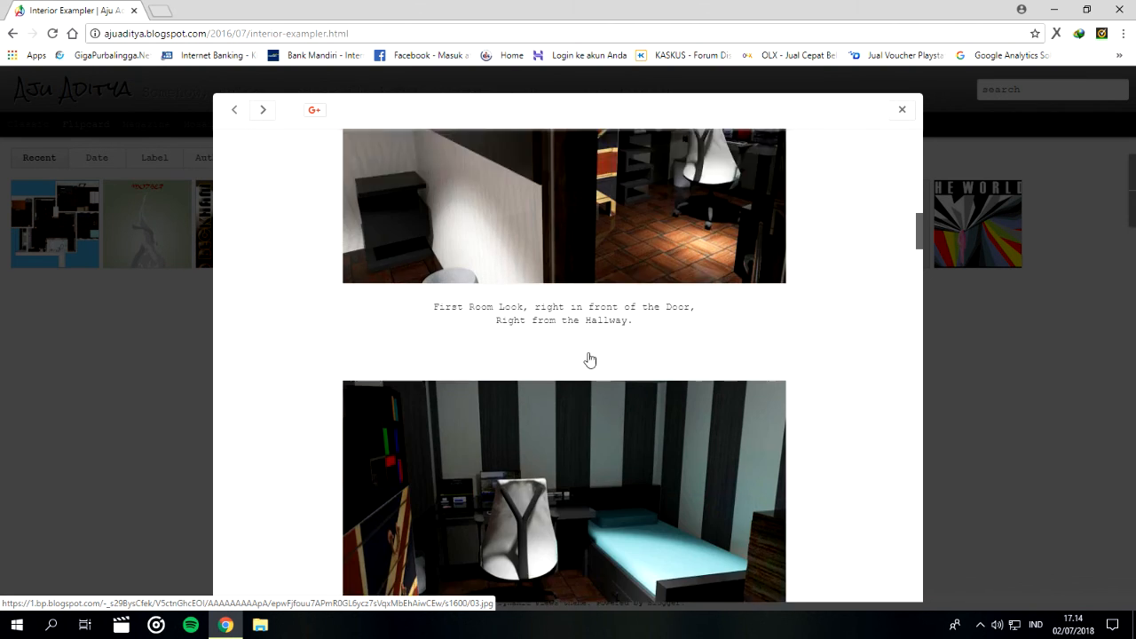
pyautogui.scroll(-3, 589, 355)
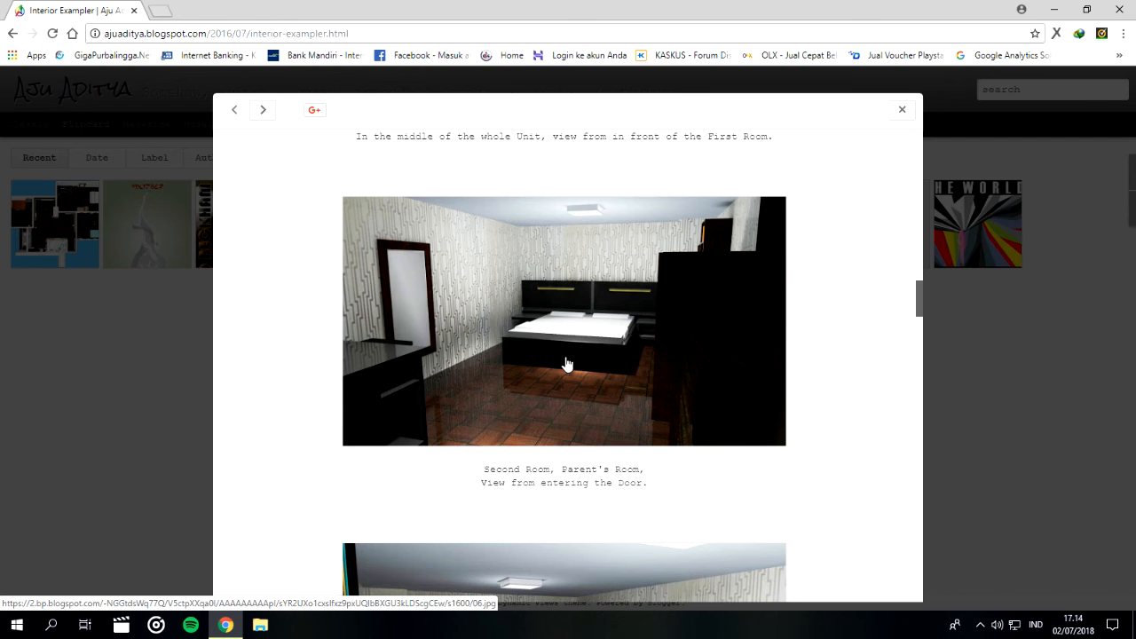
pyautogui.scroll(-12, 568, 364)
pyautogui.scroll(-12, 568, 360)
pyautogui.scroll(-12, 568, 357)
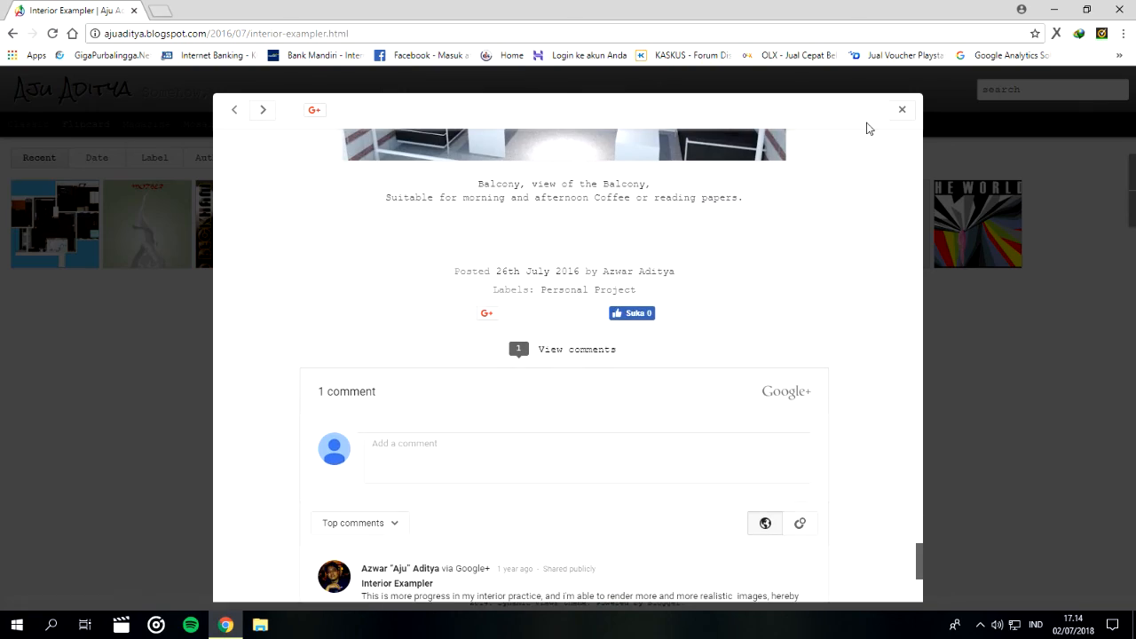
pyautogui.click(903, 109)
pyautogui.click(1120, 9)
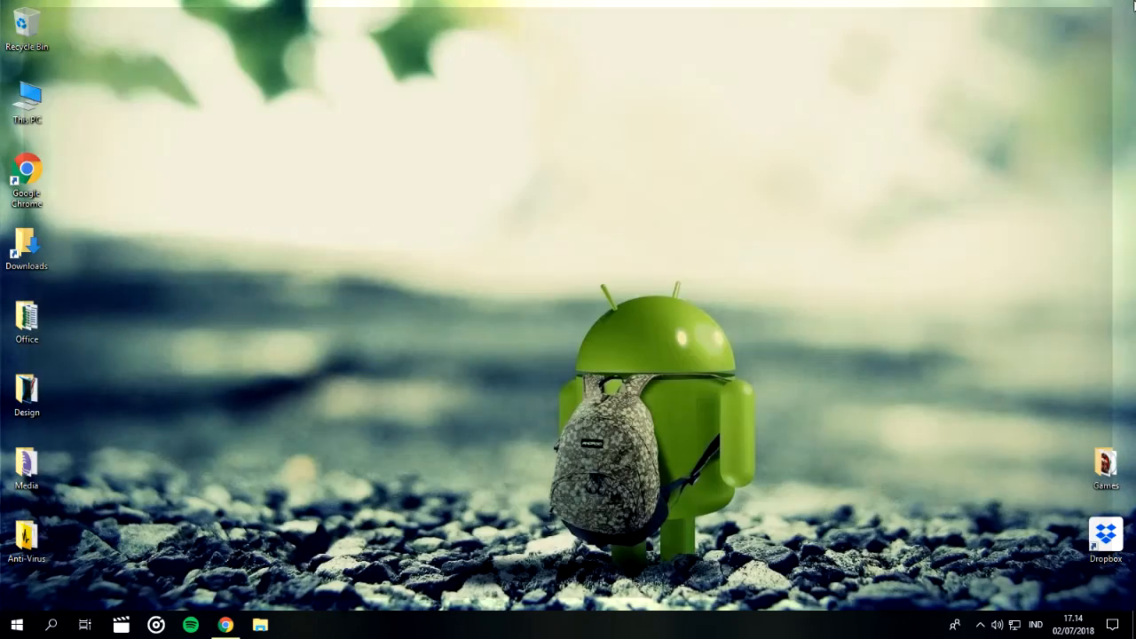
# Launch Google SketchUp 8 from the desktop's Design folder and close the folder window.
pyautogui.doubleClick(34, 406)
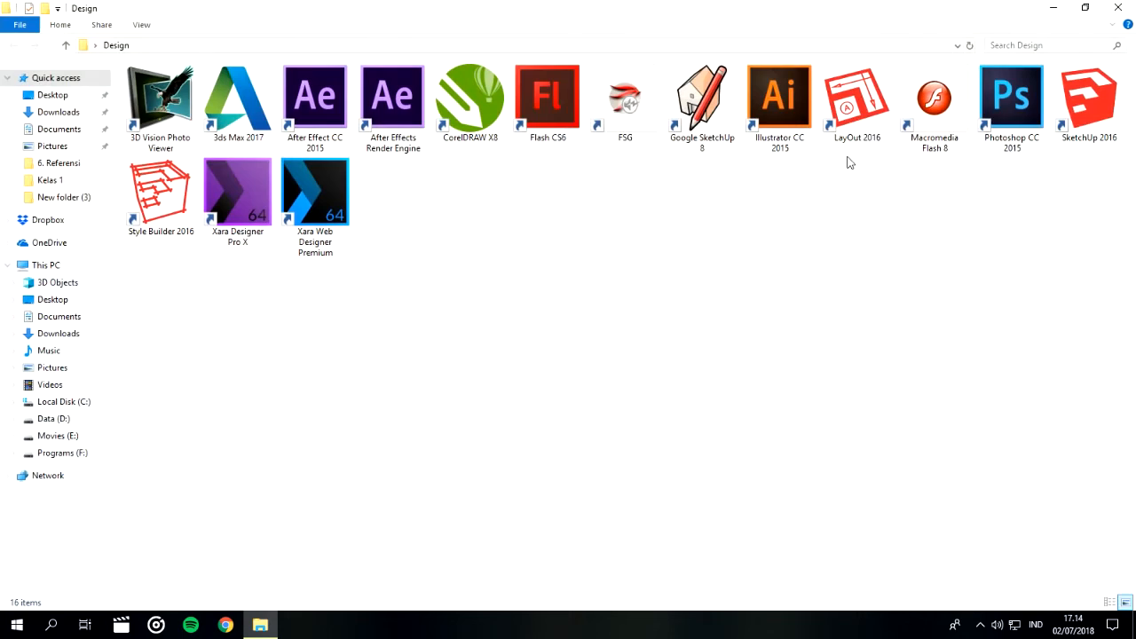
pyautogui.doubleClick(702, 102)
pyautogui.click(1118, 8)
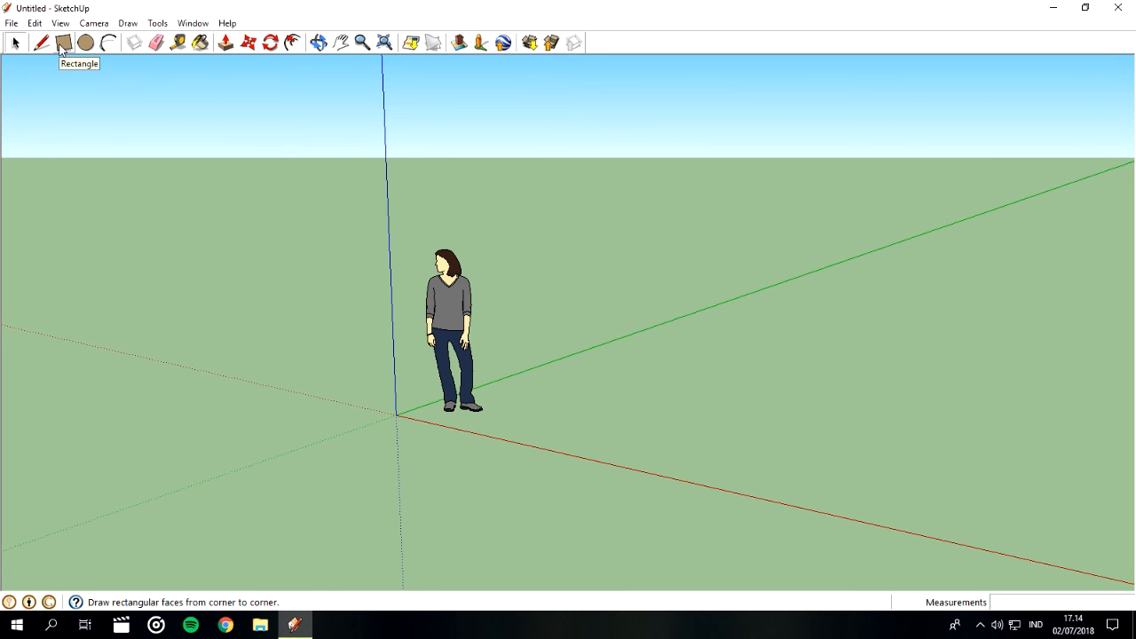
# Try the Orbit, Zoom and Pan tools around the standing figure in the empty model.
pyautogui.click(317, 44)
pyautogui.moveTo(394, 196); pyautogui.dragTo(459, 305)
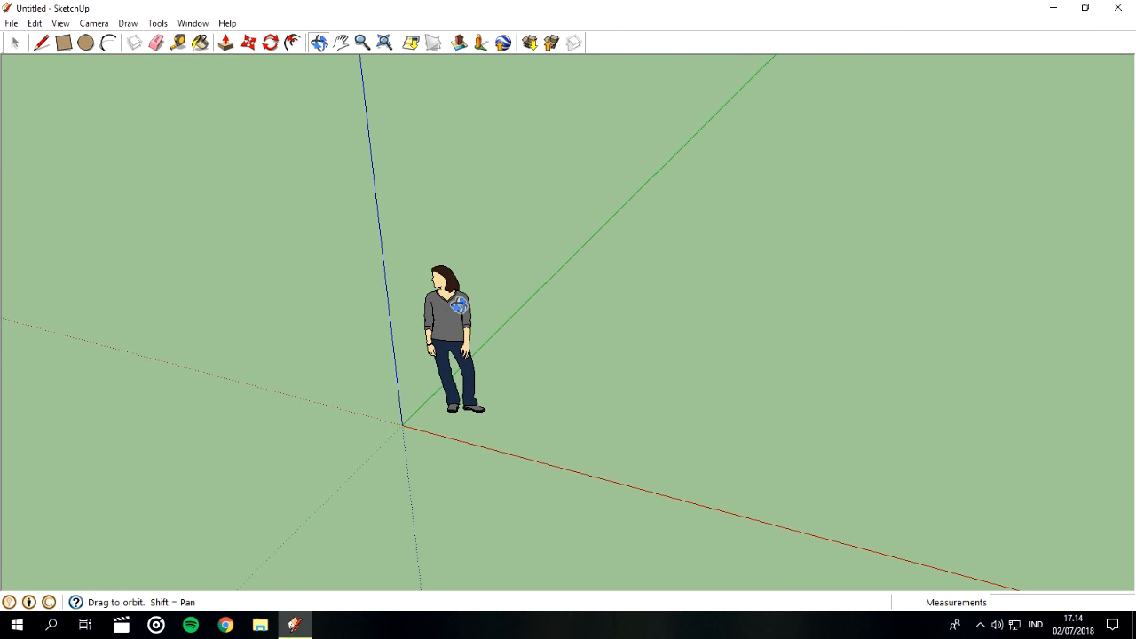
pyautogui.click(362, 43)
pyautogui.scroll(-3, 649, 256)
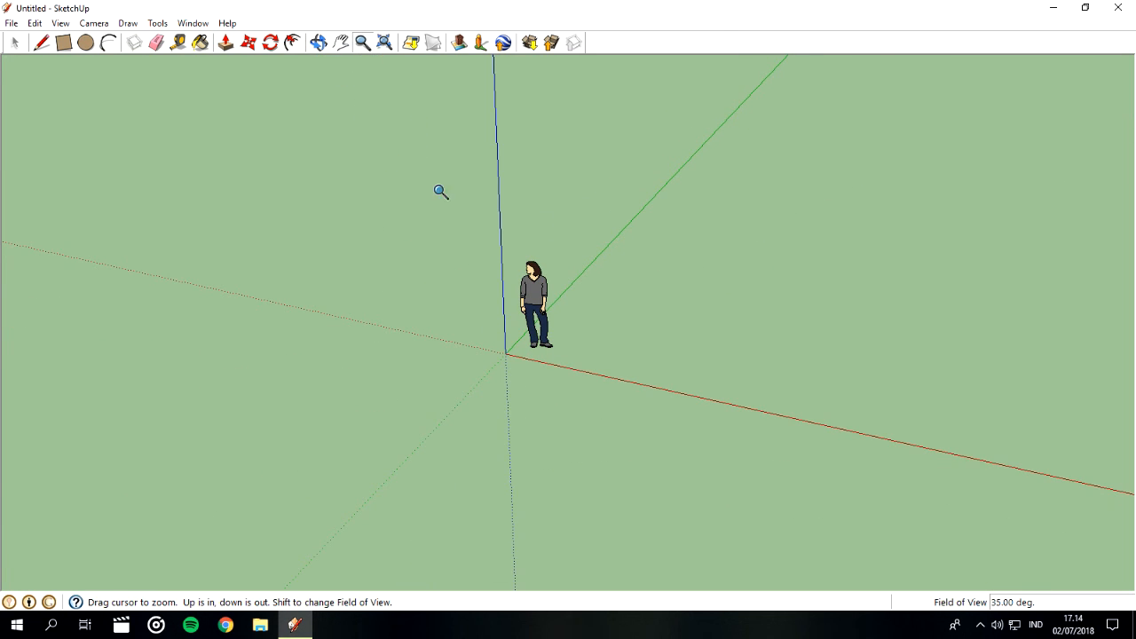
pyautogui.click(340, 42)
pyautogui.moveTo(763, 258); pyautogui.dragTo(538, 325)
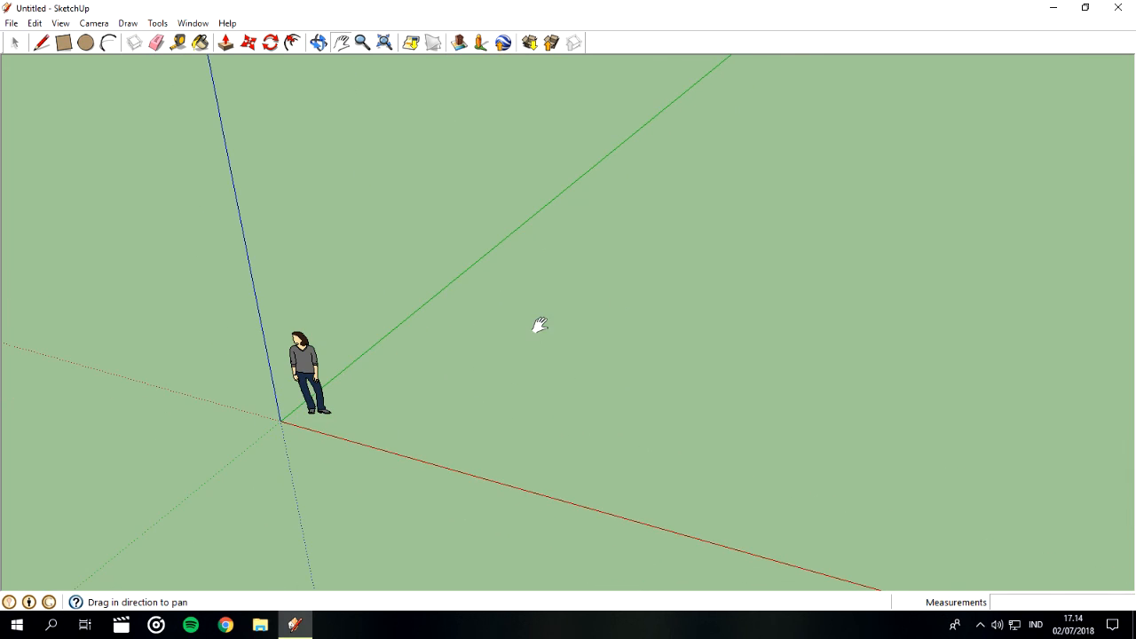
pyautogui.click(319, 43)
pyautogui.moveTo(497, 177); pyautogui.dragTo(561, 246)
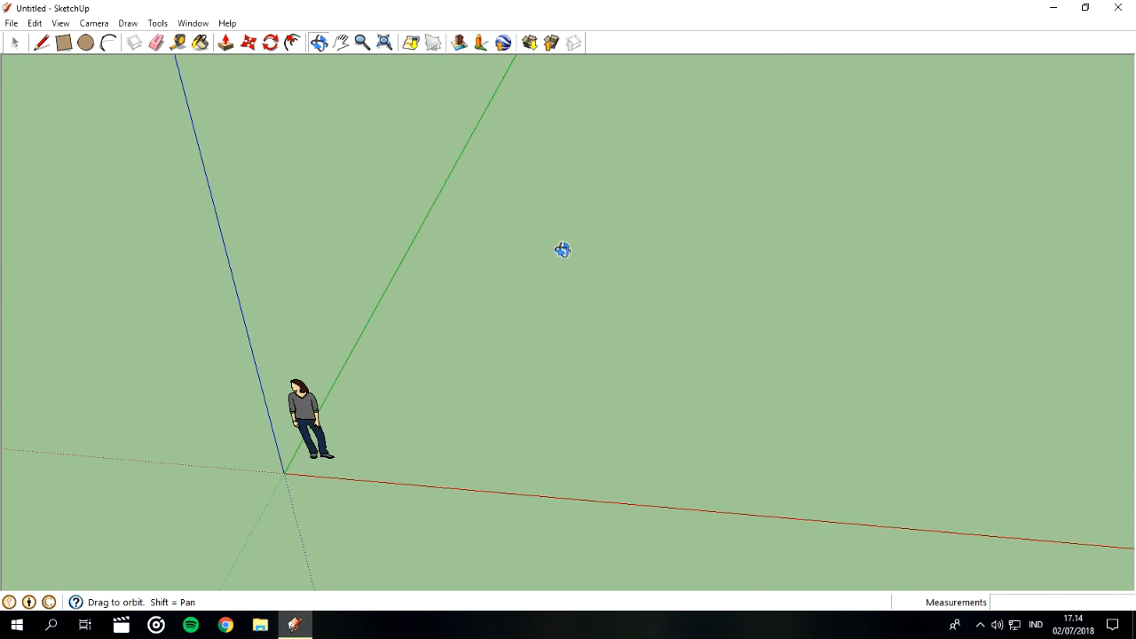
# Draw a circle with a radius of about 5.85 m on the ground behind the standing figure.
pyautogui.click(63, 43)
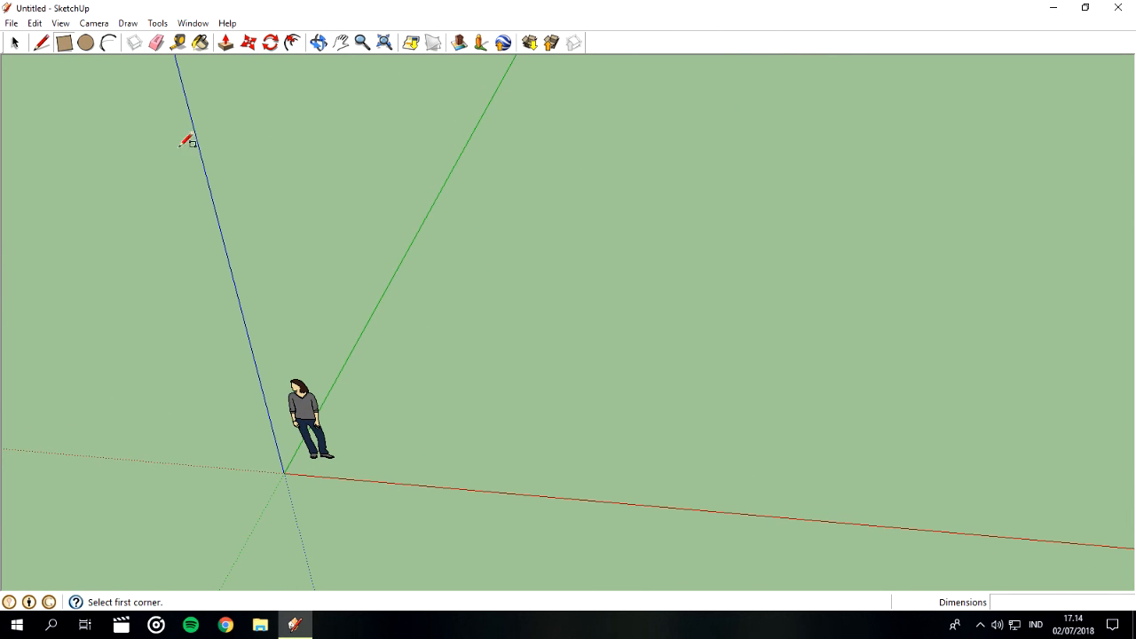
pyautogui.click(43, 44)
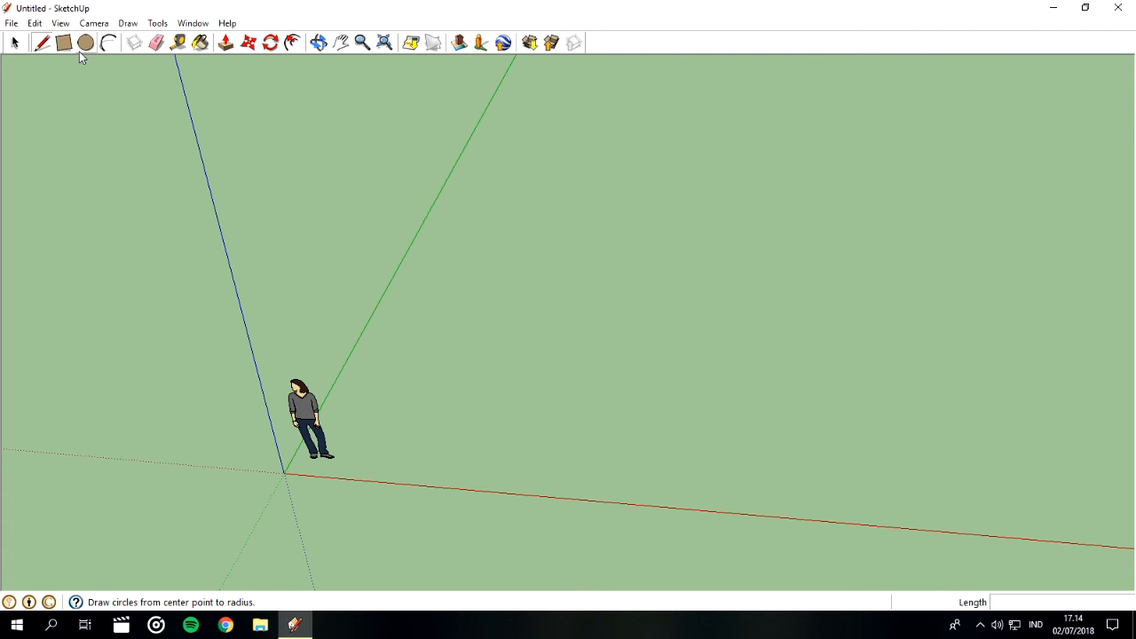
pyautogui.click(63, 46)
pyautogui.click(88, 43)
pyautogui.click(495, 263)
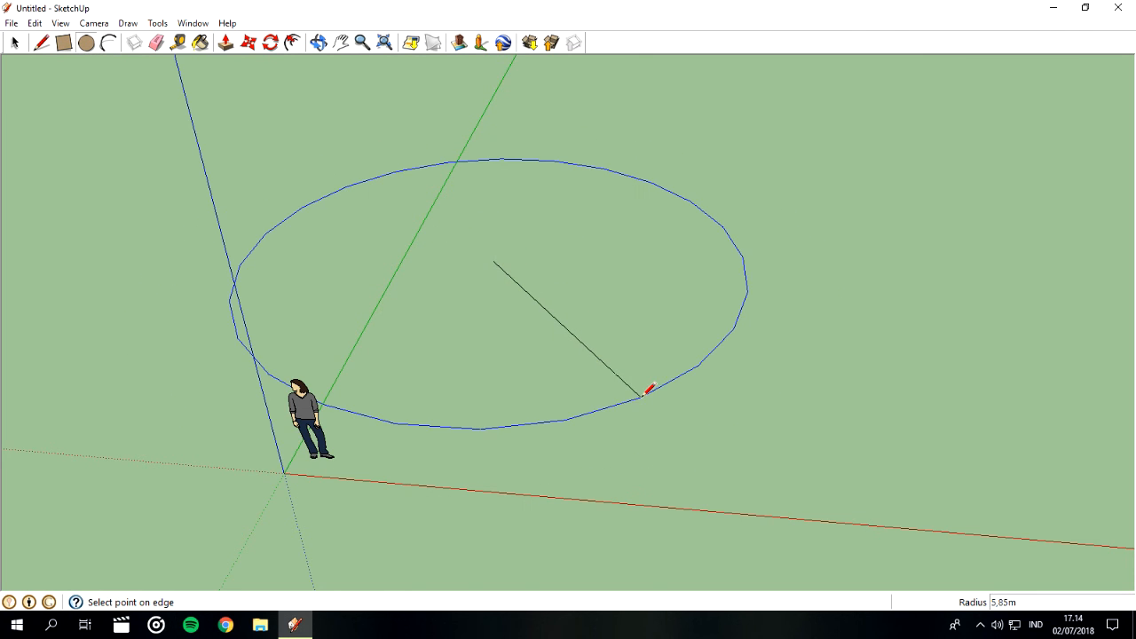
pyautogui.click(652, 388)
# Push/Pull the circular face upward into a low cylinder.
pyautogui.press('p')
pyautogui.click(486, 273)
pyautogui.click(486, 190)
# Split the cylinder's top face with a line about 11.60 m long between opposite edge midpoints and delete the right-hand half.
pyautogui.click(14, 43)
pyautogui.click(46, 42)
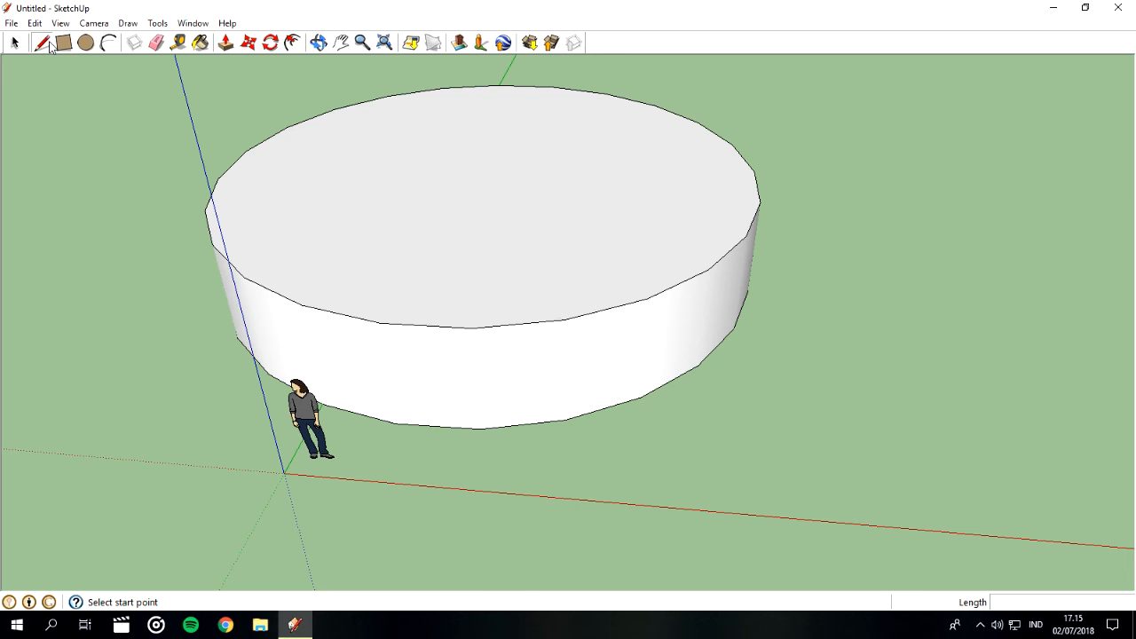
pyautogui.click(525, 86)
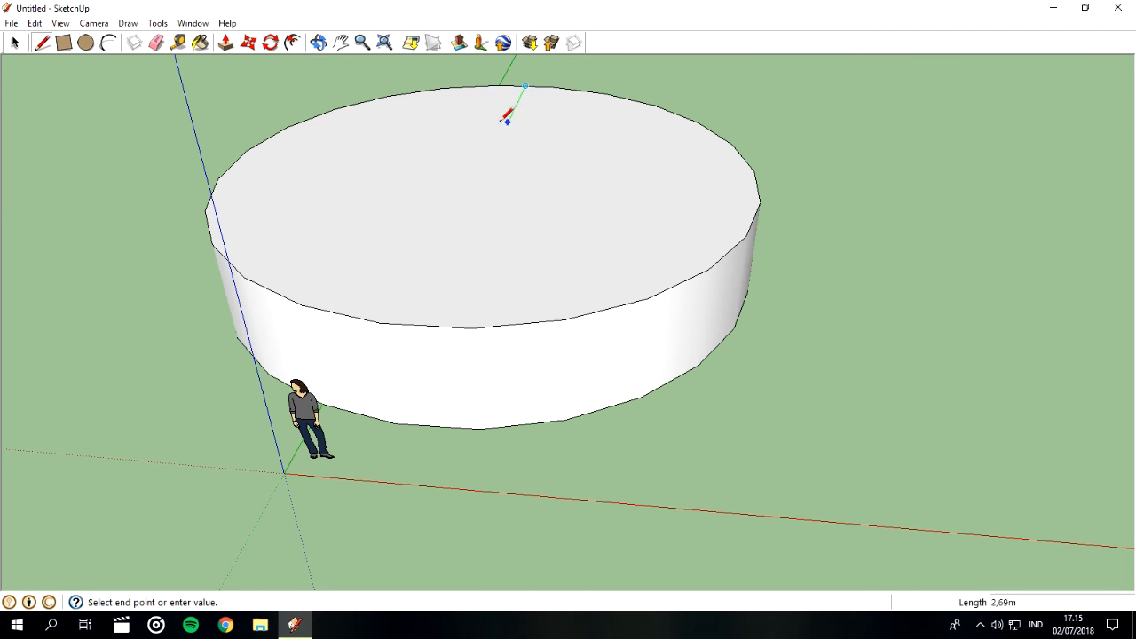
pyautogui.click(426, 325)
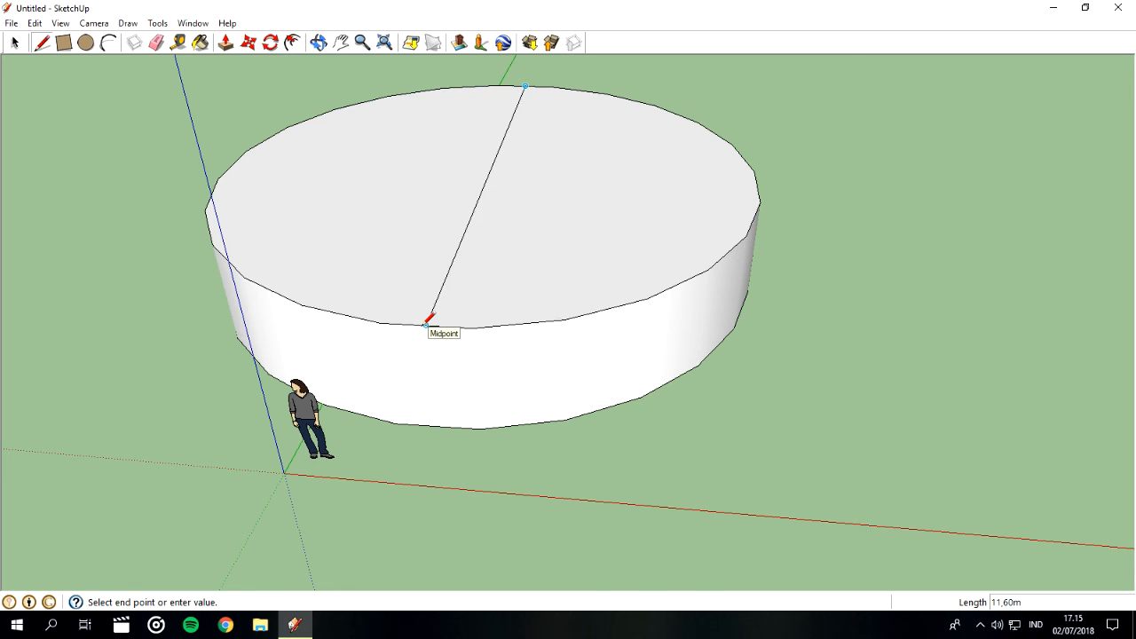
pyautogui.click(14, 42)
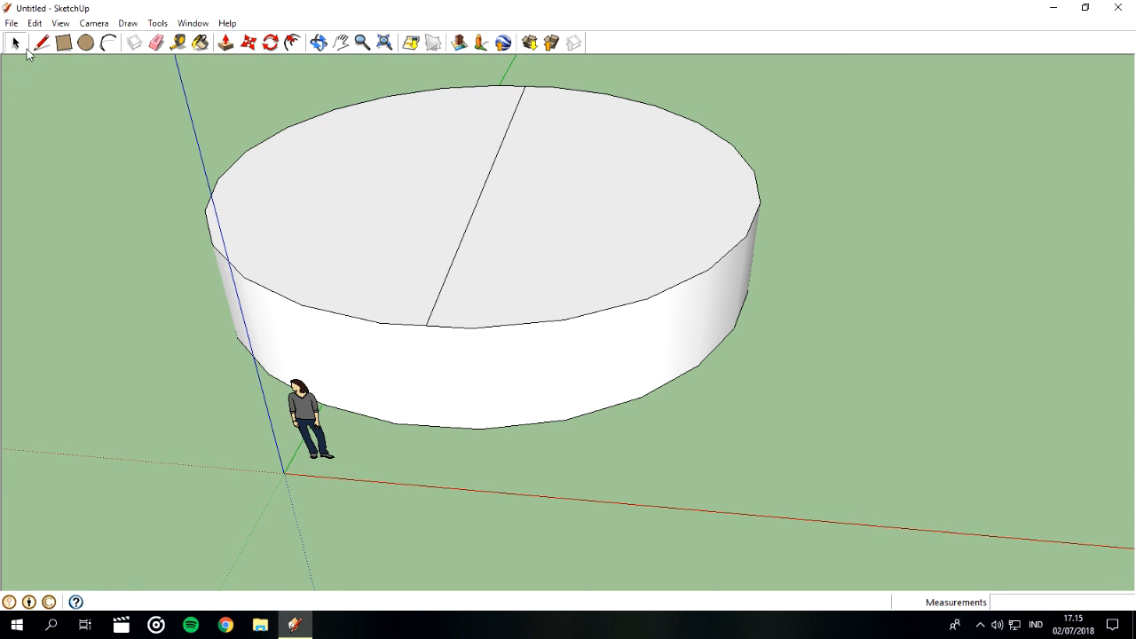
pyautogui.click(615, 205)
pyautogui.press('Delete')
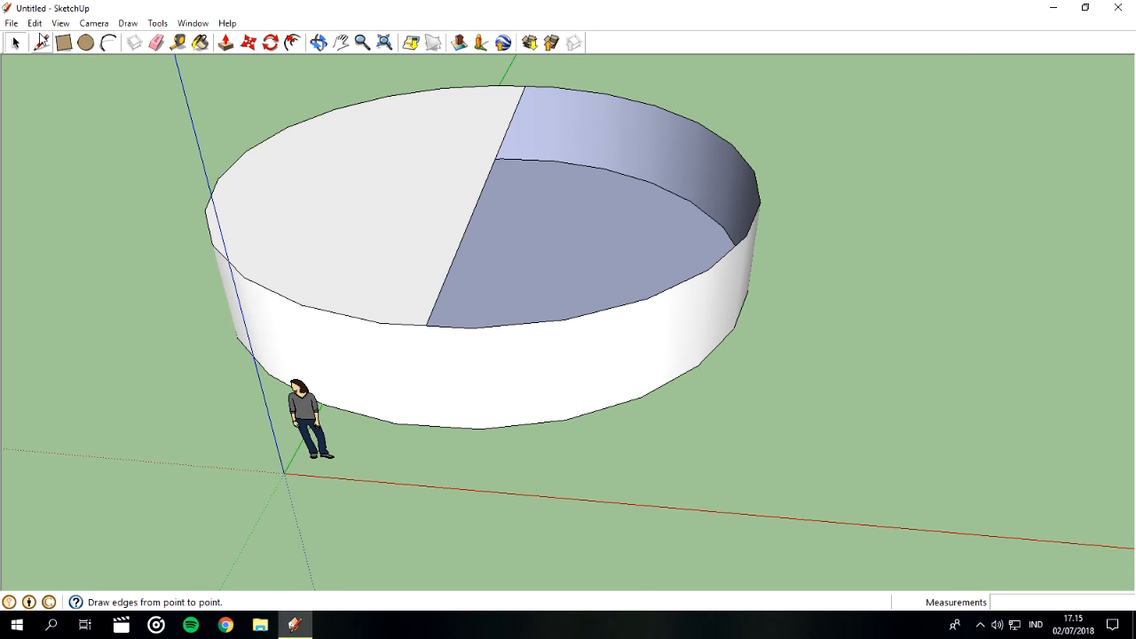
# Draw an arc with a bulge of about 4.36 m beside the cylinder and close its ends with a line about 4.47 m long.
pyautogui.click(108, 41)
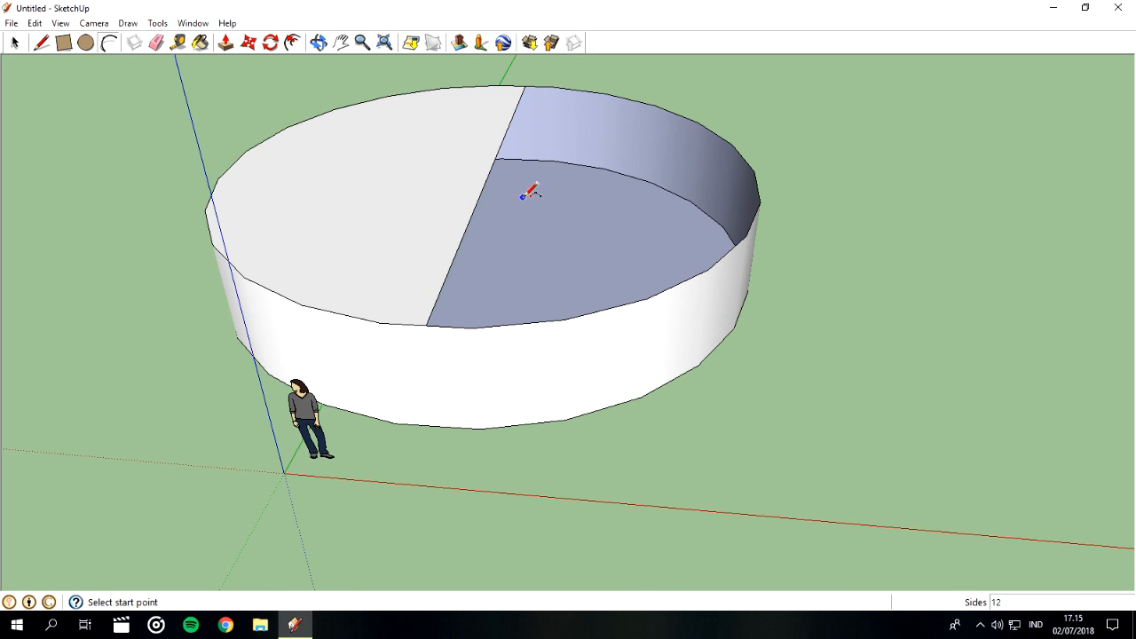
pyautogui.click(888, 321)
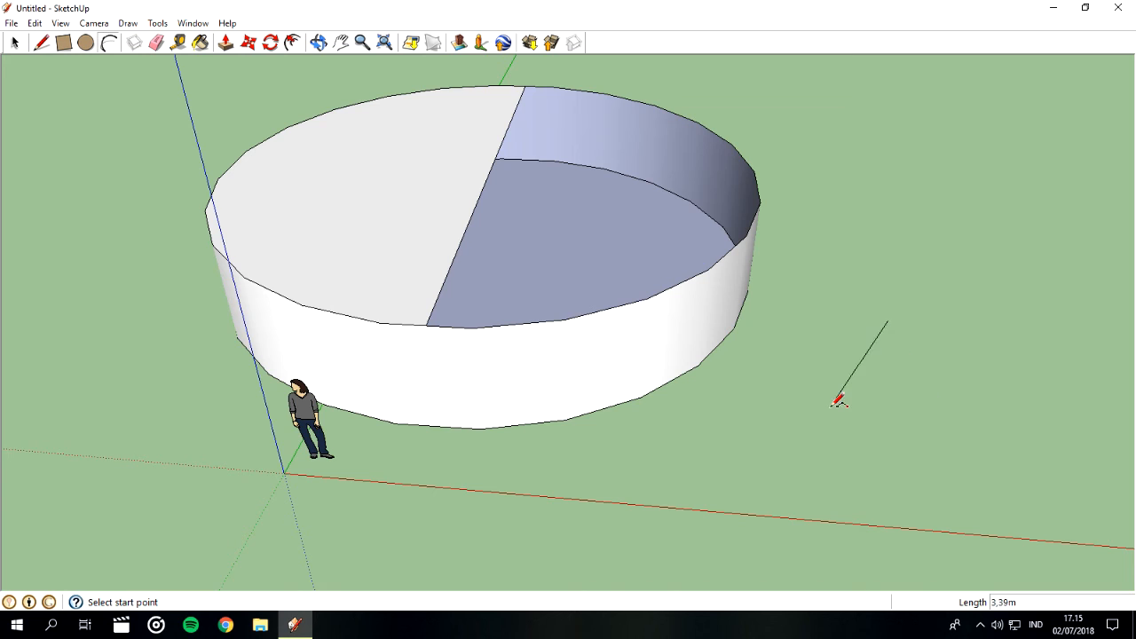
pyautogui.click(887, 222)
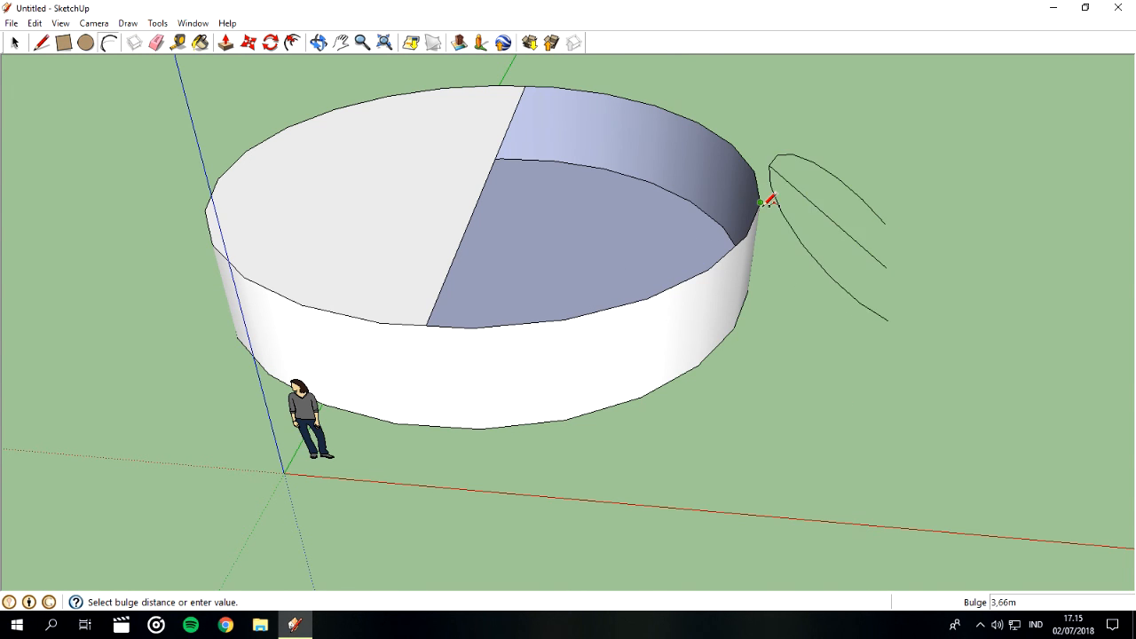
pyautogui.click(1116, 315)
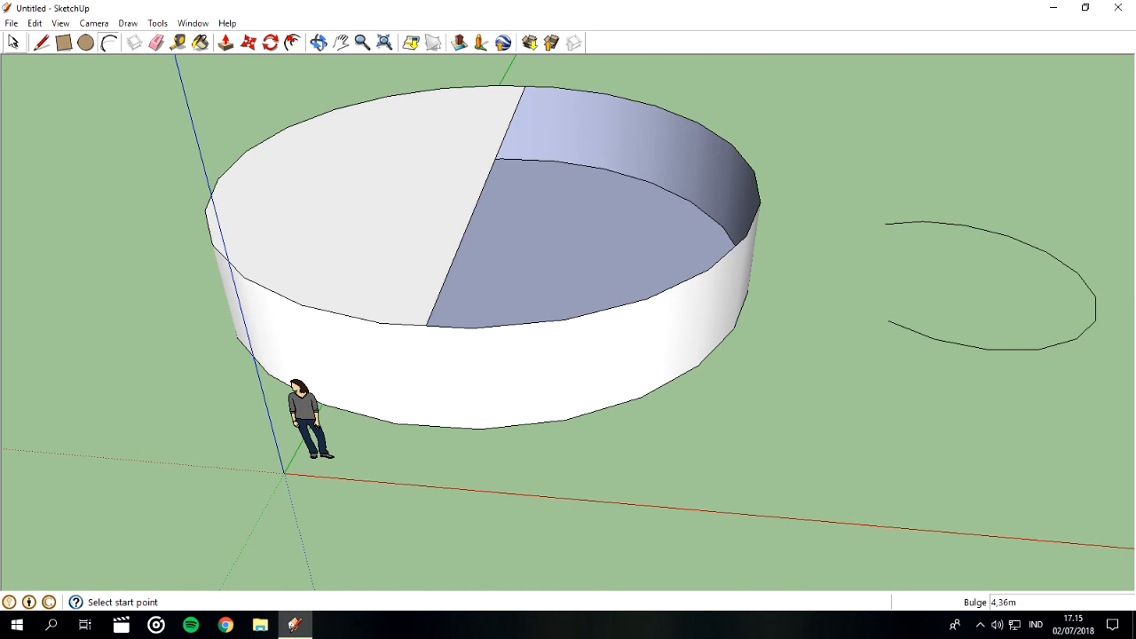
pyautogui.click(10, 42)
pyautogui.click(916, 224)
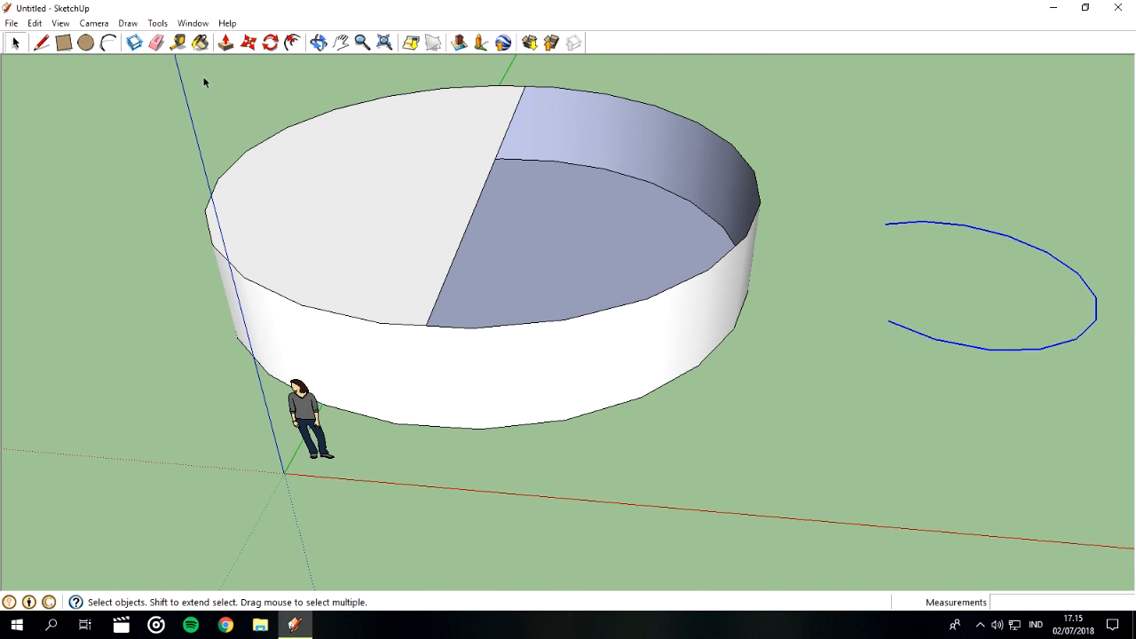
pyautogui.click(41, 43)
pyautogui.click(886, 223)
pyautogui.click(891, 321)
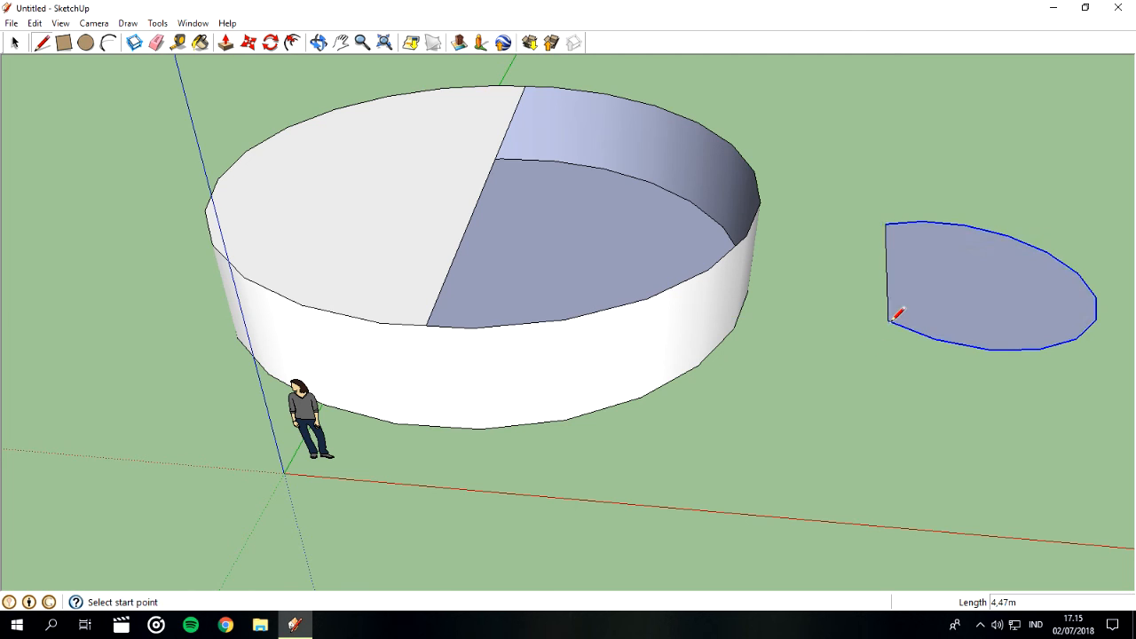
pyautogui.click(14, 43)
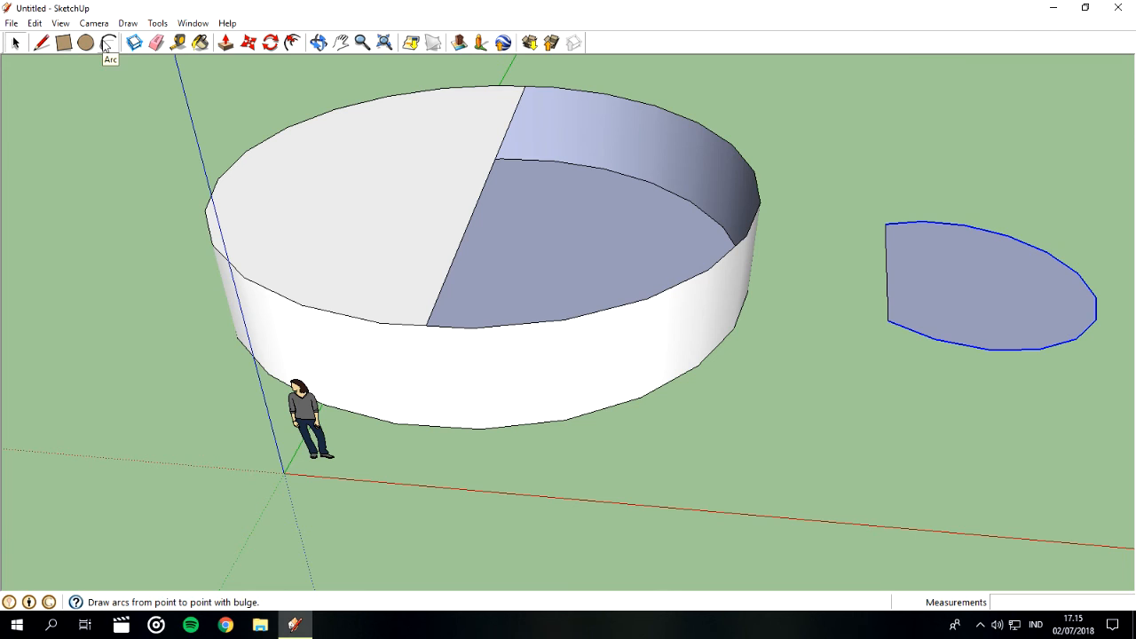
# Push/Pull the closed arc face upward into a solid block with one flat side.
pyautogui.click(225, 42)
pyautogui.moveTo(921, 233); pyautogui.dragTo(921, 197)
pyautogui.click(14, 43)
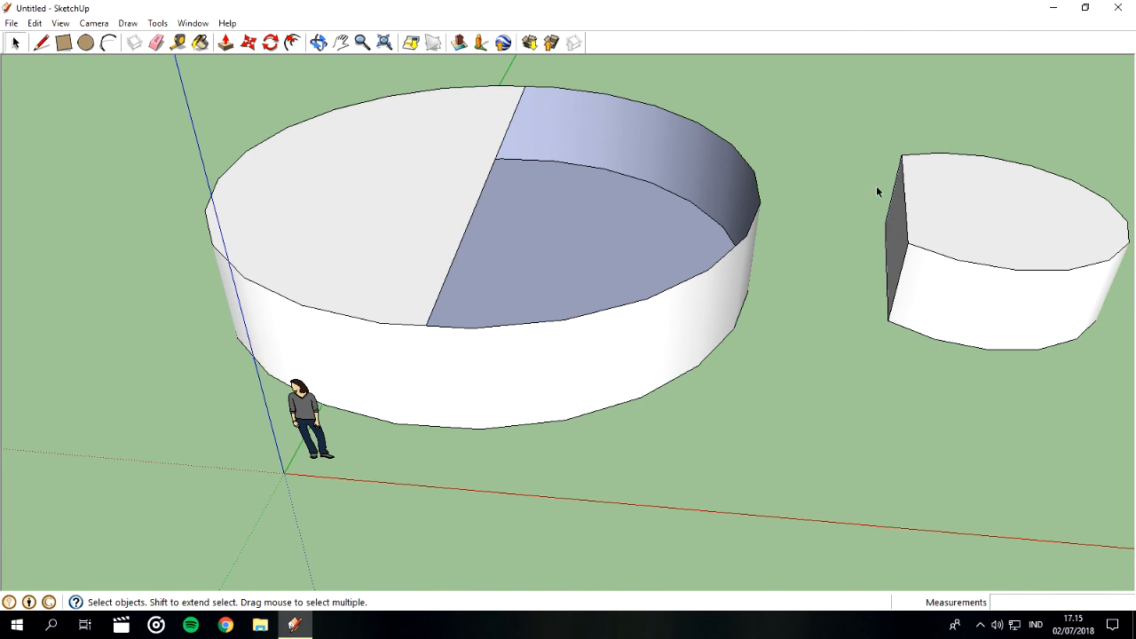
# Delete the arc-shaped block, the open cylinder and the standing figure from the model.
pyautogui.moveTo(839, 109); pyautogui.dragTo(1123, 438)
pyautogui.press('Delete')
pyautogui.moveTo(99, 84); pyautogui.dragTo(961, 519)
pyautogui.press('Delete')
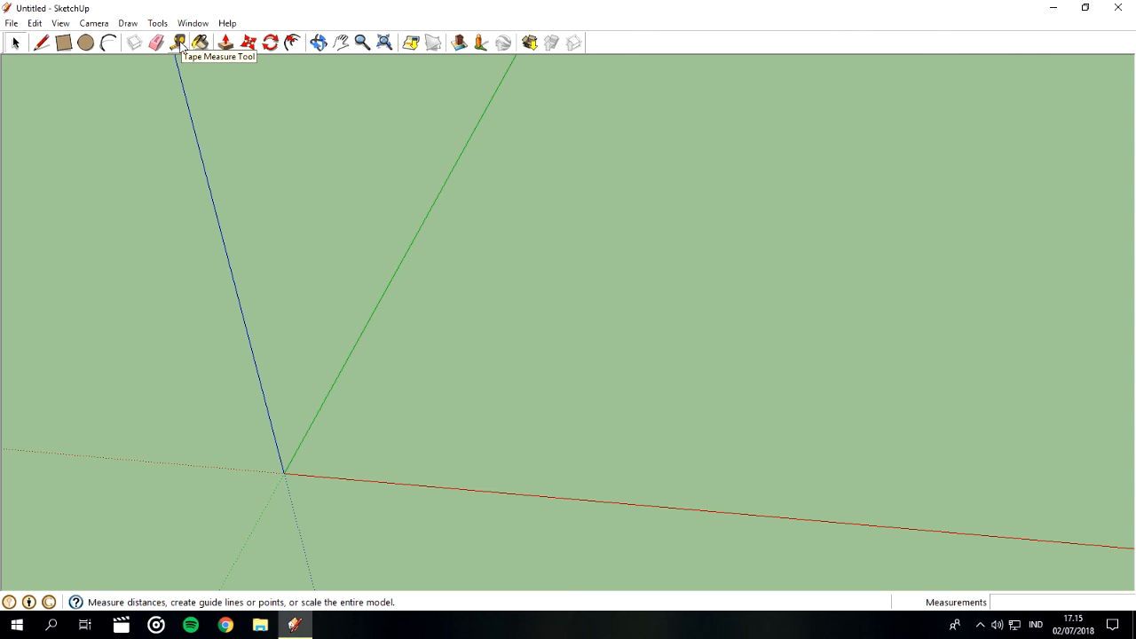
# Draw a square of about 6.04 m by 6.04 m on the ground with one corner at the origin.
pyautogui.click(42, 44)
pyautogui.click(62, 45)
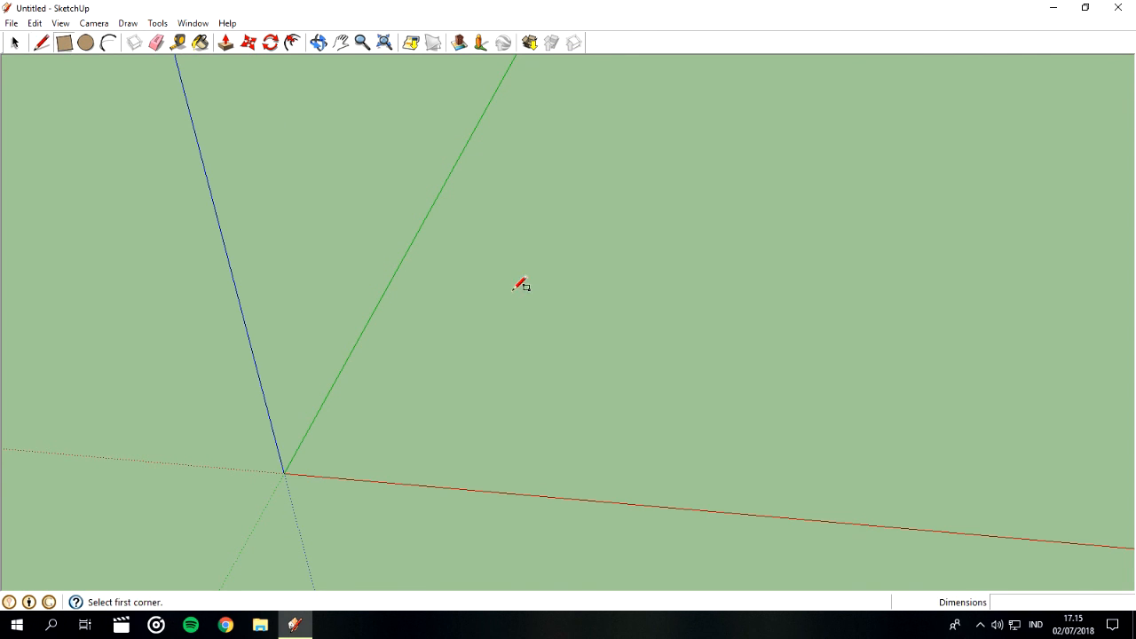
pyautogui.click(285, 473)
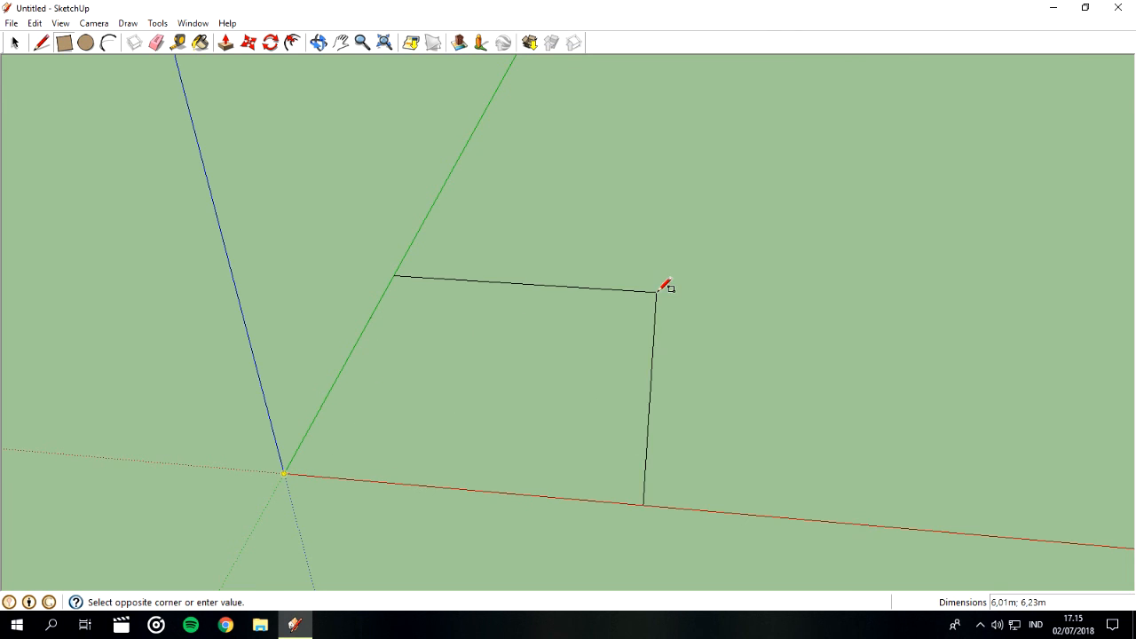
pyautogui.click(661, 301)
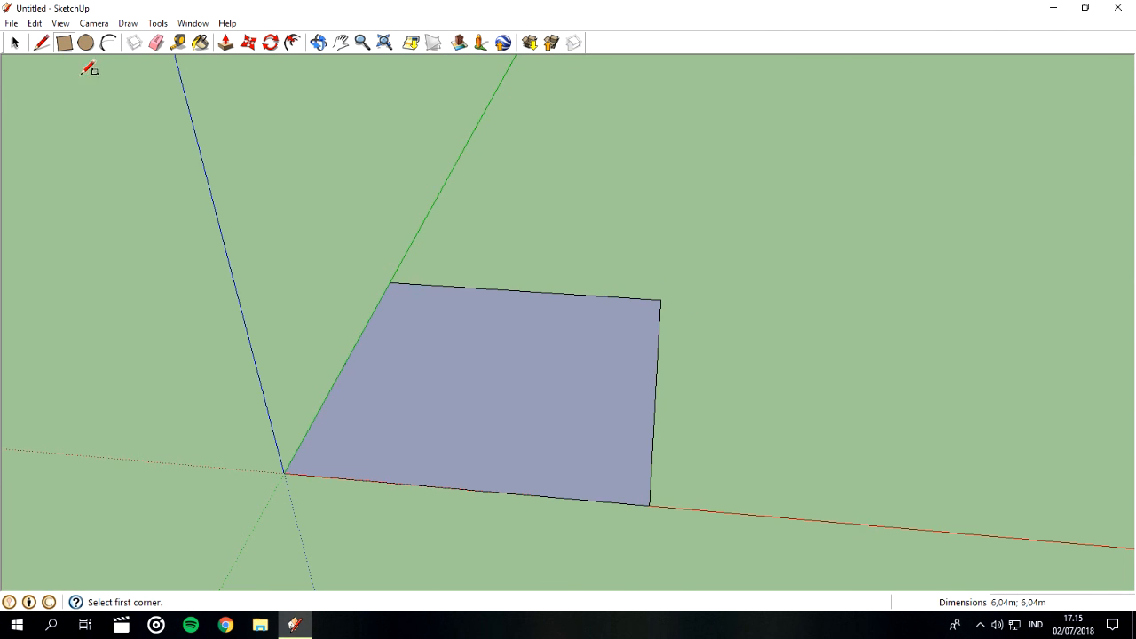
# Push/Pull the square face upward about 2.31 m into a box.
pyautogui.click(225, 42)
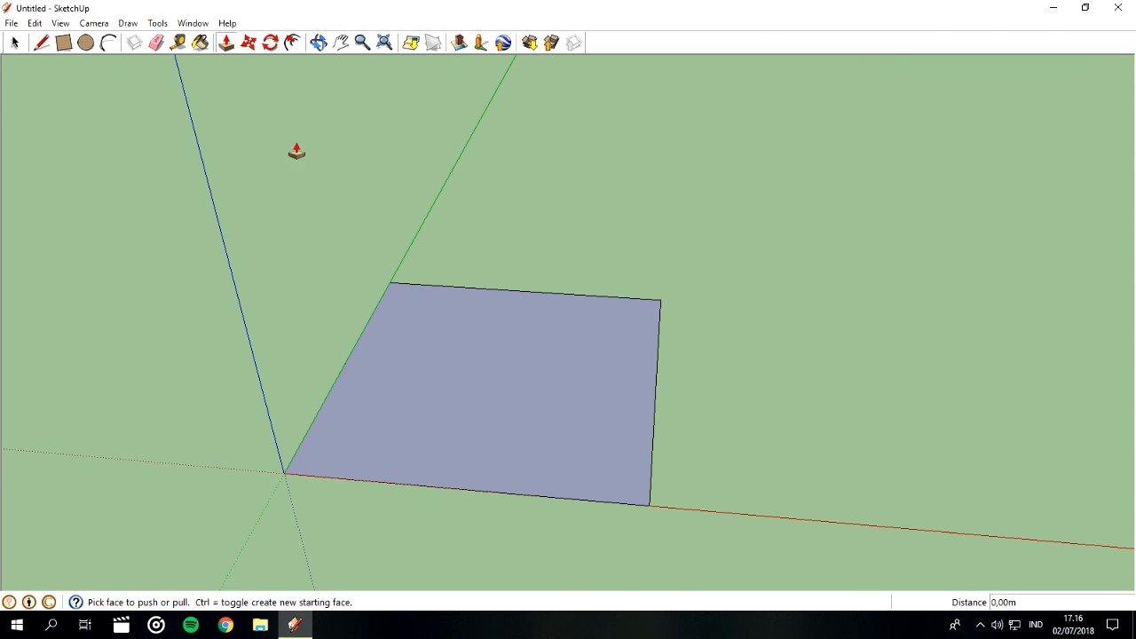
pyautogui.click(495, 351)
pyautogui.click(494, 254)
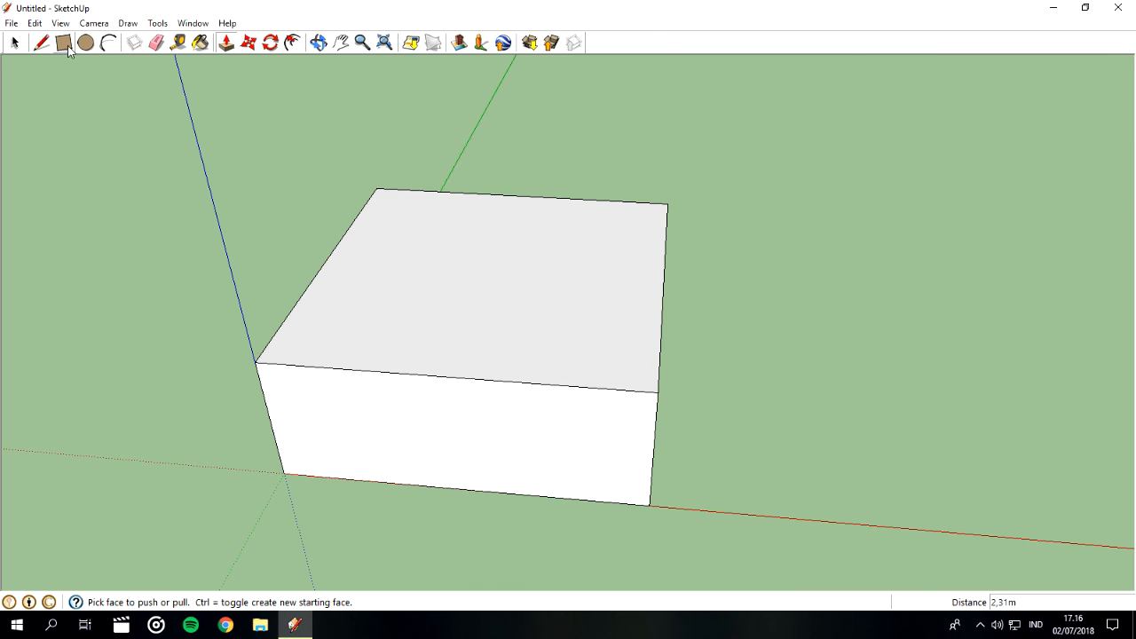
# Erase the box's front top edge with the Eraser to remove its top and front faces.
pyautogui.click(156, 42)
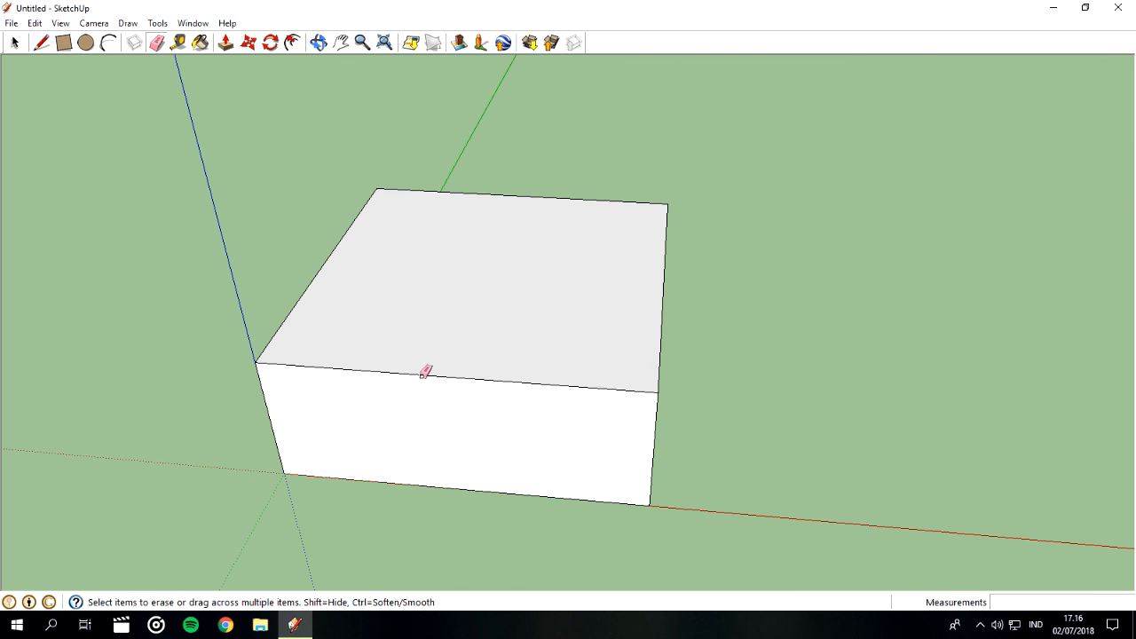
pyautogui.click(15, 42)
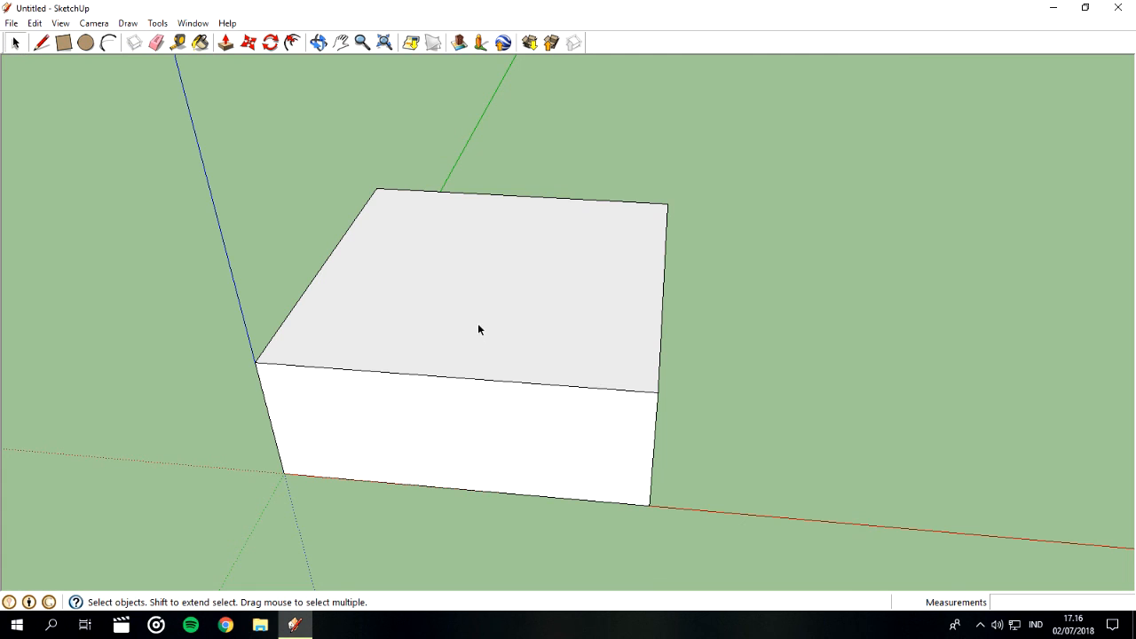
pyautogui.click(478, 324)
pyautogui.click(157, 42)
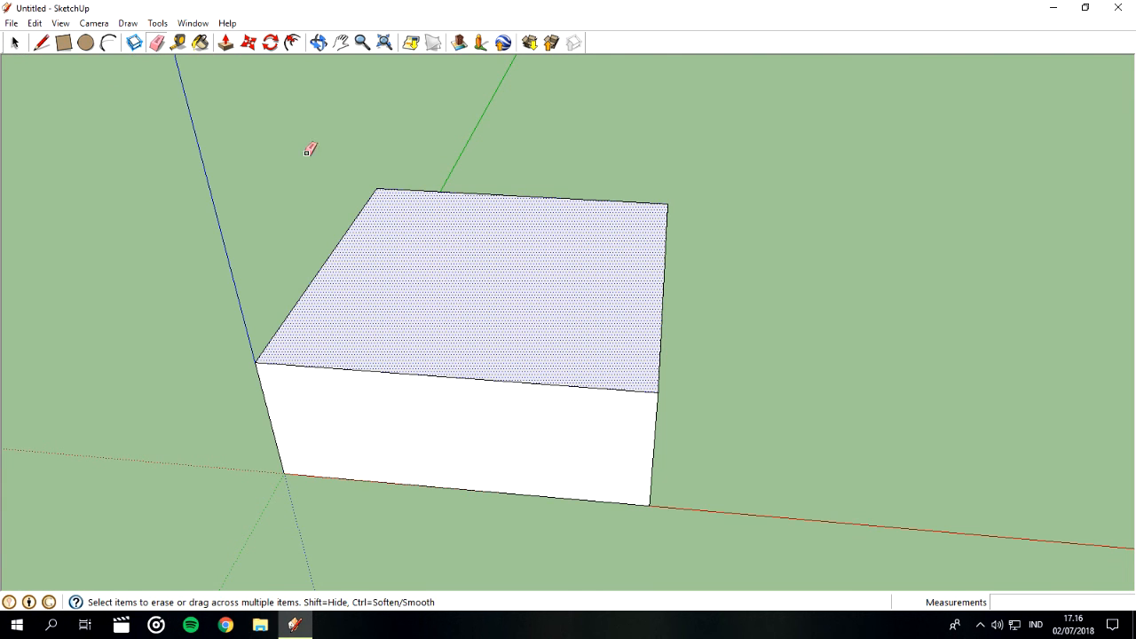
pyautogui.click(456, 377)
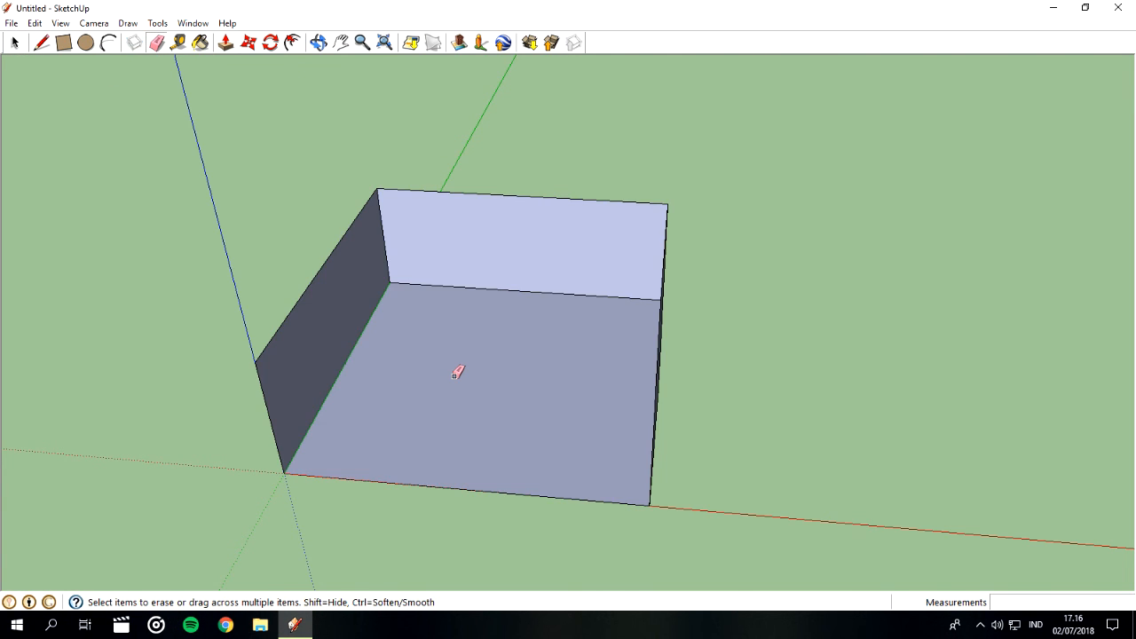
# Select all remaining faces and edges of the opened box and delete them.
pyautogui.click(14, 43)
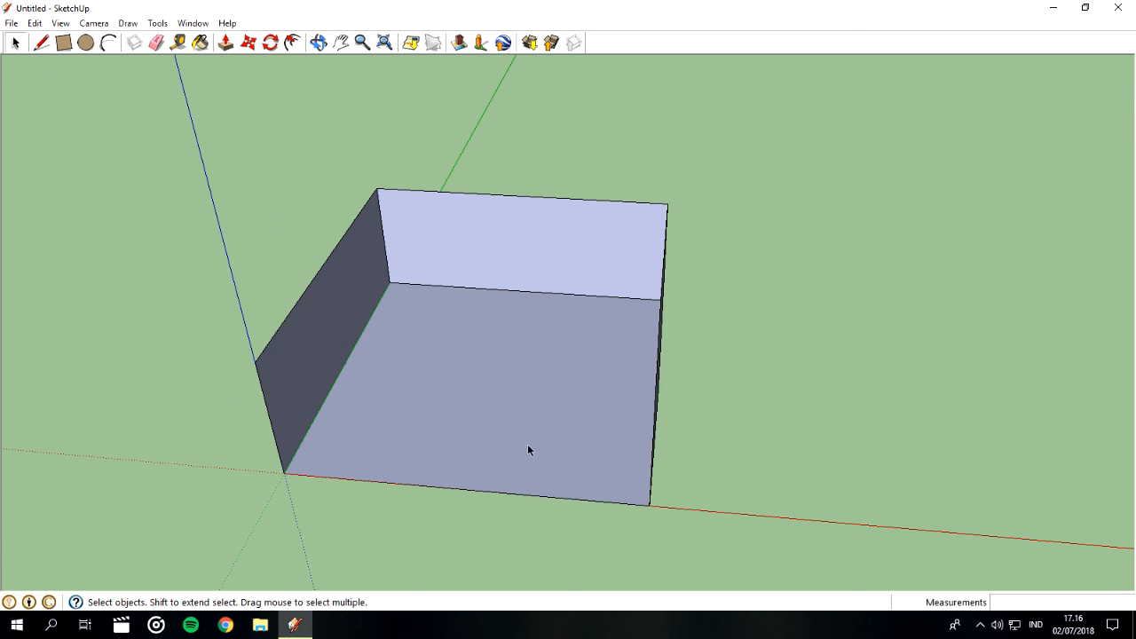
pyautogui.moveTo(198, 157); pyautogui.dragTo(806, 598)
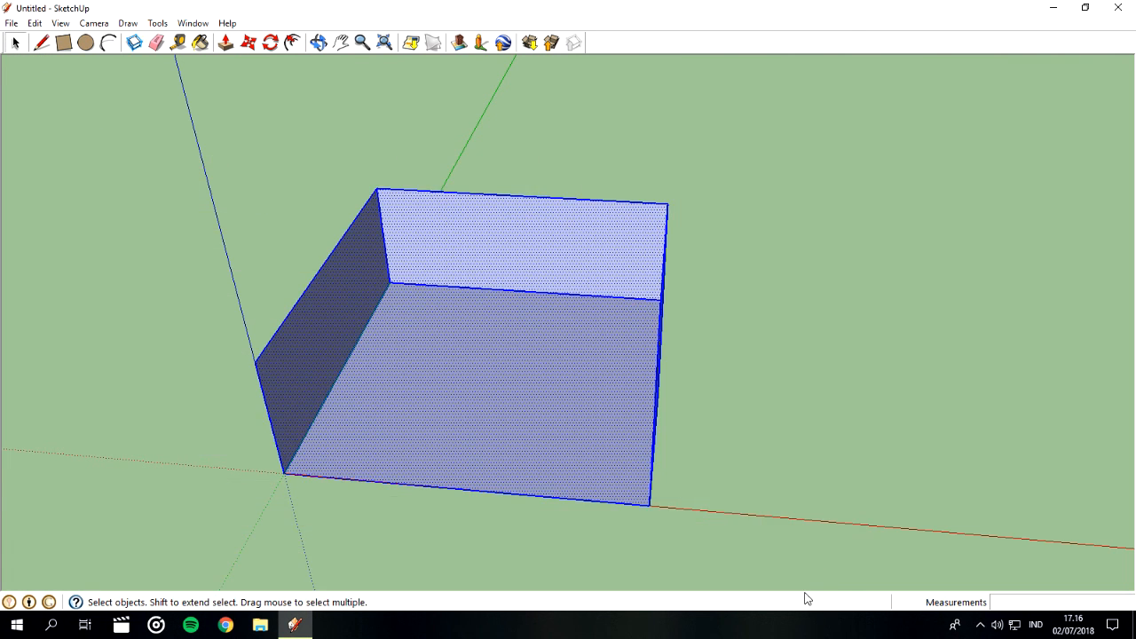
pyautogui.press('Delete')
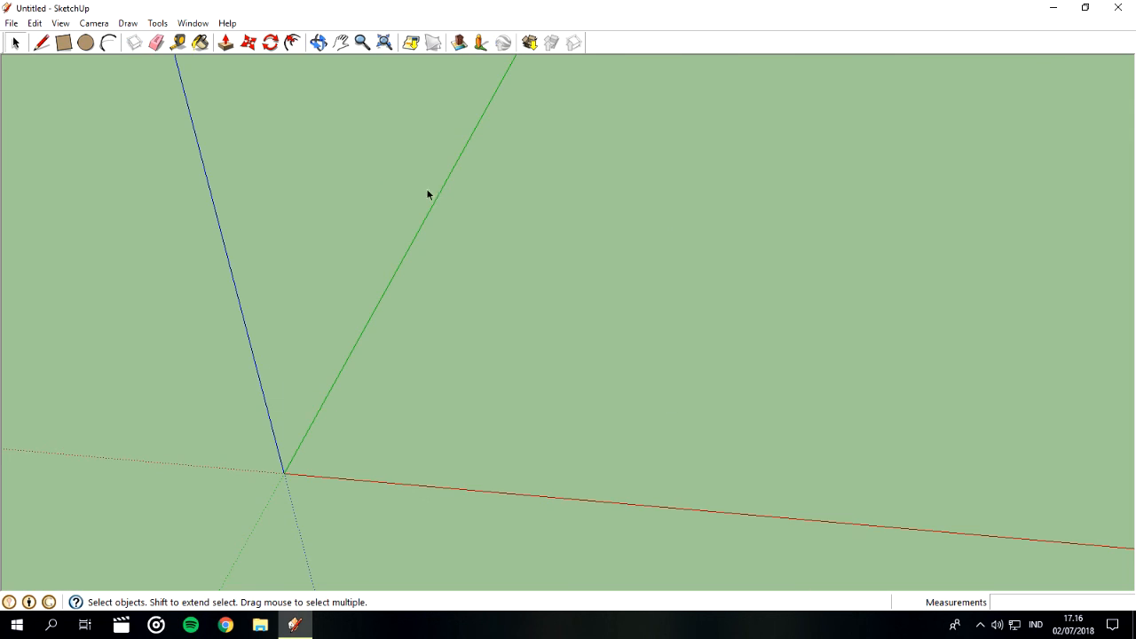
# Undo the previous edits back to the point where the model holds only the standing figure.
pyautogui.click(248, 43)
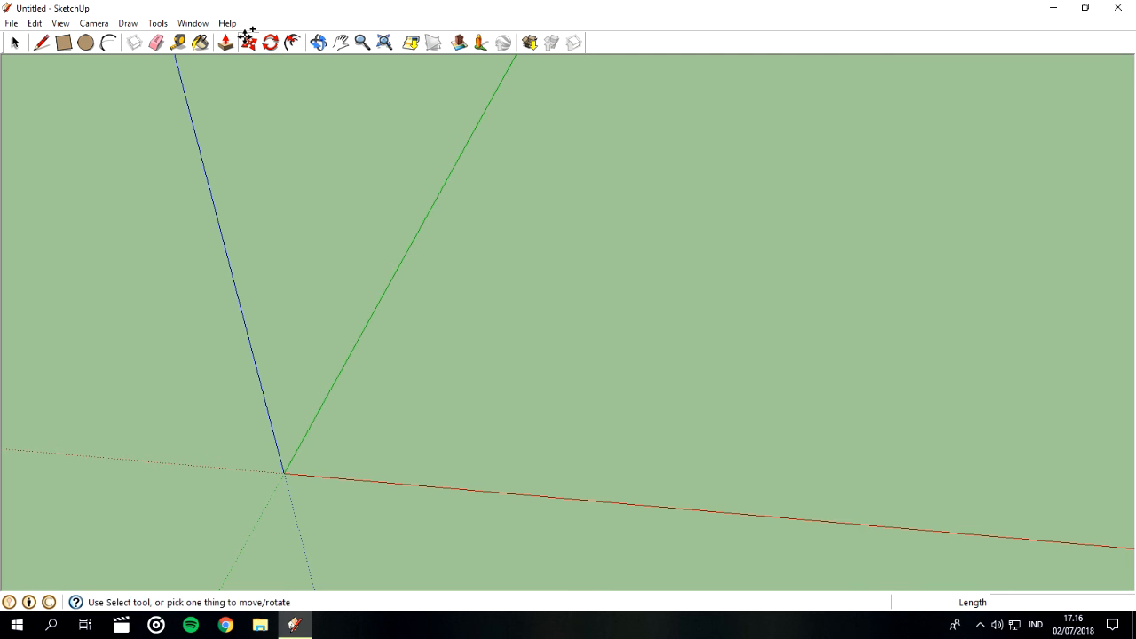
pyautogui.hotkey('ctrl', 'z')
pyautogui.hotkey('ctrl', 'z')
pyautogui.hotkey('ctrl', 'z')
pyautogui.hotkey('ctrl', 'z')
pyautogui.hotkey('ctrl', 'z')
pyautogui.hotkey('ctrl', 'z')
pyautogui.hotkey('ctrl', 'z')
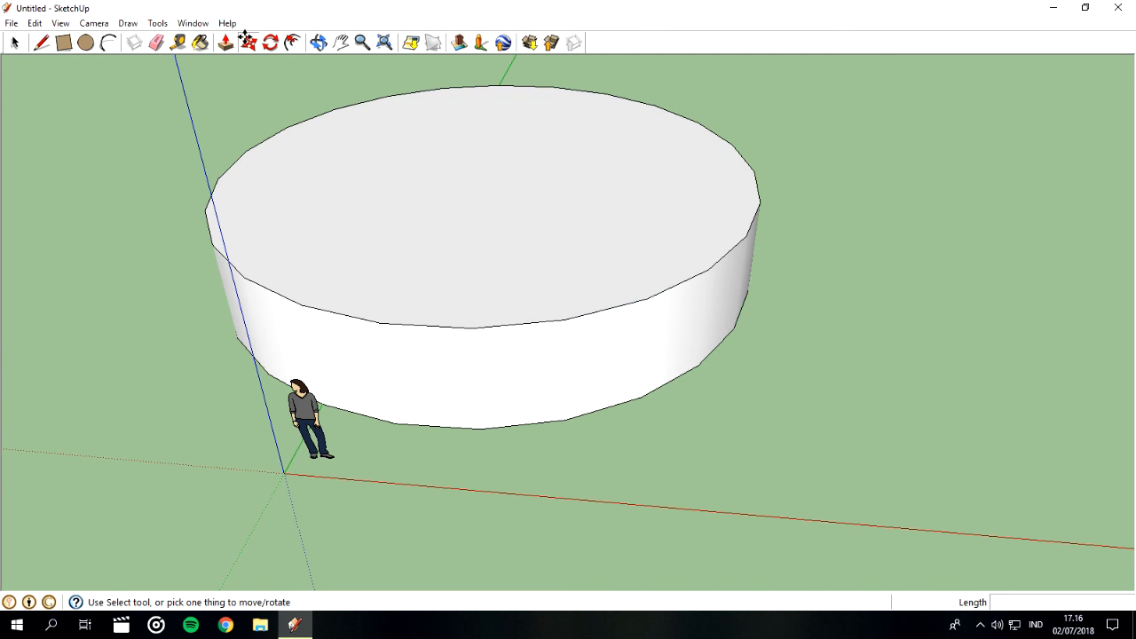
pyautogui.hotkey('ctrl', 'z')
pyautogui.hotkey('ctrl', 'z')
# Move the standing figure about 8.35 m away from the origin, and shift it about 1.47 m back toward it.
pyautogui.click(312, 409)
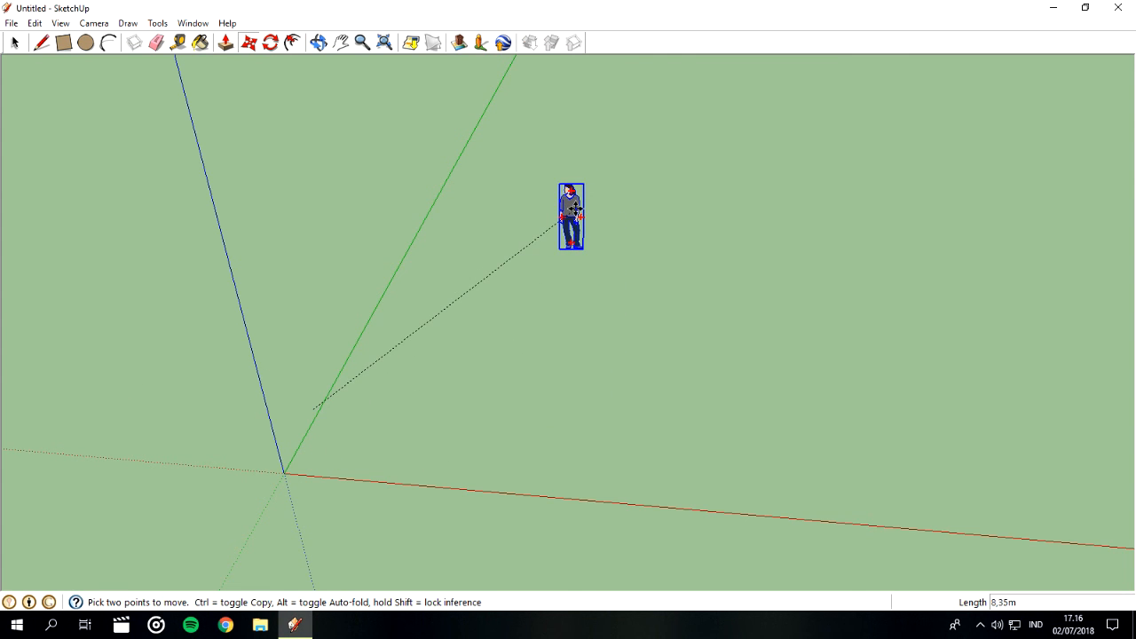
pyautogui.click(576, 208)
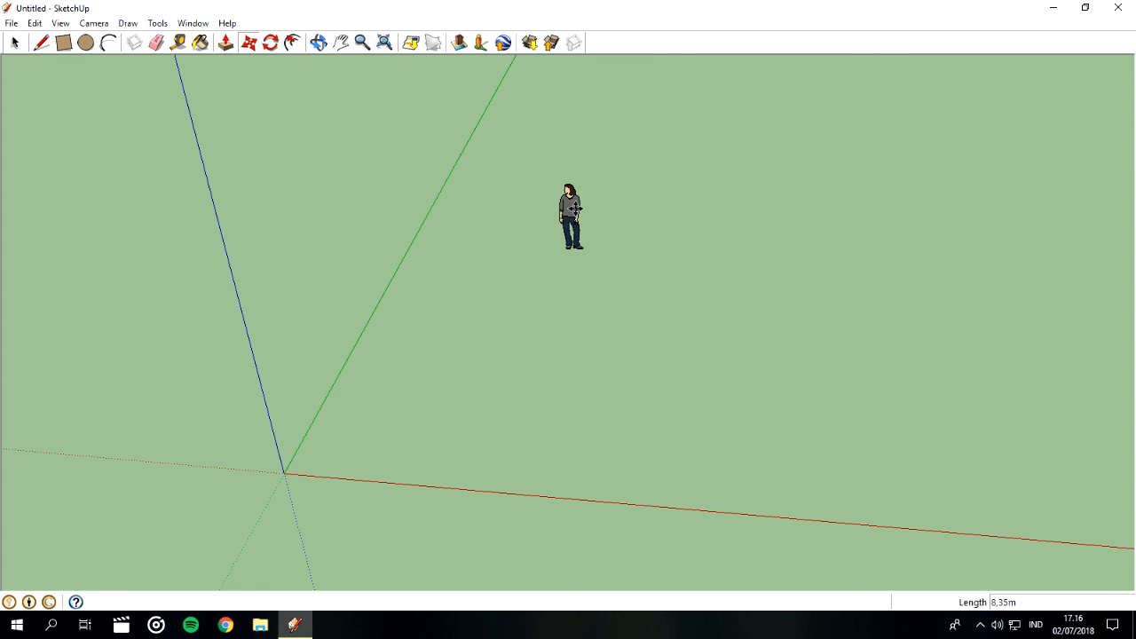
pyautogui.click(576, 209)
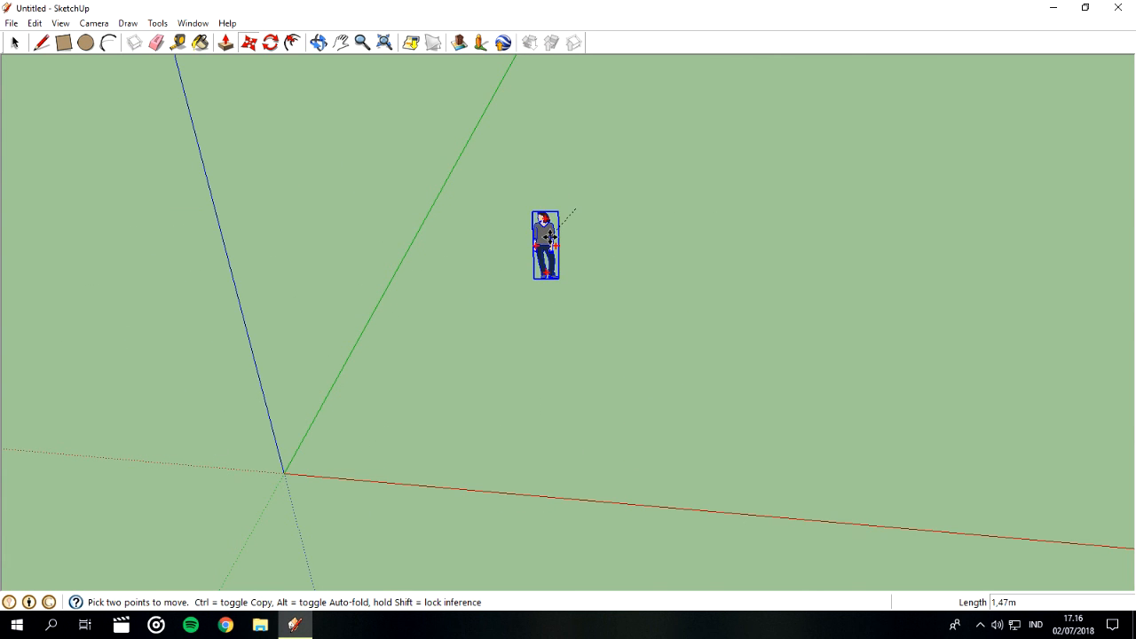
pyautogui.click(550, 235)
pyautogui.click(14, 42)
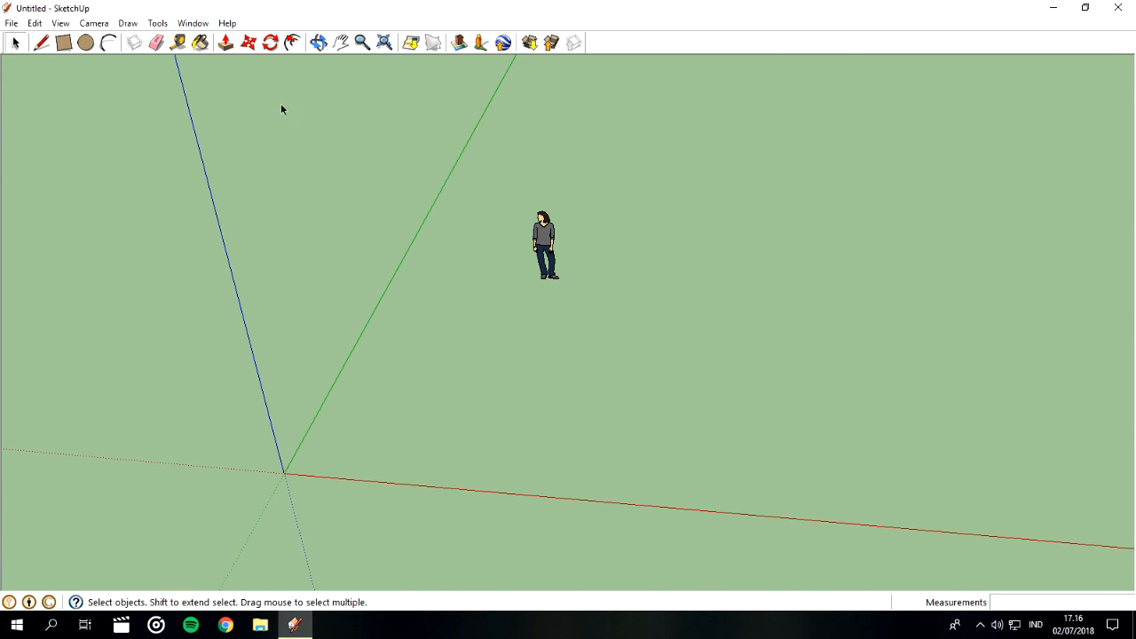
# Draw a ground rectangle about 4.95 by 4.85 m with one corner at the origin.
pyautogui.click(271, 46)
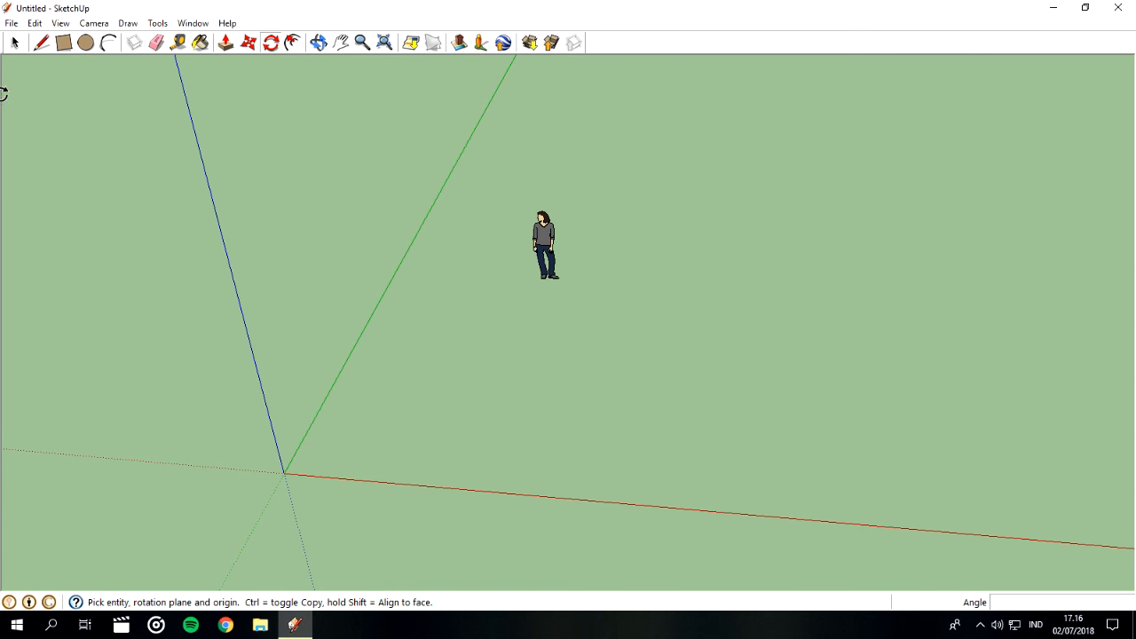
pyautogui.click(63, 43)
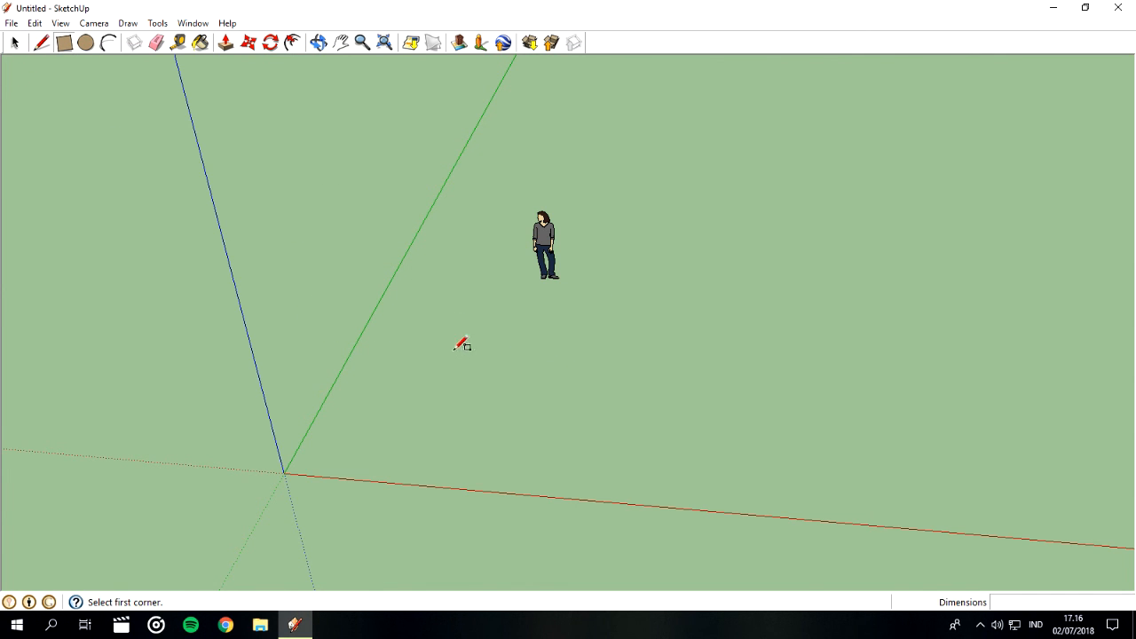
pyautogui.click(284, 473)
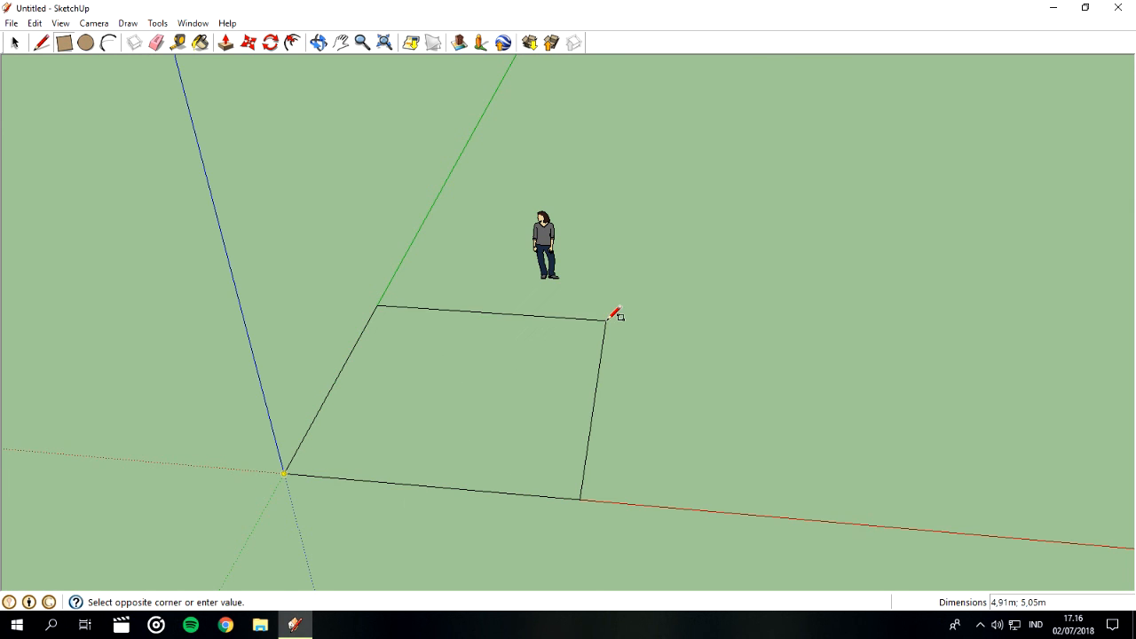
pyautogui.click(605, 326)
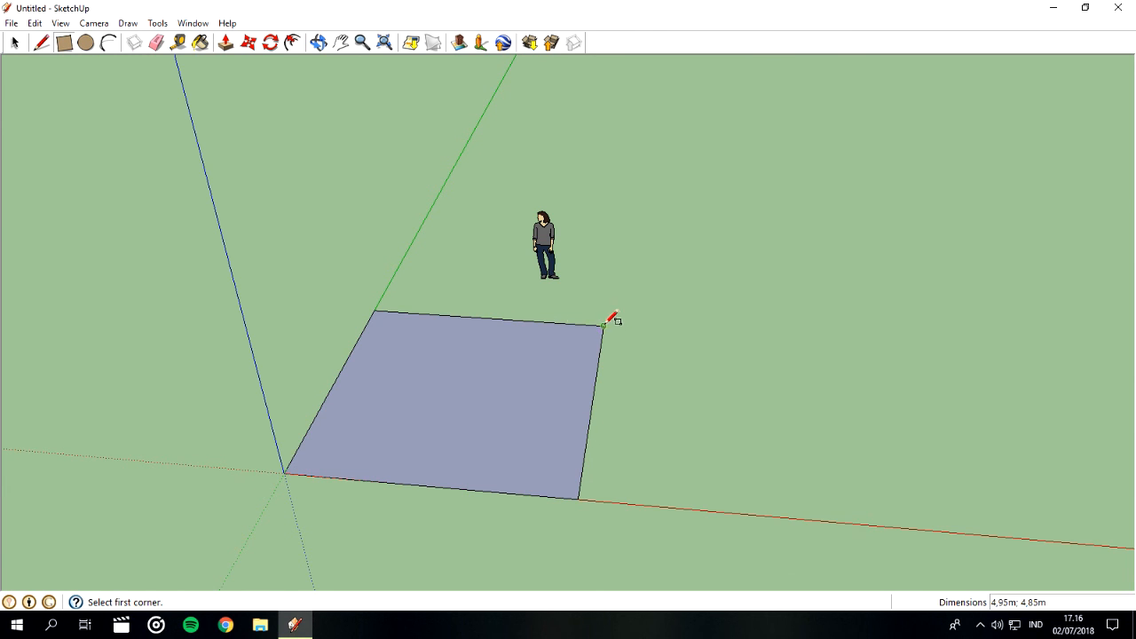
# Rotate the rectangle 45 degrees on the ground plane about its centre.
pyautogui.click(271, 44)
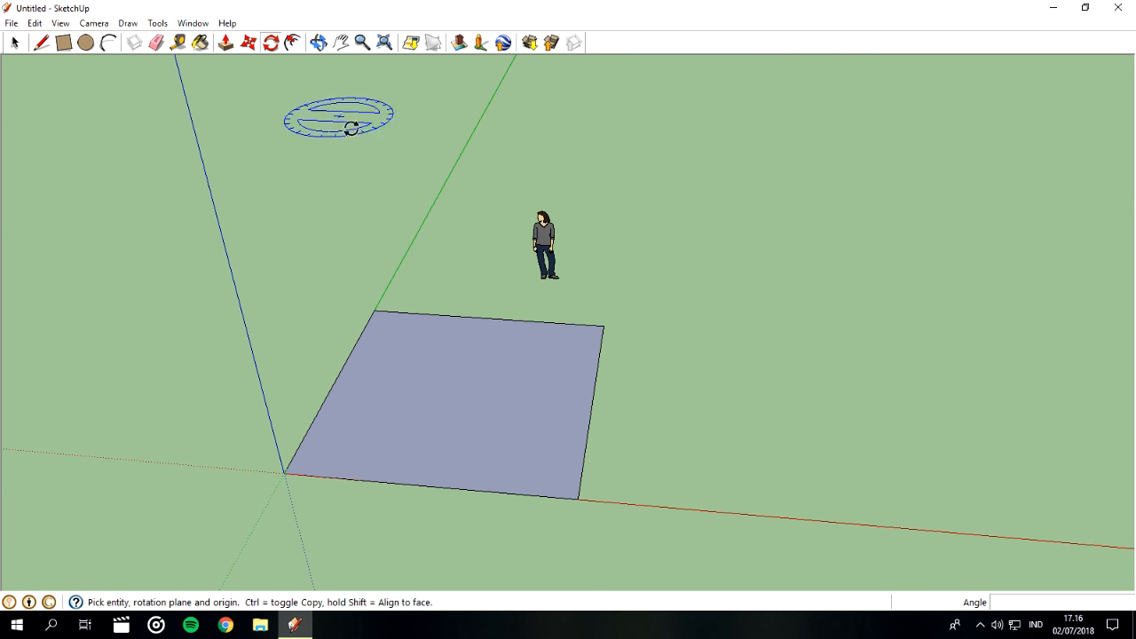
pyautogui.click(461, 393)
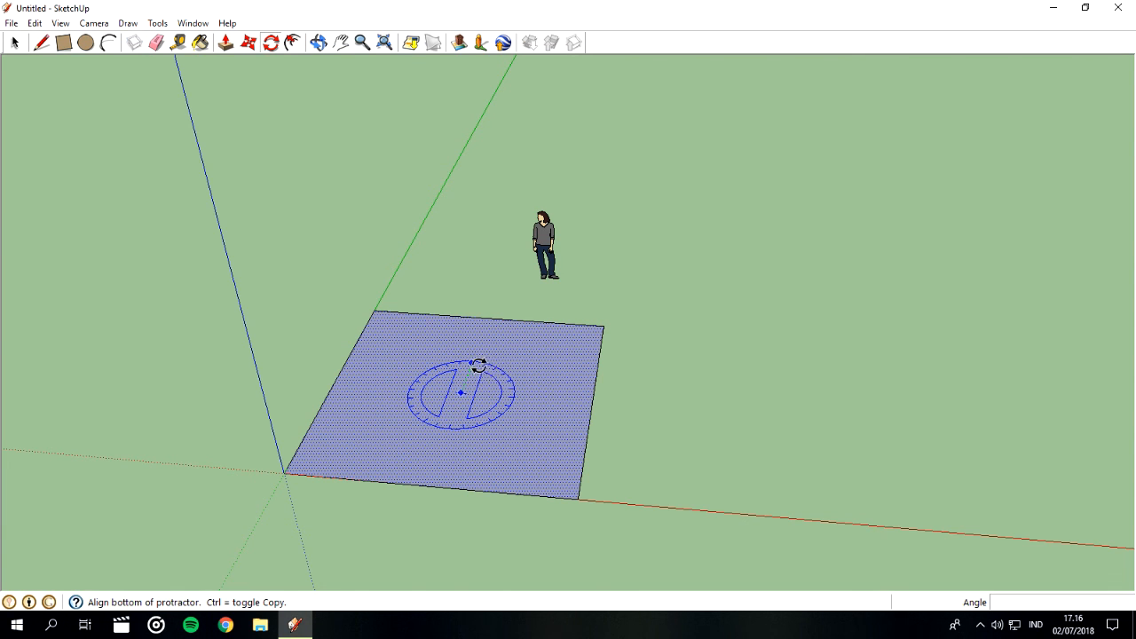
pyautogui.click(473, 364)
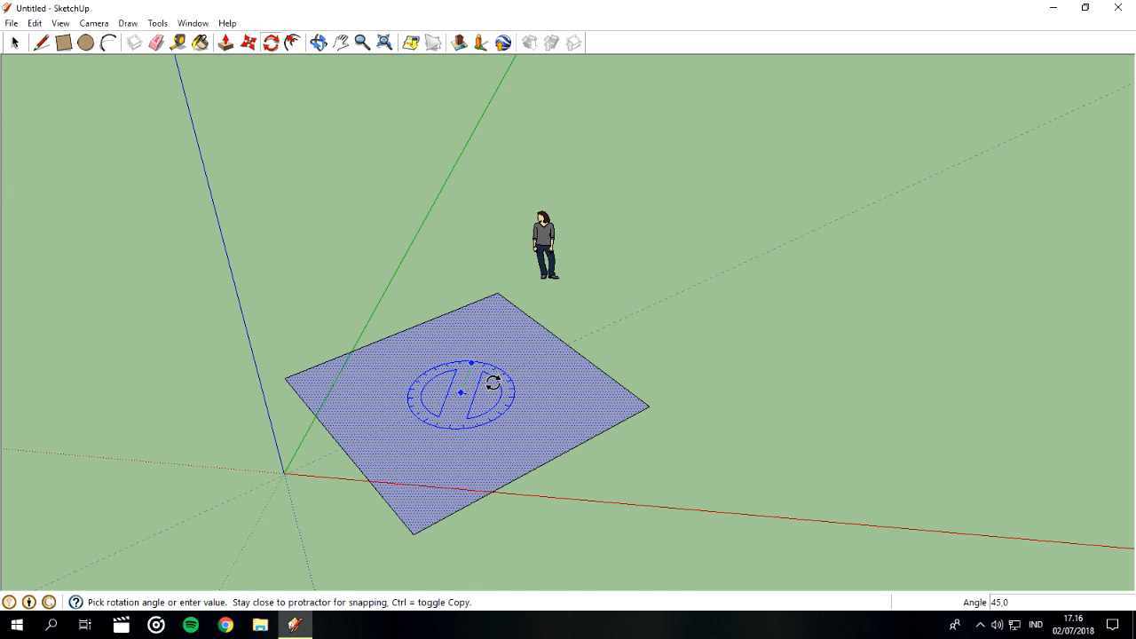
pyautogui.press('Escape')
pyautogui.click(15, 42)
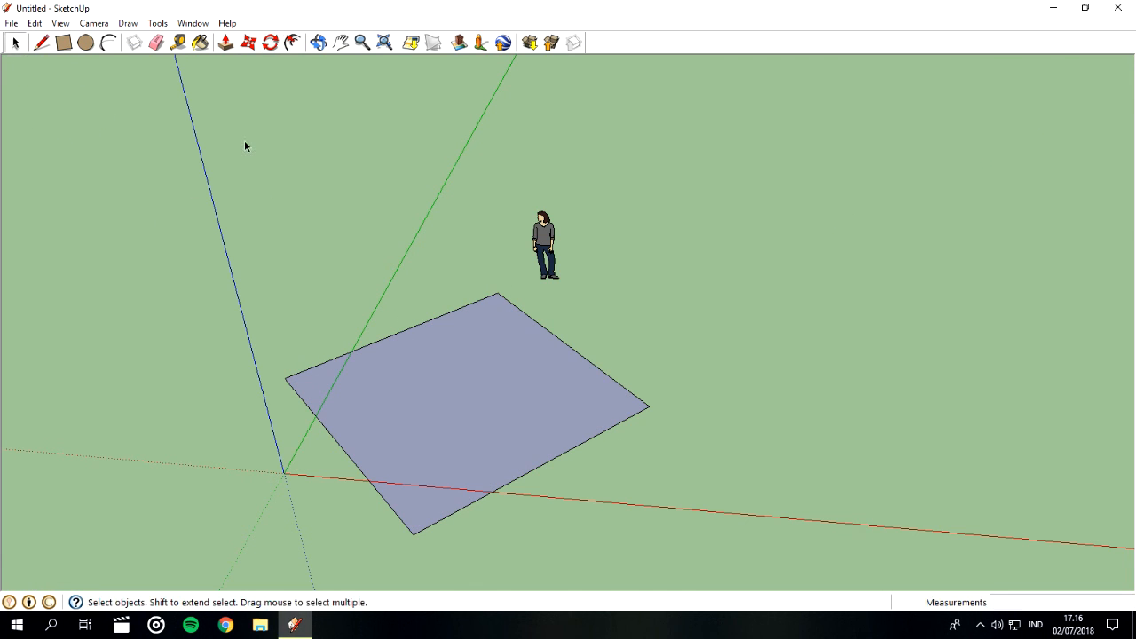
# Rotate the rectangle 45 degrees back so its sides align with the red and green axes.
pyautogui.click(271, 44)
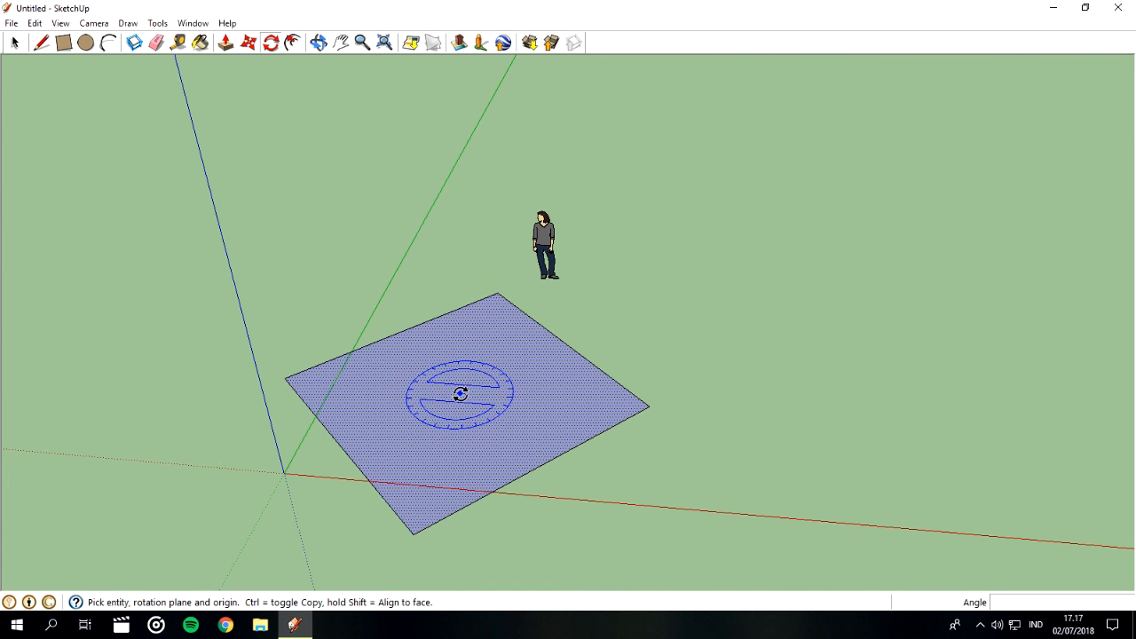
pyautogui.click(461, 394)
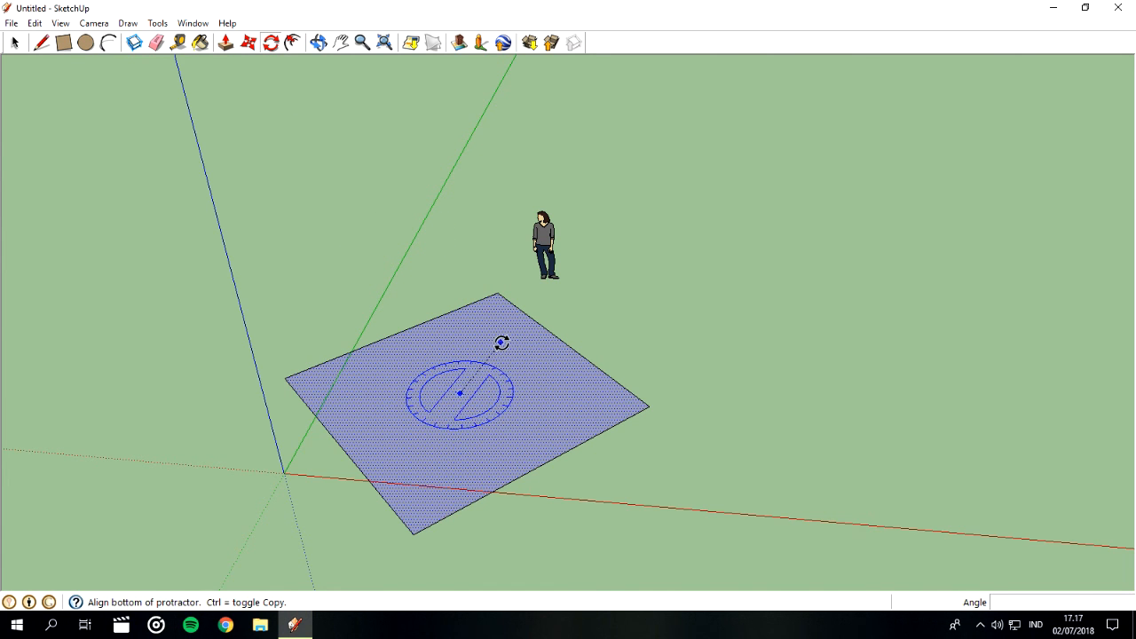
pyautogui.click(494, 308)
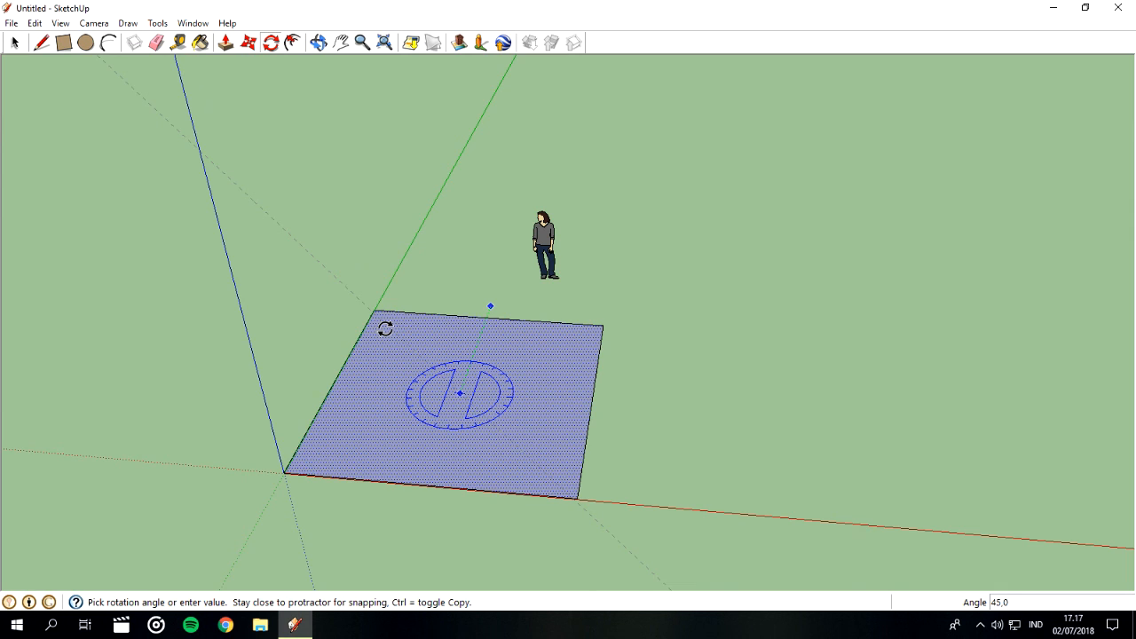
pyautogui.click(391, 330)
pyautogui.click(16, 44)
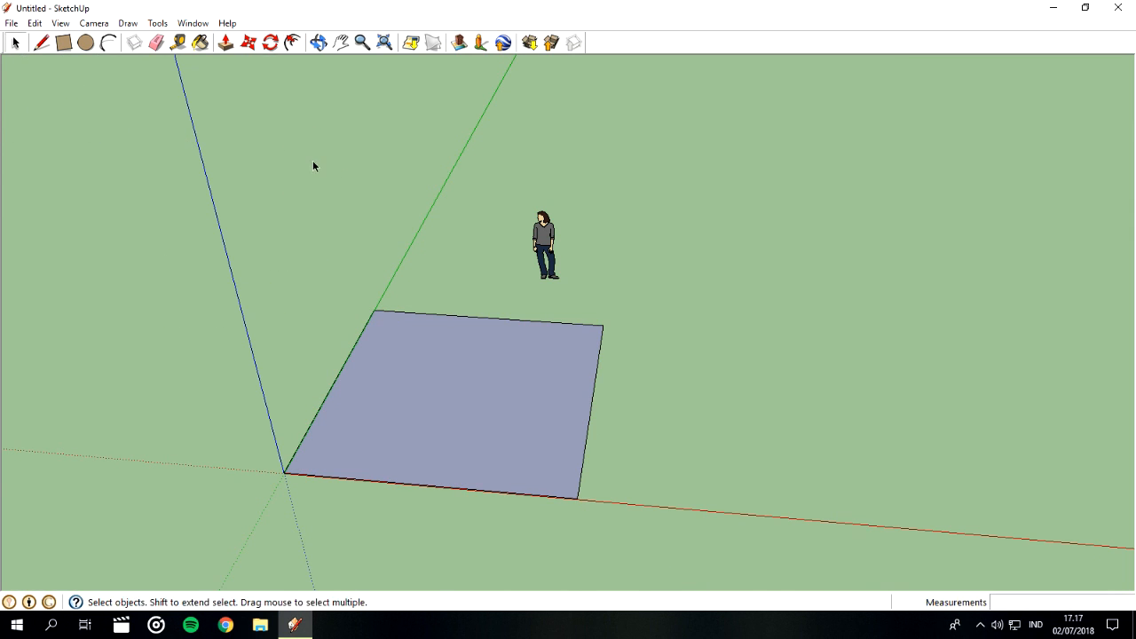
# Offset the rectangle's outline inward by about 0.88 m.
pyautogui.click(473, 395)
pyautogui.click(320, 227)
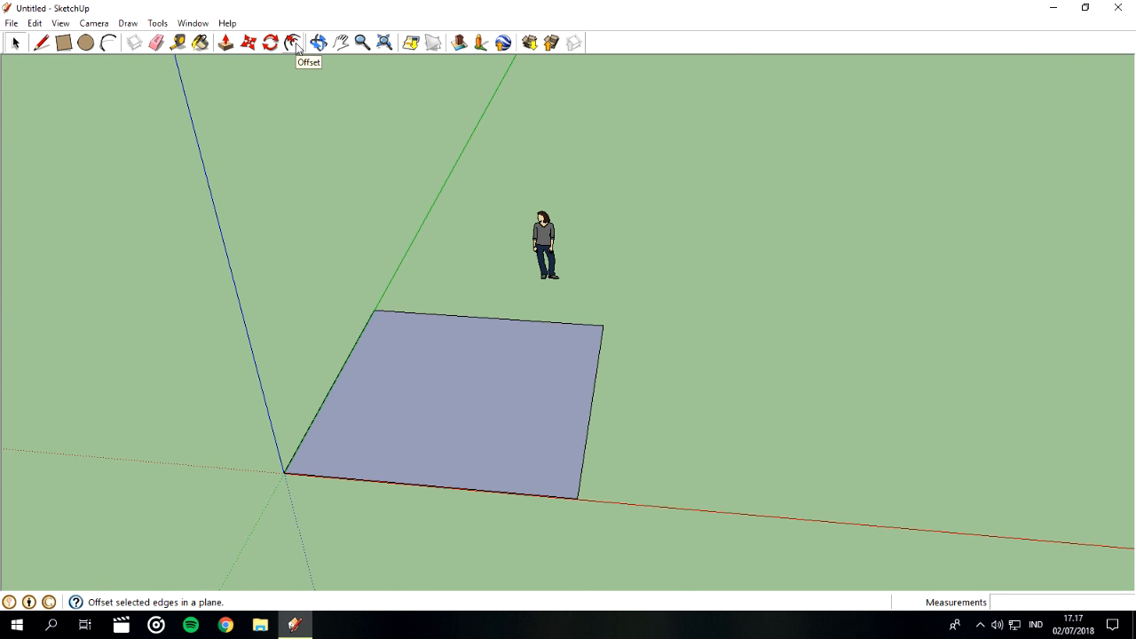
pyautogui.click(396, 360)
pyautogui.click(293, 43)
pyautogui.click(474, 394)
pyautogui.click(360, 337)
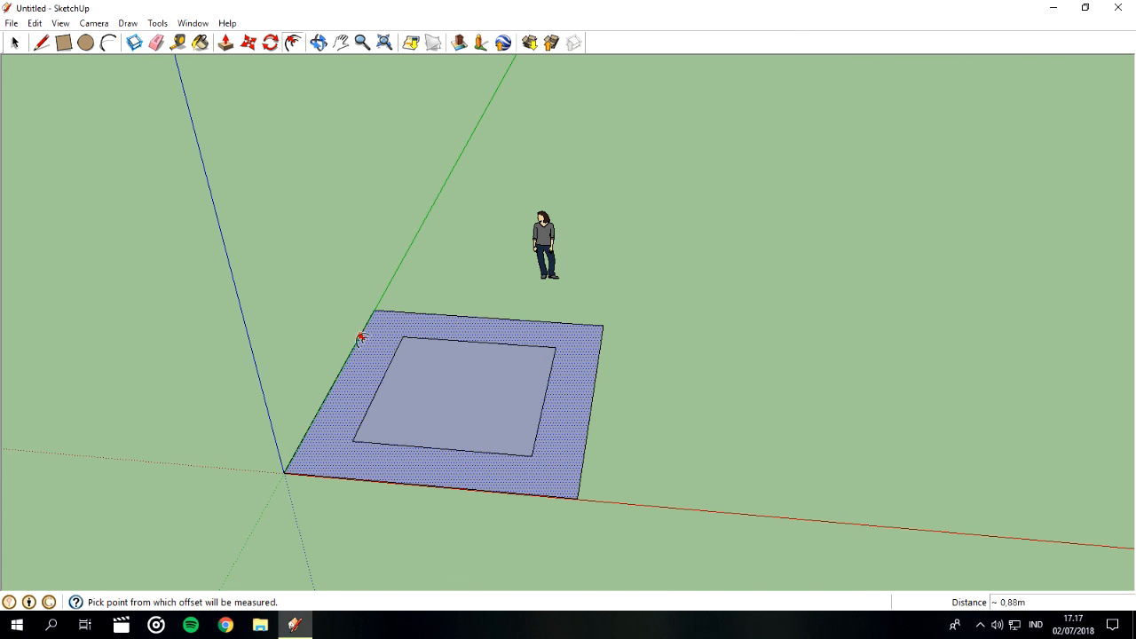
pyautogui.click(16, 43)
# Try to push the outer border slightly below ground and pull the inner rectangle up into a block.
pyautogui.click(225, 43)
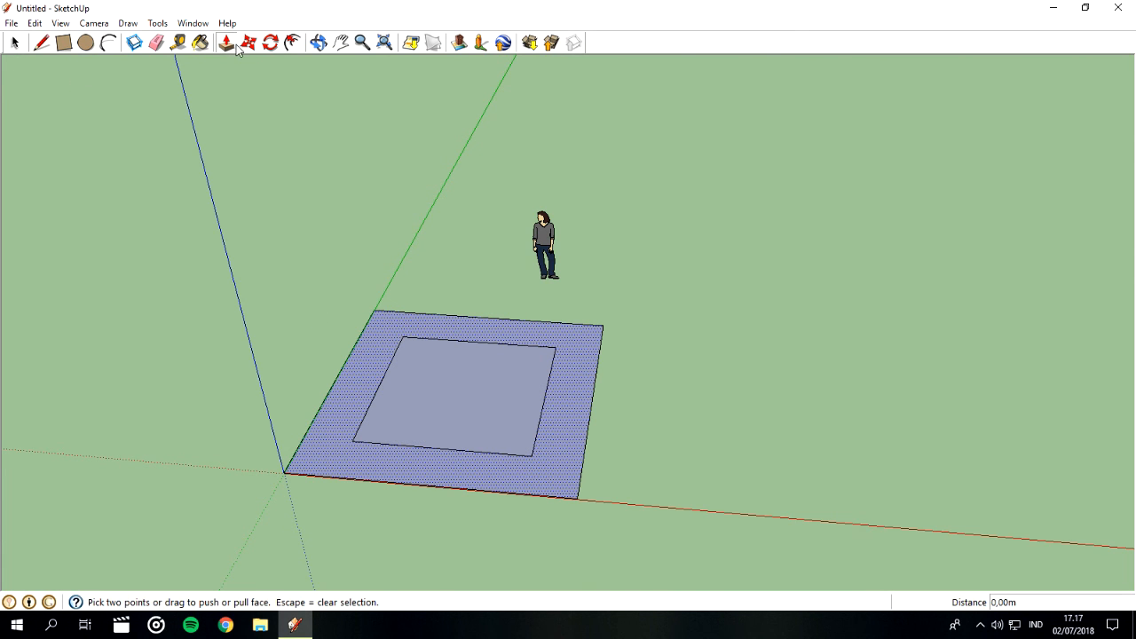
pyautogui.click(464, 393)
pyautogui.click(465, 408)
pyautogui.click(14, 42)
pyautogui.click(432, 371)
pyautogui.click(226, 43)
pyautogui.click(459, 401)
pyautogui.click(451, 337)
pyautogui.click(14, 43)
pyautogui.click(386, 474)
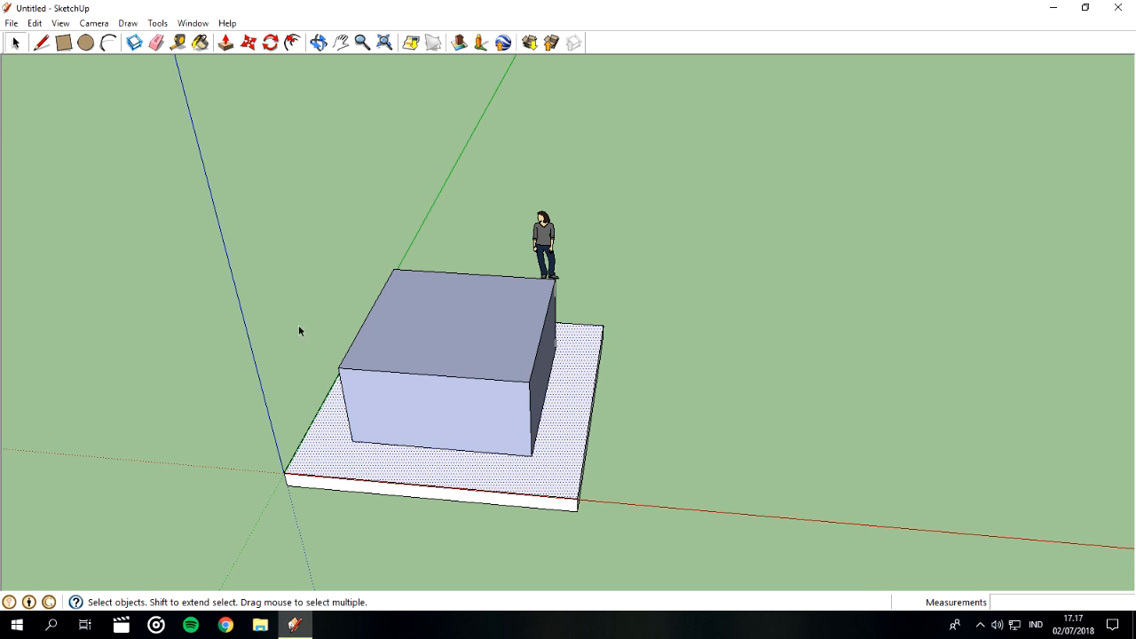
# Undo the Push/Pull of the inner rectangle and of the outer border.
pyautogui.click(226, 43)
pyautogui.hotkey('ctrl', 'z')
pyautogui.hotkey('ctrl', 'z')
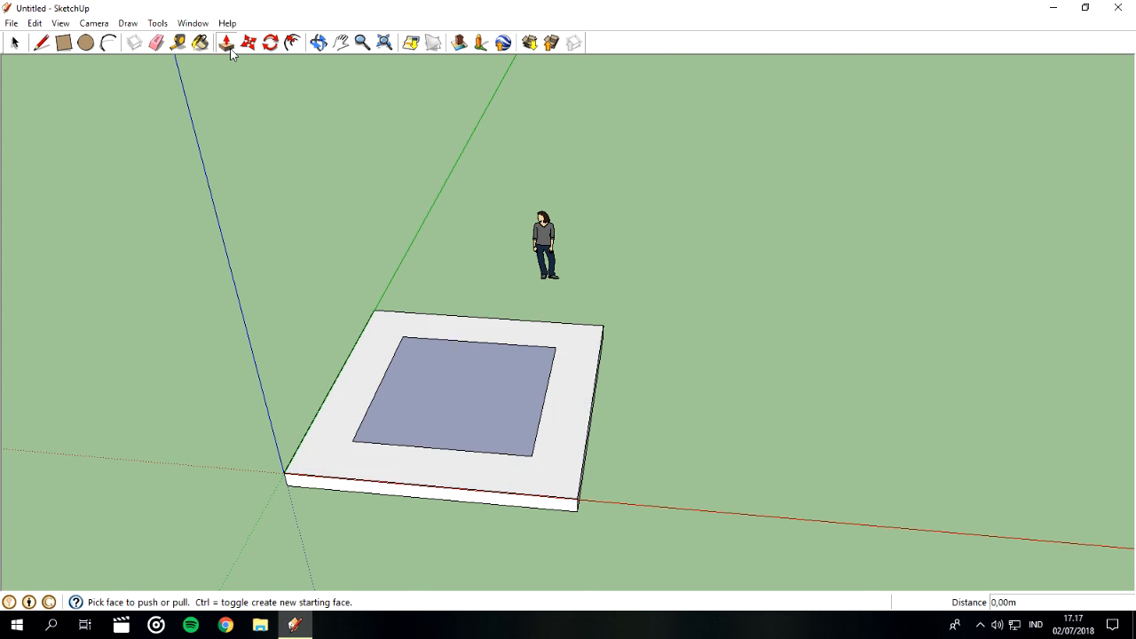
# Pull the inner rectangle up into a tall block, and raise the surrounding border about 0.54 m as a platform.
pyautogui.moveTo(459, 411); pyautogui.dragTo(454, 302)
pyautogui.click(15, 43)
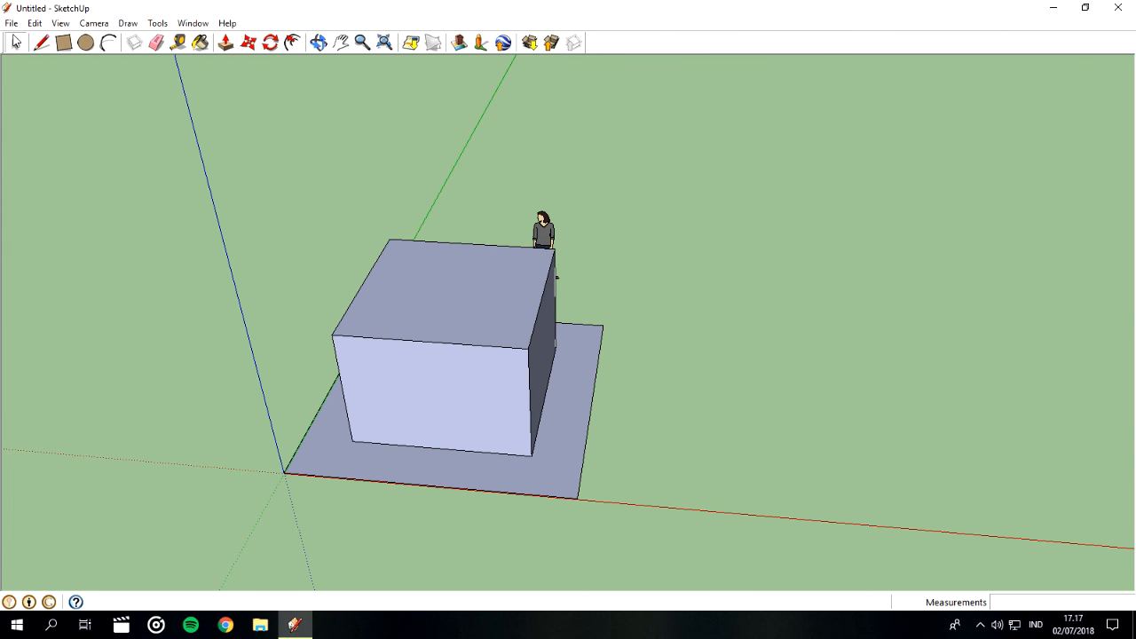
pyautogui.click(343, 459)
pyautogui.click(226, 43)
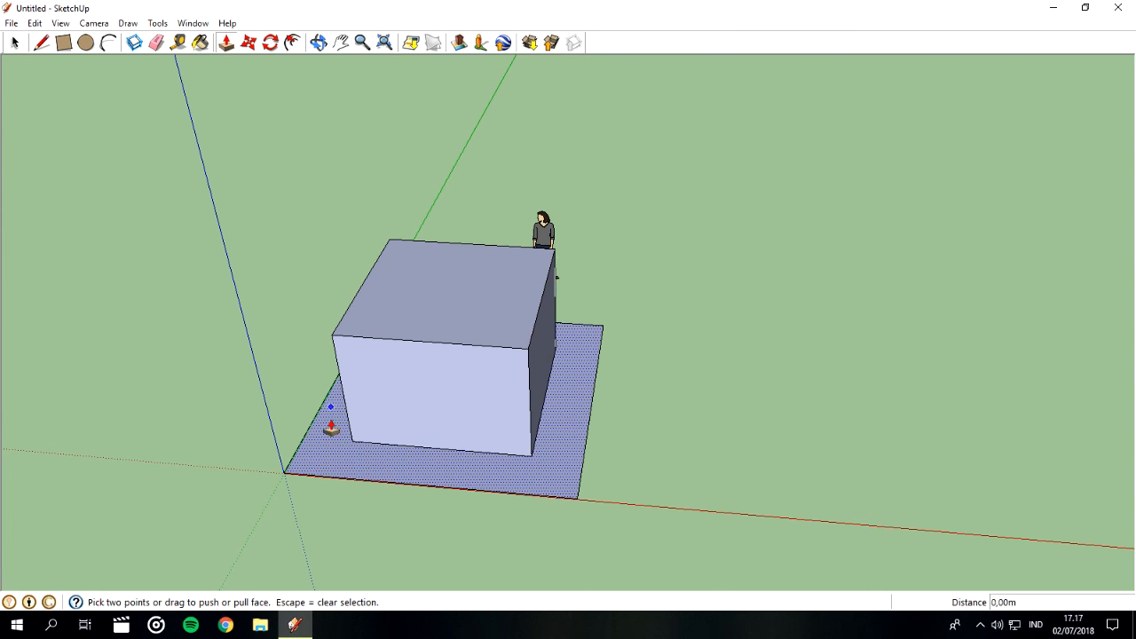
pyautogui.moveTo(325, 444); pyautogui.dragTo(325, 423)
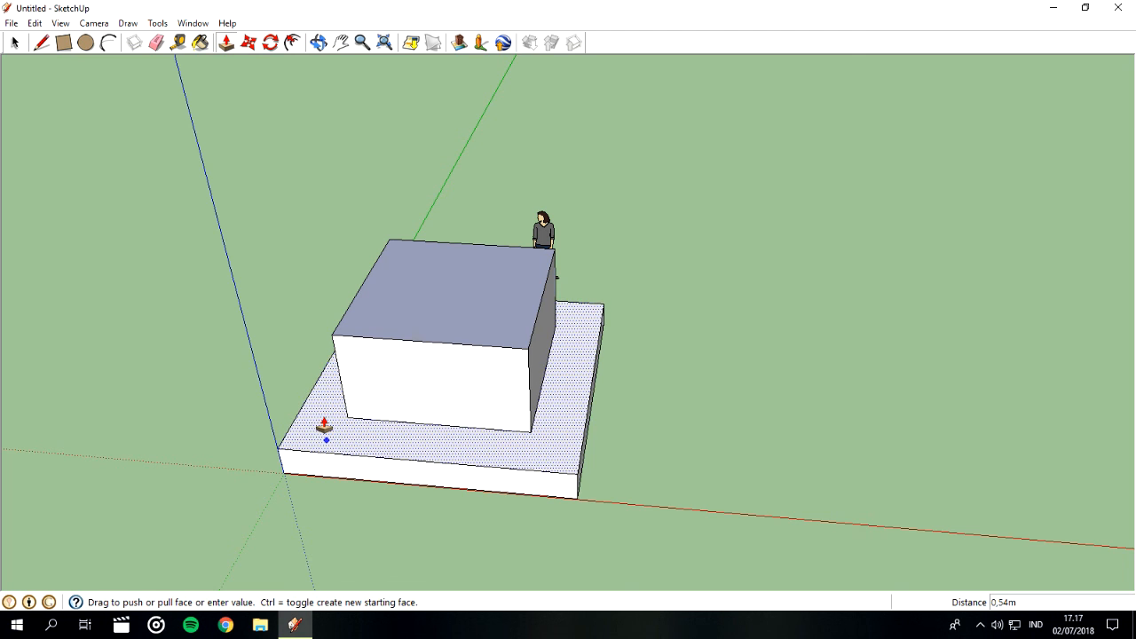
pyautogui.click(15, 43)
pyautogui.click(312, 188)
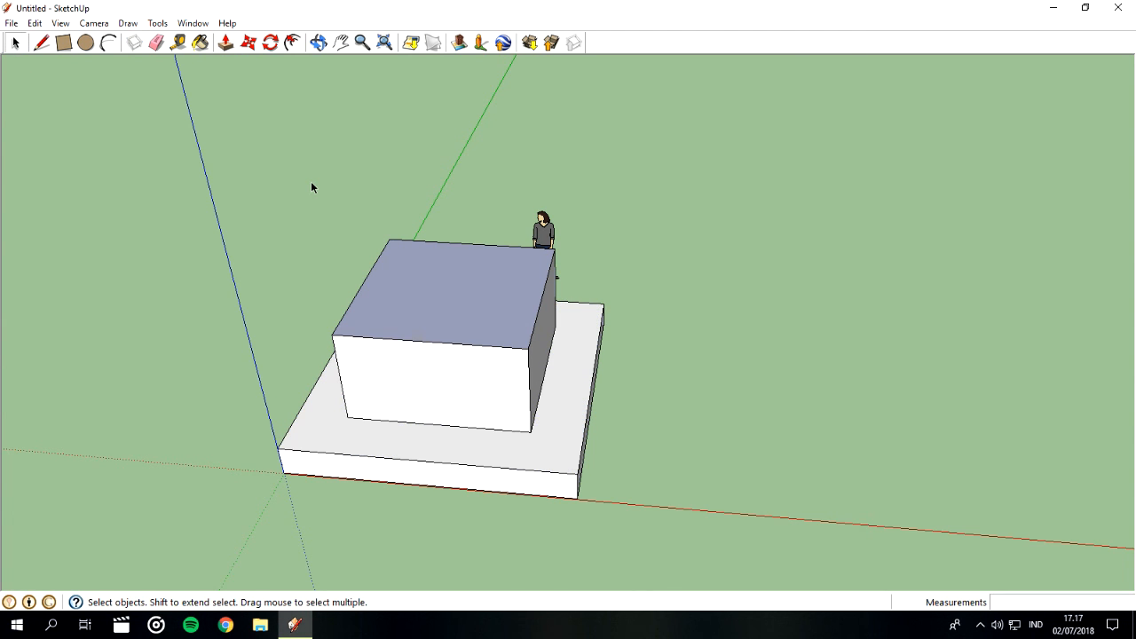
# Move the standing figure about 6.67 m from behind the block to beside the platform's front corner on the red axis.
pyautogui.click(318, 42)
pyautogui.moveTo(673, 279); pyautogui.dragTo(625, 238)
pyautogui.click(342, 42)
pyautogui.moveTo(550, 253); pyautogui.dragTo(643, 257)
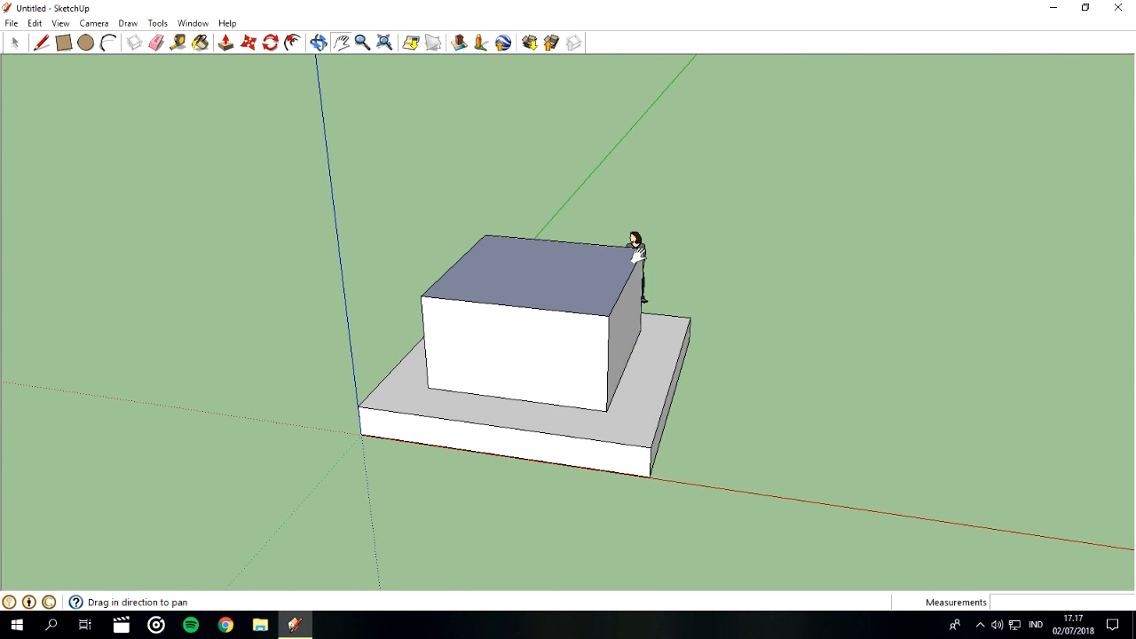
pyautogui.click(17, 44)
pyautogui.click(636, 240)
pyautogui.click(249, 42)
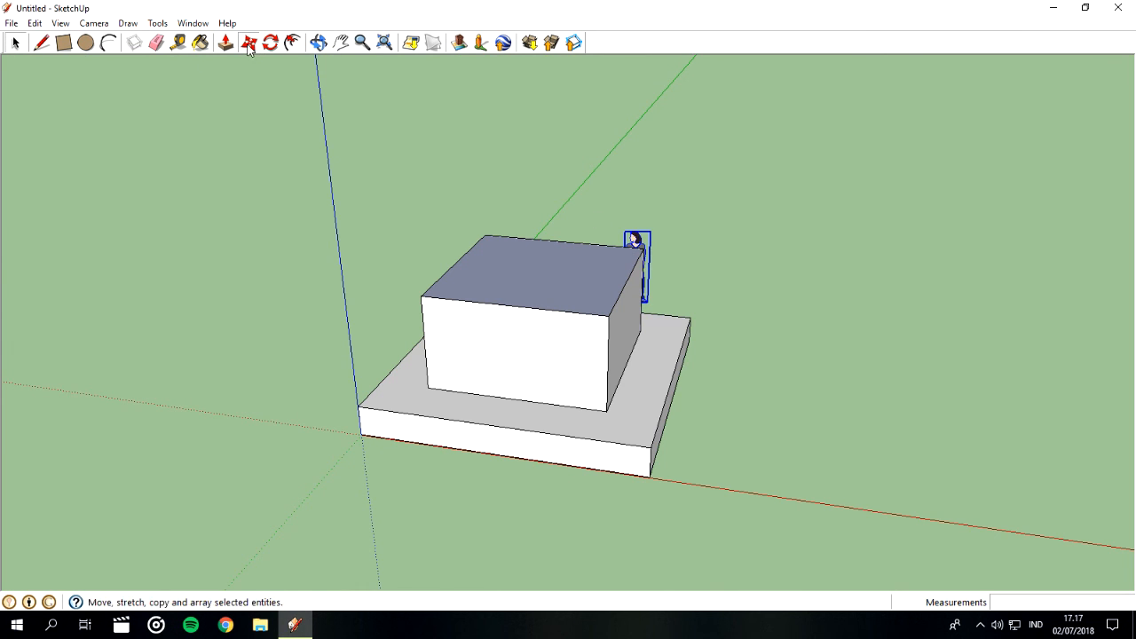
pyautogui.click(634, 235)
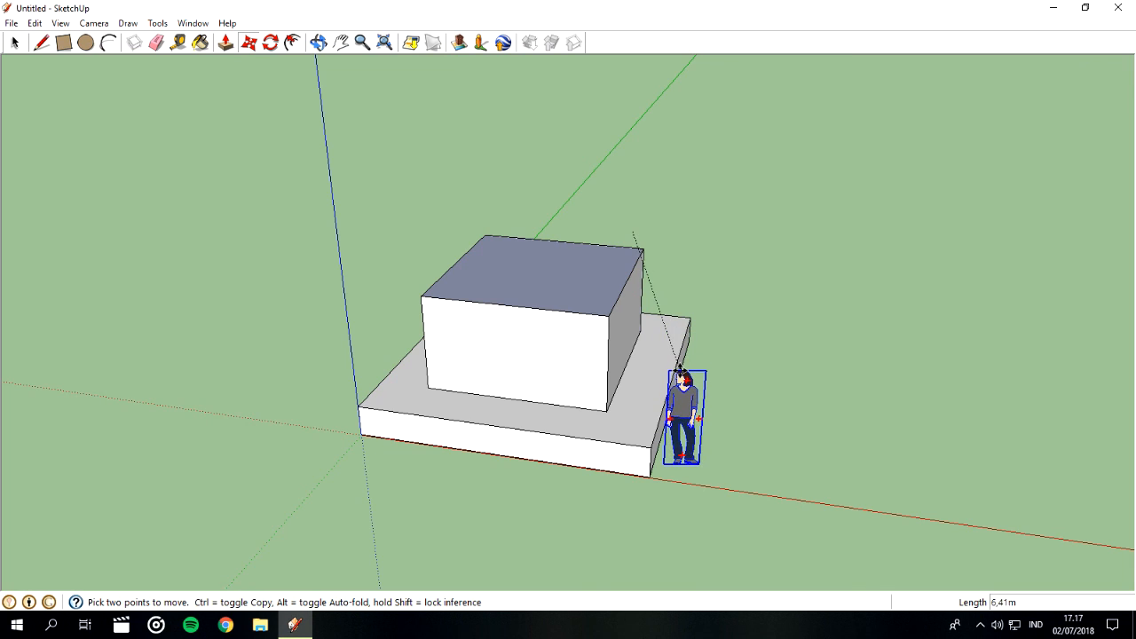
pyautogui.click(679, 380)
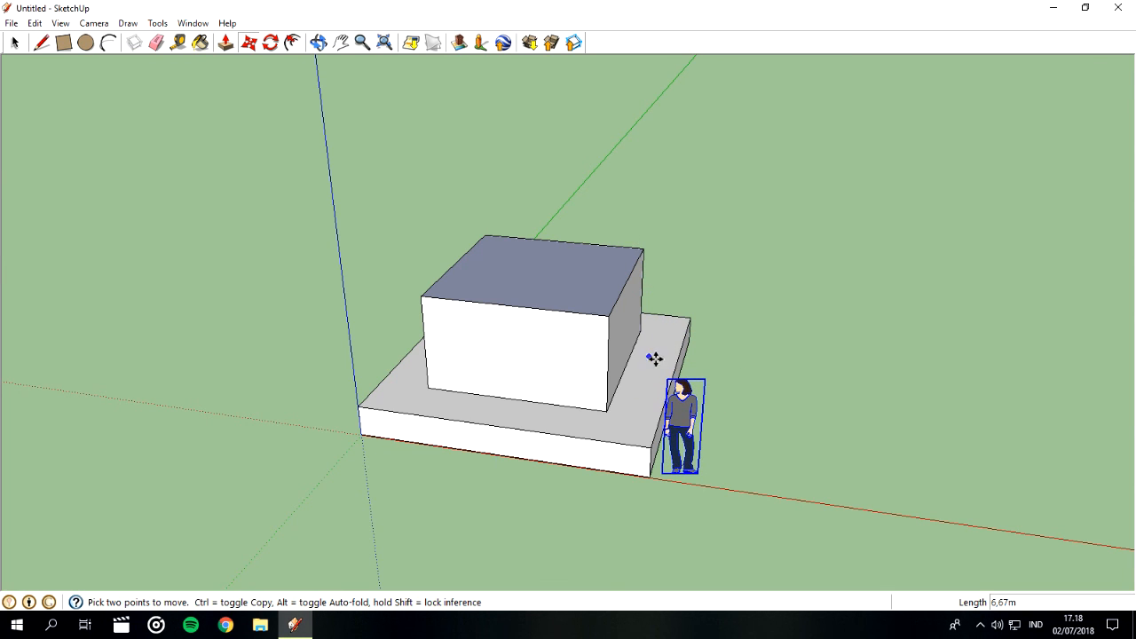
pyautogui.click(14, 42)
pyautogui.click(165, 175)
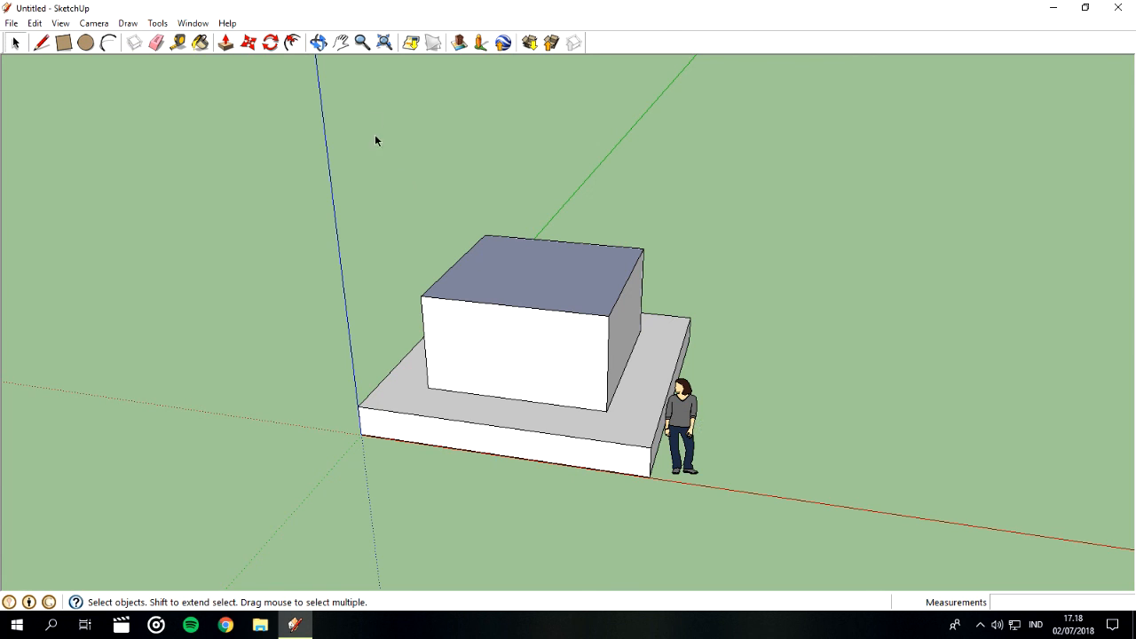
# Zoom in and out on the block and platform, and fit the whole model in the view.
pyautogui.click(362, 43)
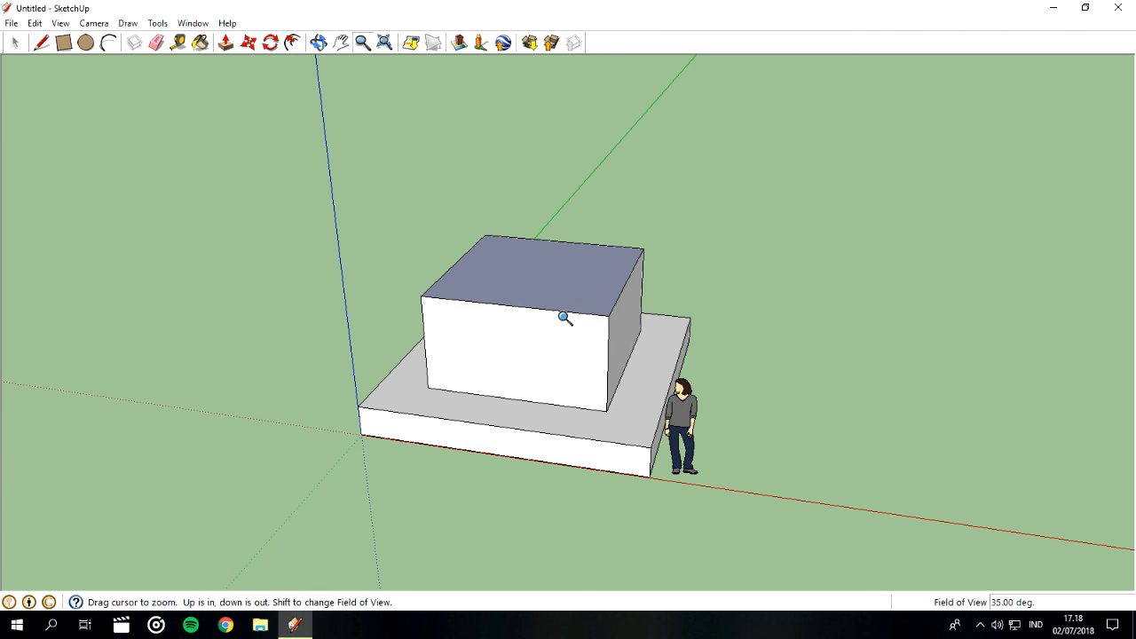
pyautogui.scroll(4, 566, 318)
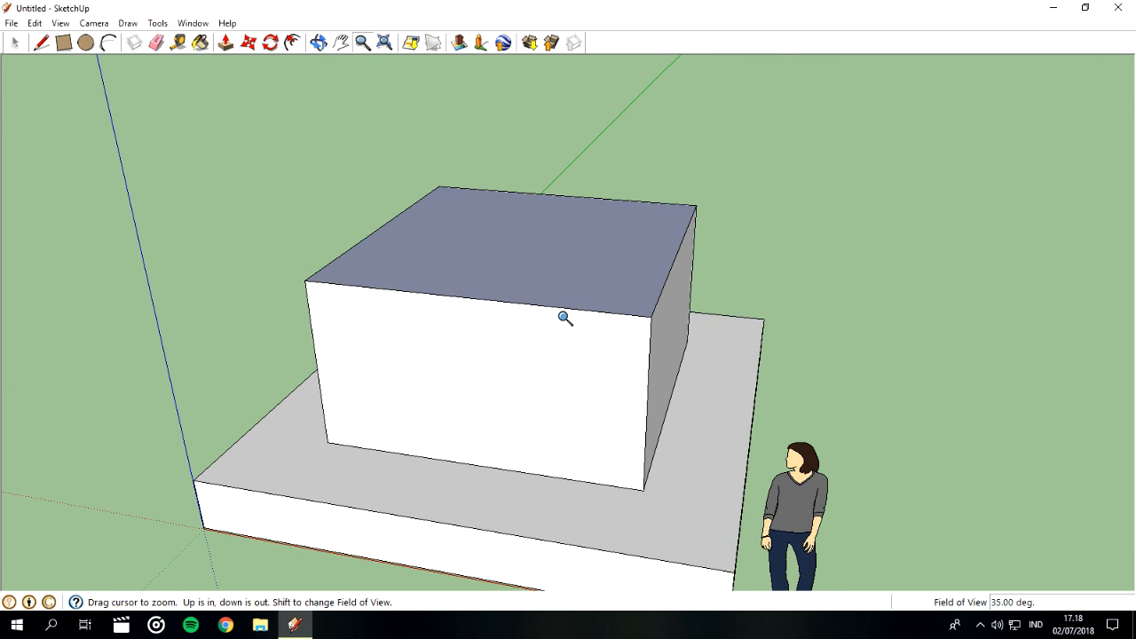
pyautogui.scroll(-4, 566, 319)
pyautogui.scroll(4, 566, 319)
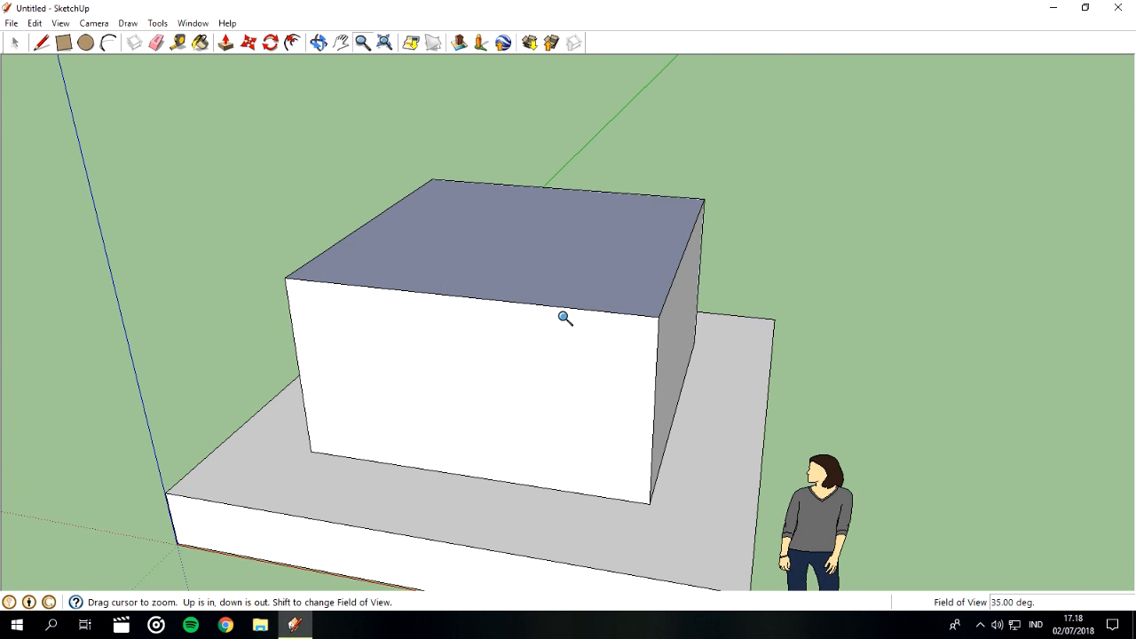
pyautogui.scroll(-5, 565, 319)
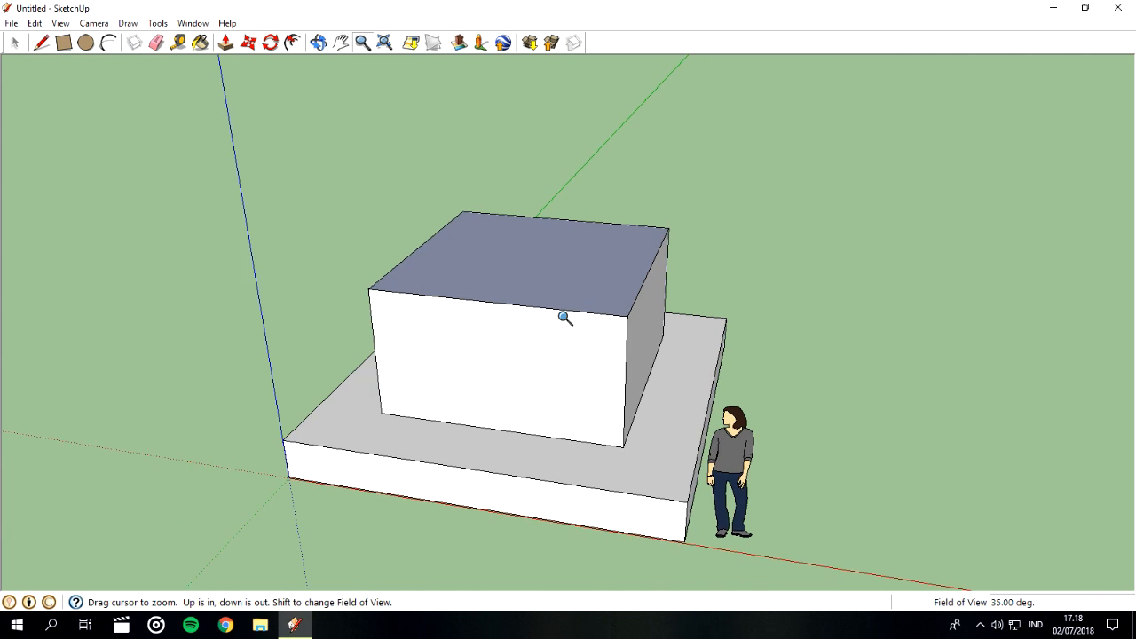
pyautogui.click(16, 43)
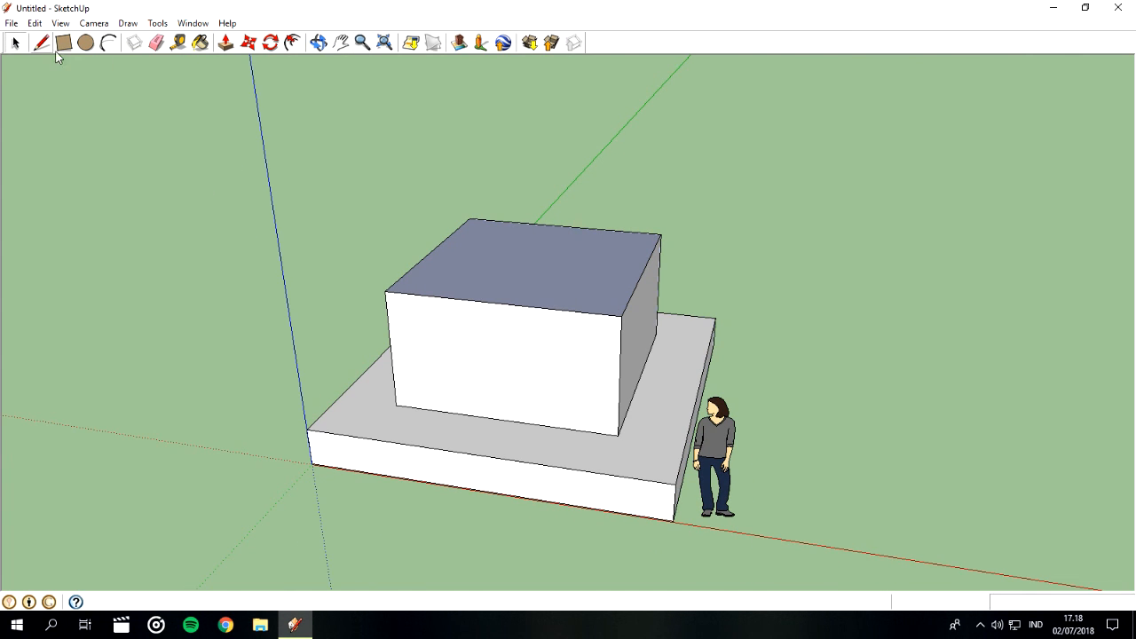
pyautogui.click(384, 42)
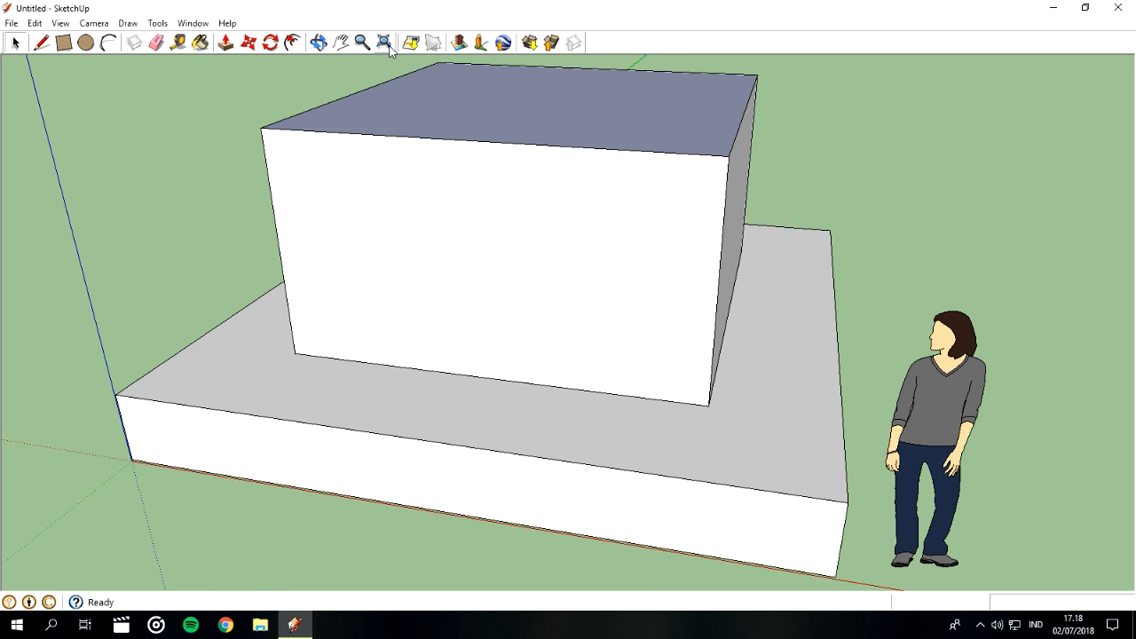
pyautogui.click(531, 296)
pyautogui.click(78, 129)
# Orbit to see the block and platform from higher above, then pan and zoom out to inspect them with the figure.
pyautogui.click(318, 42)
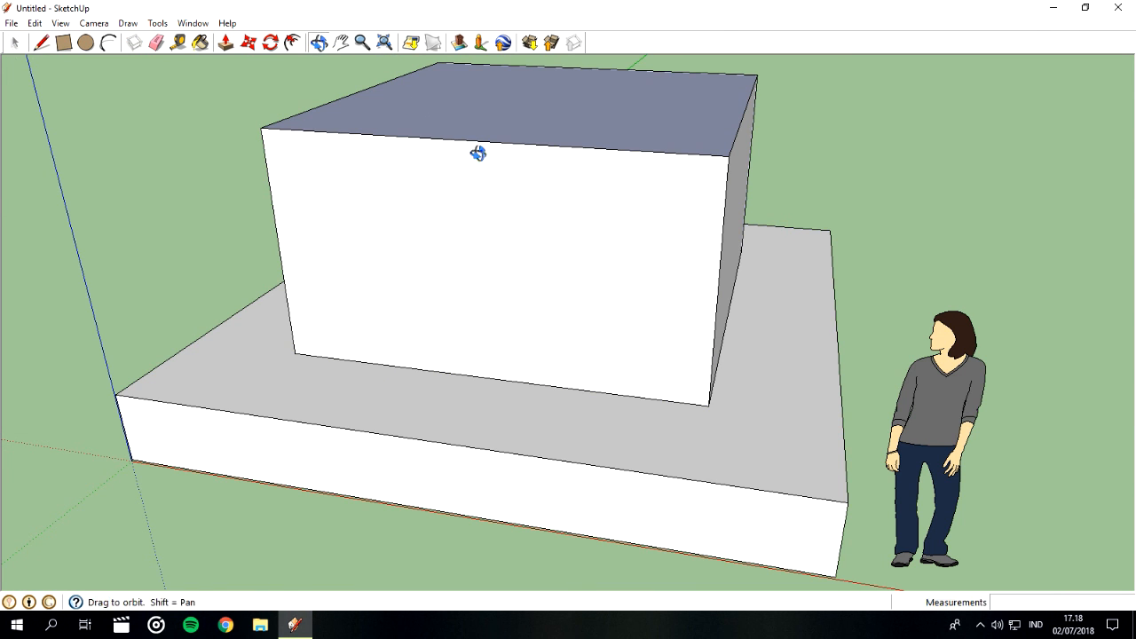
pyautogui.moveTo(472, 152); pyautogui.dragTo(530, 286)
pyautogui.press('h')
pyautogui.moveTo(520, 218); pyautogui.dragTo(595, 184)
pyautogui.scroll(-3, 595, 184)
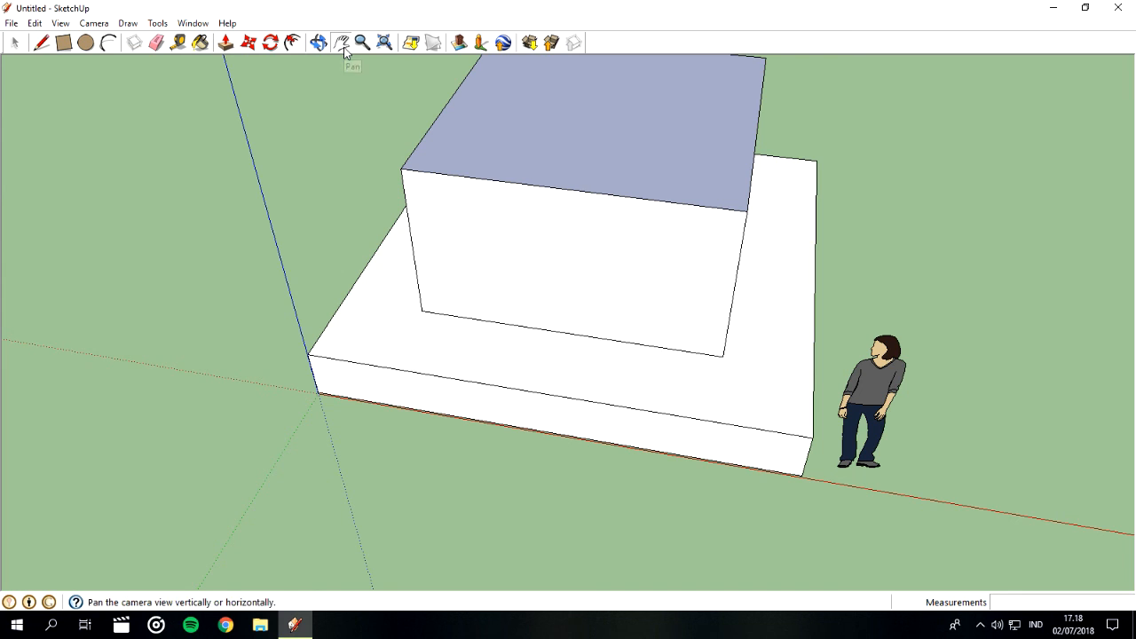
pyautogui.click(15, 43)
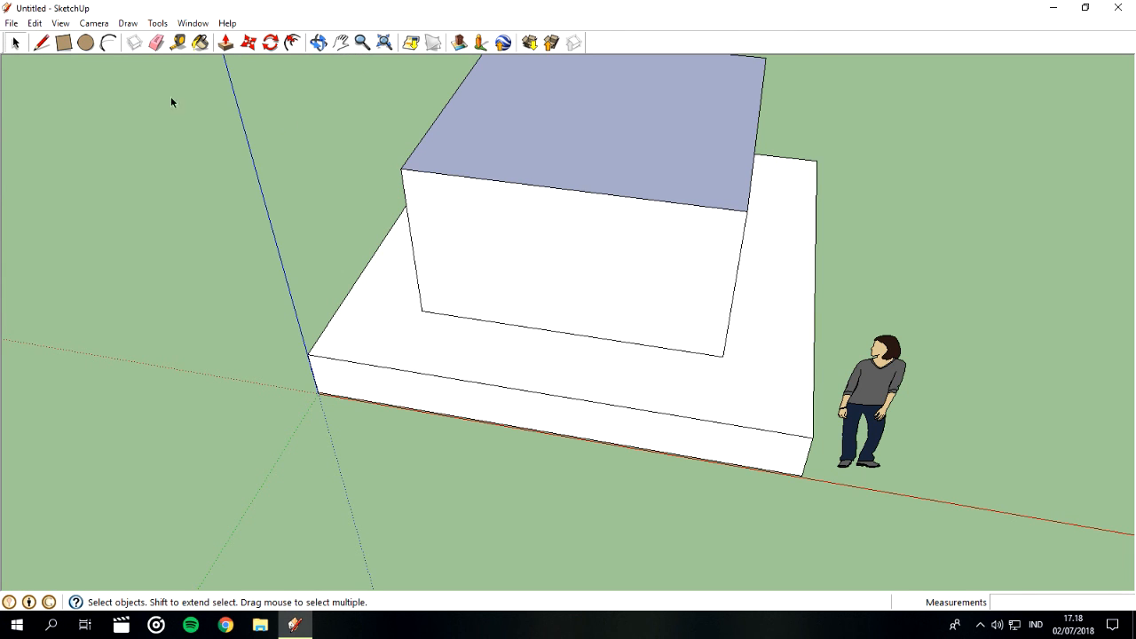
# Draw a large rectangle inside the edges of the block's top face.
pyautogui.click(341, 43)
pyautogui.moveTo(510, 112); pyautogui.dragTo(616, 229)
pyautogui.click(15, 42)
pyautogui.click(64, 42)
pyautogui.scroll(1, 596, 292)
pyautogui.scroll(-2, 595, 293)
pyautogui.scroll(-1, 596, 293)
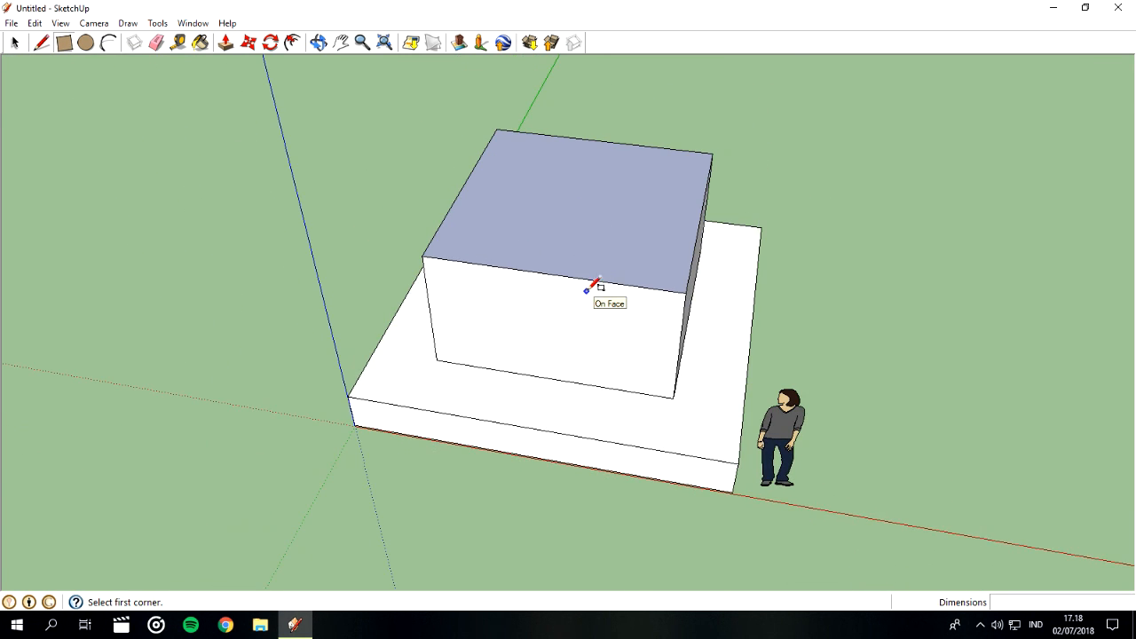
pyautogui.click(510, 153)
pyautogui.click(653, 254)
# Draw a small rectangle on the block's top face, between the large rectangle and the front corner nearest the figure.
pyautogui.scroll(4, 655, 257)
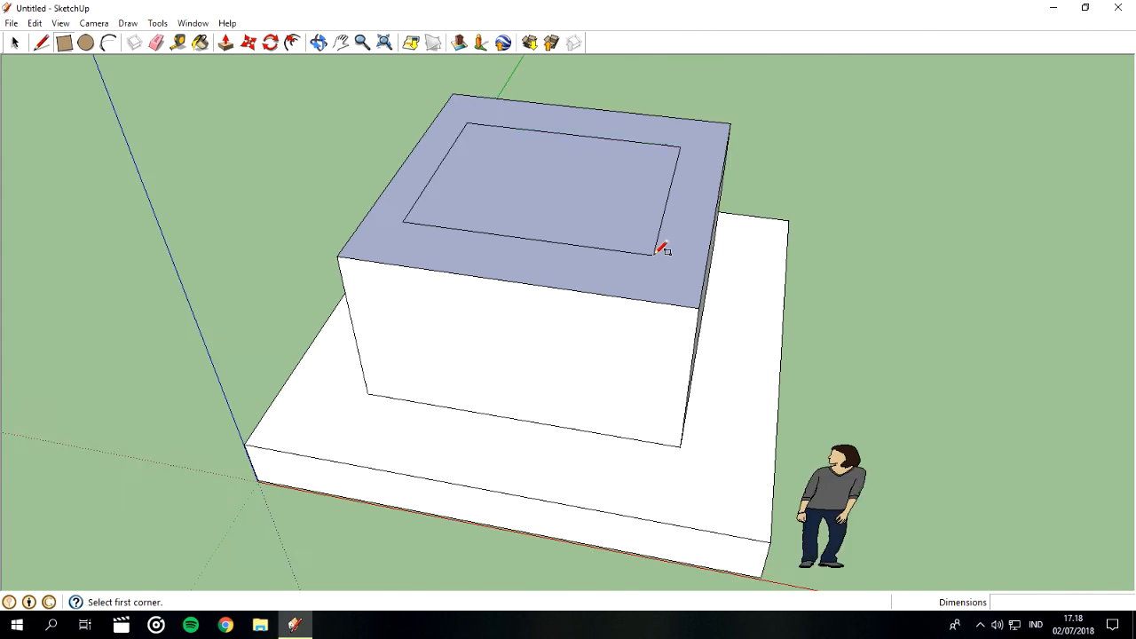
pyautogui.click(655, 264)
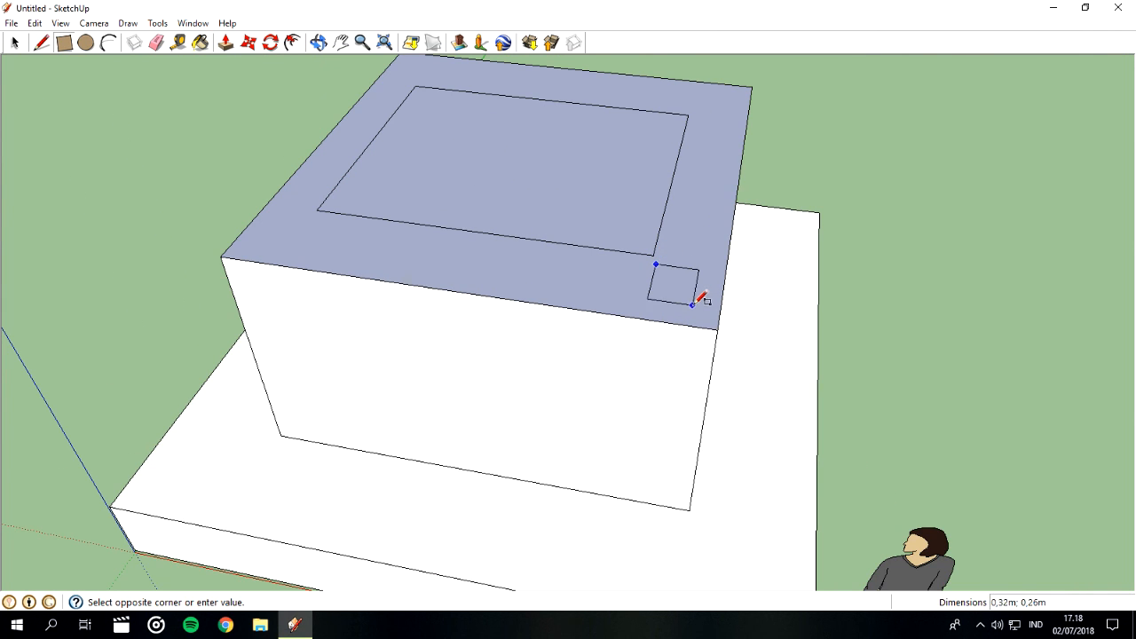
pyautogui.click(707, 313)
pyautogui.click(14, 42)
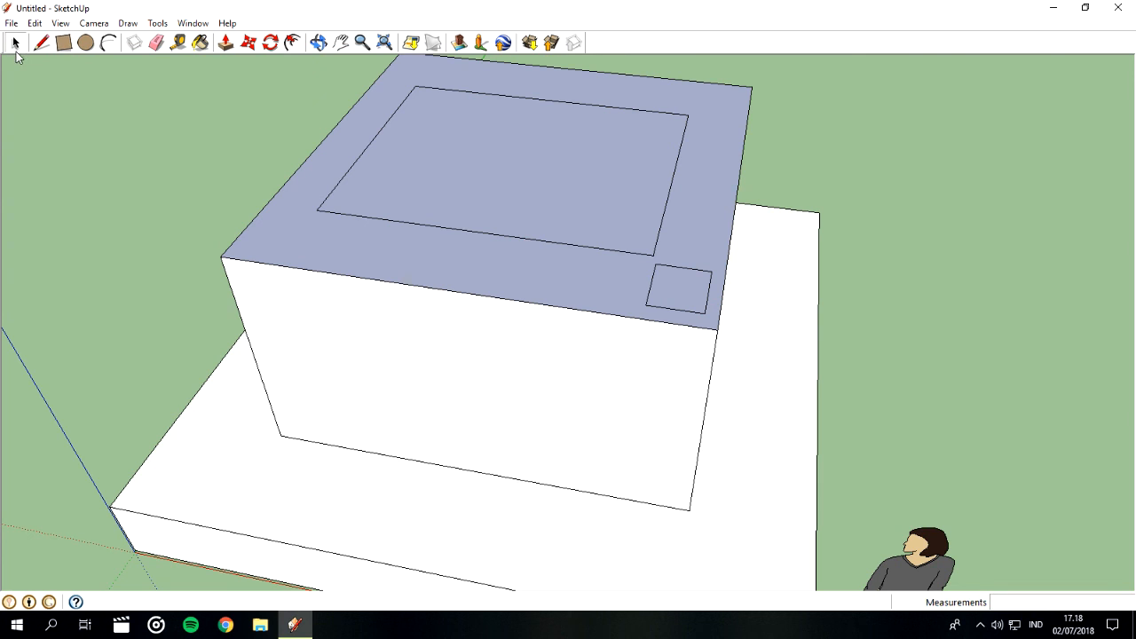
# Zoom out and back in around different points to inspect the block, platform and figure.
pyautogui.scroll(-3, 121, 96)
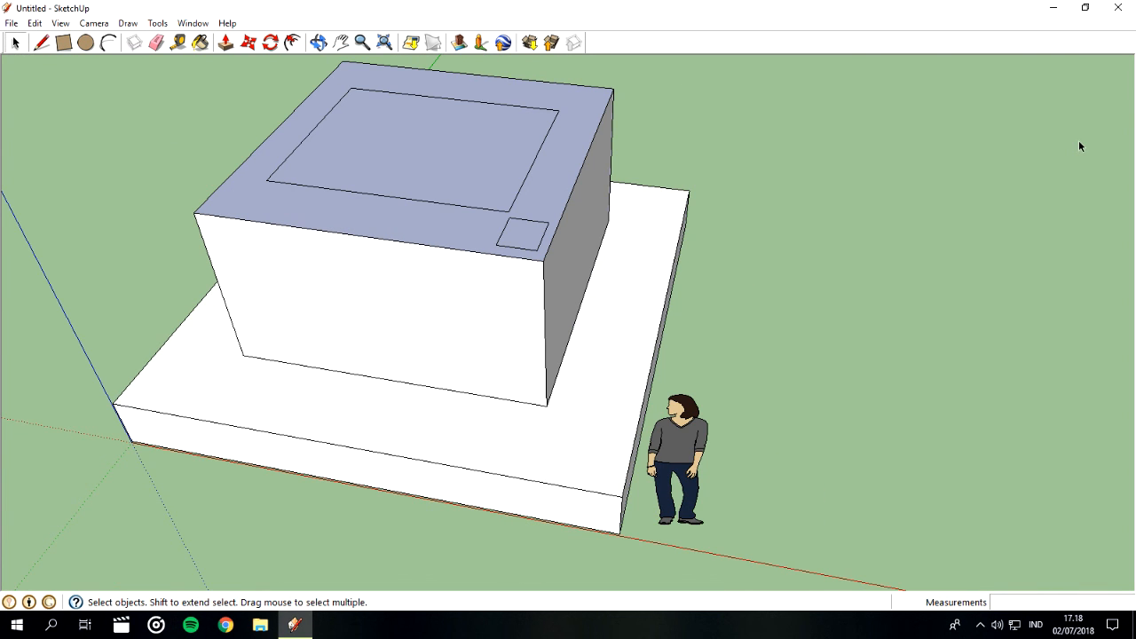
pyautogui.scroll(-2, 1081, 146)
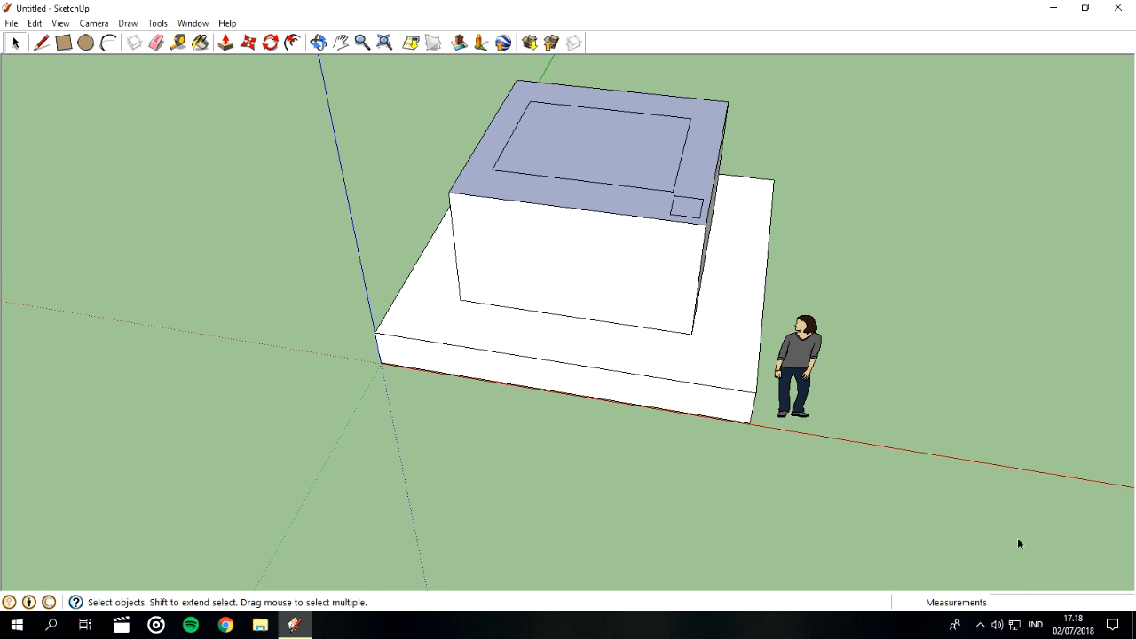
pyautogui.scroll(-3, 1020, 515)
pyautogui.scroll(-3, 80, 485)
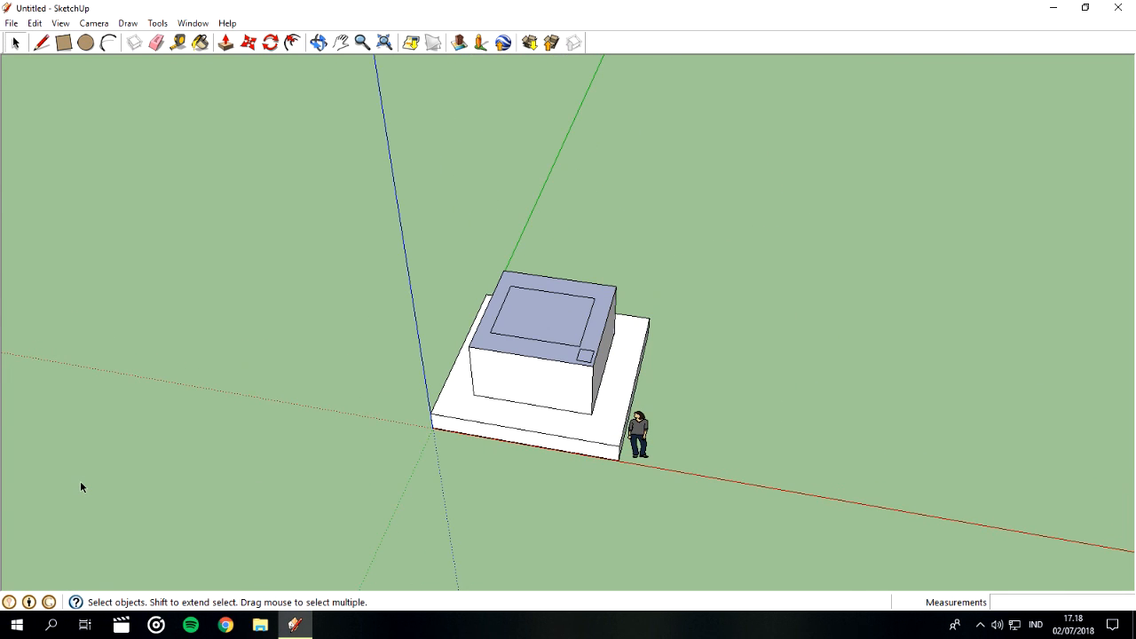
pyautogui.scroll(1, 80, 484)
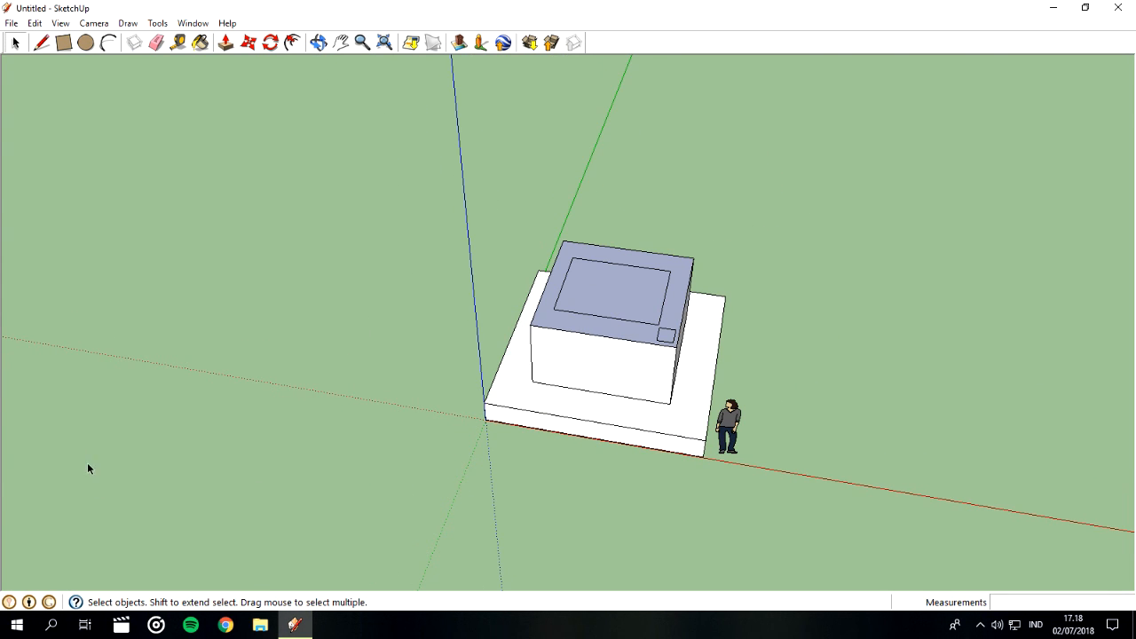
pyautogui.scroll(-1, 87, 468)
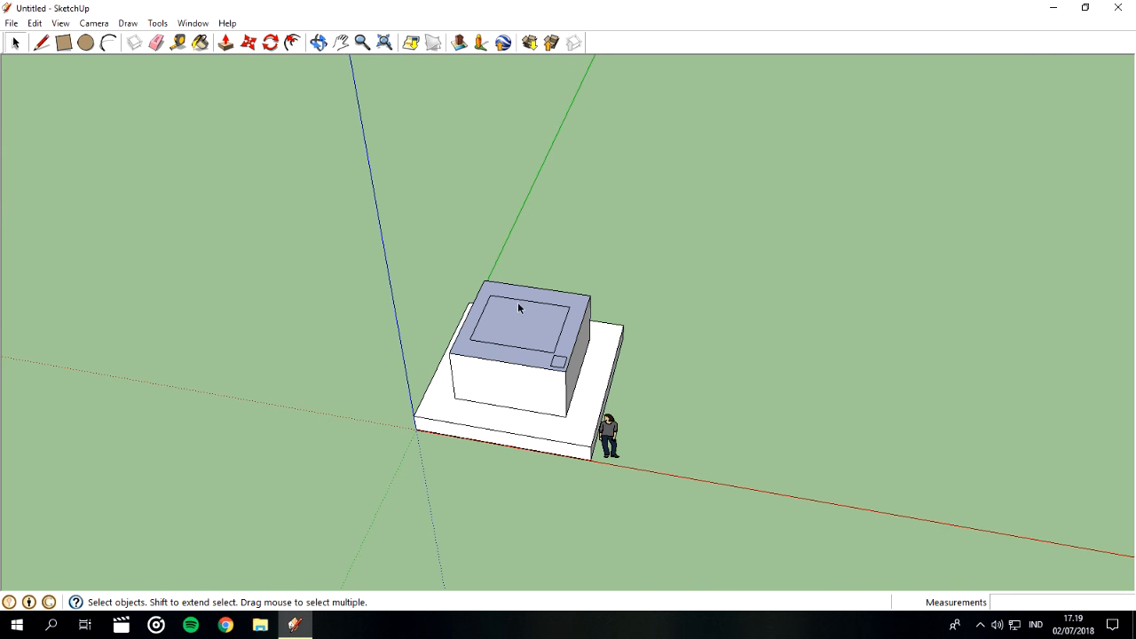
pyautogui.scroll(2, 520, 307)
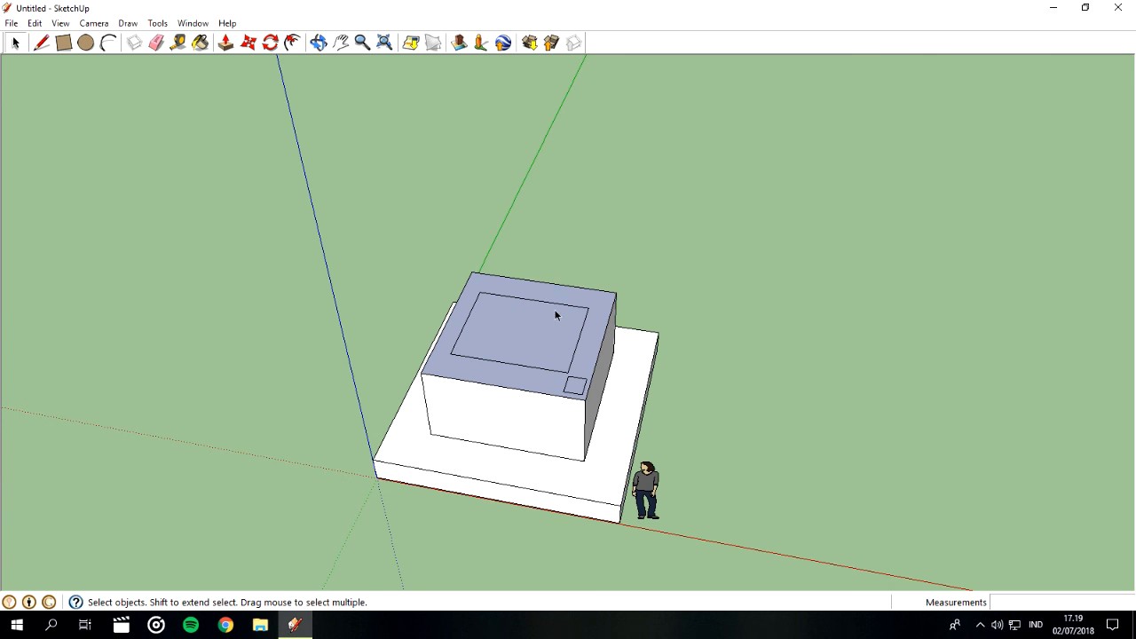
pyautogui.scroll(3, 545, 427)
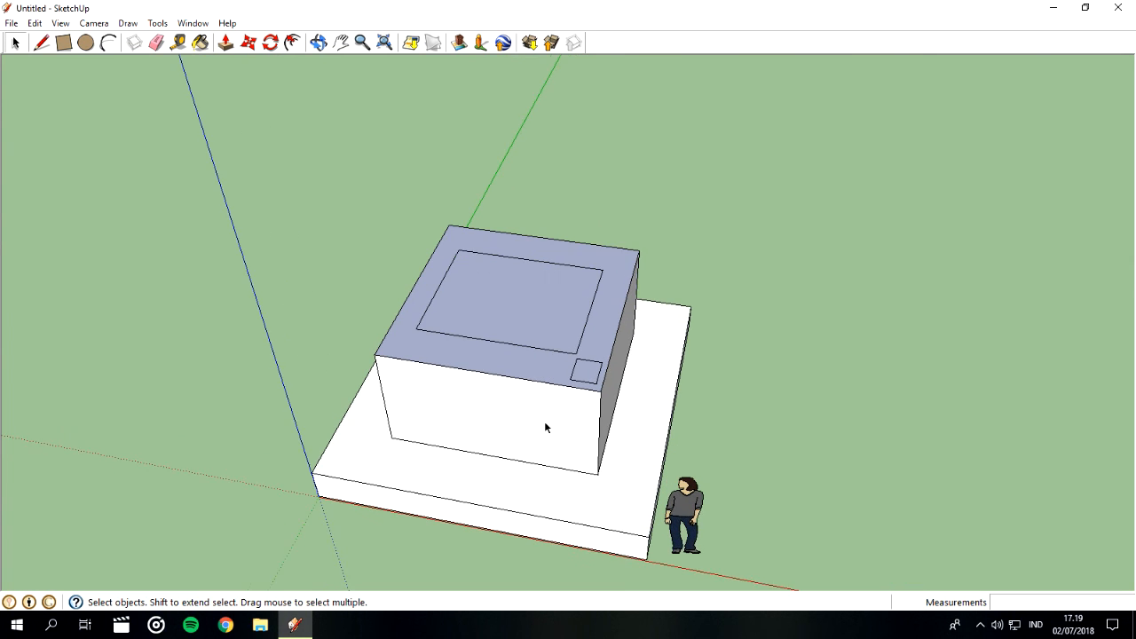
# Delete the block, platform and standing figure together, and close SketchUp.
pyautogui.click(341, 42)
pyautogui.moveTo(536, 290); pyautogui.dragTo(578, 234)
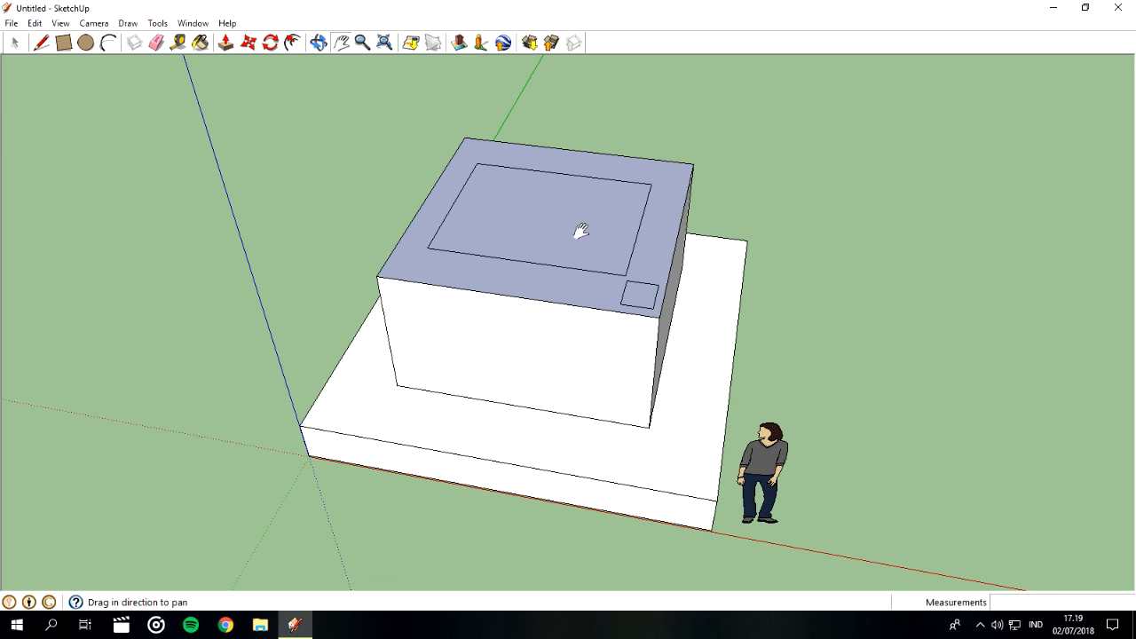
pyautogui.click(14, 43)
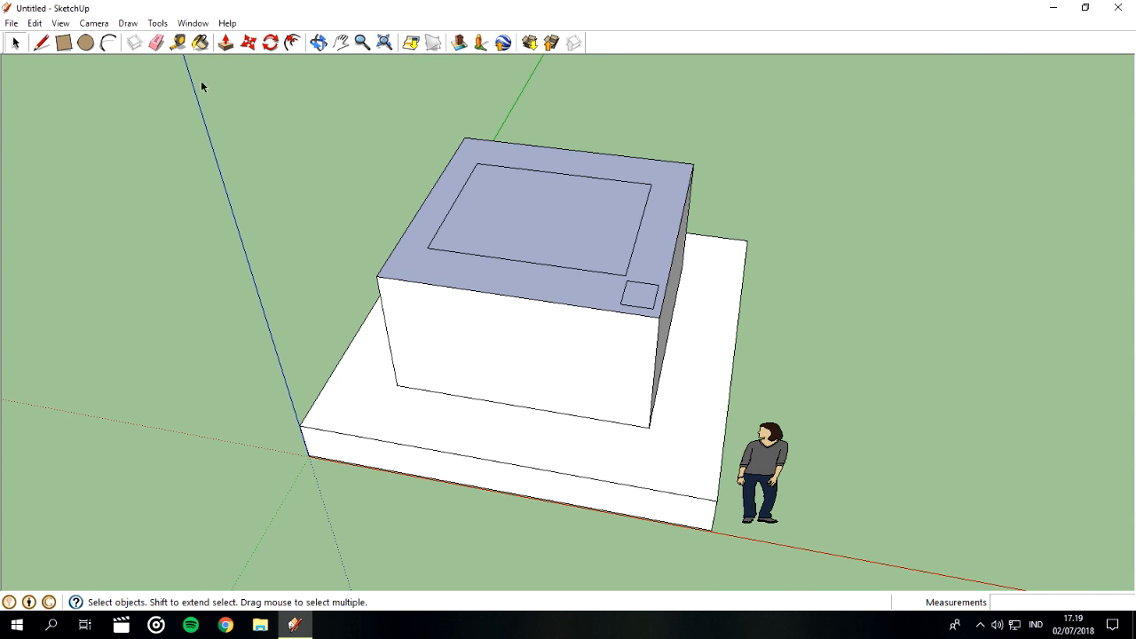
pyautogui.moveTo(178, 92); pyautogui.dragTo(897, 581)
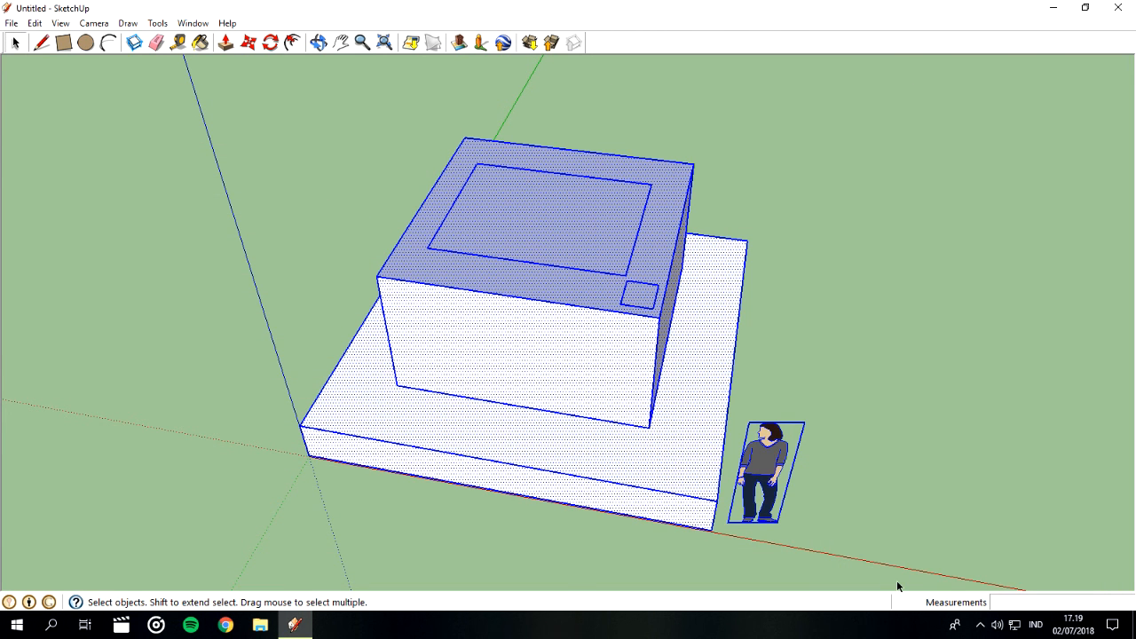
pyautogui.press('Delete')
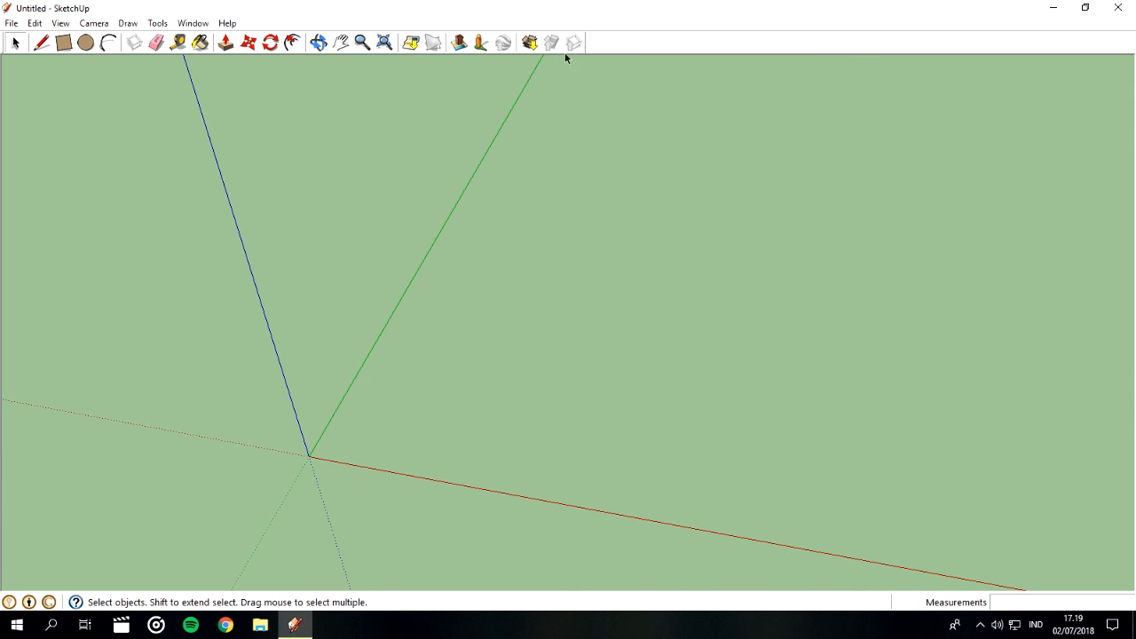
pyautogui.click(1118, 8)
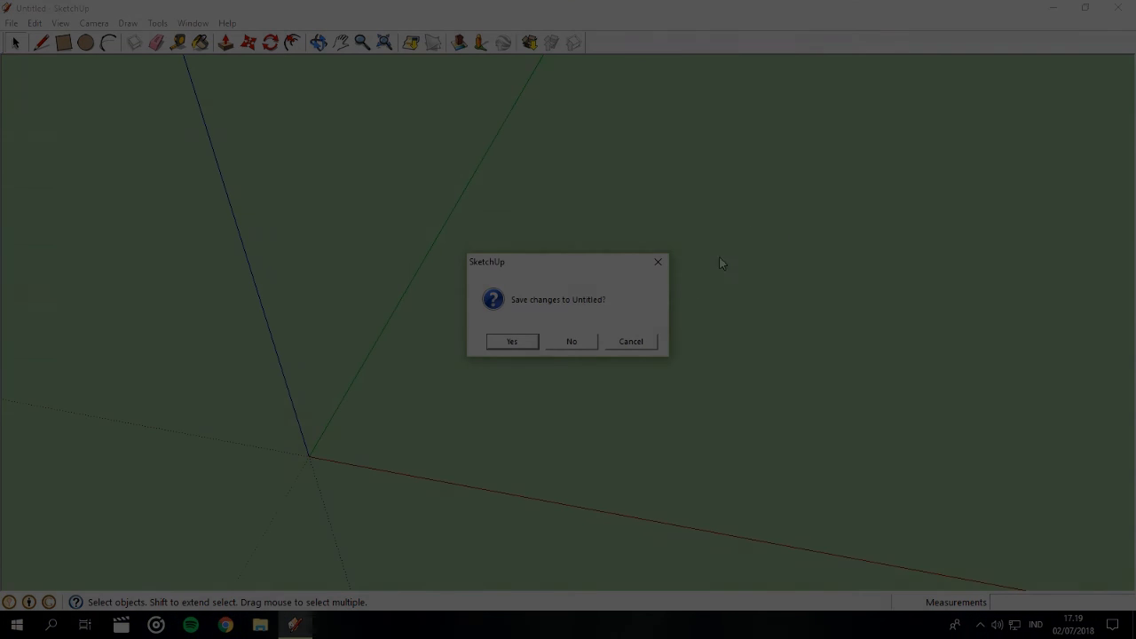